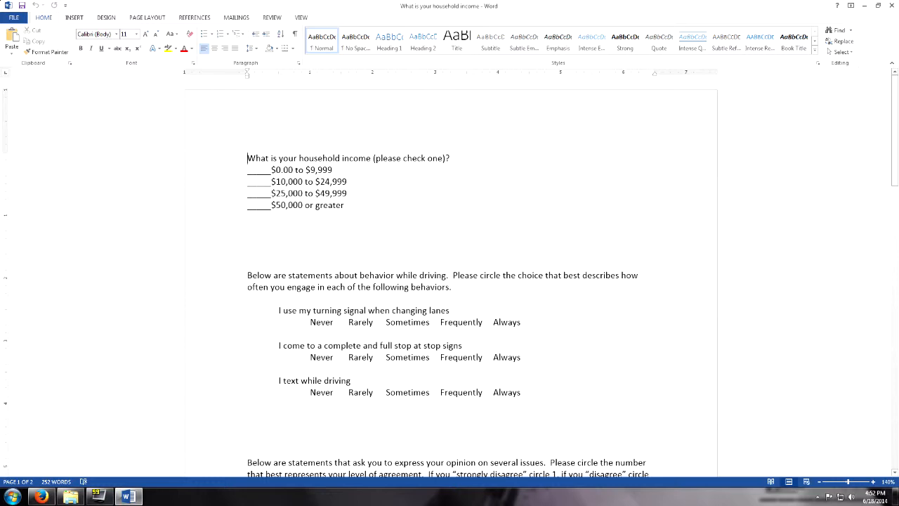
# Step: Look through the survey's question sets, from the household income item to the open-ended graduate school question
pyautogui.scroll(-15, 450, 281)
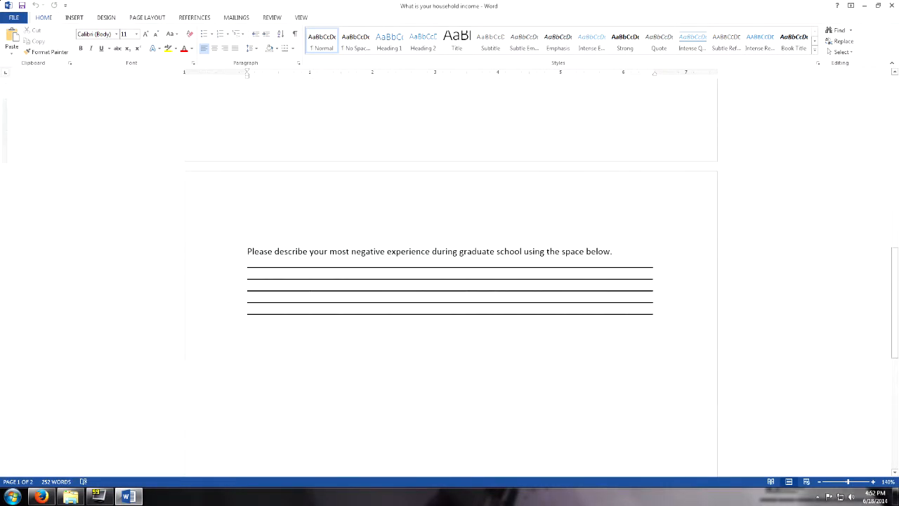
pyautogui.scroll(3, 450, 281)
pyautogui.scroll(6, 449, 281)
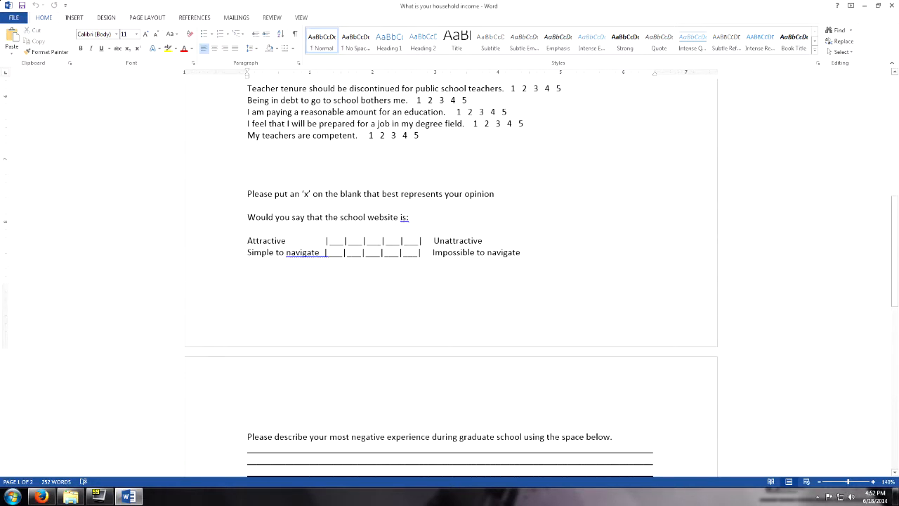
pyautogui.scroll(7, 450, 281)
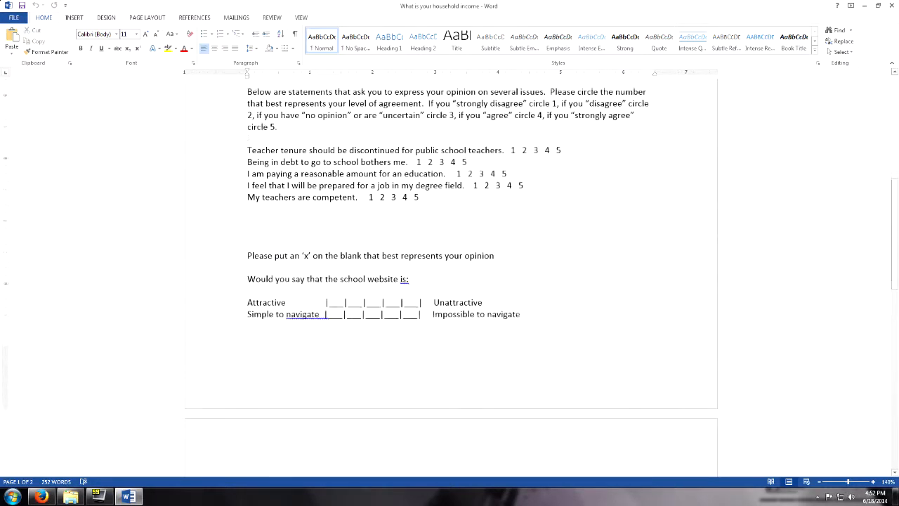
pyautogui.scroll(1, 449, 281)
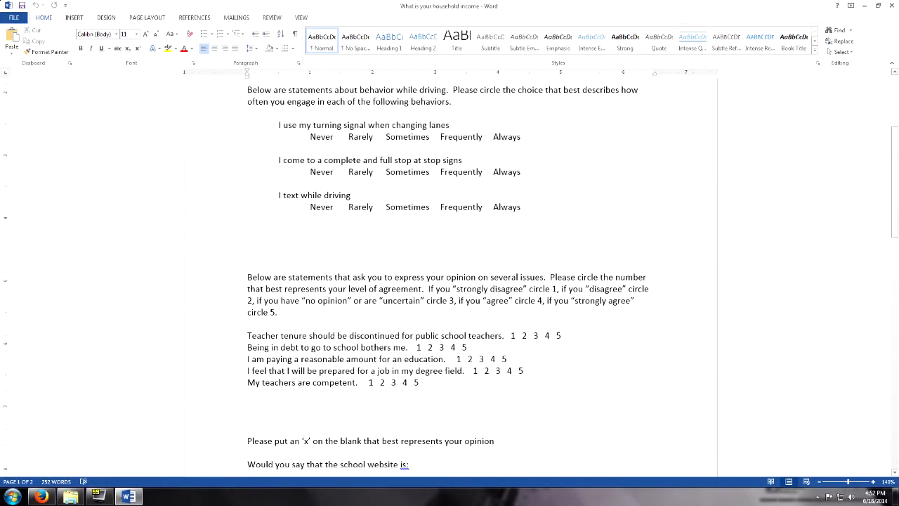
pyautogui.scroll(6, 449, 281)
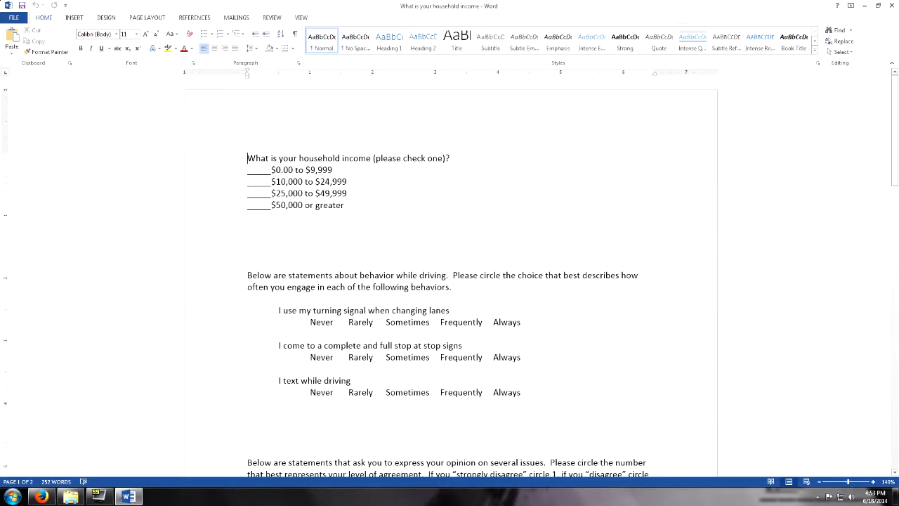
# Step: Insert a blank line between the household income question and its answer options
pyautogui.click(248, 170)
pyautogui.moveTo(248, 159); pyautogui.dragTo(450, 158)
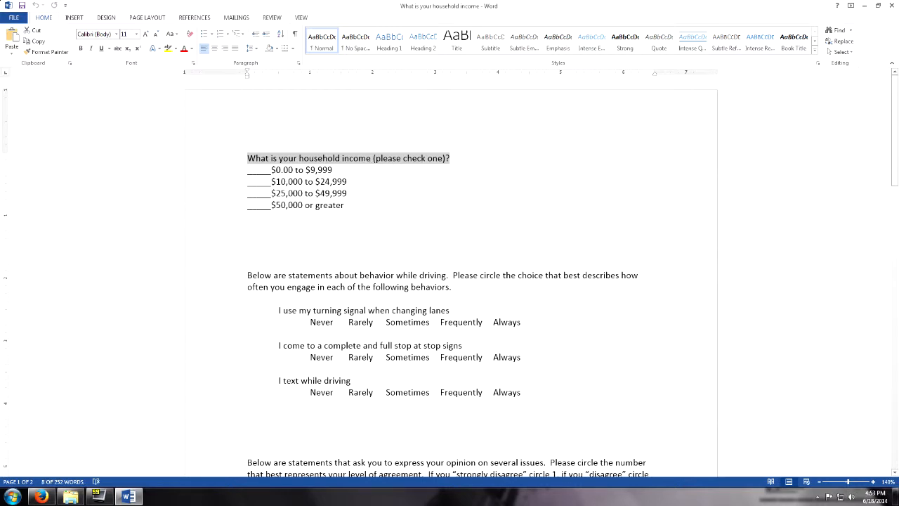
pyautogui.click(447, 158)
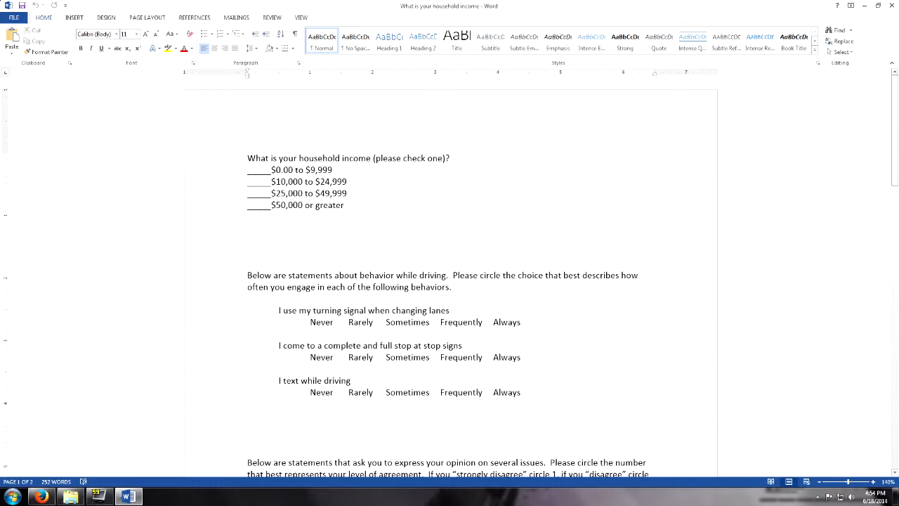
pyautogui.press('Return')
# Step: Space out the four income options by inserting a blank line between each of them
pyautogui.press('Down')
pyautogui.press('Return')
pyautogui.press('Down')
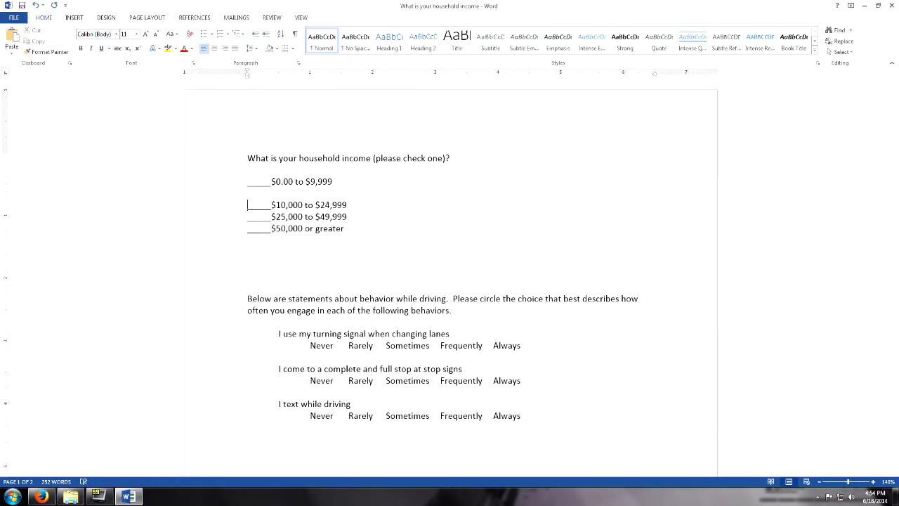
pyautogui.press('Return')
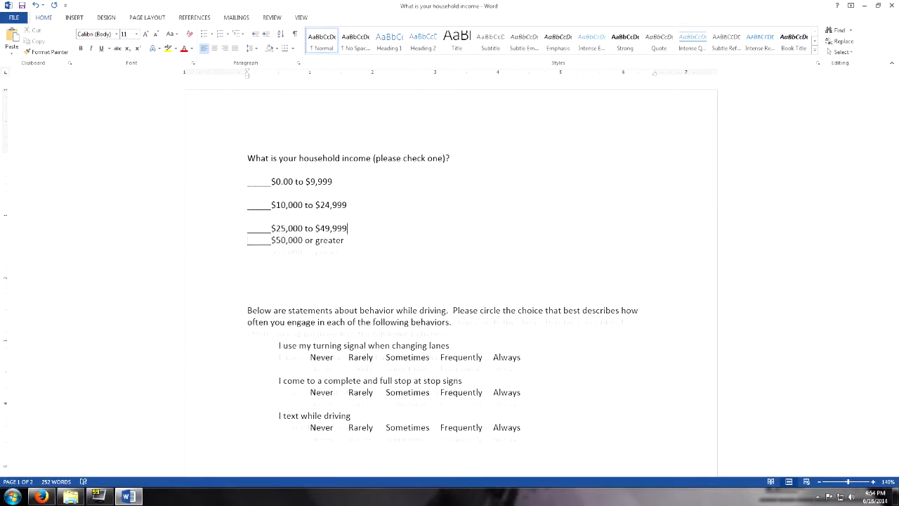
pyautogui.press('End')
pyautogui.press('Return')
pyautogui.press('Up')
pyautogui.press('Up')
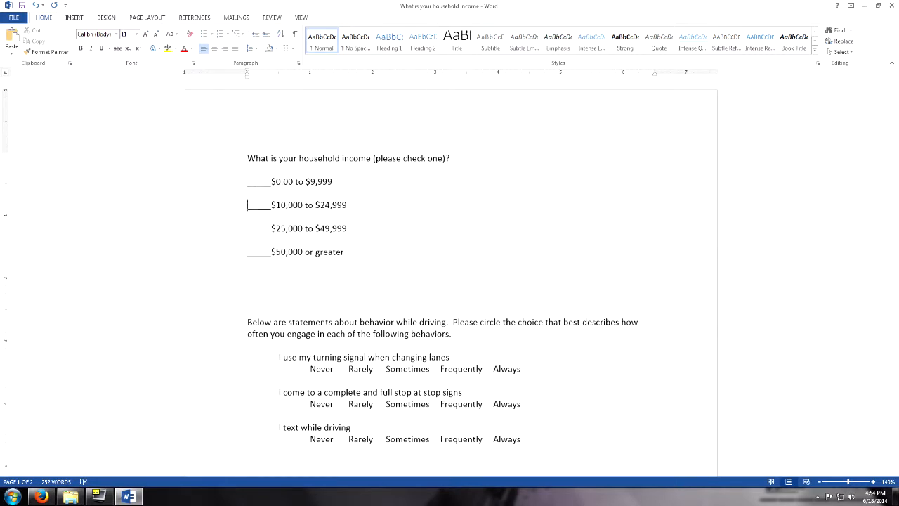
# Step: Undo the blank lines between the income options, keeping the one below the question
pyautogui.hotkey('ctrl', 'z')
pyautogui.hotkey('ctrl', 'z')
pyautogui.hotkey('ctrl', 'z')
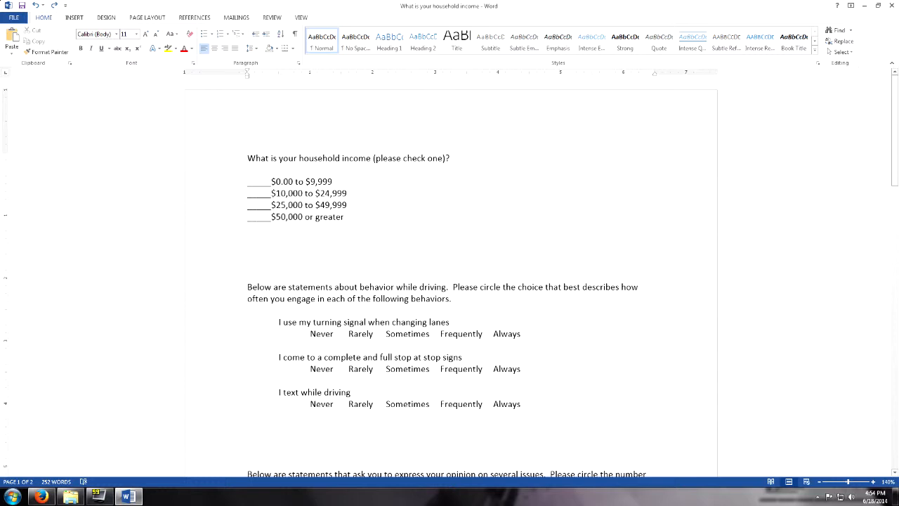
# Step: Try indenting the "$0.00 to $9,999" option on its own, and remove the indent again
pyautogui.press('BackSpace')
pyautogui.press('BackSpace')
pyautogui.press('BackSpace')
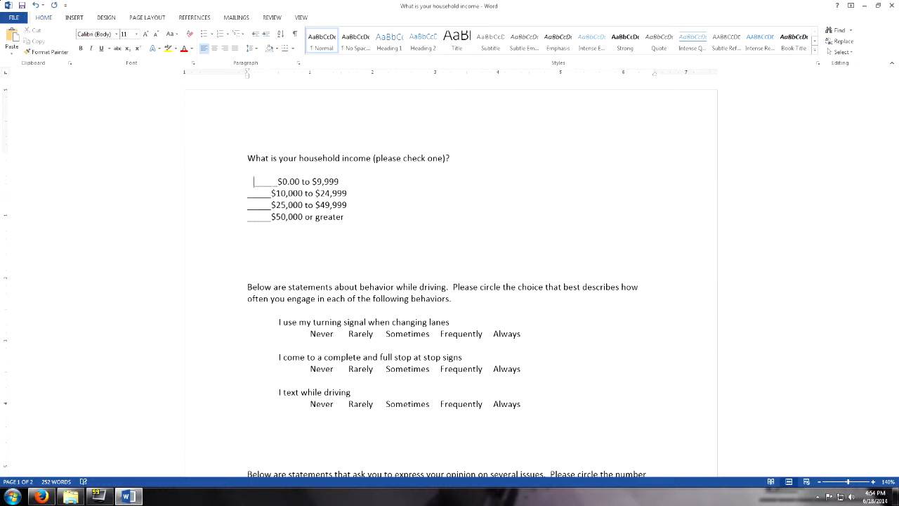
pyautogui.press('Tab')
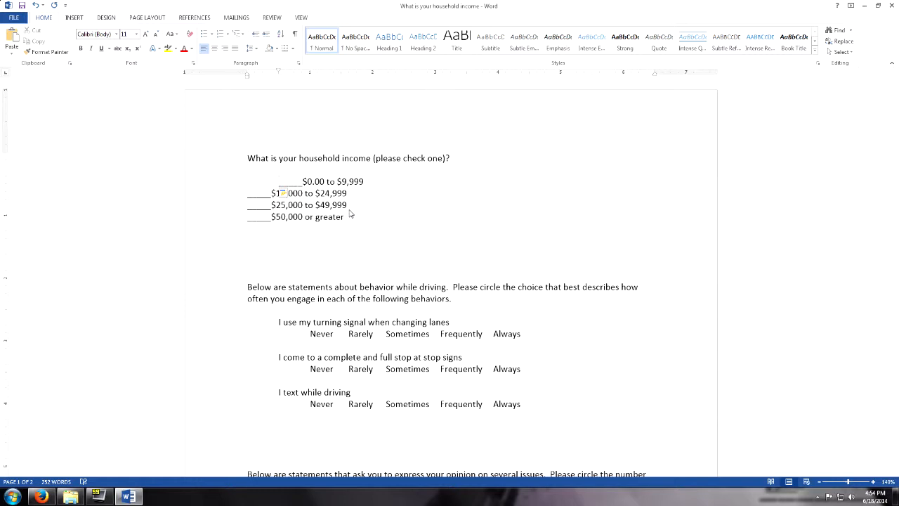
pyautogui.press('BackSpace')
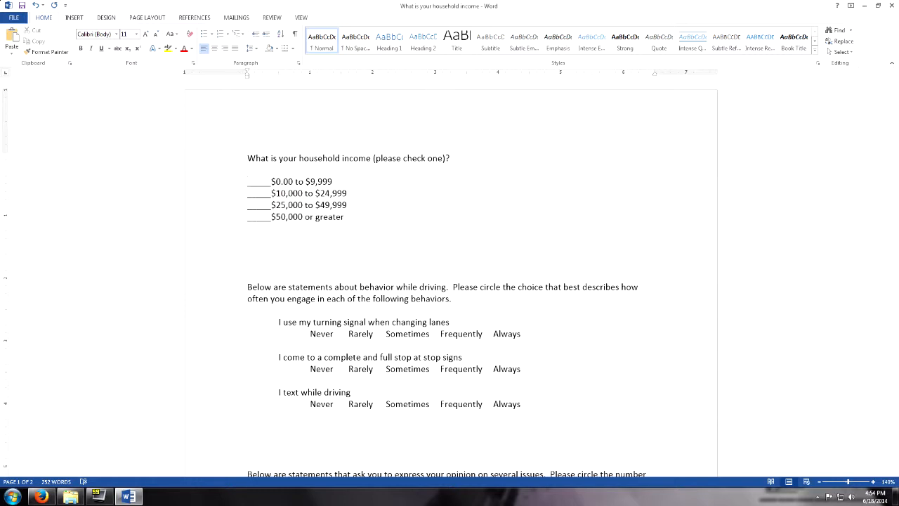
# Step: Try centring the four income options on the page, and undo the alignment
pyautogui.moveTo(247, 181); pyautogui.dragTo(351, 214)
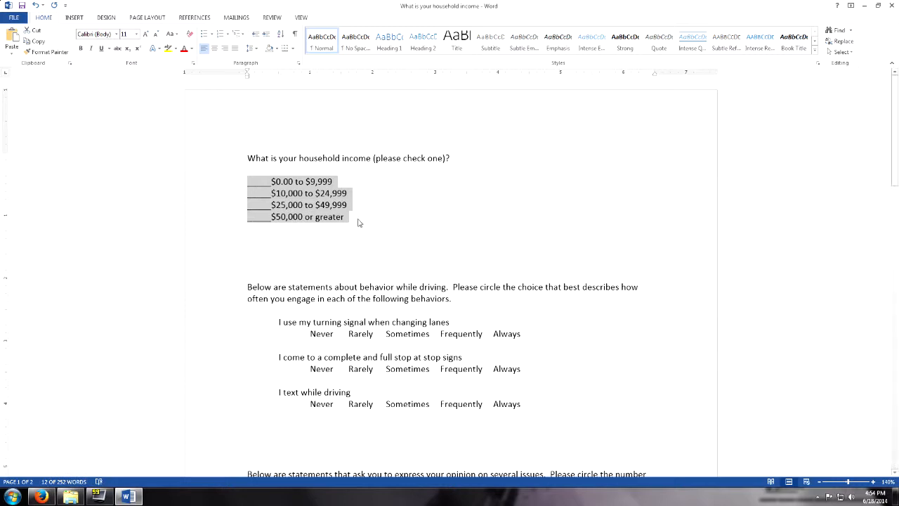
pyautogui.click(216, 54)
pyautogui.click(505, 215)
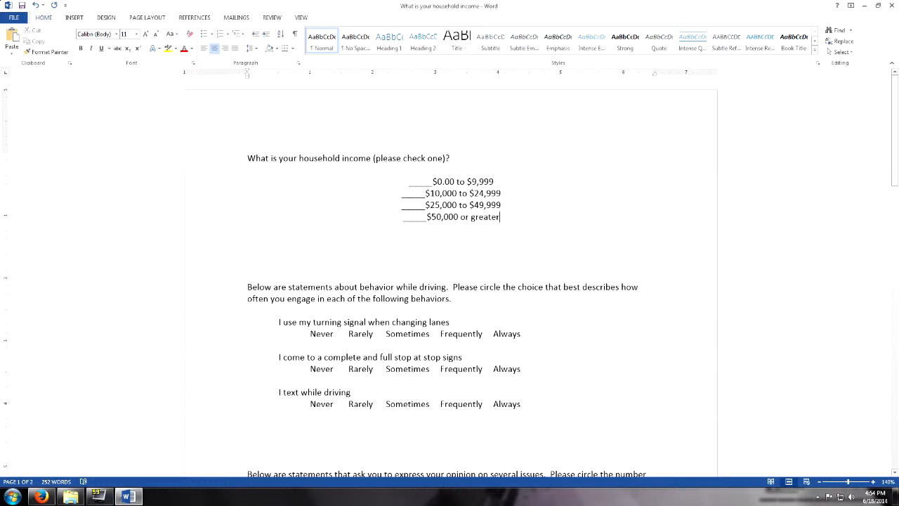
pyautogui.hotkey('ctrl', 'z')
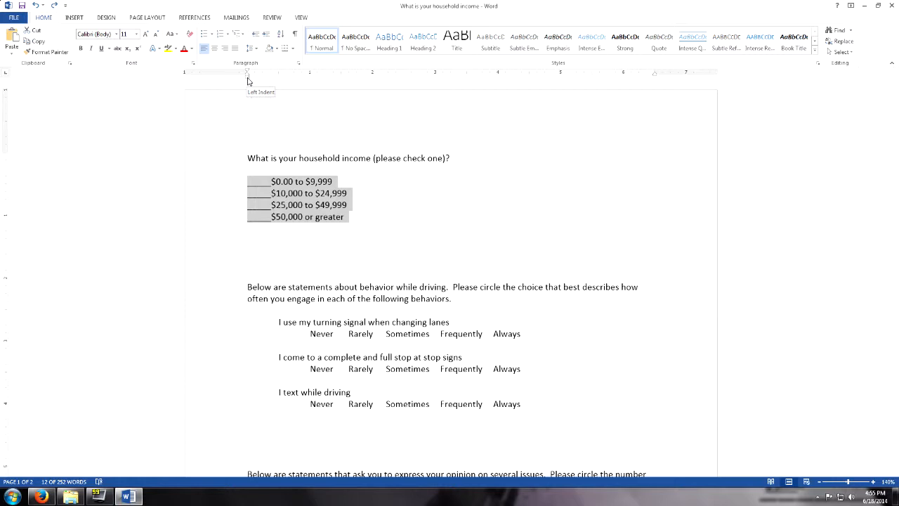
# Step: Try indenting the four income options to about 2.2 inches with a blank line after the first, and undo these changes
pyautogui.moveTo(247, 81)
pyautogui.mouseDown()
pyautogui.moveTo(414, 77)
pyautogui.moveTo(385, 80)
pyautogui.mouseUp()
pyautogui.click(455, 204)
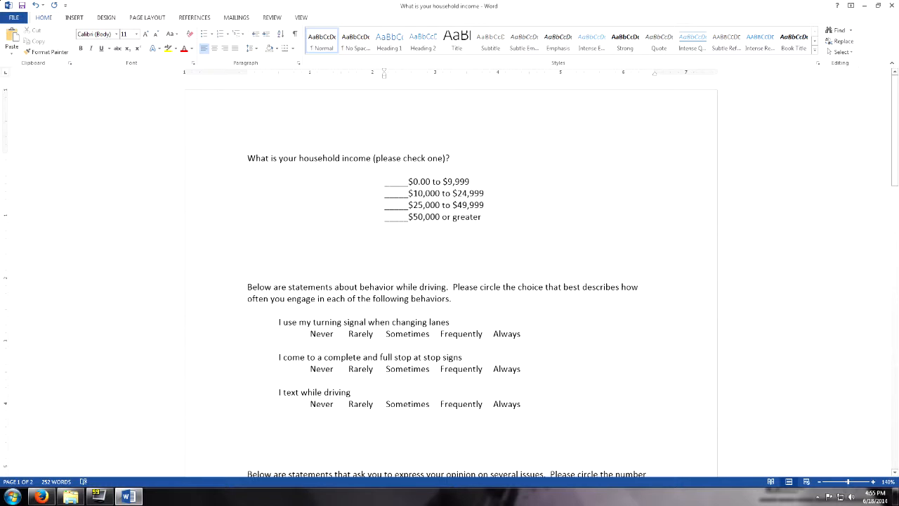
pyautogui.press('Return')
pyautogui.hotkey('shift', 'Down')
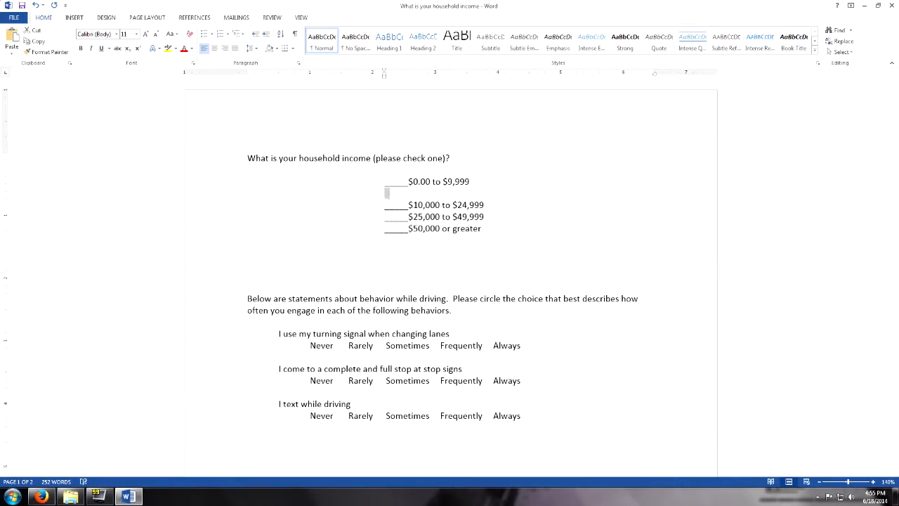
pyautogui.click(385, 182)
pyautogui.hotkey('ctrl', 'z')
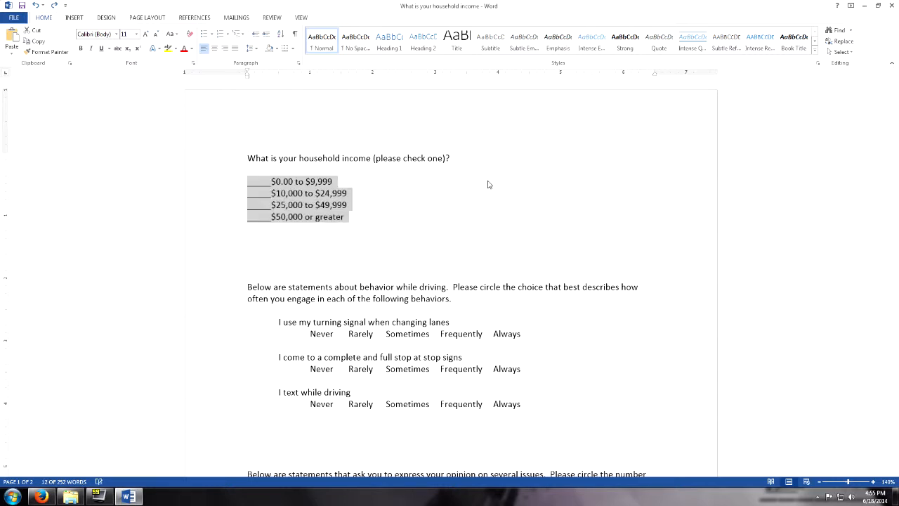
# Step: Add two more blank lines above the income options and place the cursor on an empty line below the question
pyautogui.scroll(-3, 485, 184)
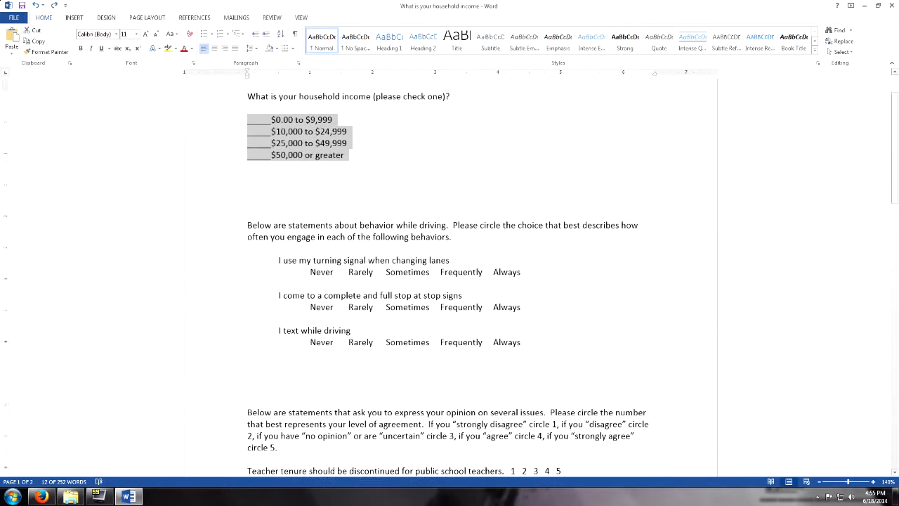
pyautogui.scroll(2, 484, 184)
pyautogui.scroll(1, 484, 184)
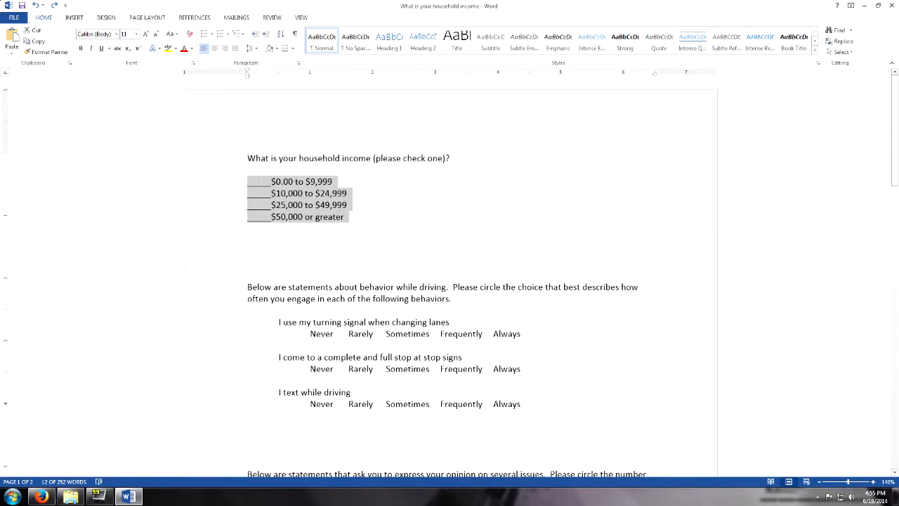
pyautogui.click(315, 205)
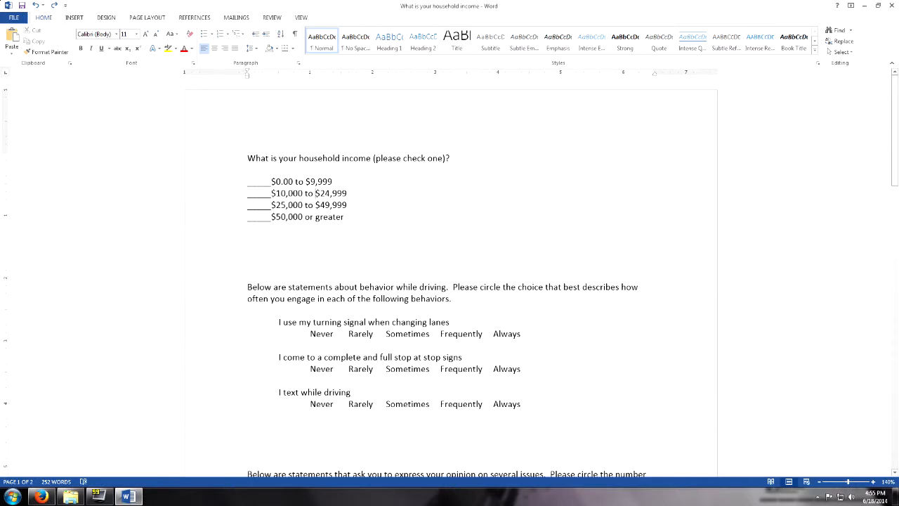
pyautogui.press('Return')
pyautogui.press('Return')
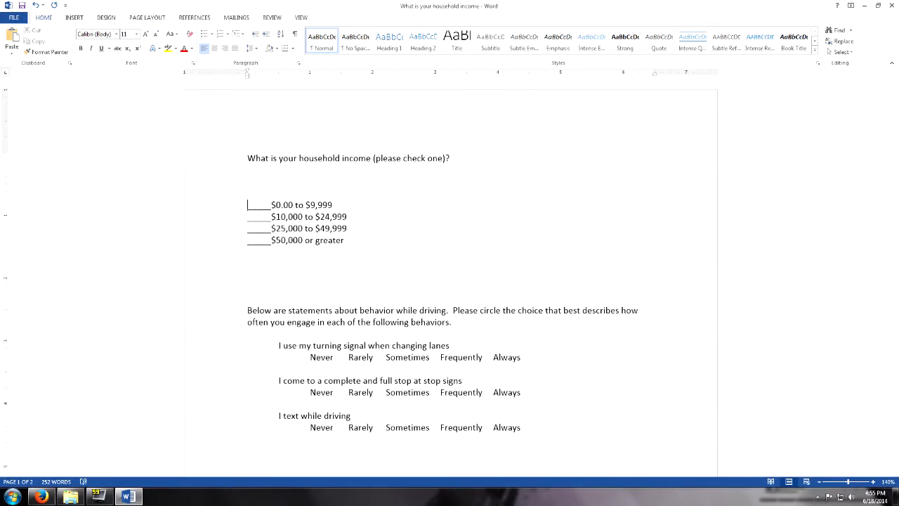
pyautogui.press('Up')
# Step: Insert a table with two columns and four rows below the household income question
pyautogui.click(77, 21)
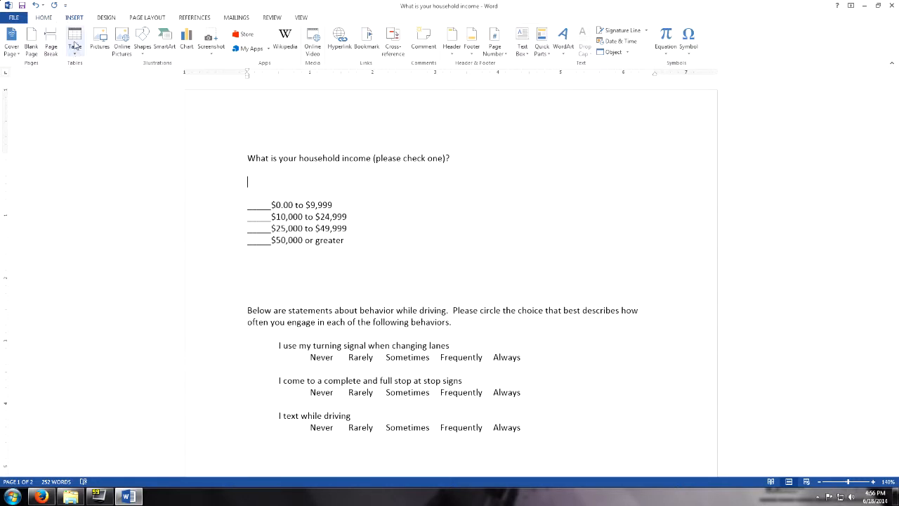
pyautogui.click(77, 51)
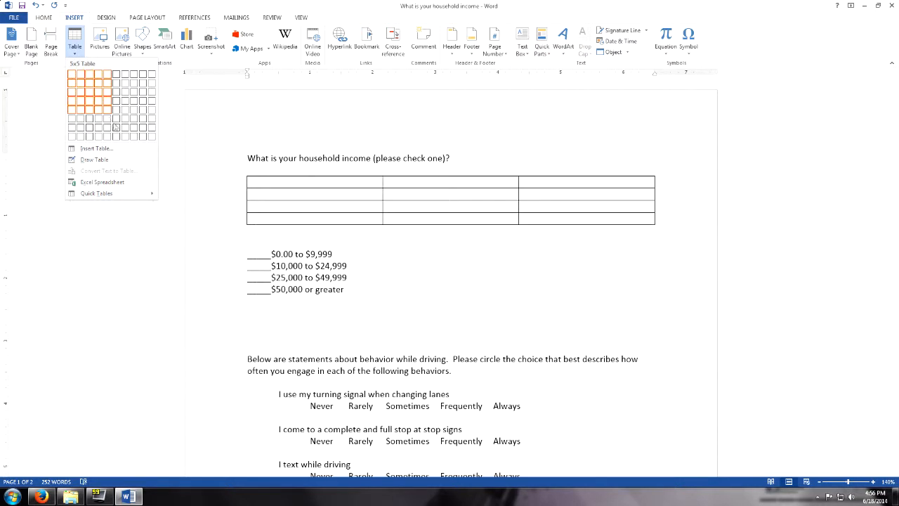
pyautogui.click(82, 102)
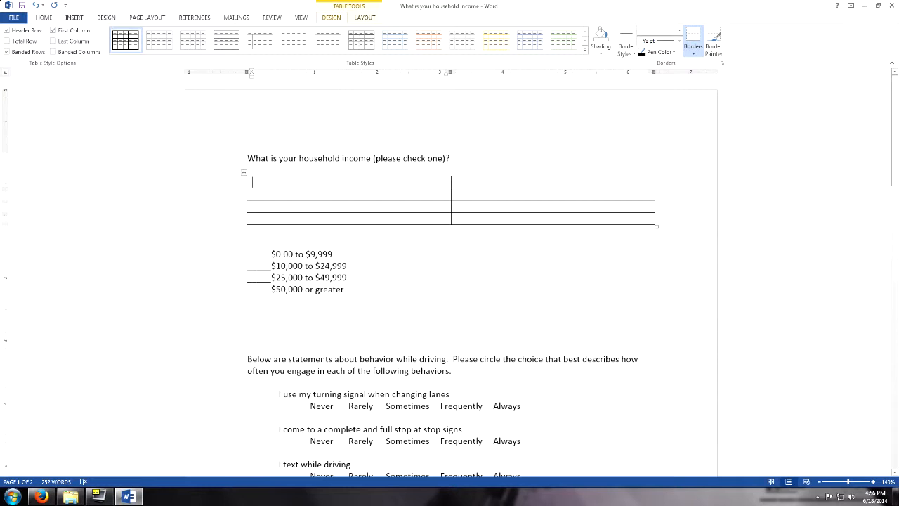
pyautogui.write('$0')
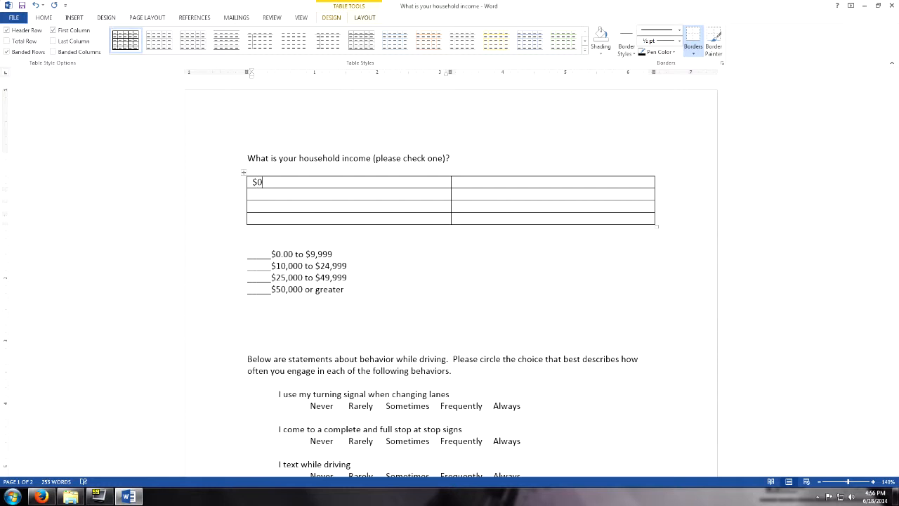
pyautogui.write('.00 to')
pyautogui.press('BackSpace')
pyautogui.press('BackSpace')
pyautogui.press('BackSpace')
pyautogui.press('BackSpace')
pyautogui.press('BackSpace')
pyautogui.click(332, 266)
pyautogui.moveTo(337, 254); pyautogui.dragTo(248, 254)
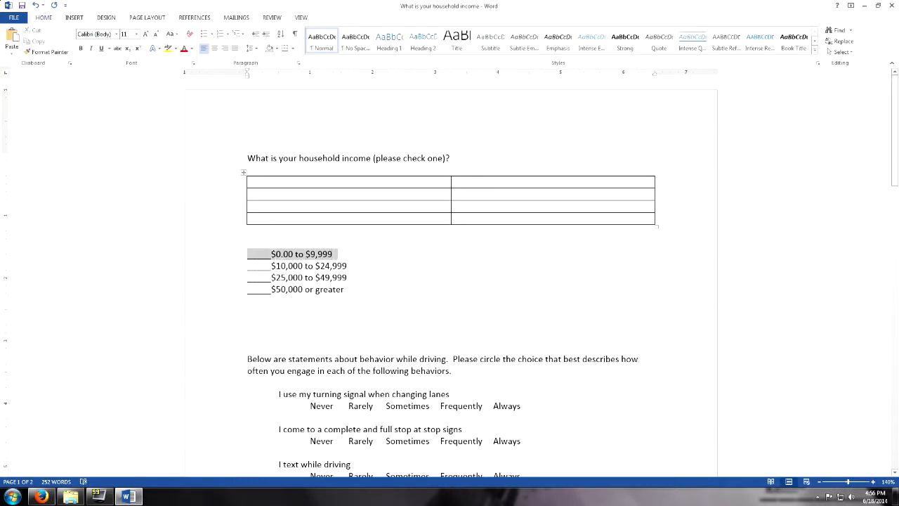
pyautogui.click(308, 278)
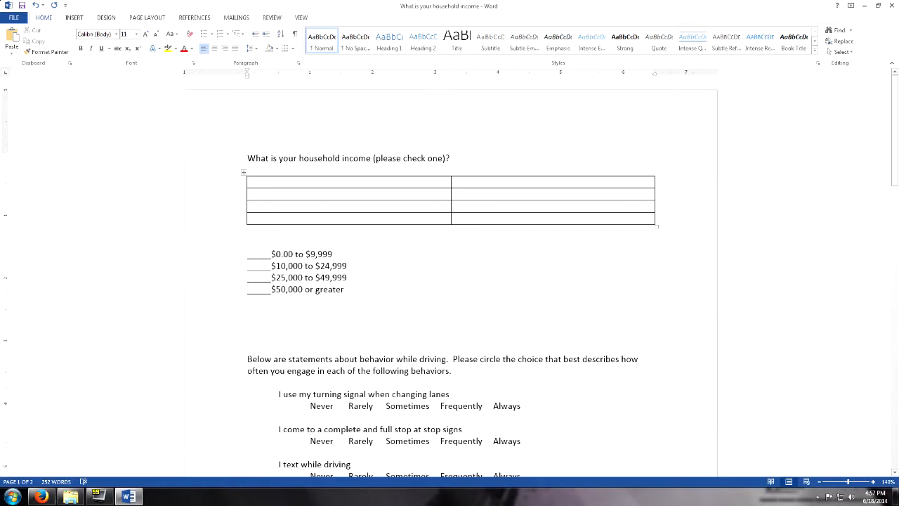
pyautogui.click(253, 195)
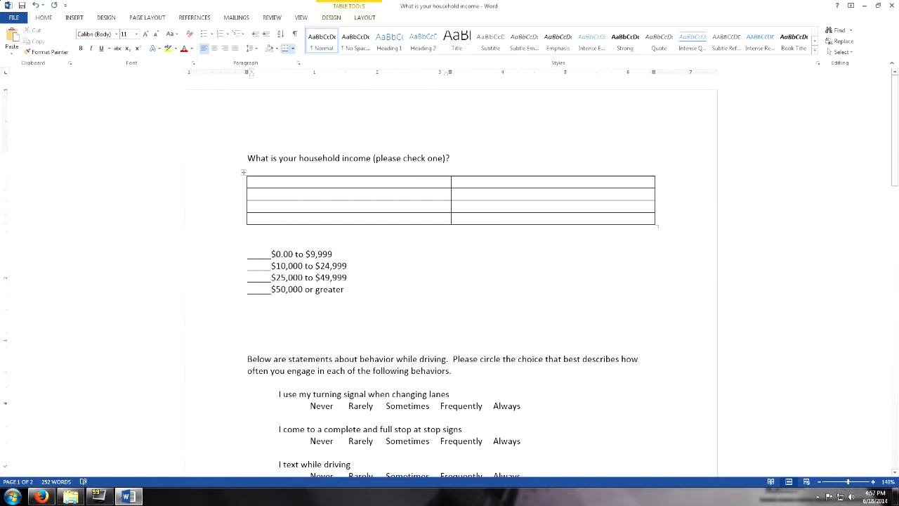
pyautogui.click(456, 195)
pyautogui.click(253, 194)
# Step: Copy the four income options and paste them into the four cells of the table's first column
pyautogui.moveTo(332, 254); pyautogui.dragTo(341, 290)
pyautogui.hotkey('ctrl', 'c')
pyautogui.doubleClick(259, 254)
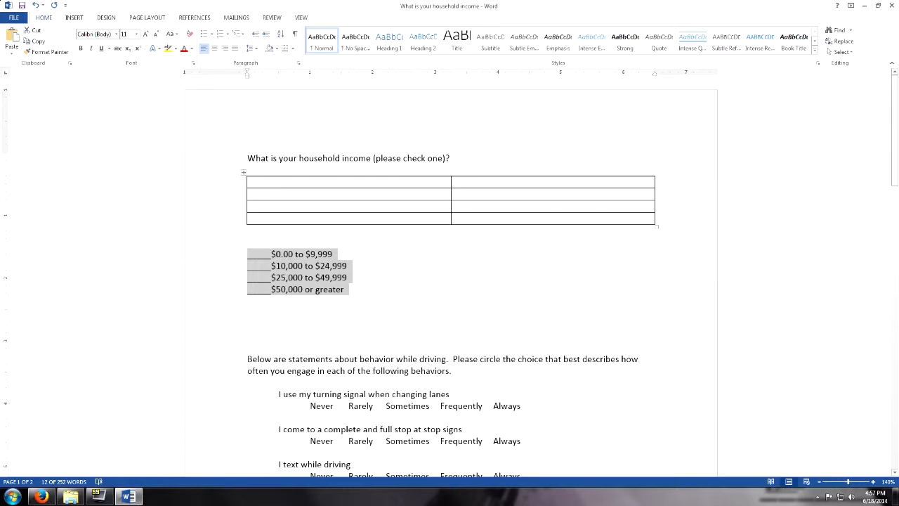
pyautogui.moveTo(308, 182); pyautogui.dragTo(317, 221)
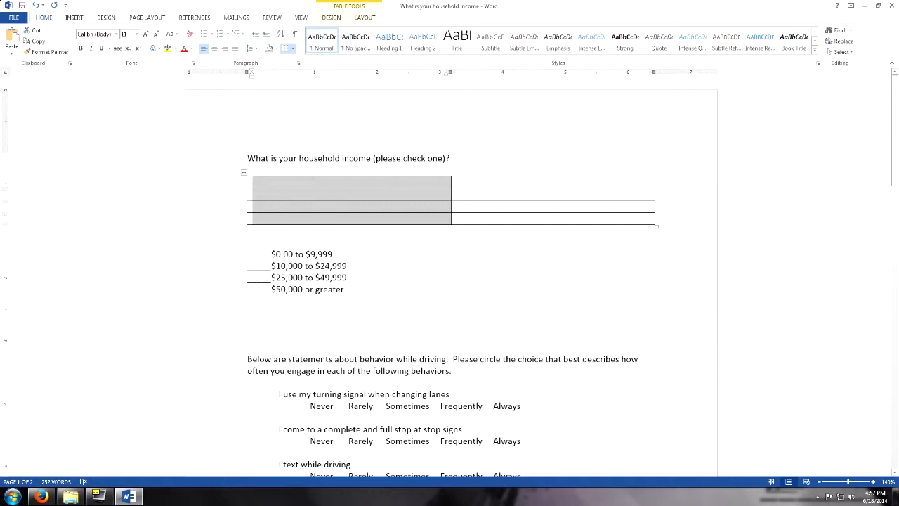
pyautogui.hotkey('ctrl', 'v')
pyautogui.click(360, 218)
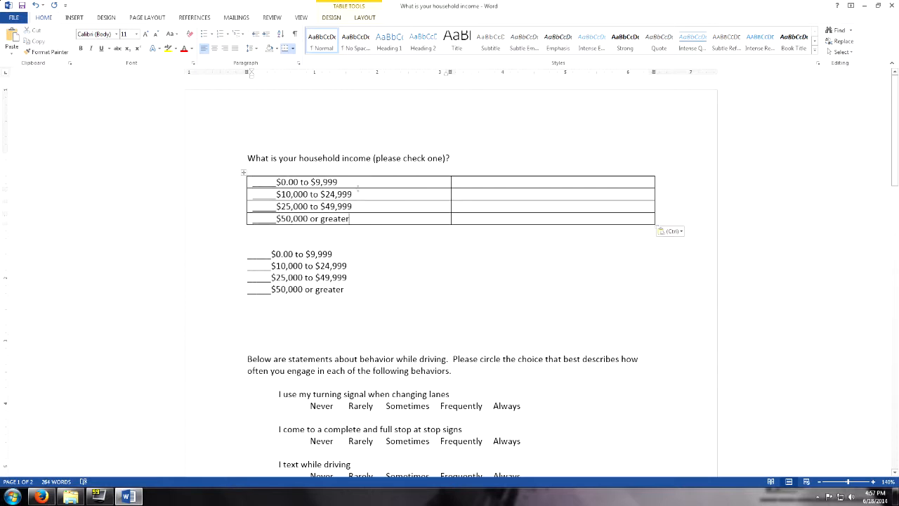
# Step: Remove the leading underscore blanks from the four income options in the table's first column
pyautogui.moveTo(276, 183); pyautogui.dragTo(237, 191)
pyautogui.press('Delete')
pyautogui.press('Down')
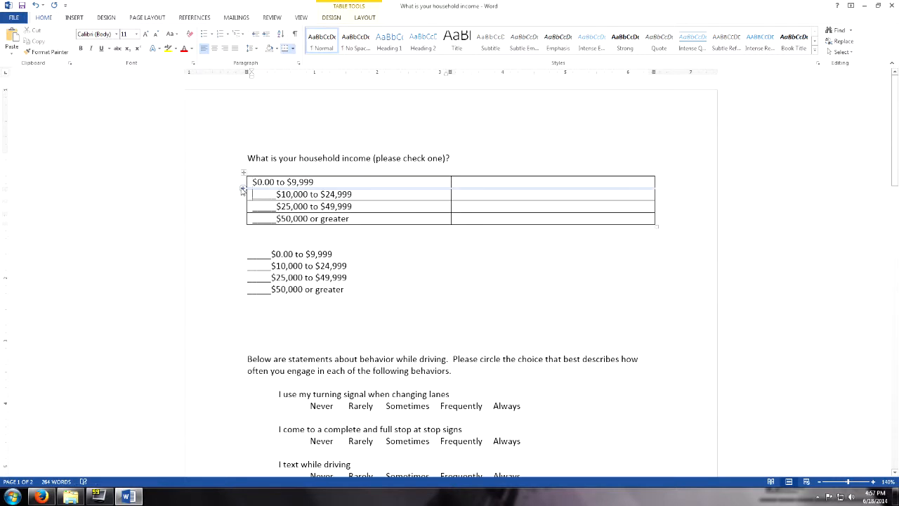
pyautogui.press('Delete')
pyautogui.press('Delete')
pyautogui.press('Delete')
pyautogui.press('Delete')
pyautogui.press('Delete')
pyautogui.press('Down')
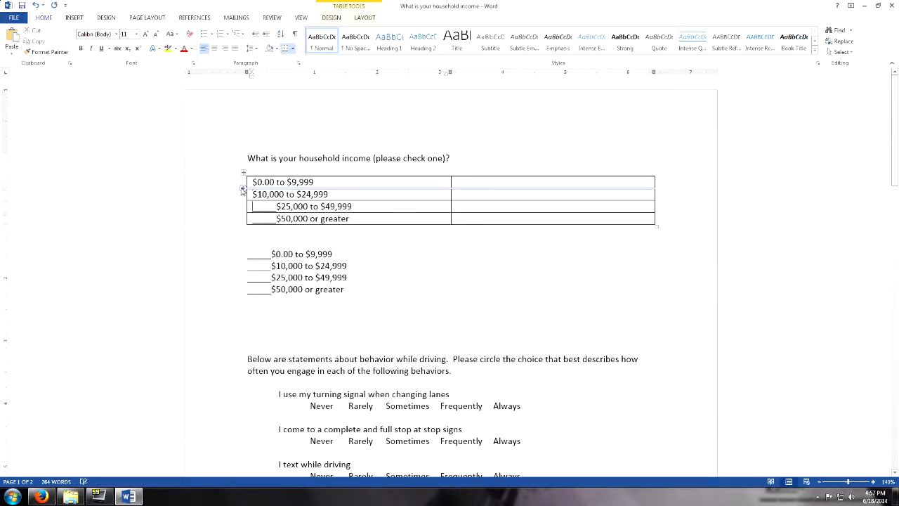
pyautogui.press('Delete')
pyautogui.press('Delete')
pyautogui.press('Delete')
pyautogui.press('Delete')
pyautogui.press('Delete')
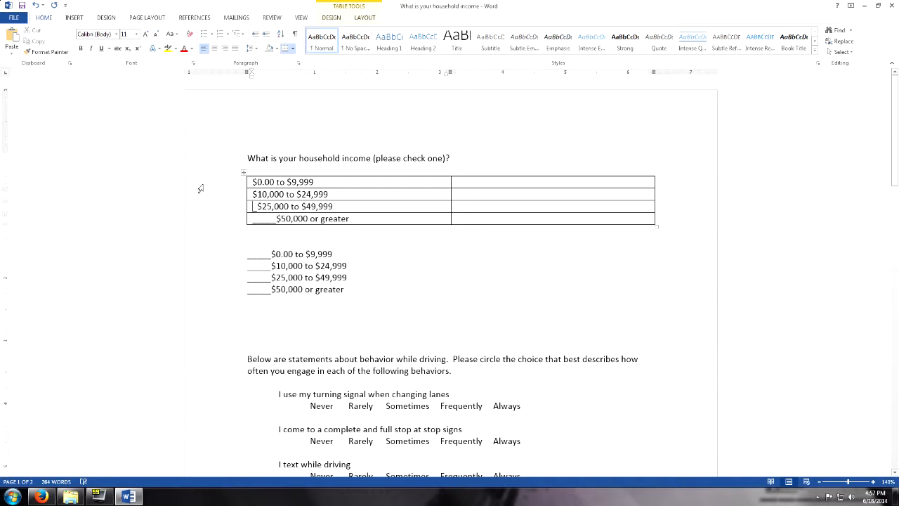
pyautogui.press('Down')
pyautogui.press('Delete')
pyautogui.press('Delete')
pyautogui.press('Delete')
pyautogui.press('Delete')
pyautogui.press('Delete')
pyautogui.click(481, 182)
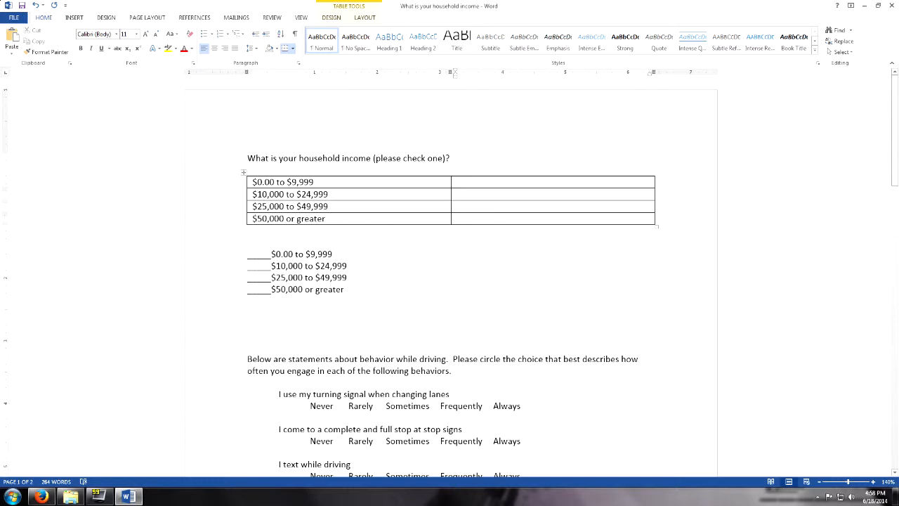
# Step: Shorten the first income option in the table to read "$0 to $9,999"
pyautogui.click(315, 182)
pyautogui.press('BackSpace')
pyautogui.press('BackSpace')
pyautogui.press('BackSpace')
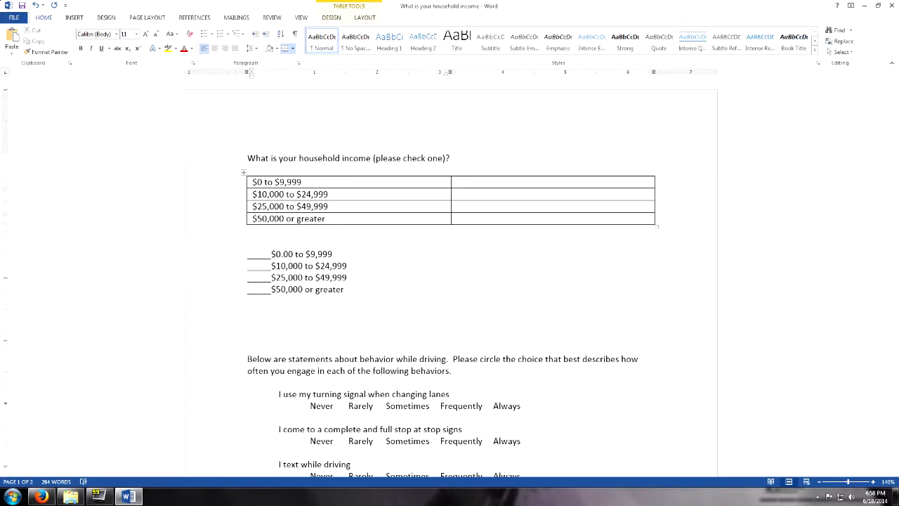
# Step: Insert the hollow square Wingdings symbol, character code 111, in the second column beside the $0 to $9,999 option
pyautogui.click(456, 181)
pyautogui.click(75, 17)
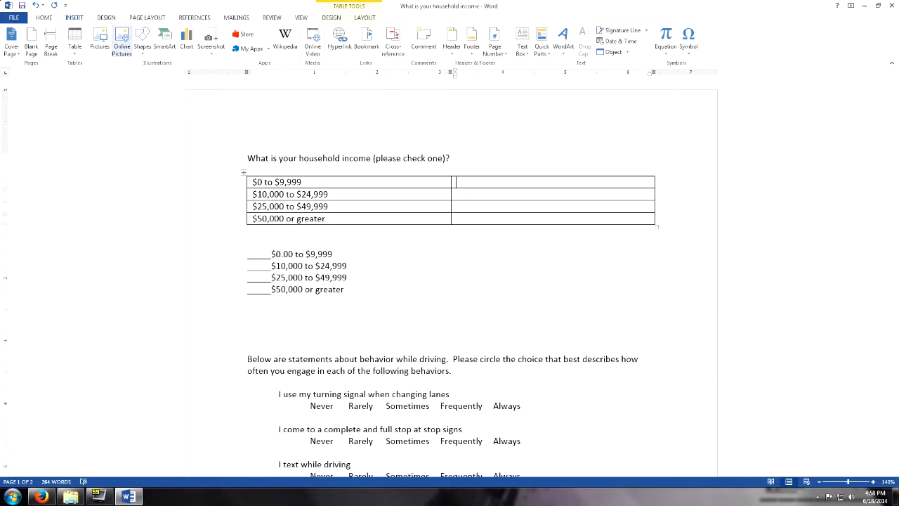
pyautogui.click(689, 42)
pyautogui.click(688, 42)
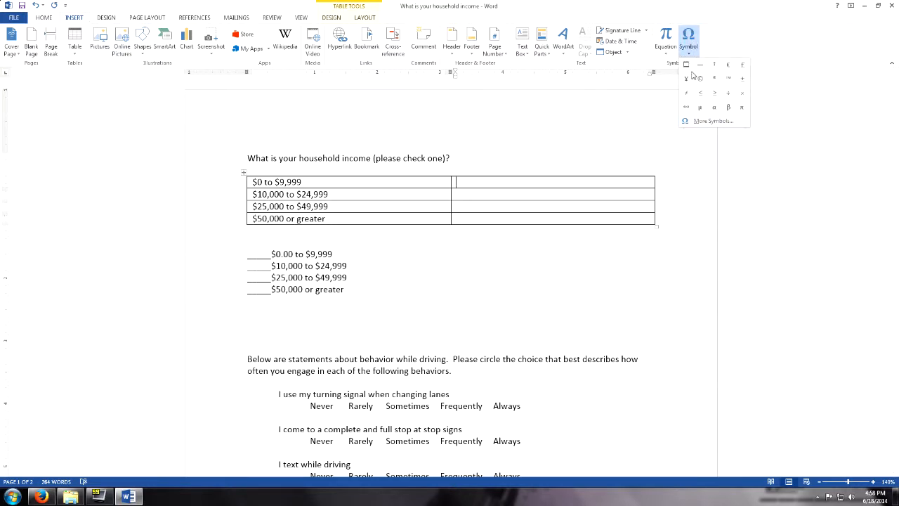
pyautogui.click(711, 121)
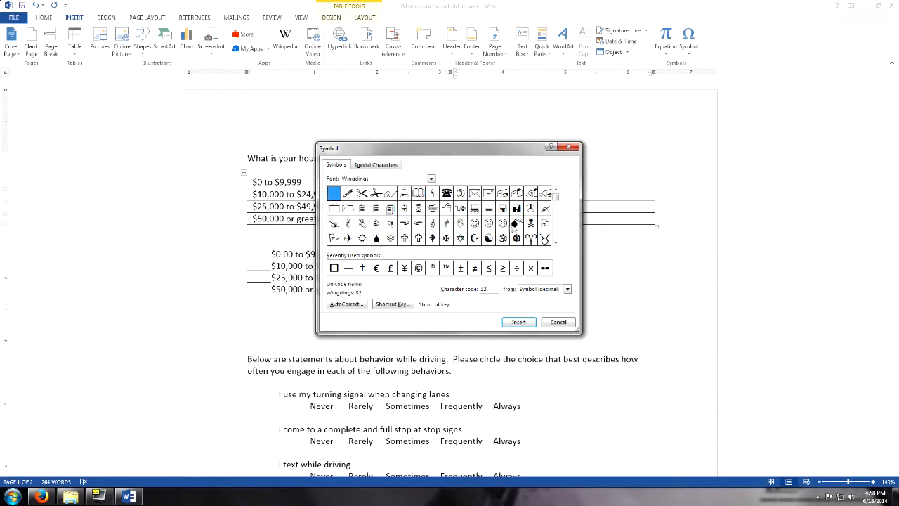
pyautogui.click(555, 242)
pyautogui.click(556, 242)
pyautogui.click(556, 242)
pyautogui.click(555, 242)
pyautogui.click(555, 242)
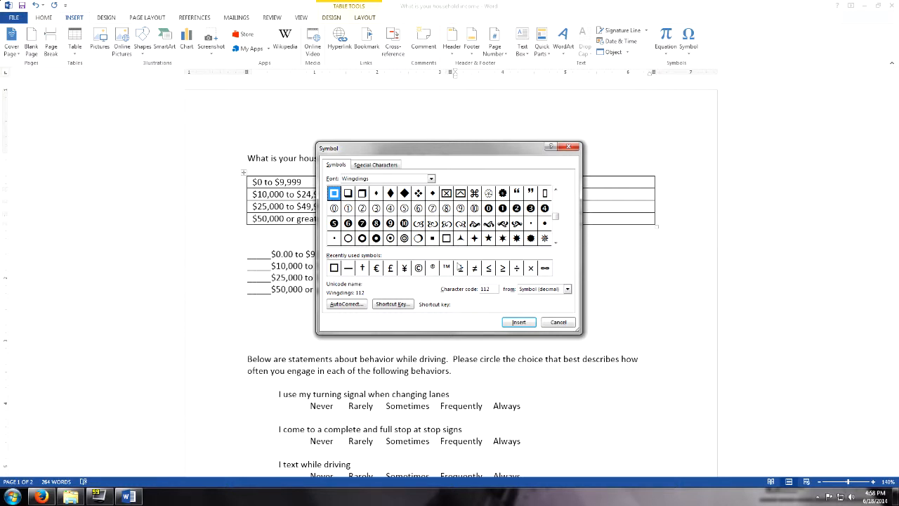
pyautogui.click(555, 191)
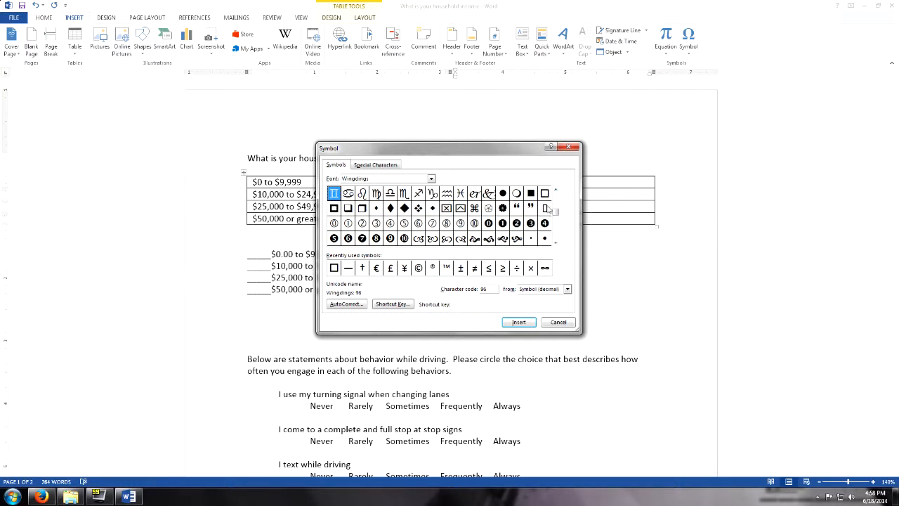
pyautogui.click(556, 243)
pyautogui.click(555, 242)
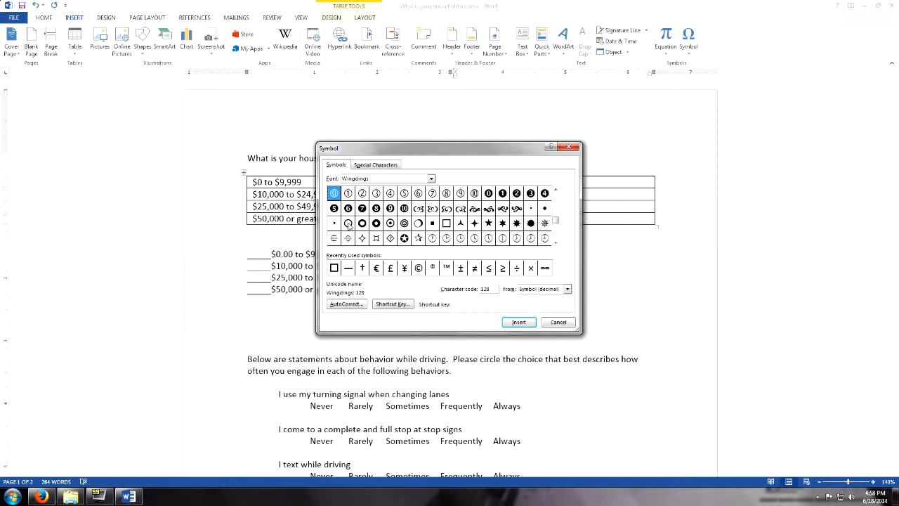
pyautogui.click(555, 191)
pyautogui.click(555, 190)
pyautogui.click(555, 190)
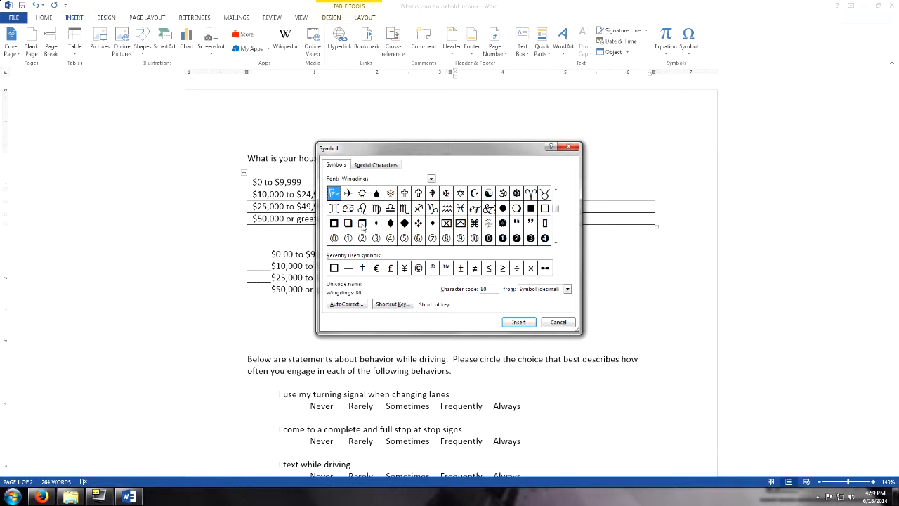
pyautogui.click(544, 210)
pyautogui.click(526, 324)
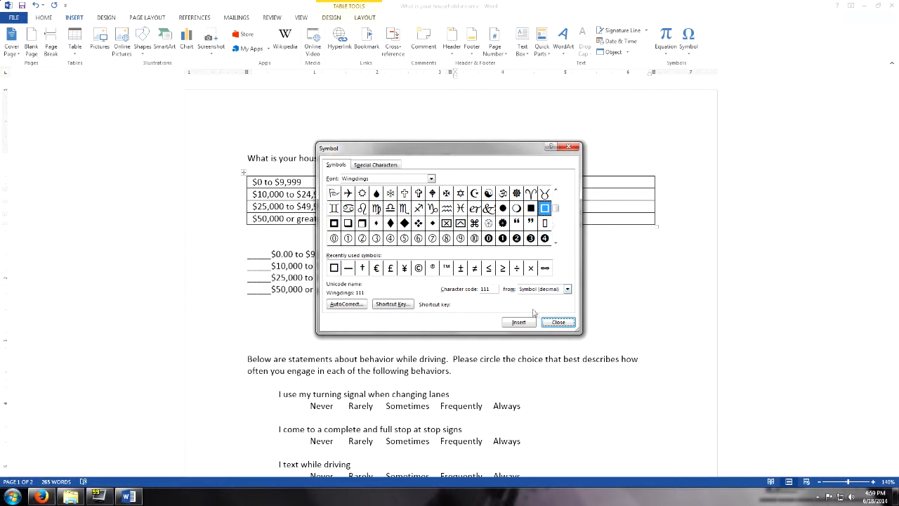
pyautogui.click(557, 321)
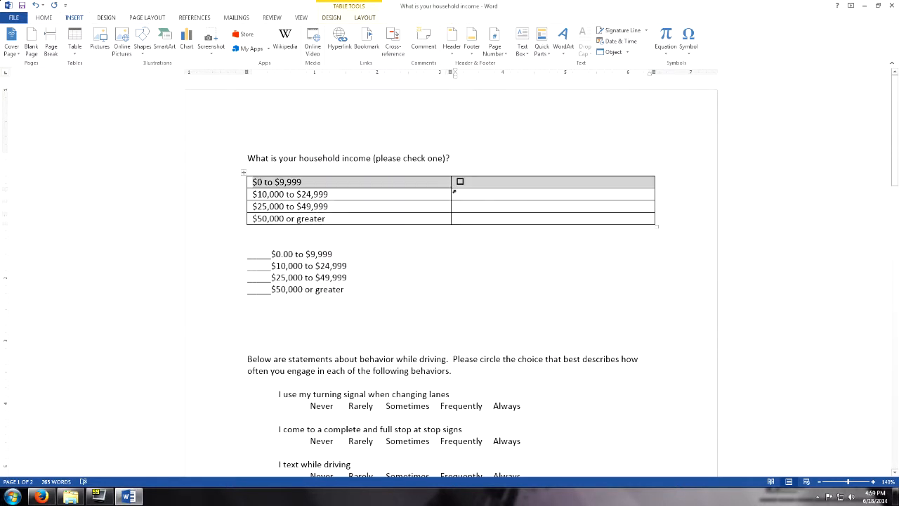
# Step: Copy the hollow square symbol and paste it into the three remaining cells of the second column
pyautogui.click(465, 182)
pyautogui.hotkey('shift', 'Left')
pyautogui.hotkey('ctrl', 'c')
pyautogui.moveTo(477, 194); pyautogui.dragTo(479, 220)
pyautogui.hotkey('ctrl', 'v')
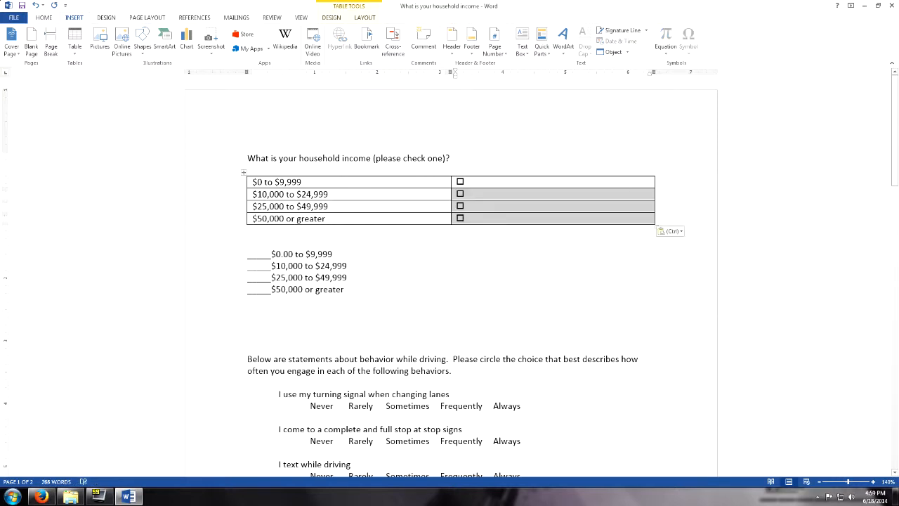
# Step: Delete the original underscored list of income options below the table, together with its surrounding blank lines
pyautogui.click(348, 266)
pyautogui.moveTo(333, 323); pyautogui.dragTo(270, 247)
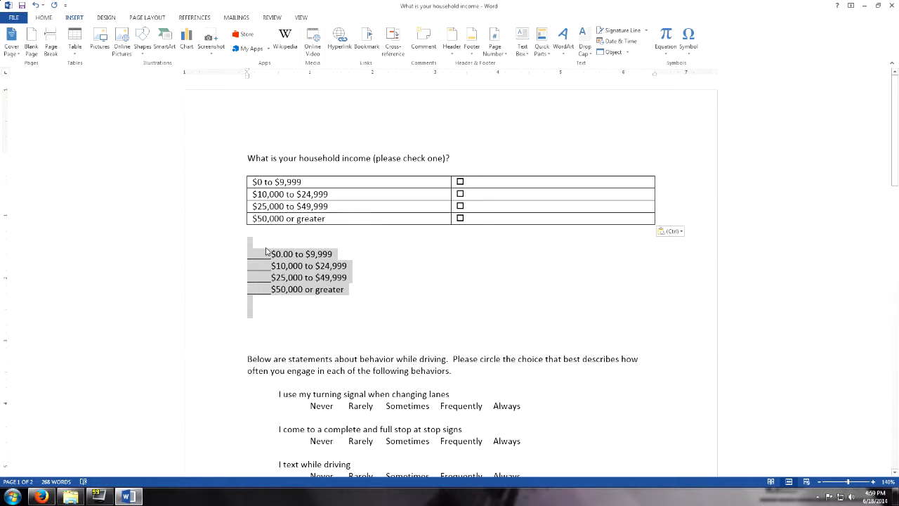
pyautogui.press('Delete')
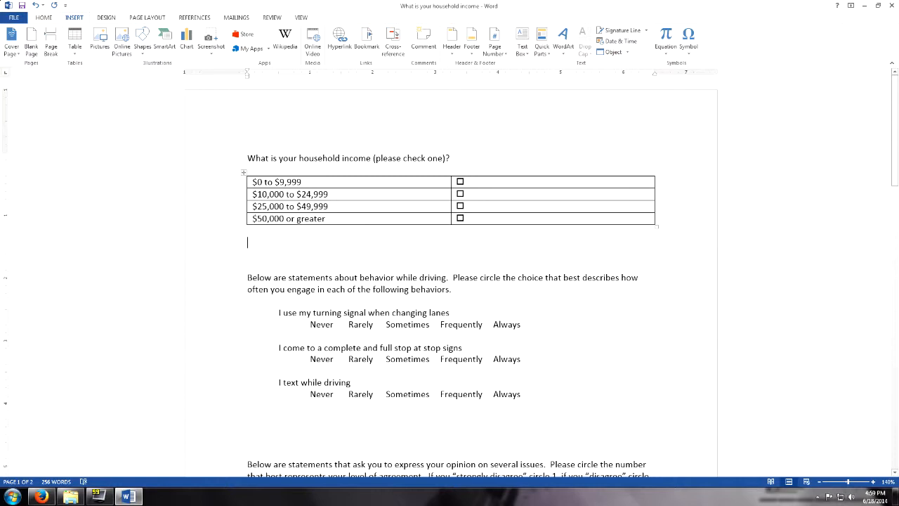
# Step: Move the income table's left border about 0.4 inch inward, try shifting only the $10,000 to $24,999 row's edge, and undo that row shift
pyautogui.moveTo(245, 201)
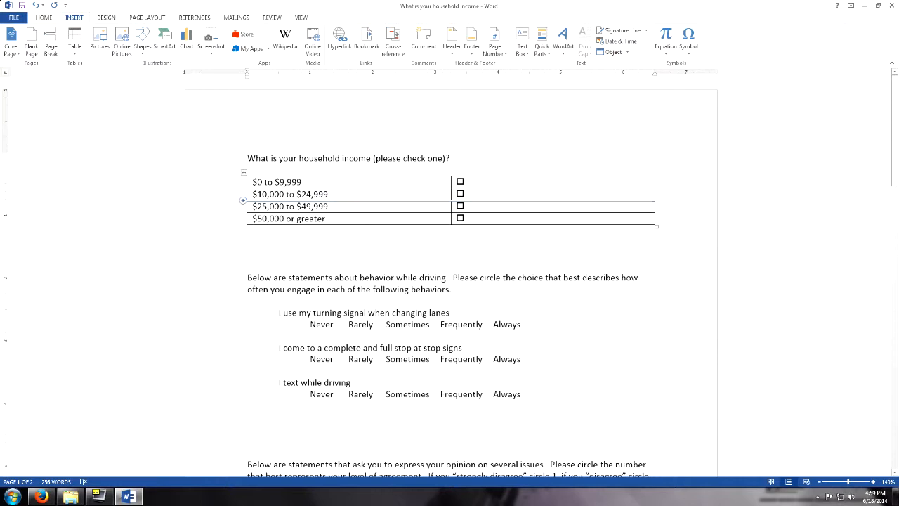
pyautogui.moveTo(245, 195); pyautogui.dragTo(270, 196)
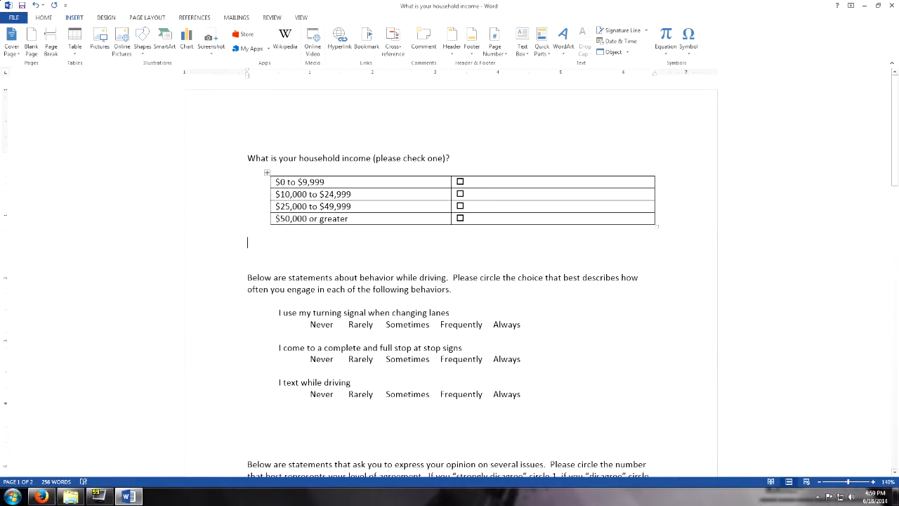
pyautogui.moveTo(351, 194); pyautogui.dragTo(274, 195)
pyautogui.click(274, 196)
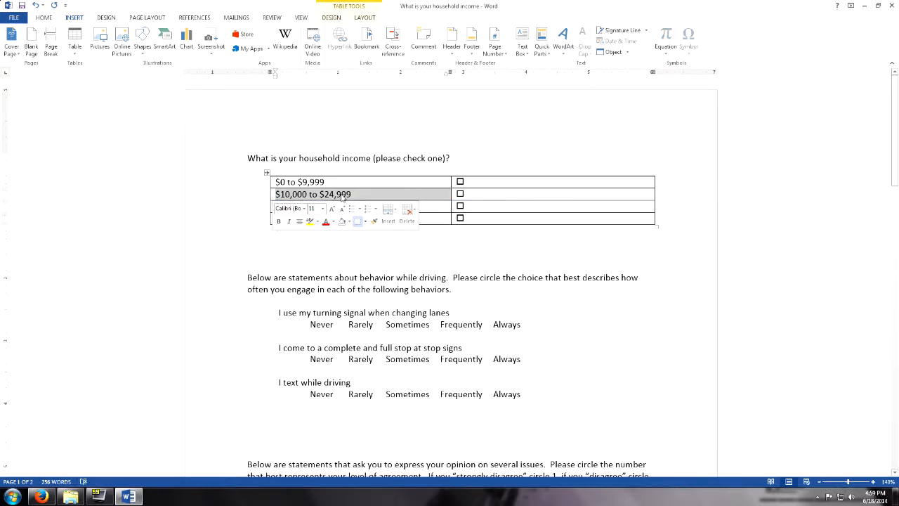
pyautogui.click(268, 195)
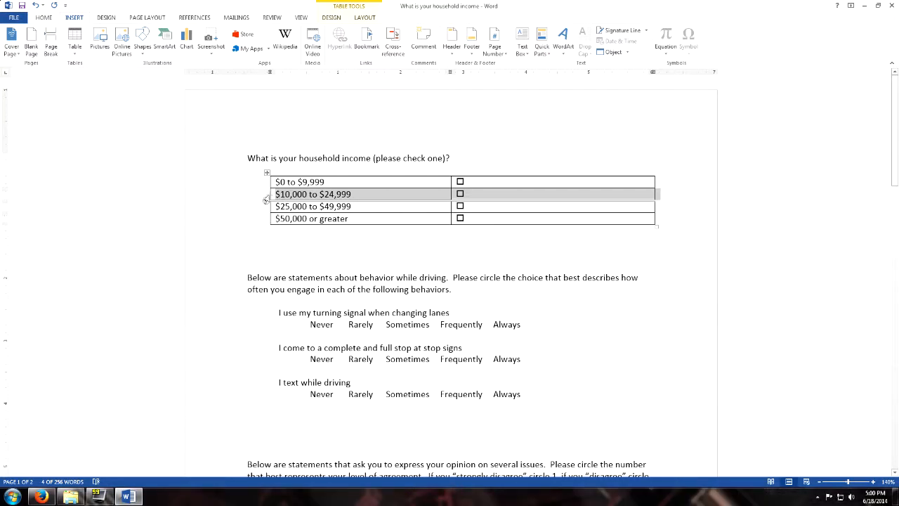
pyautogui.moveTo(269, 194); pyautogui.dragTo(295, 195)
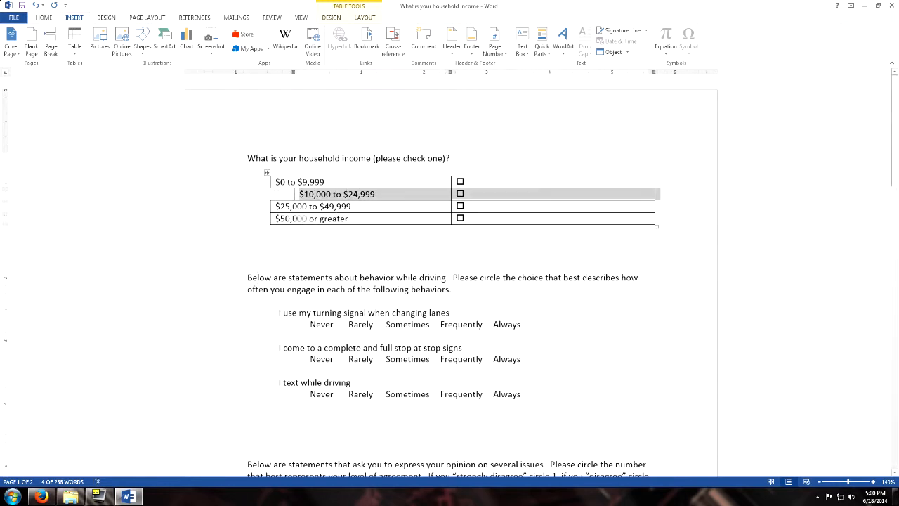
pyautogui.hotkey('ctrl', 'z')
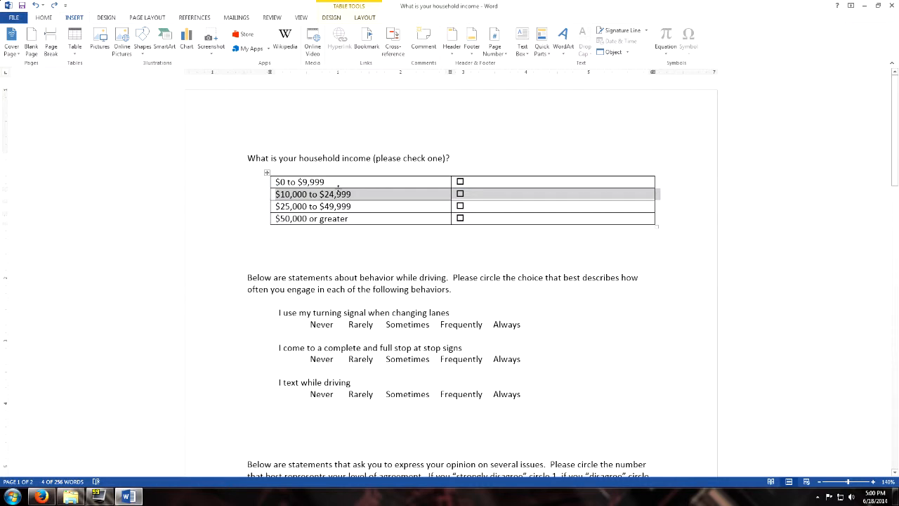
# Step: Move the whole table's left border inward to about 0.9 inch from the margin, and AutoFit the table to the window
pyautogui.click(352, 194)
pyautogui.moveTo(269, 195); pyautogui.dragTo(305, 193)
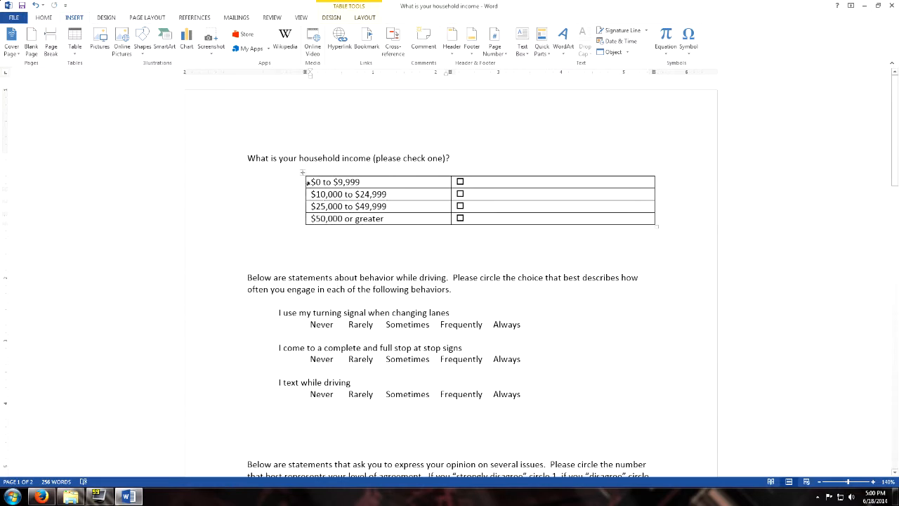
pyautogui.click(302, 172)
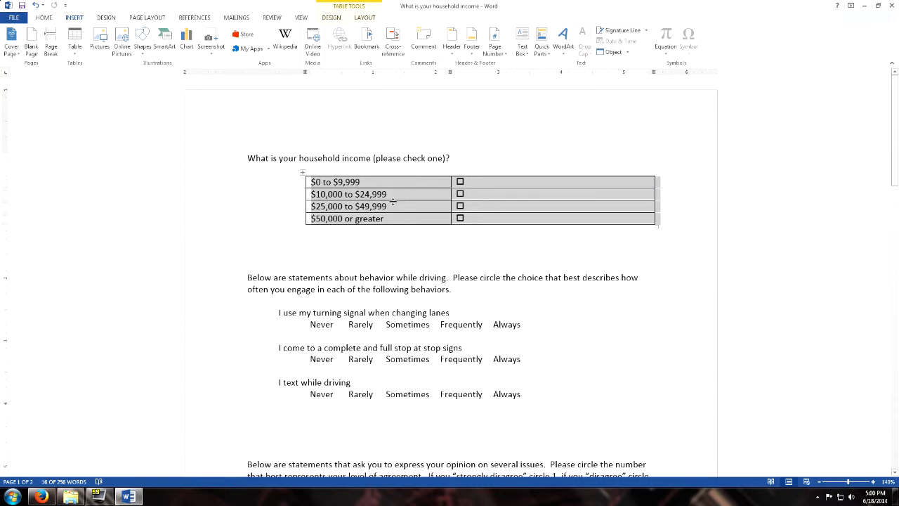
pyautogui.rightClick(369, 185)
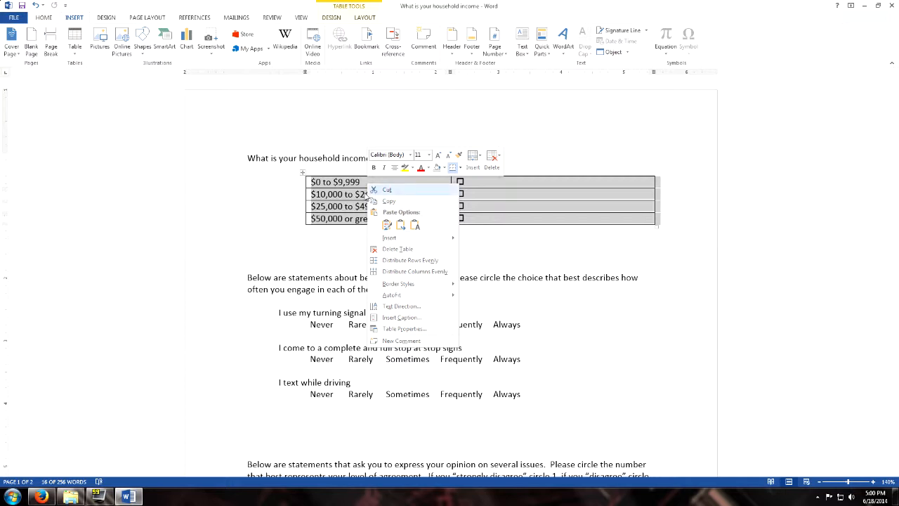
pyautogui.moveTo(422, 300)
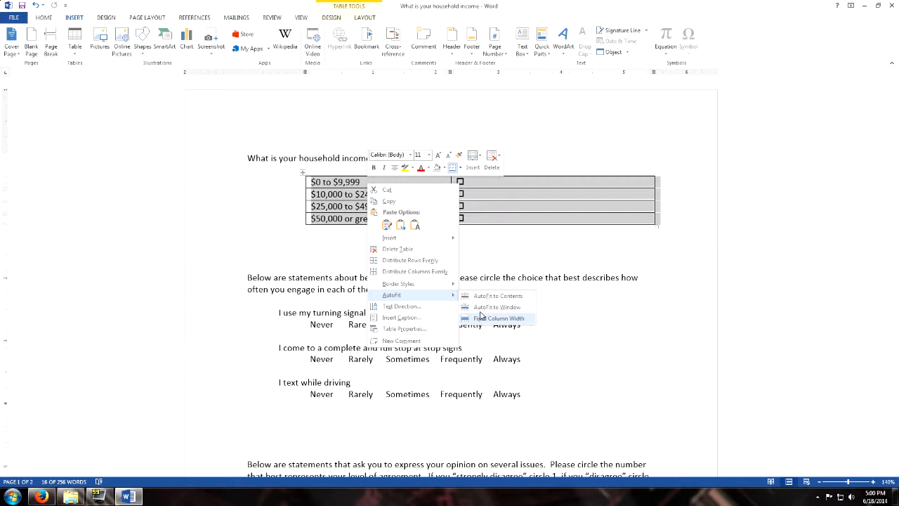
pyautogui.click(497, 306)
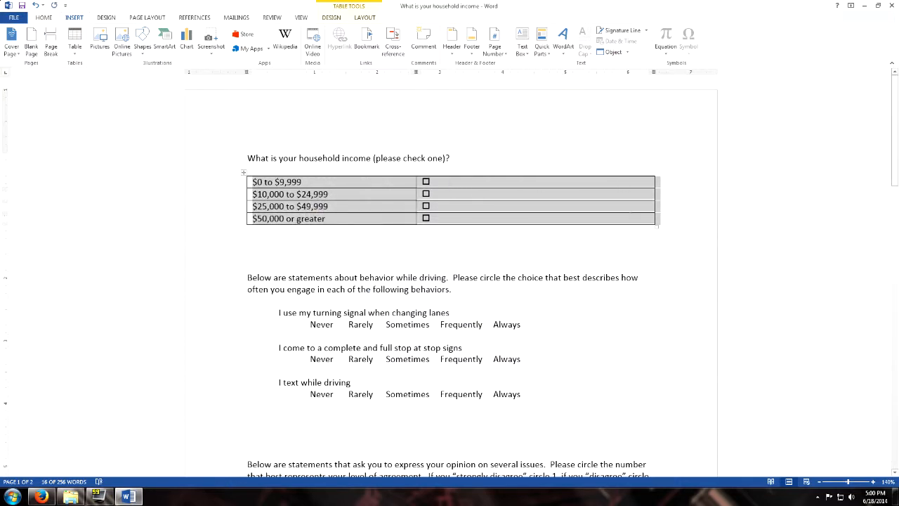
# Step: AutoFit the income table to its contents and widen the checkbox column to about 0.45 inch
pyautogui.rightClick(242, 172)
pyautogui.moveTo(313, 284)
pyautogui.click(367, 285)
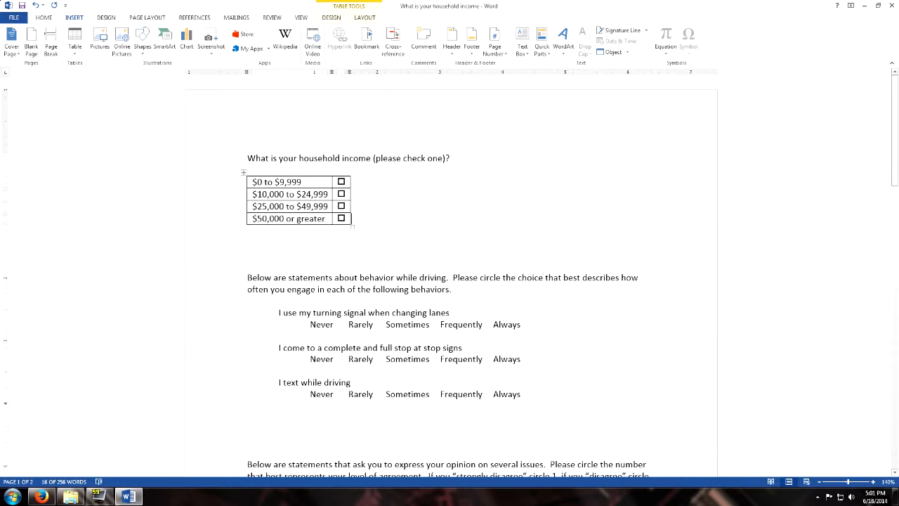
pyautogui.click(383, 223)
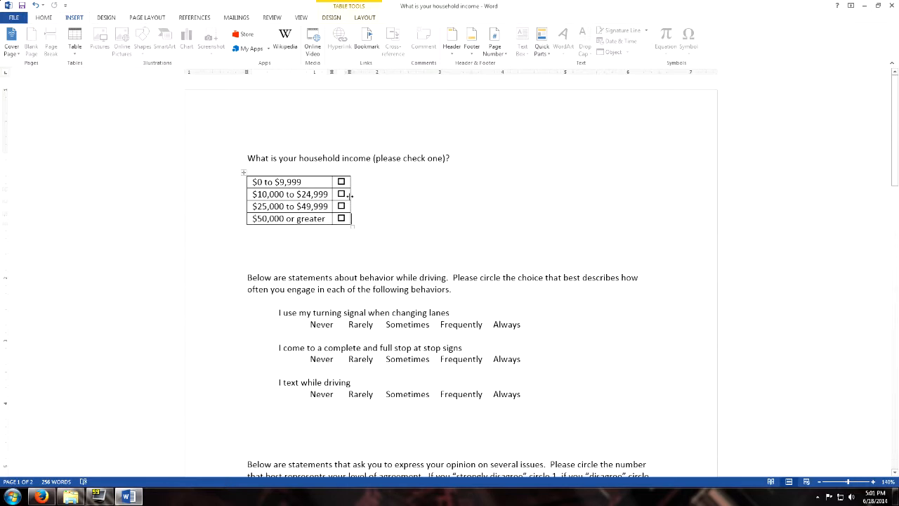
pyautogui.moveTo(350, 195); pyautogui.dragTo(360, 196)
# Step: Open the income table's properties and look through its row, column, cell and alt text settings
pyautogui.click(242, 173)
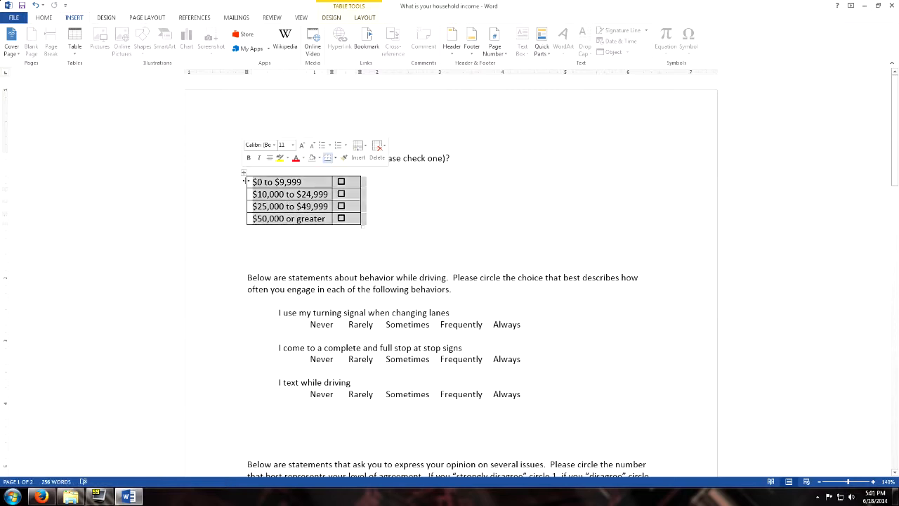
pyautogui.rightClick(275, 194)
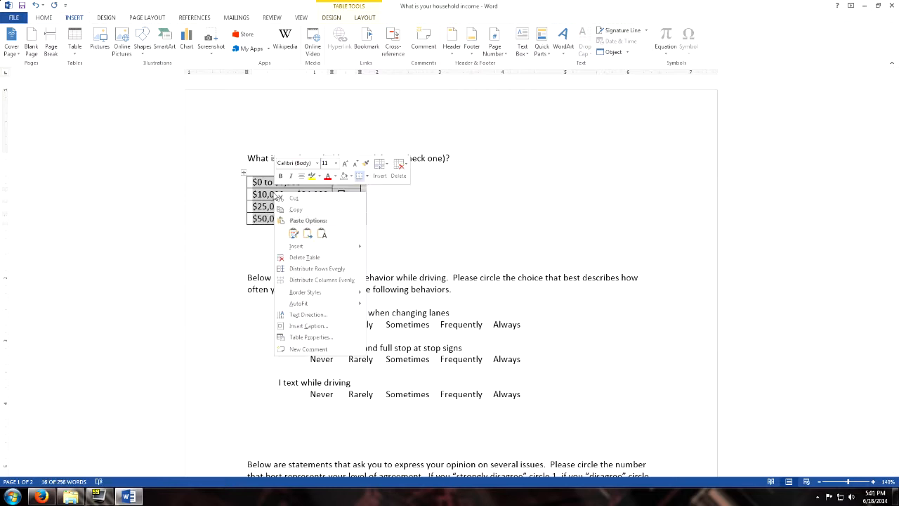
pyautogui.click(312, 338)
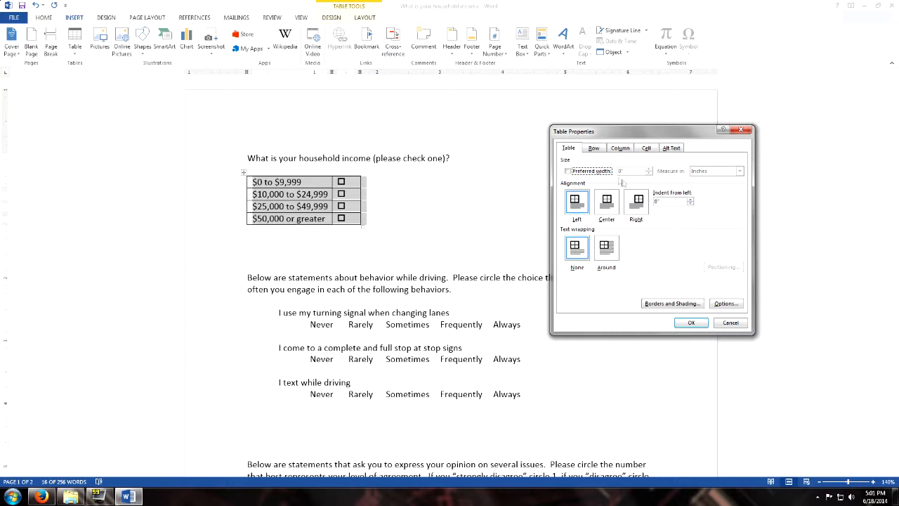
pyautogui.click(618, 150)
pyautogui.click(594, 149)
pyautogui.click(647, 149)
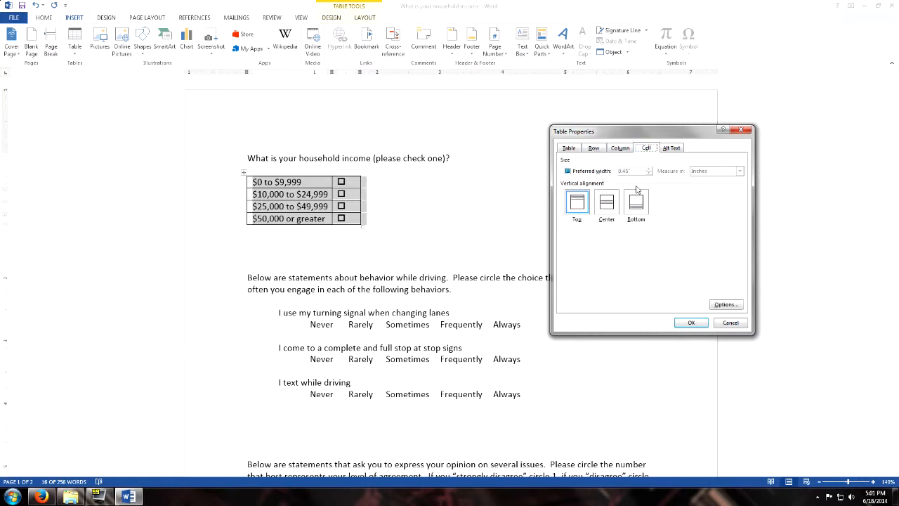
pyautogui.click(593, 148)
pyautogui.click(672, 148)
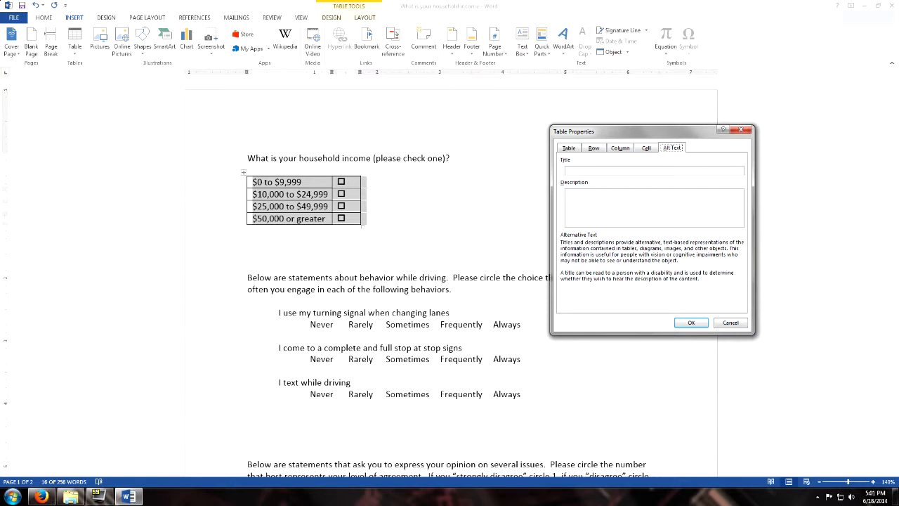
pyautogui.click(593, 150)
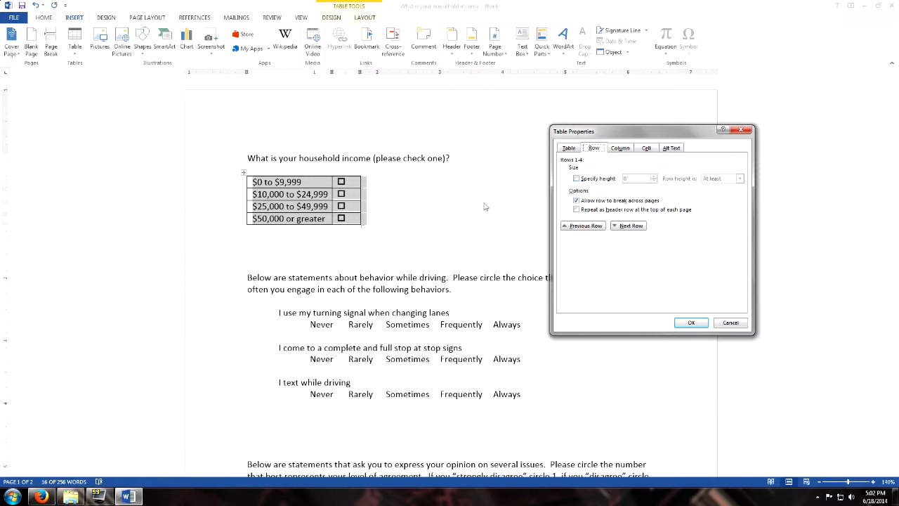
# Step: Try an exact row height of 0.1 inch for all rows of the income table
pyautogui.click(576, 179)
pyautogui.click(714, 180)
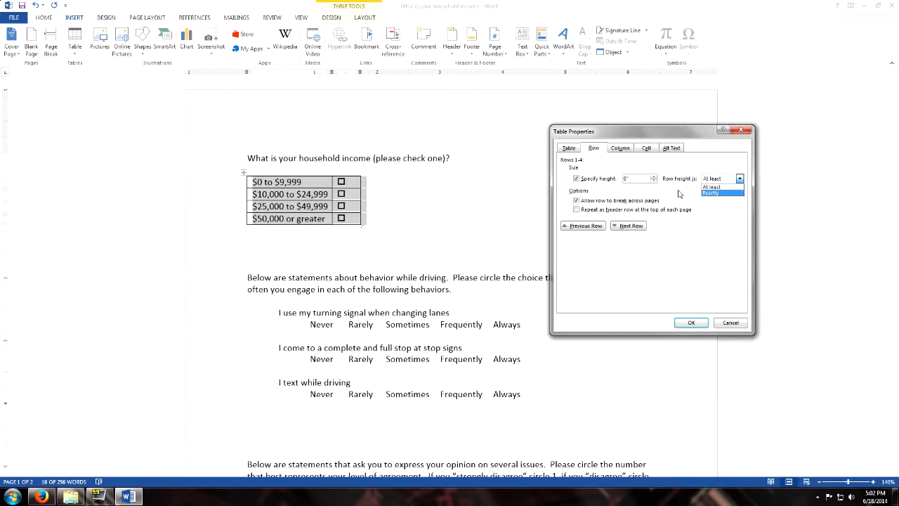
pyautogui.click(684, 193)
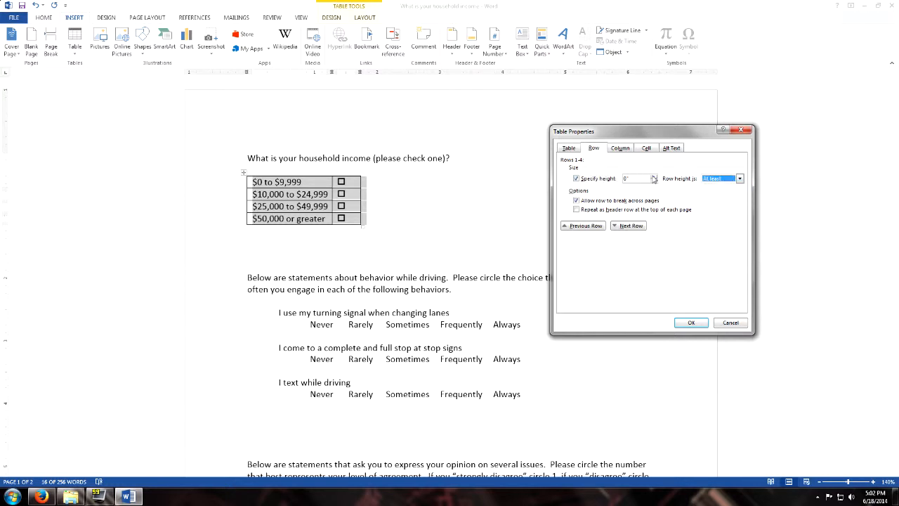
pyautogui.click(654, 177)
pyautogui.click(738, 180)
pyautogui.click(728, 202)
pyautogui.click(690, 322)
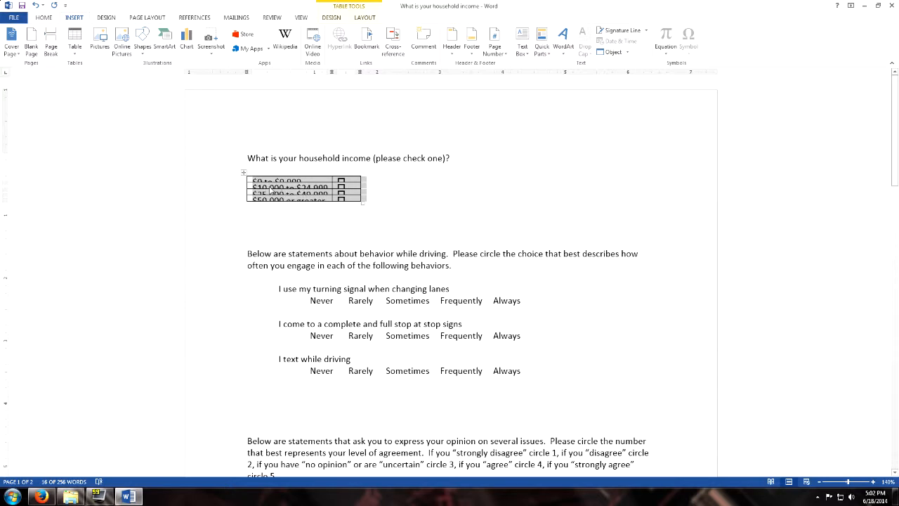
# Step: Set the height of all income table rows to at least 0.3 inch
pyautogui.click(244, 174)
pyautogui.rightClick(245, 173)
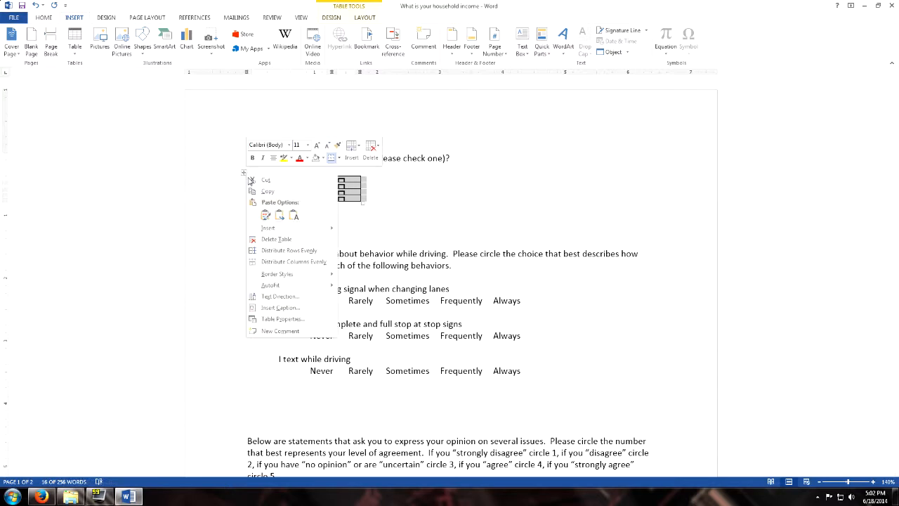
pyautogui.click(307, 322)
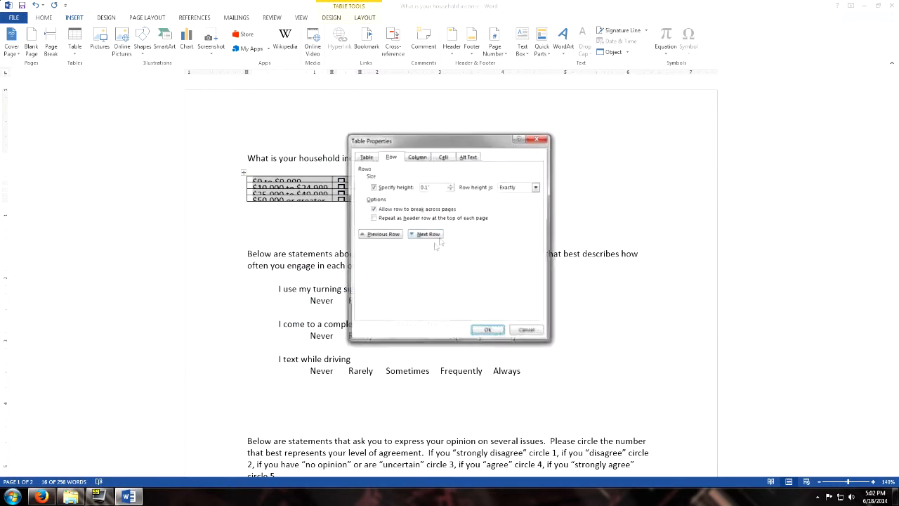
pyautogui.click(525, 188)
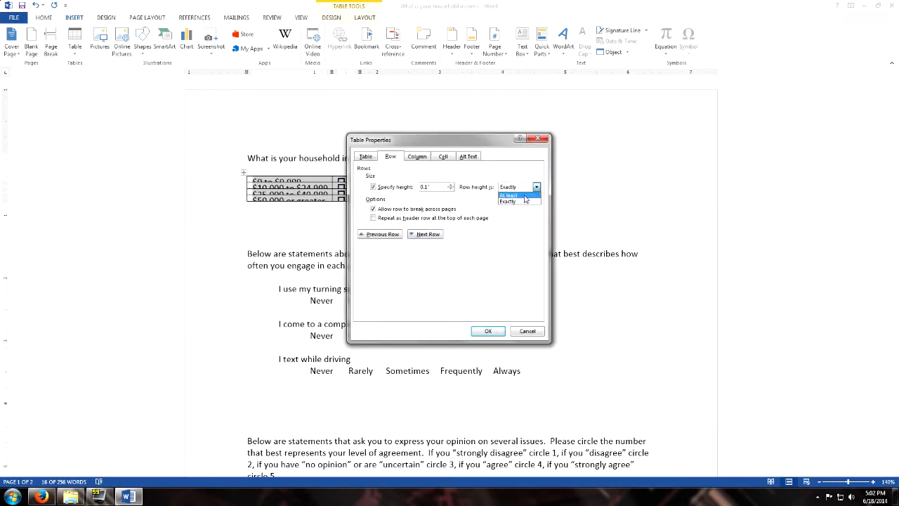
pyautogui.click(524, 196)
pyautogui.click(451, 184)
pyautogui.click(451, 185)
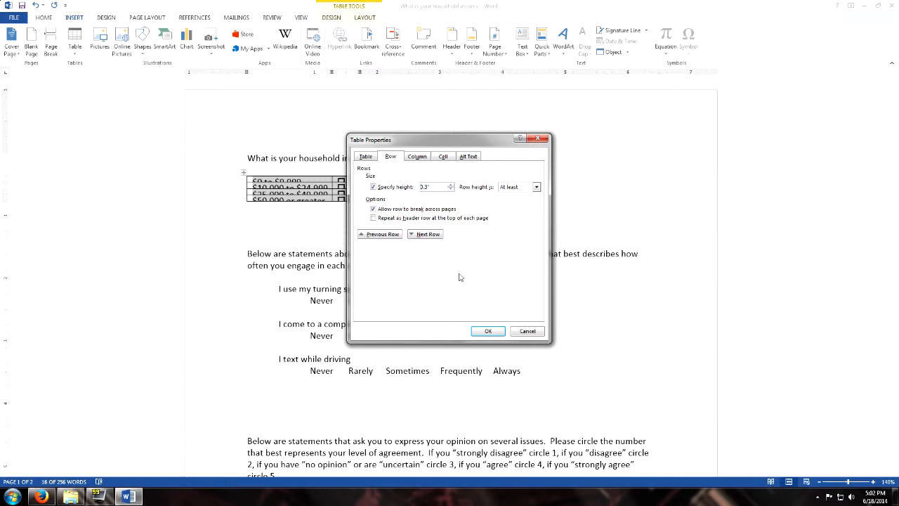
pyautogui.click(487, 335)
pyautogui.click(302, 183)
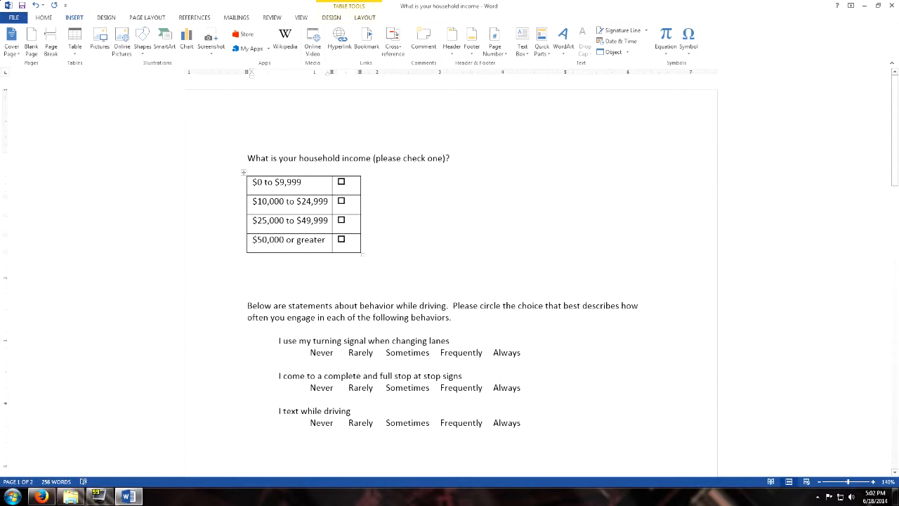
# Step: Try the Calibri Light font on all of the document's text
pyautogui.click(51, 19)
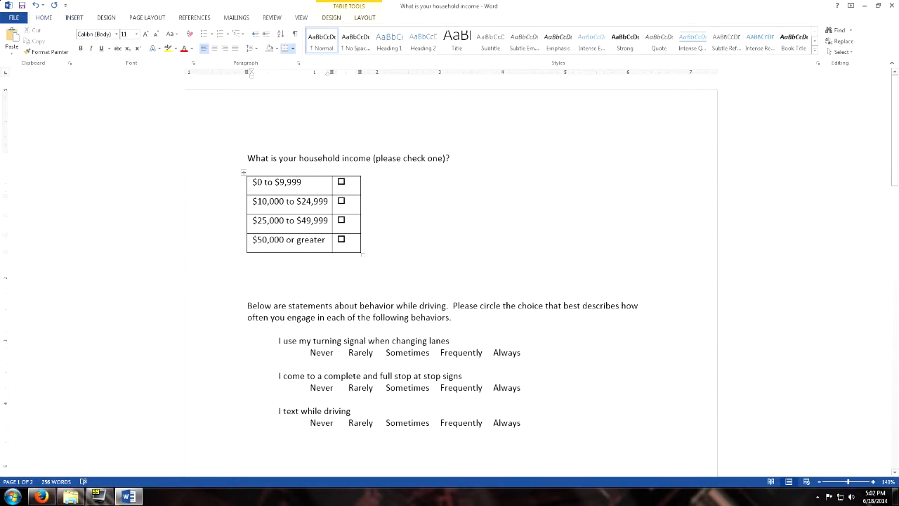
pyautogui.hotkey('ctrl', 'a')
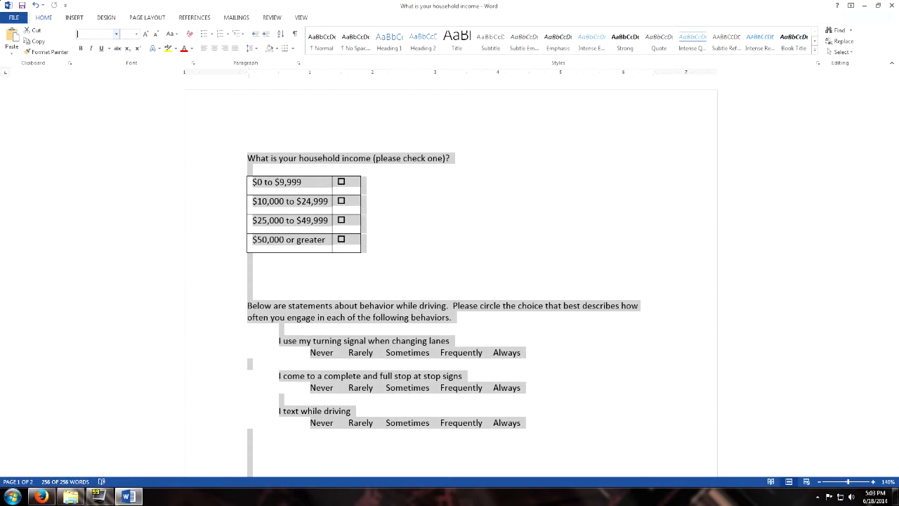
pyautogui.write('Calibri Light')
pyautogui.press('Return')
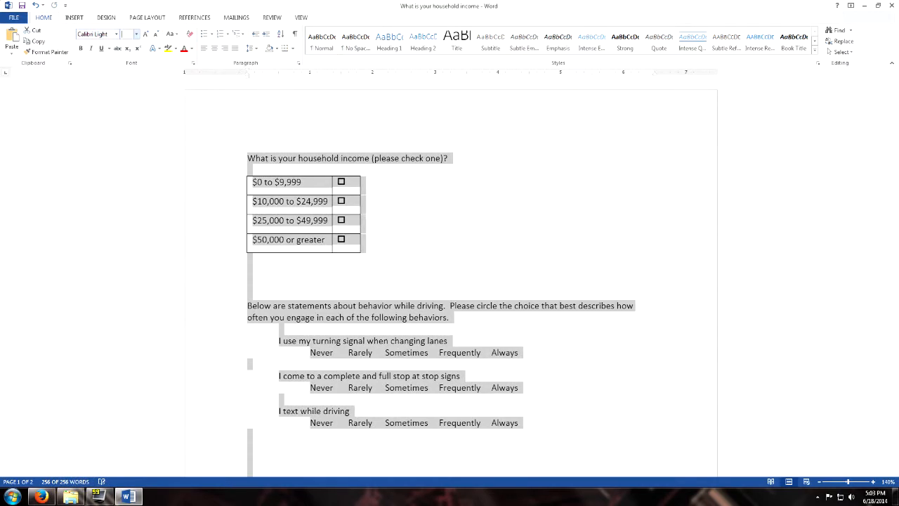
# Step: Set all of the document's text to Calibri (Body) at 12 points
pyautogui.click(100, 34)
pyautogui.press('End')
pyautogui.press('BackSpace')
pyautogui.press('BackSpace')
pyautogui.press('BackSpace')
pyautogui.press('BackSpace')
pyautogui.press('BackSpace')
pyautogui.press('Tab')
pyautogui.press('Return')
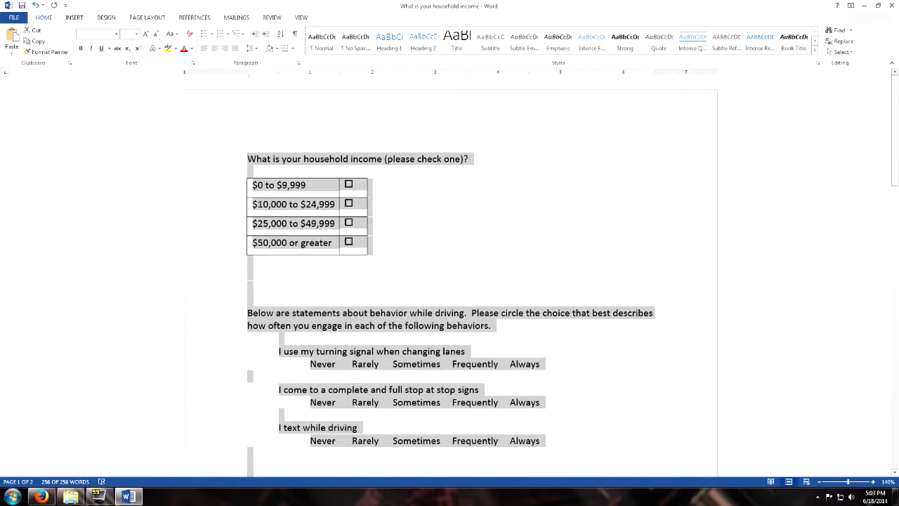
pyautogui.click(368, 184)
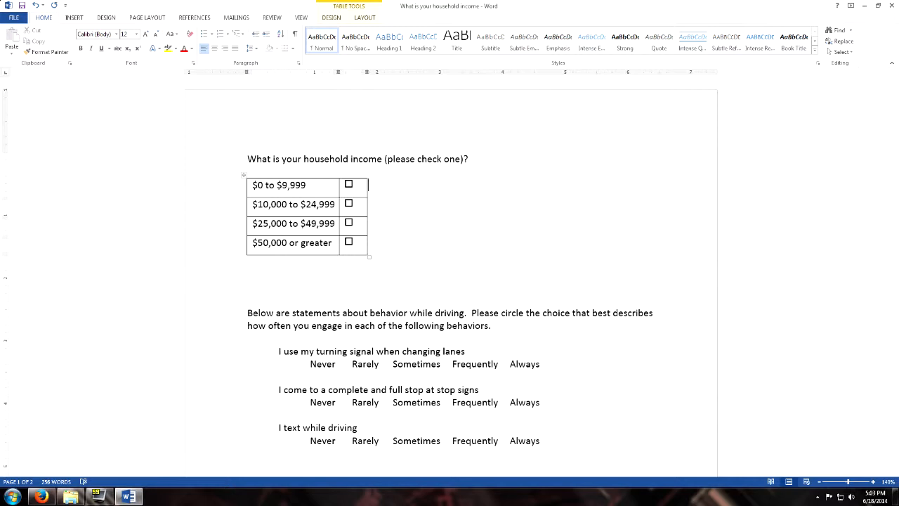
# Step: Center the four income range labels vertically in their cells, keeping them left-aligned, with Align Center Left
pyautogui.click(307, 185)
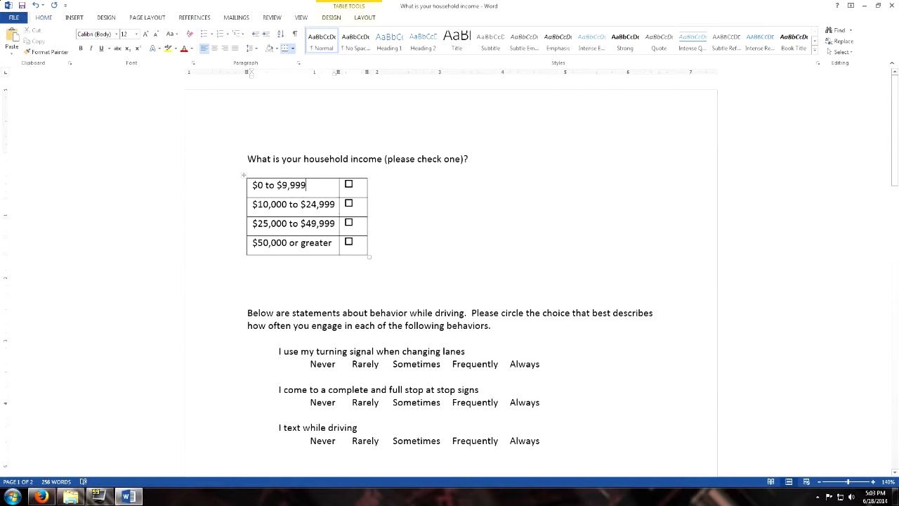
pyautogui.click(331, 17)
pyautogui.click(367, 17)
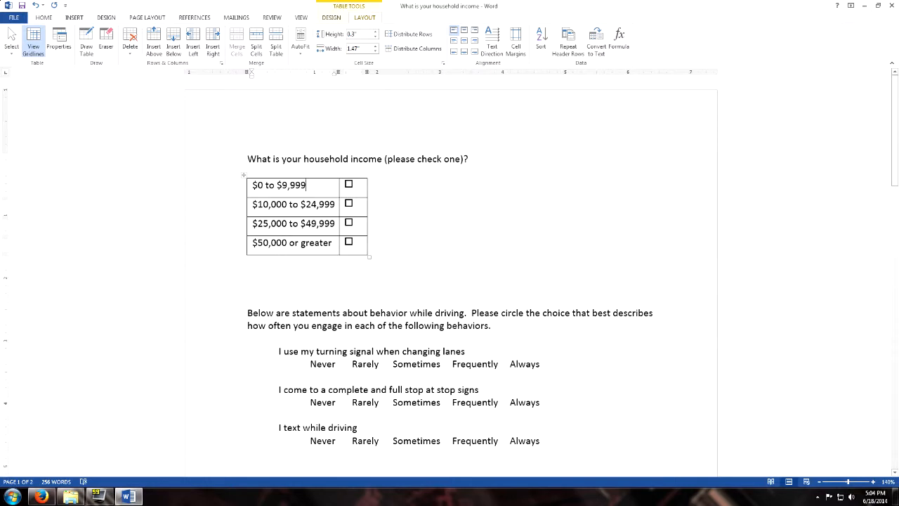
pyautogui.moveTo(281, 185); pyautogui.dragTo(298, 245)
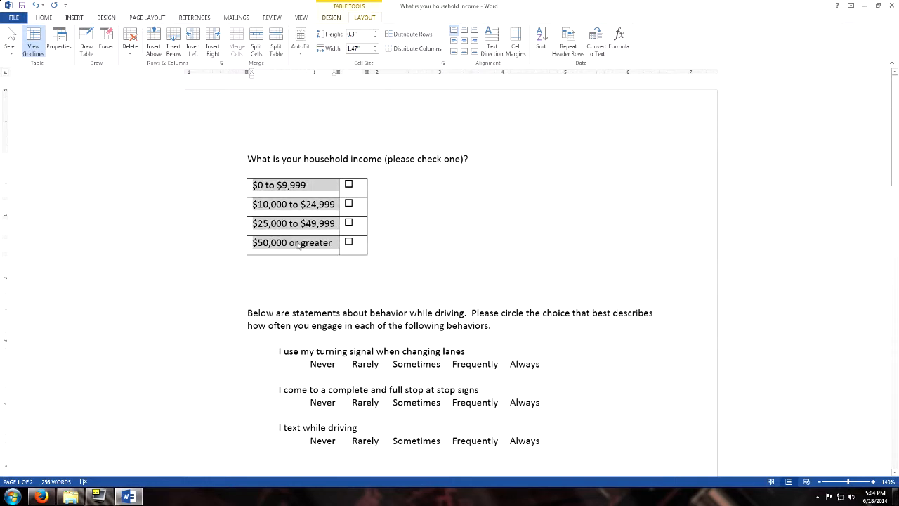
pyautogui.click(294, 243)
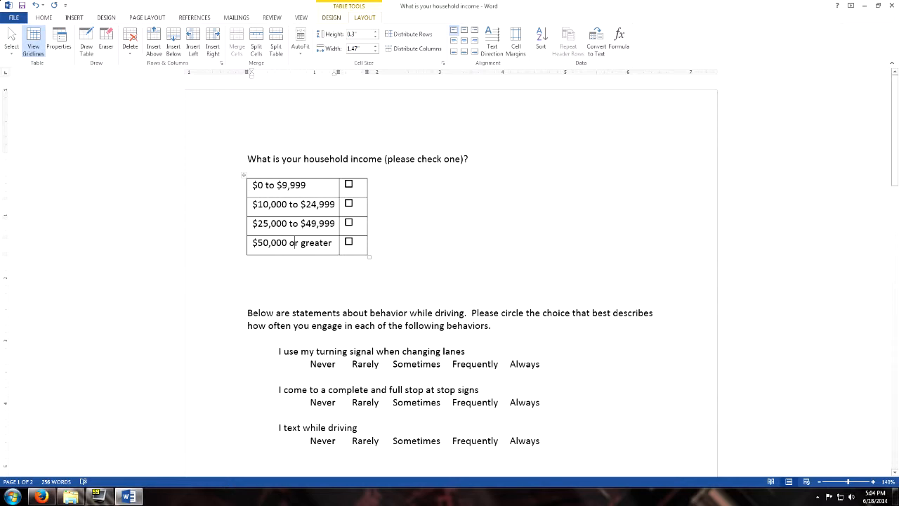
pyautogui.moveTo(292, 185); pyautogui.dragTo(299, 243)
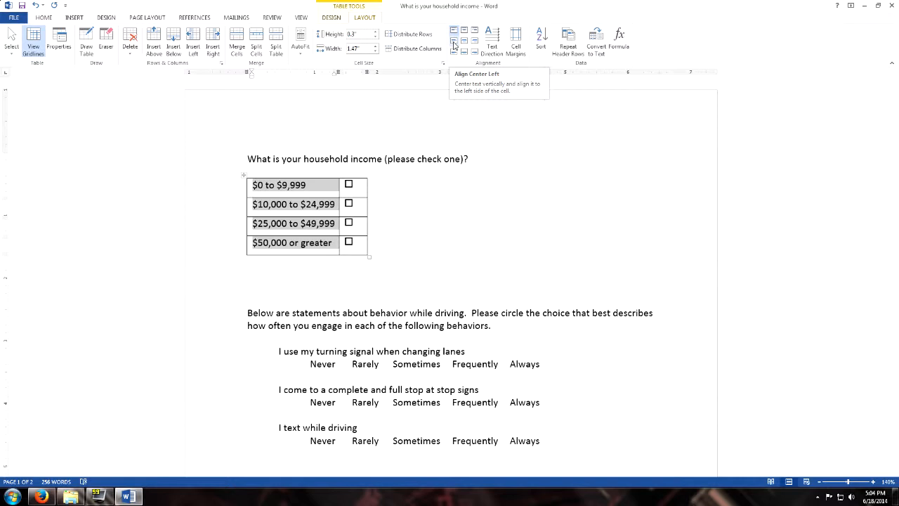
pyautogui.click(453, 45)
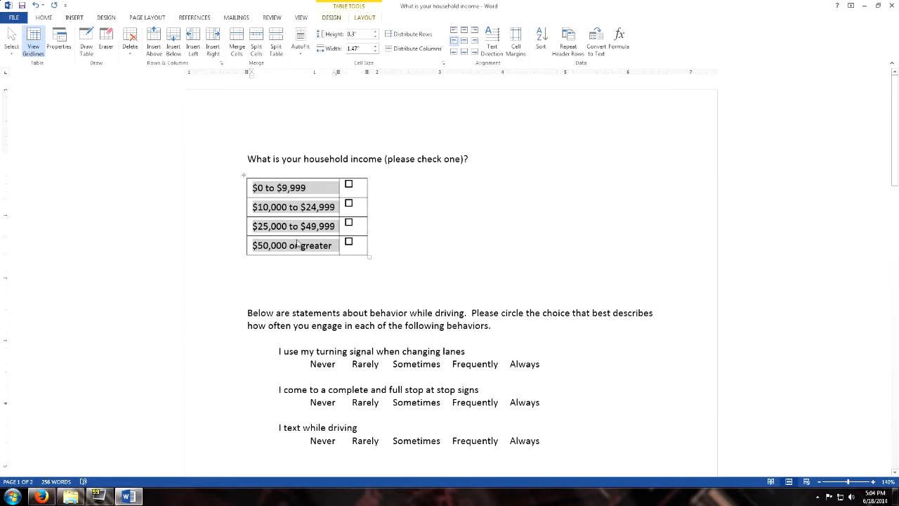
# Step: Center the checkbox symbols both vertically and horizontally in the cells of the income table's second column
pyautogui.click(283, 225)
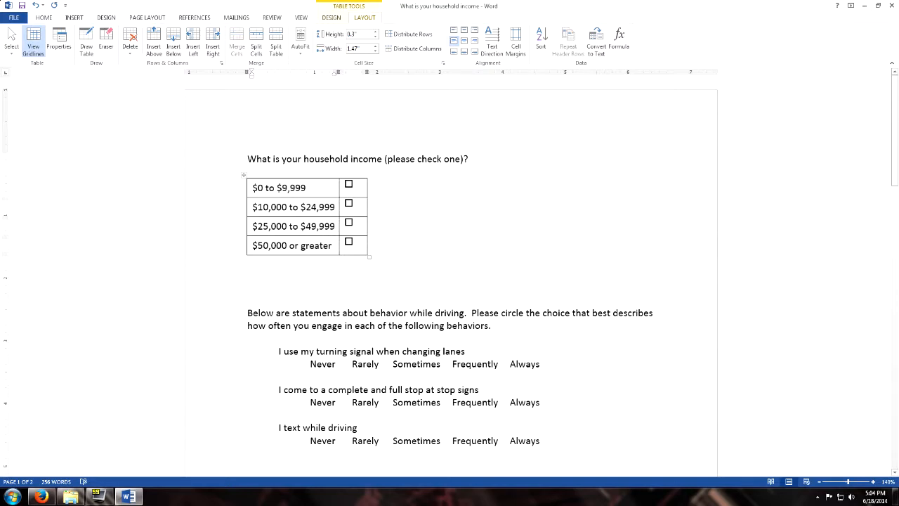
pyautogui.moveTo(354, 184); pyautogui.dragTo(363, 247)
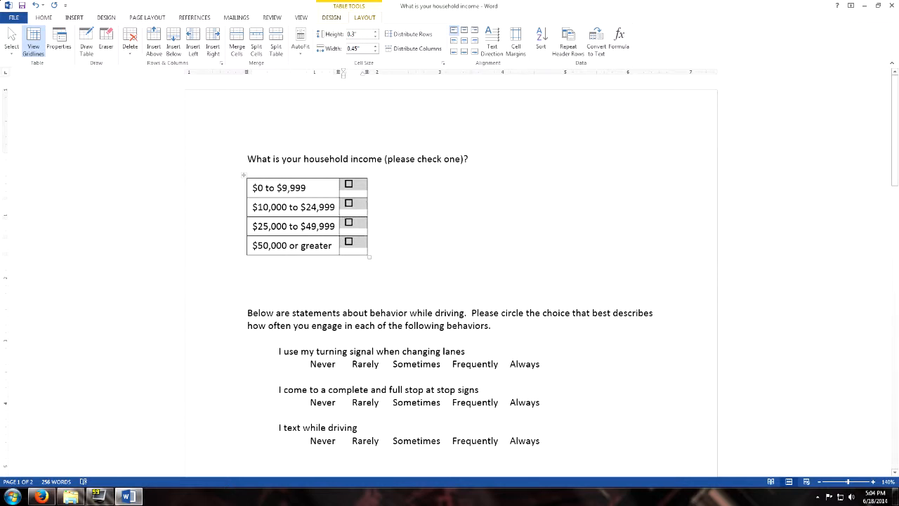
pyautogui.click(464, 46)
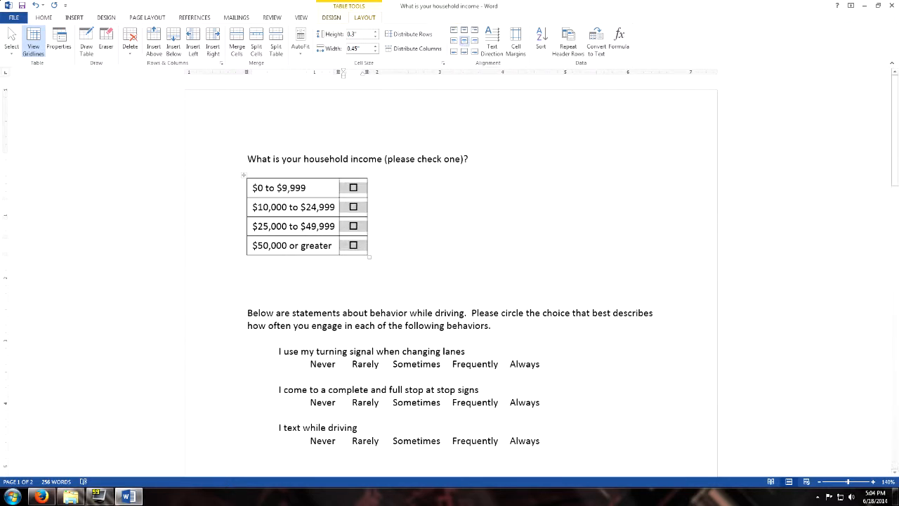
pyautogui.click(319, 226)
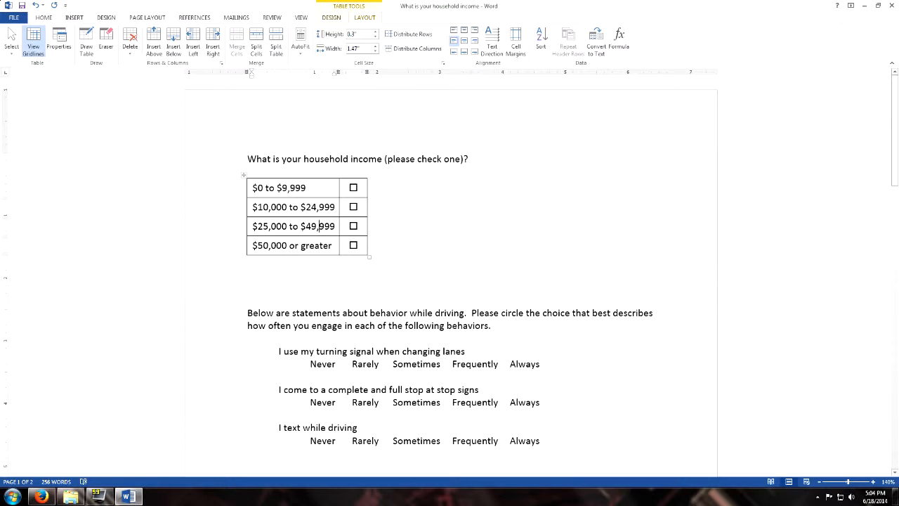
# Step: Center the whole income table horizontally on the page, and open the print preview to check the survey's layout
pyautogui.click(243, 175)
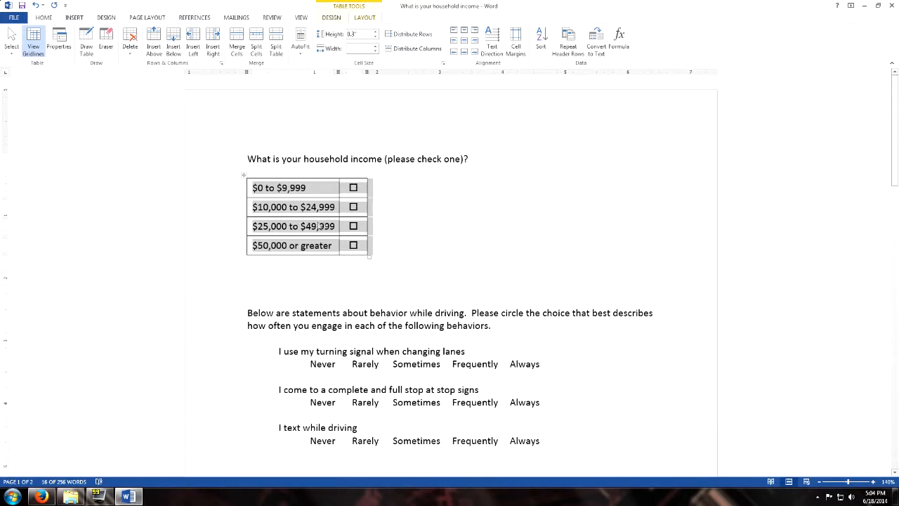
pyautogui.click(45, 18)
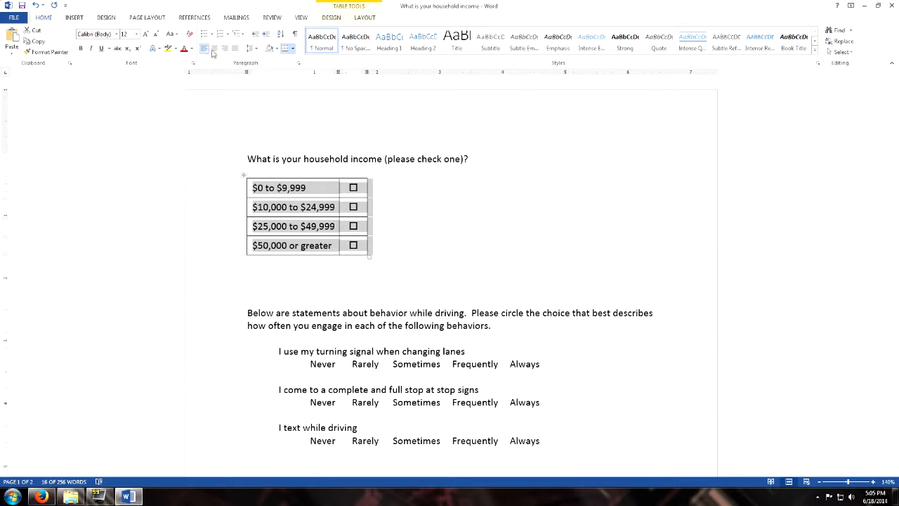
pyautogui.click(214, 49)
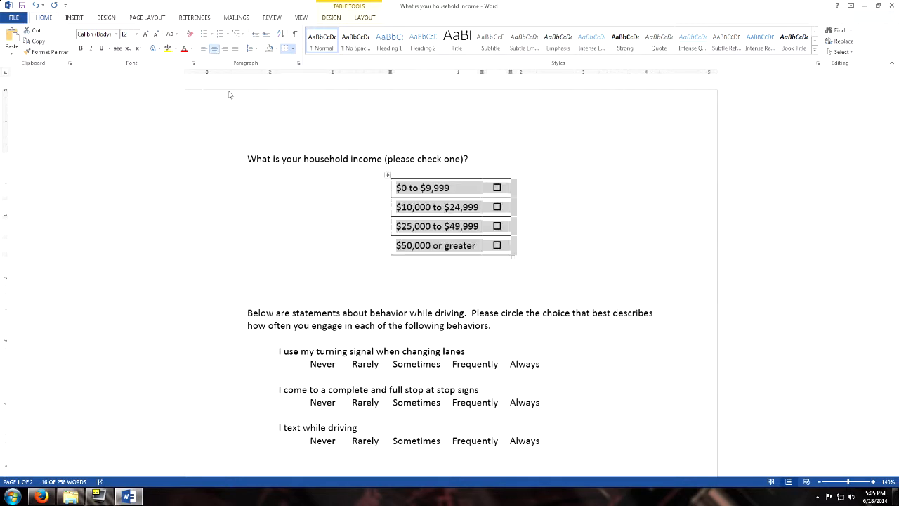
pyautogui.click(339, 250)
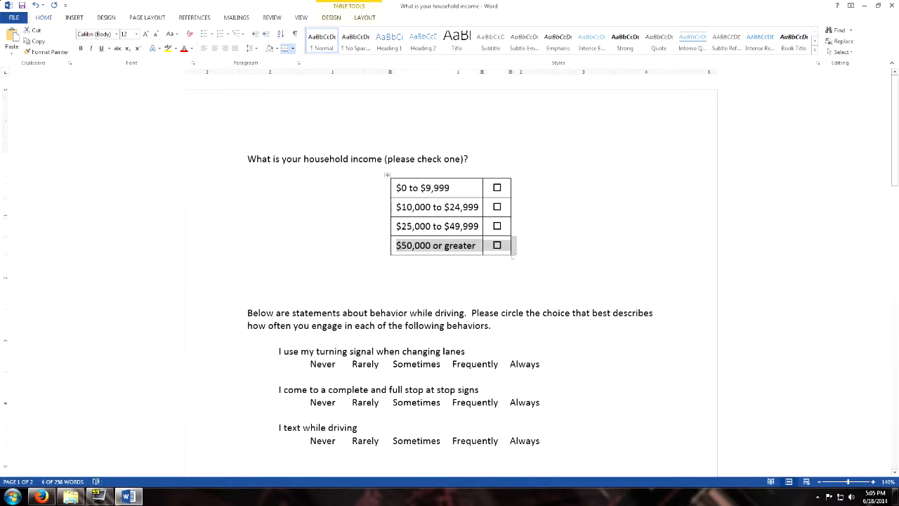
pyautogui.press('Down')
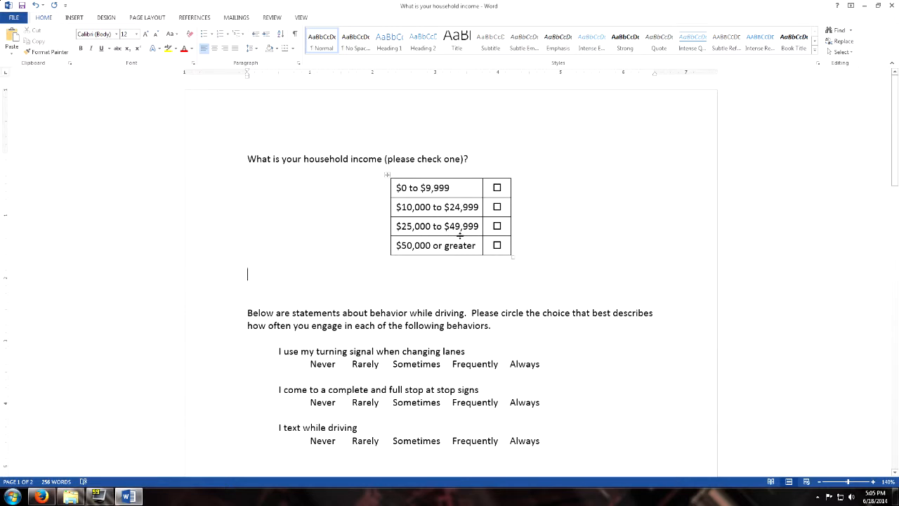
pyautogui.hotkey('ctrl', 'p')
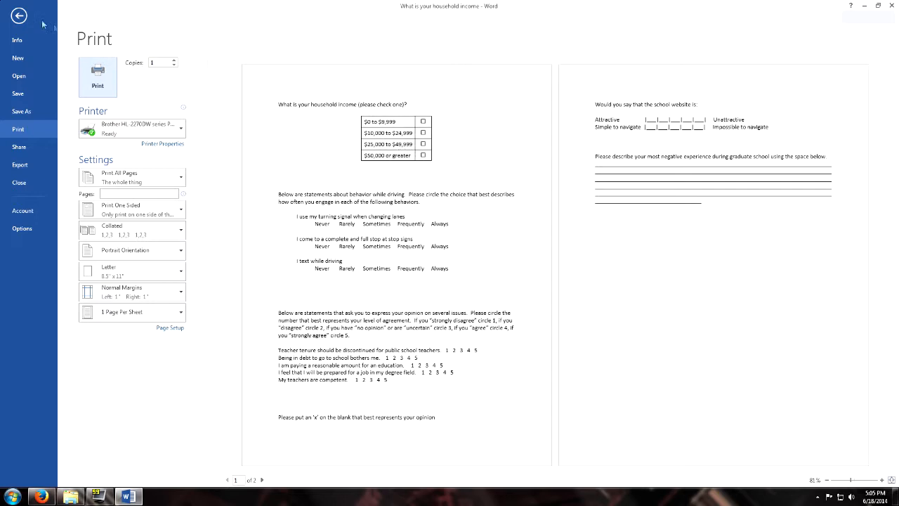
# Step: Remove all borders from the household income table with No Border, and check the borderless table in the print preview
pyautogui.click(20, 16)
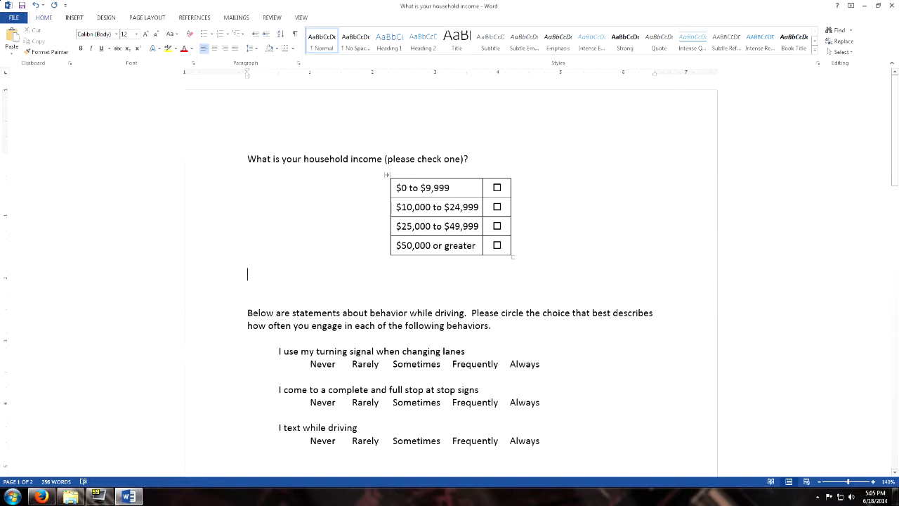
pyautogui.click(385, 174)
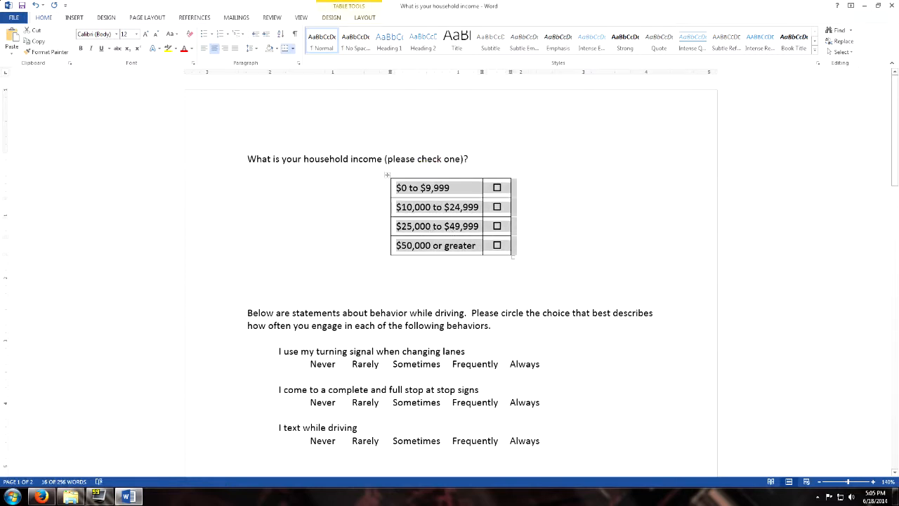
pyautogui.click(363, 19)
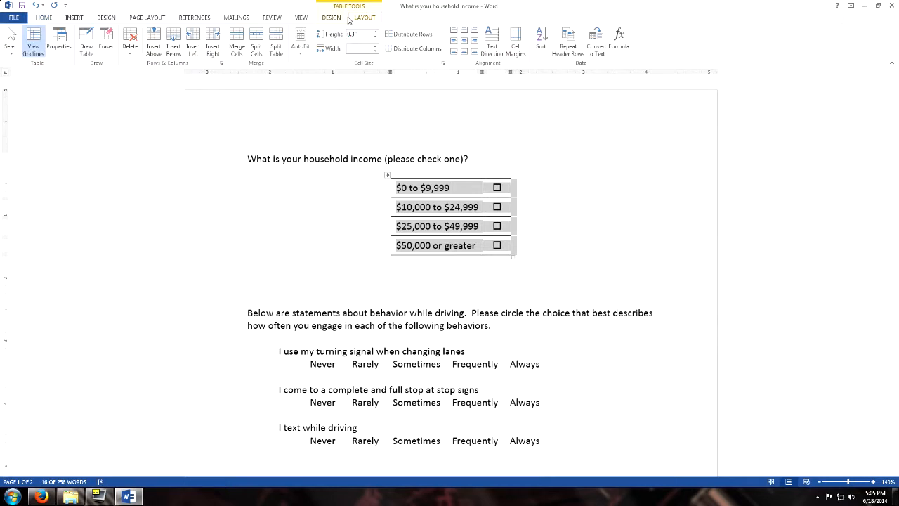
pyautogui.click(338, 21)
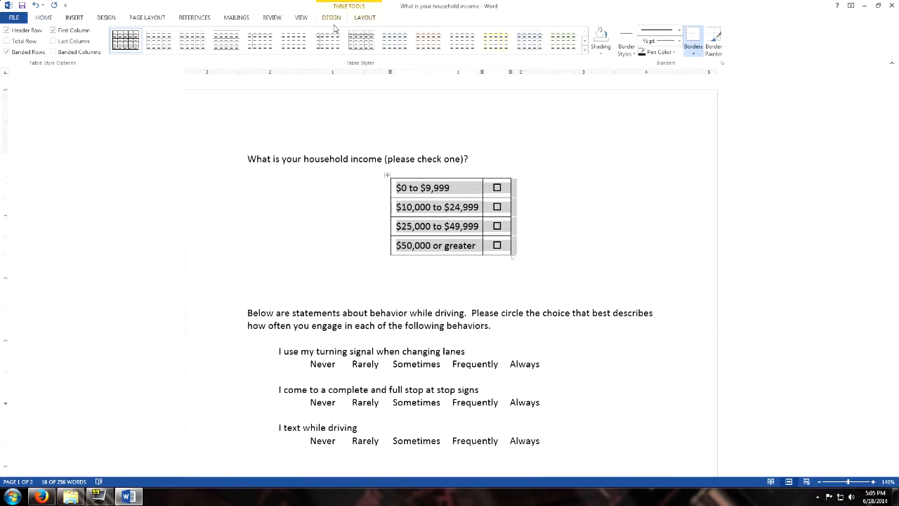
pyautogui.click(694, 55)
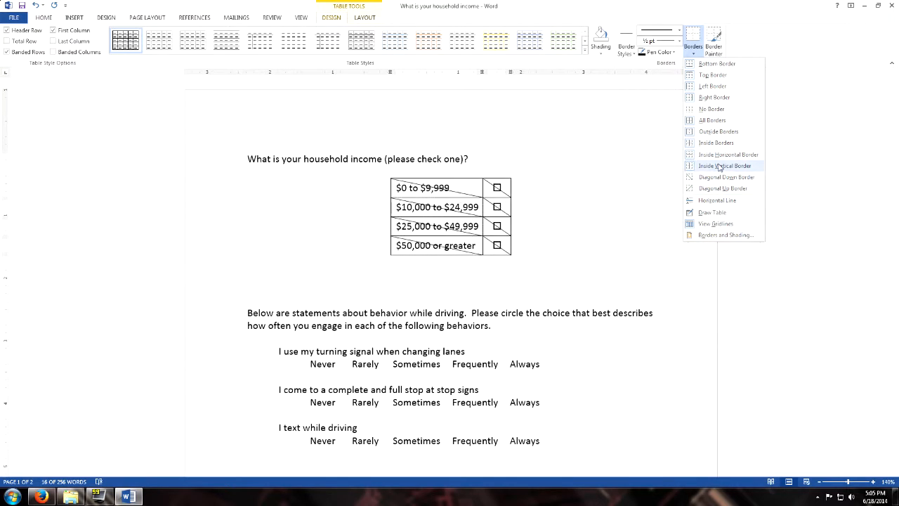
pyautogui.click(711, 111)
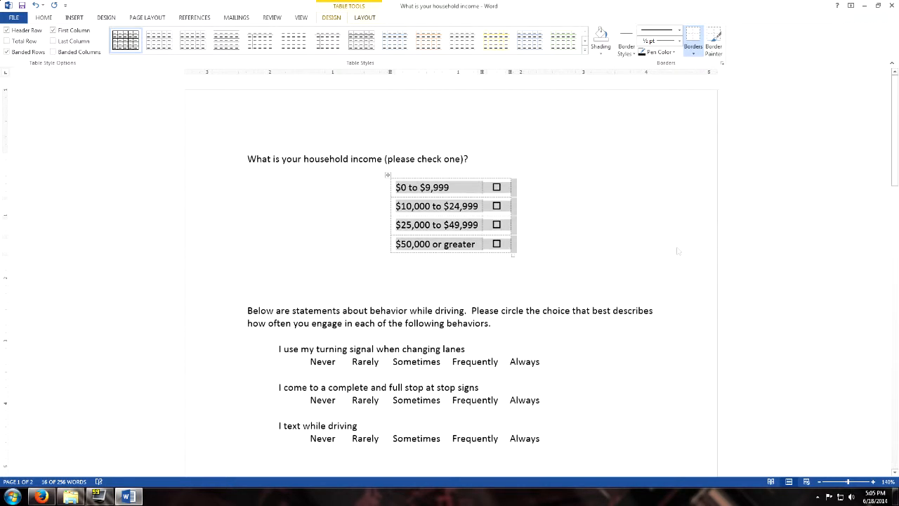
pyautogui.click(511, 223)
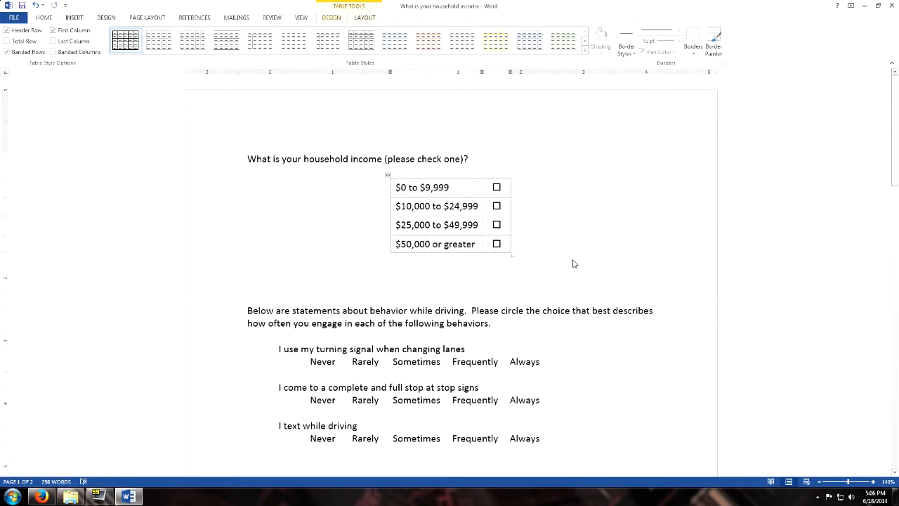
pyautogui.hotkey('ctrl', 'p')
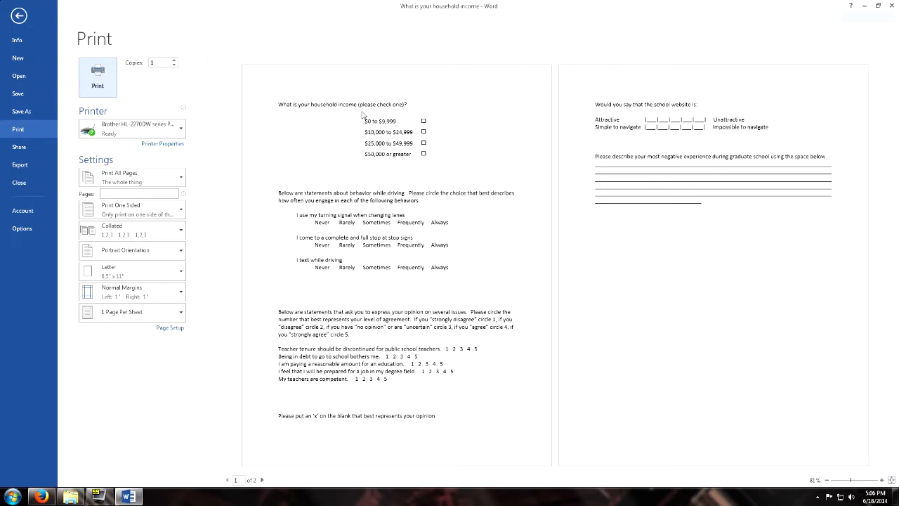
pyautogui.click(25, 24)
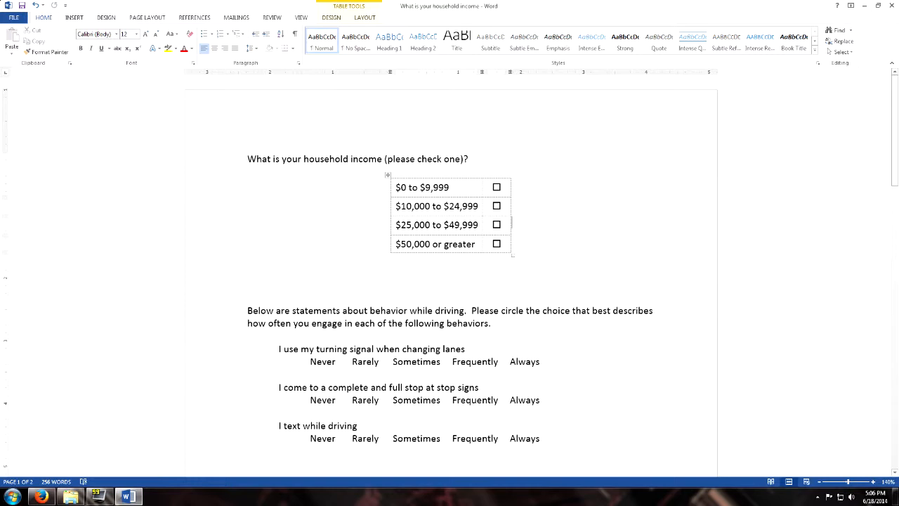
# Step: Shade both cells of the income table's $0 to $9,999 row with White, Background 1, Darker 5%
pyautogui.doubleClick(393, 192)
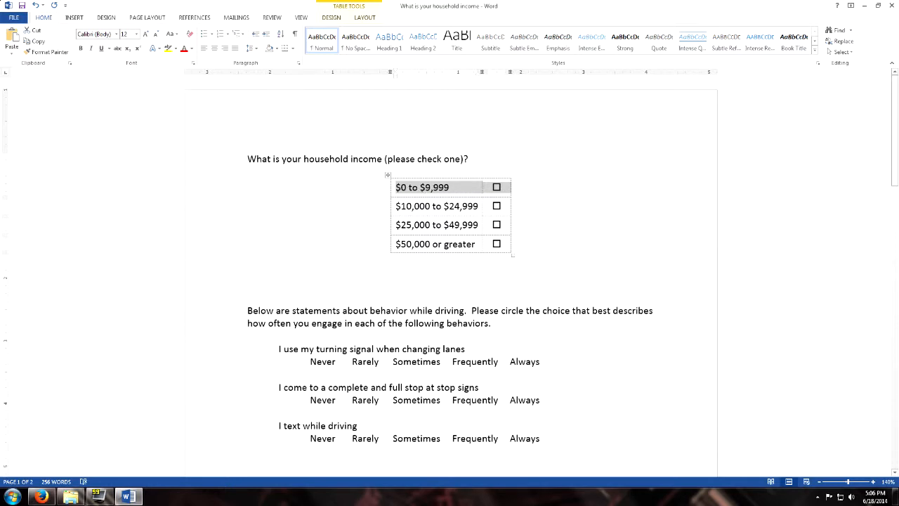
pyautogui.click(413, 201)
pyautogui.moveTo(397, 188); pyautogui.dragTo(499, 193)
pyautogui.click(338, 18)
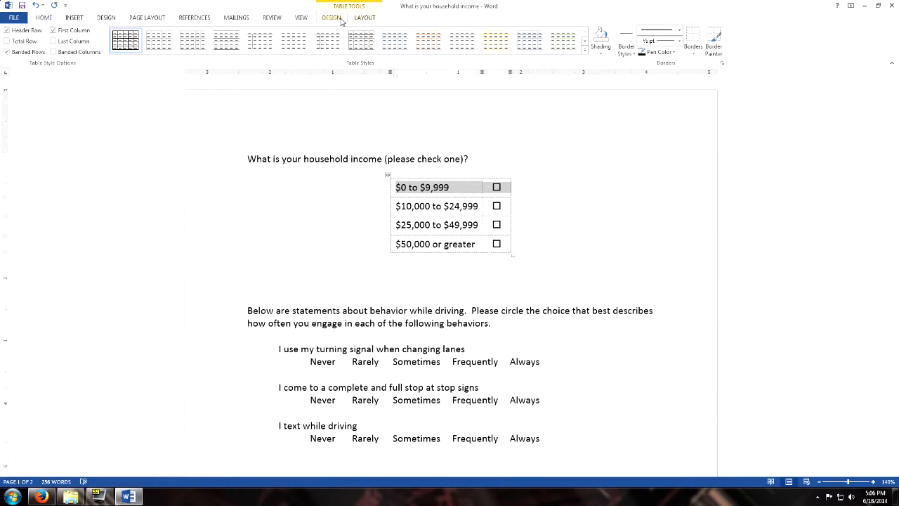
pyautogui.click(601, 56)
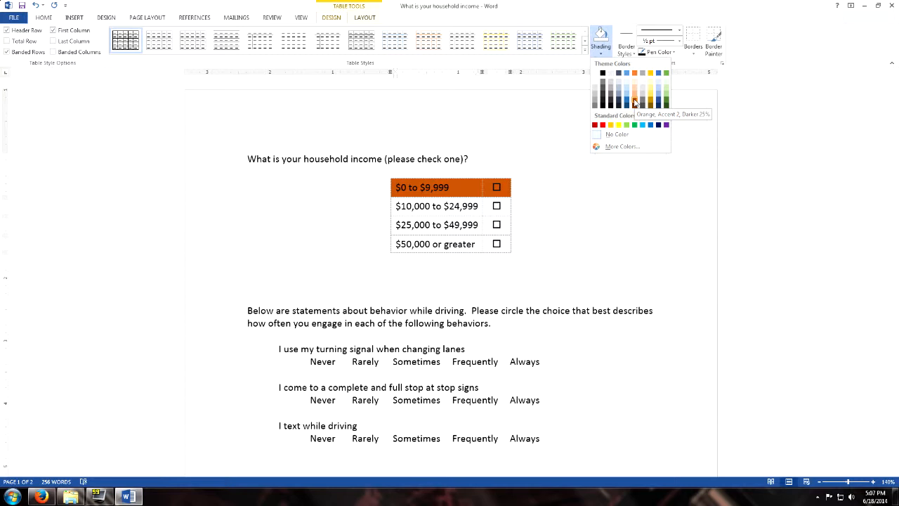
pyautogui.click(594, 82)
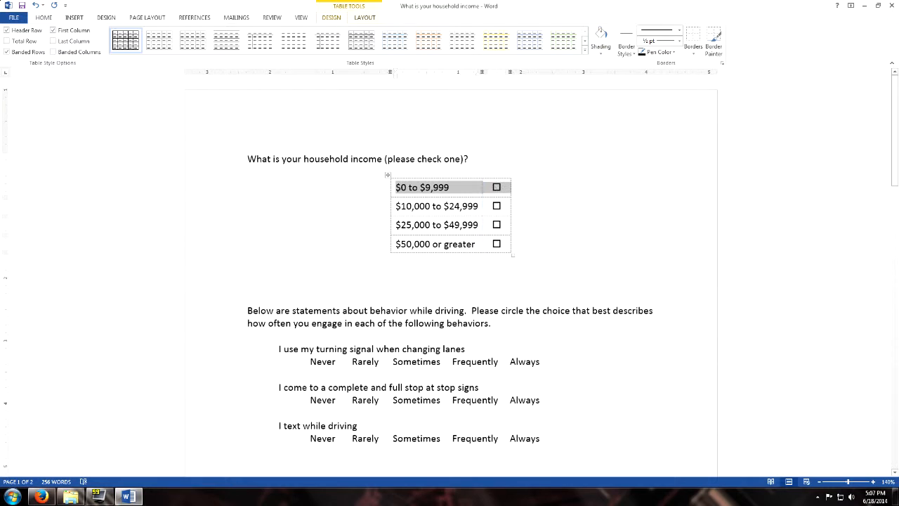
# Step: Reapply the White, Background 1, Darker 5% shading across the income table's first row
pyautogui.moveTo(453, 225); pyautogui.dragTo(496, 225)
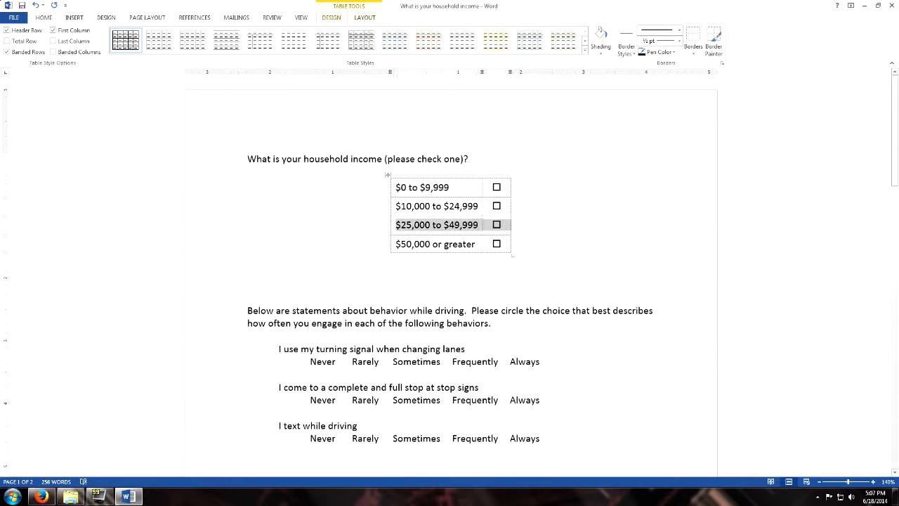
pyautogui.click(431, 188)
pyautogui.moveTo(396, 188); pyautogui.dragTo(495, 188)
pyautogui.click(448, 188)
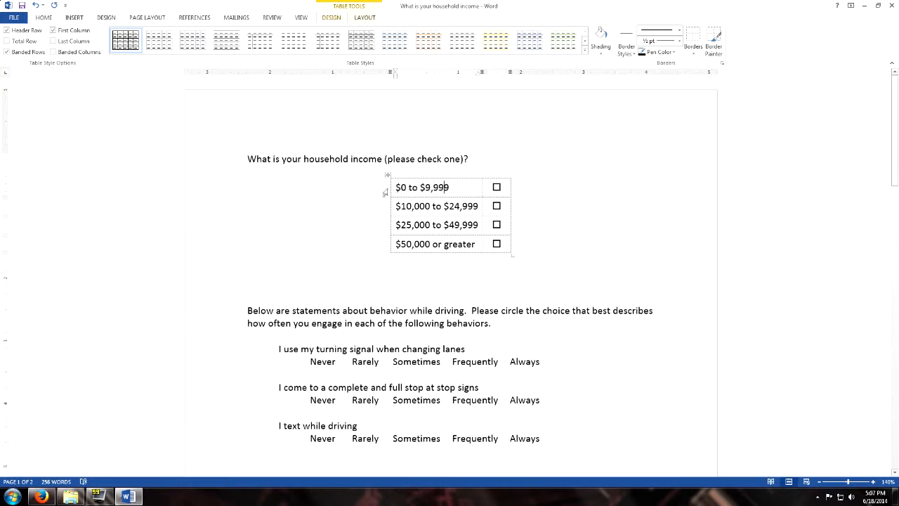
pyautogui.click(391, 187)
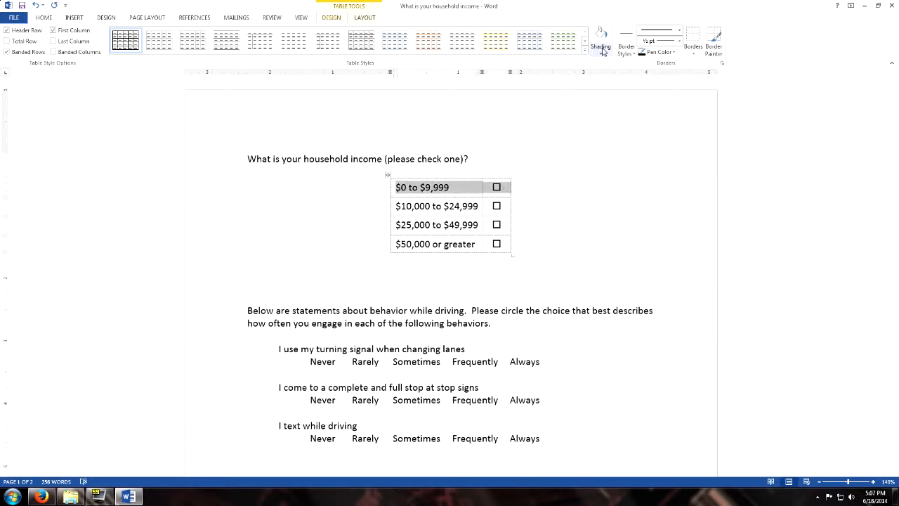
pyautogui.click(600, 43)
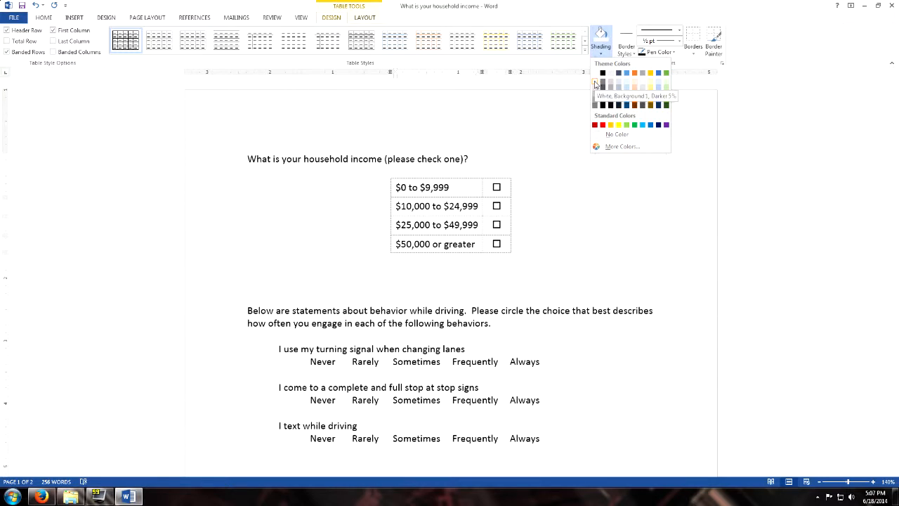
pyautogui.click(595, 85)
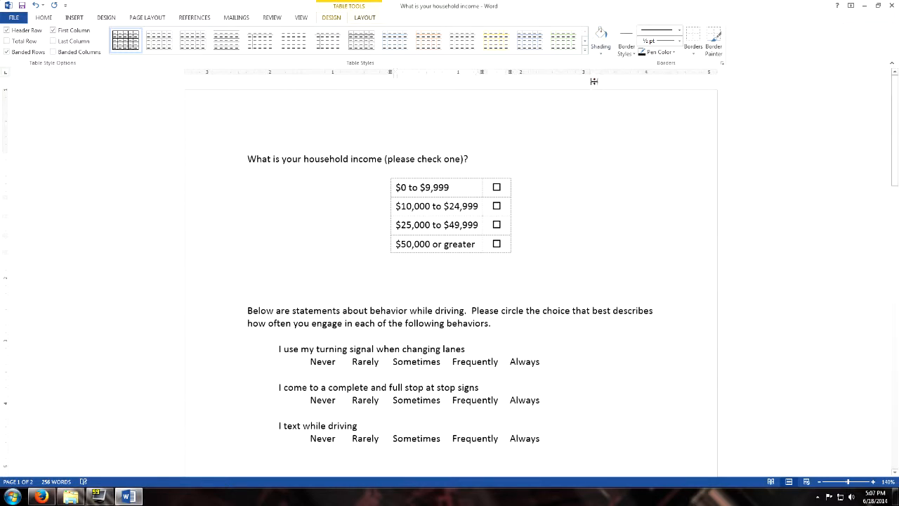
# Step: Inspect the income table's row shading in an enlarged print preview, and return to the document
pyautogui.click(439, 187)
pyautogui.hotkey('ctrl', 'p')
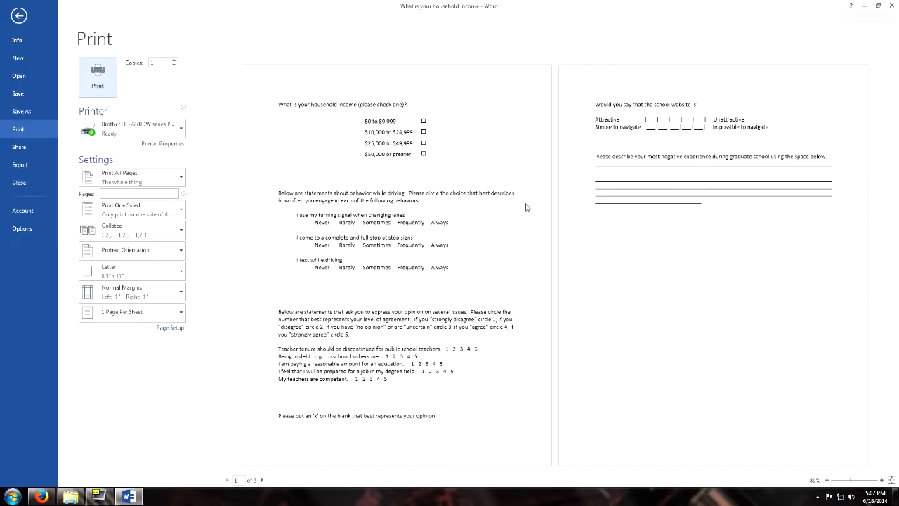
pyautogui.click(441, 224)
pyautogui.keyDown('ctrl'); pyautogui.scroll(10, 441, 224); pyautogui.keyUp('ctrl')
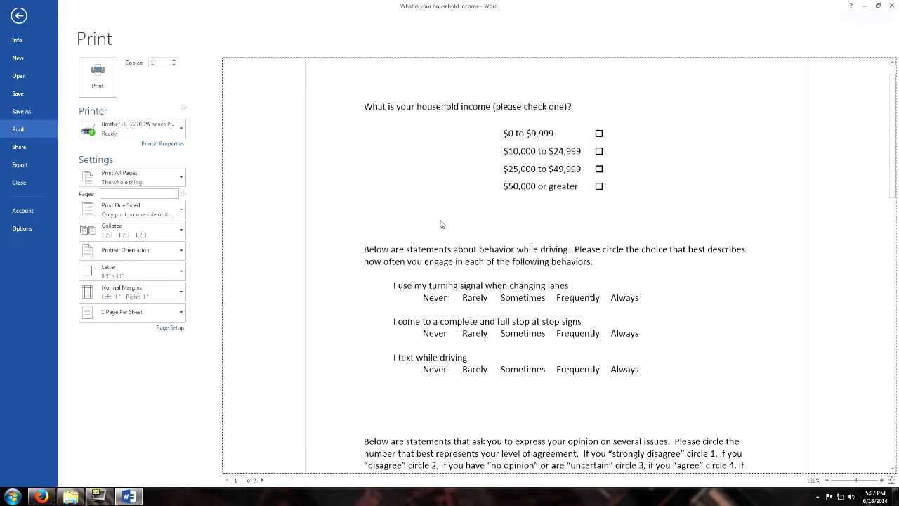
pyautogui.scroll(1, 435, 220)
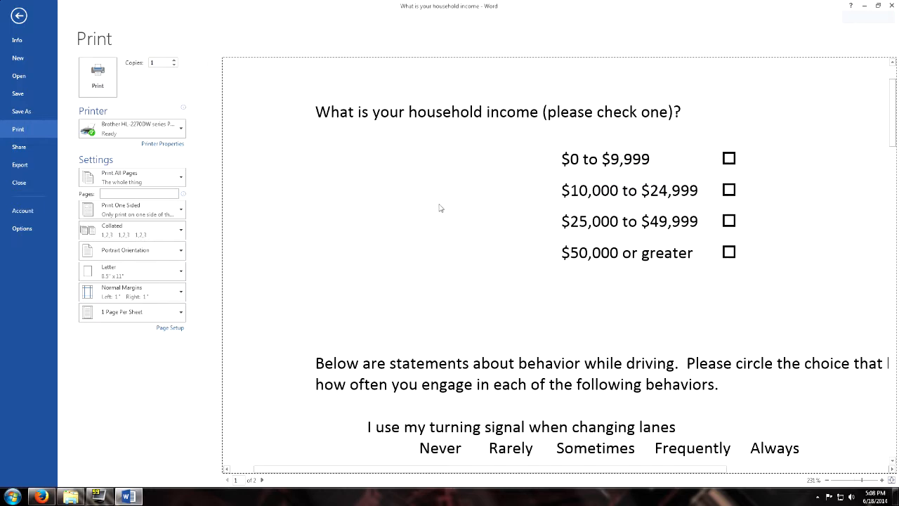
pyautogui.click(19, 15)
# Step: Check the shading color options for the $25,000 to $49,999 row of the income table
pyautogui.moveTo(432, 225); pyautogui.dragTo(504, 224)
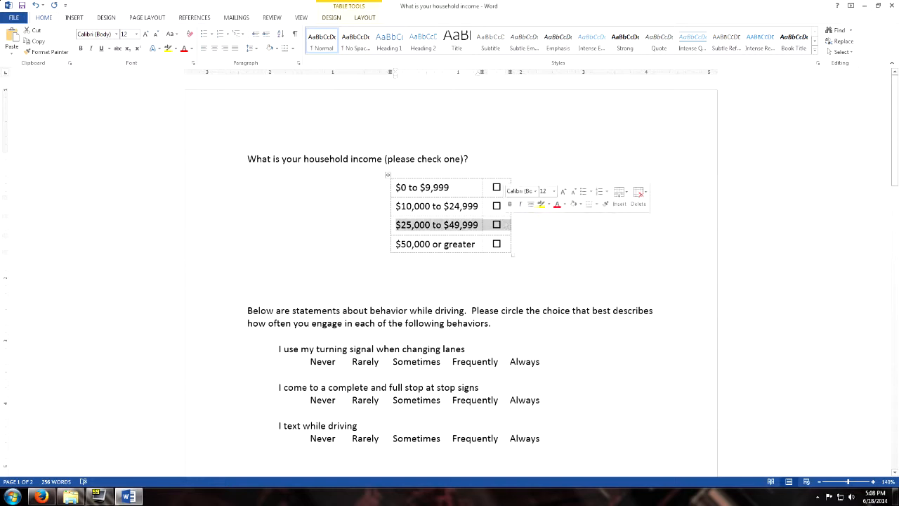
pyautogui.click(331, 17)
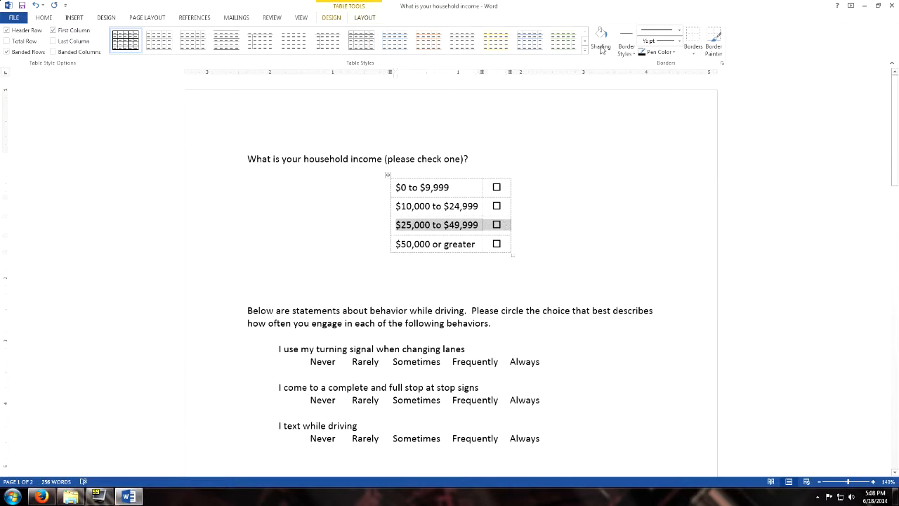
pyautogui.click(601, 49)
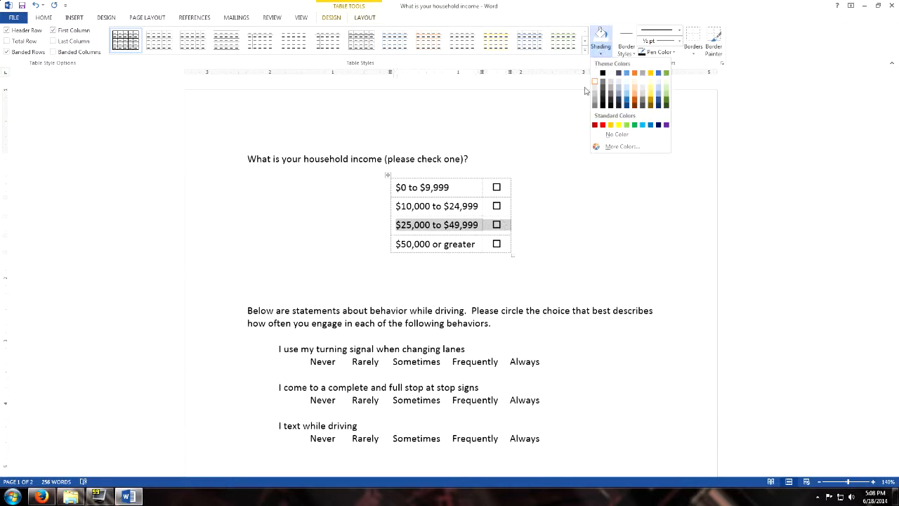
pyautogui.click(597, 54)
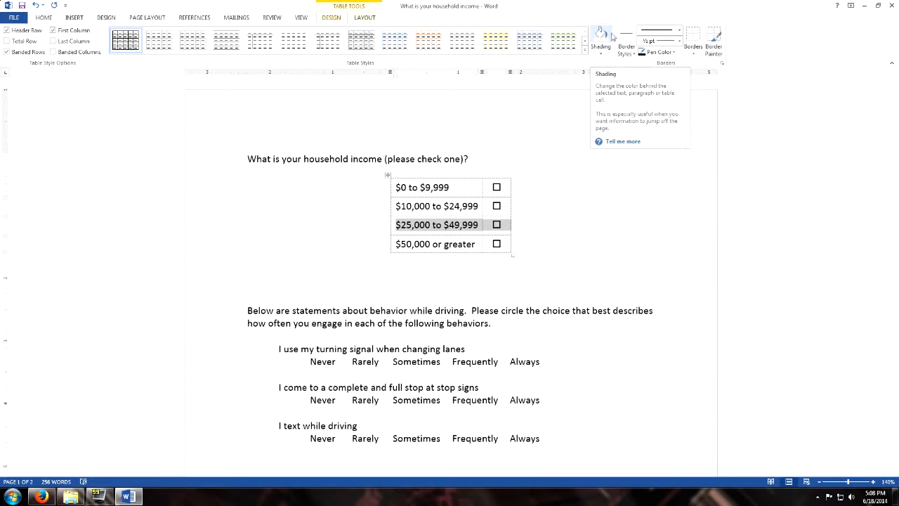
pyautogui.click(467, 226)
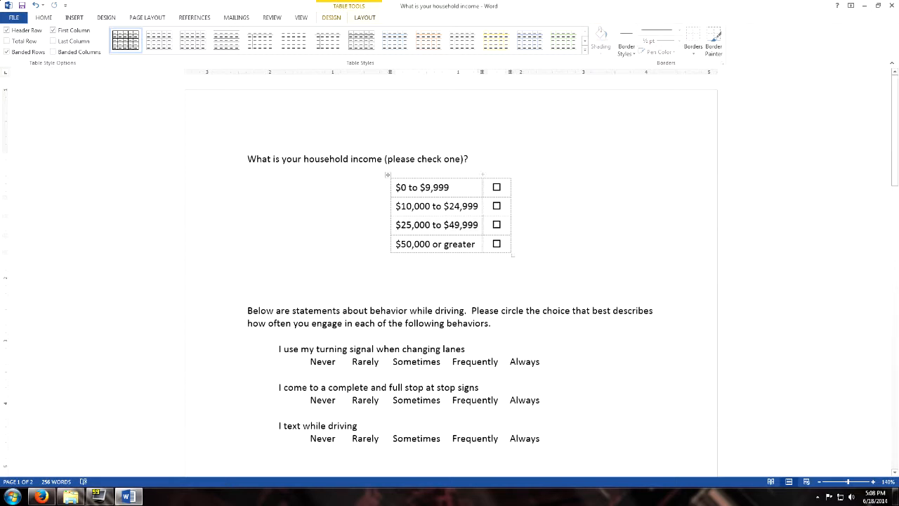
# Step: Examine the income table up close in the print preview again, and go back to editing
pyautogui.hotkey('ctrl', 'p')
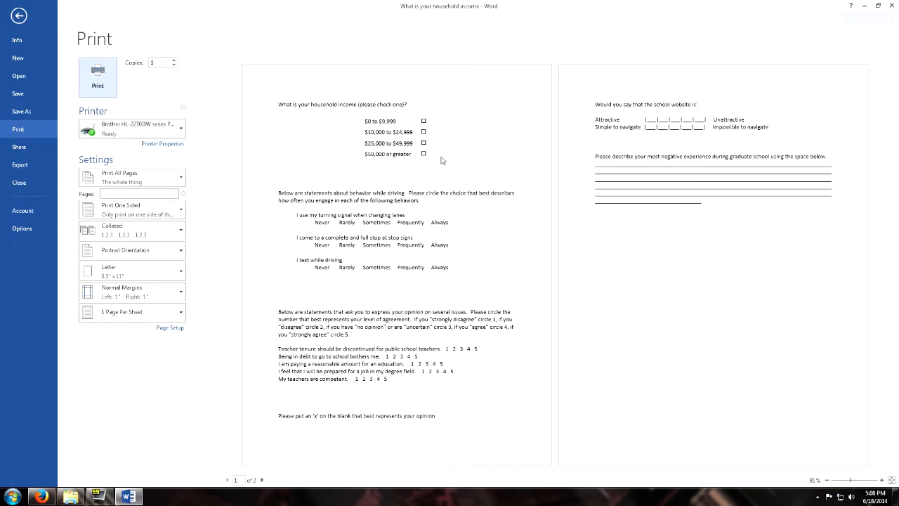
pyautogui.click(411, 162)
pyautogui.scroll(2, 411, 162)
pyautogui.scroll(11, 411, 162)
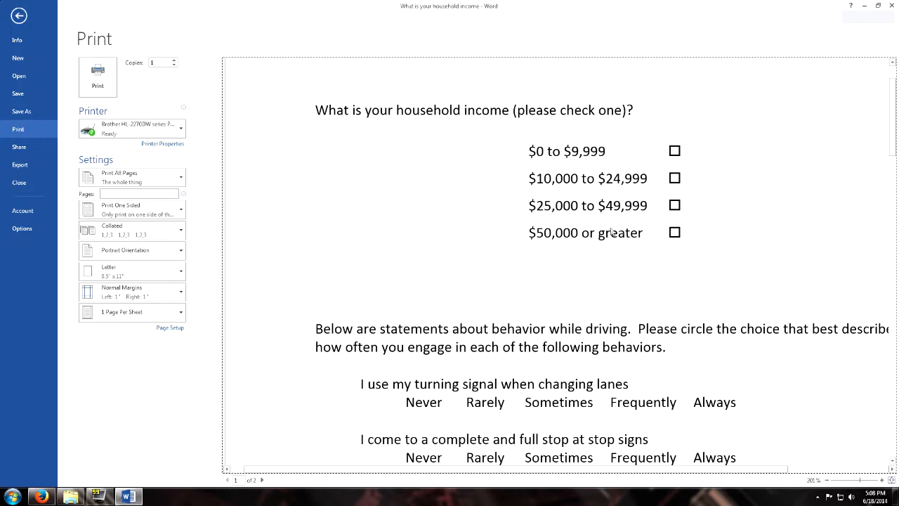
pyautogui.click(21, 16)
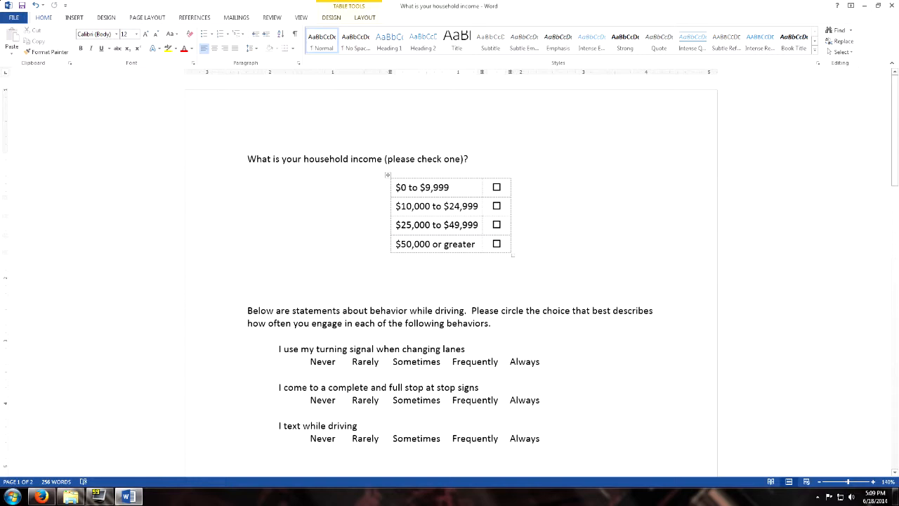
# Step: Add a top border to the income table's $0 to $9,999 row
pyautogui.moveTo(443, 187); pyautogui.dragTo(500, 188)
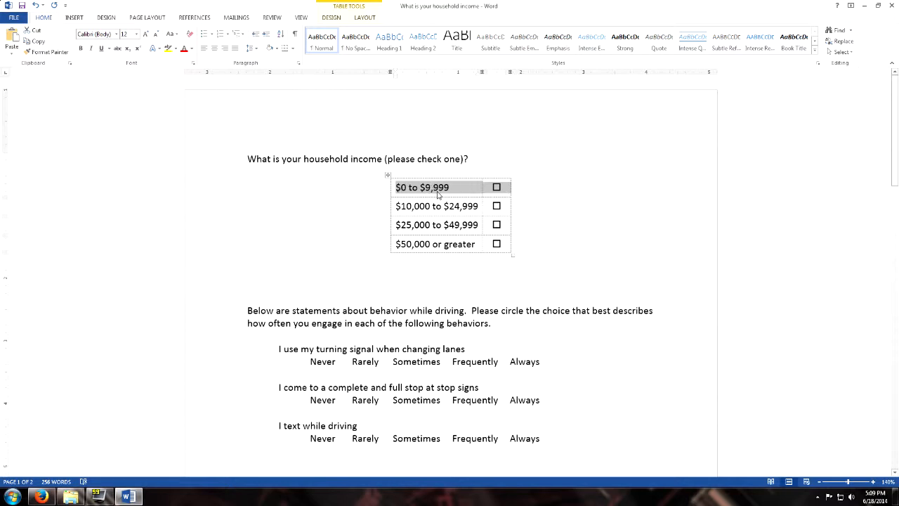
pyautogui.click(332, 18)
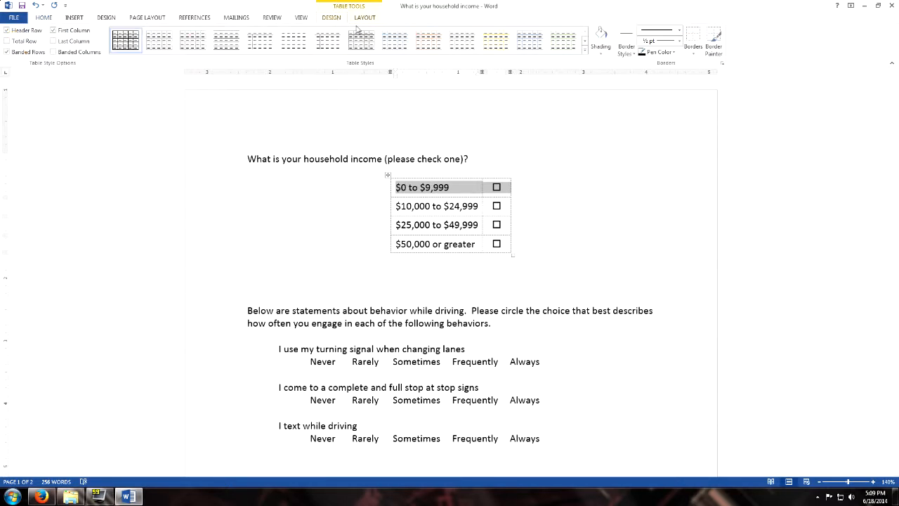
pyautogui.click(693, 52)
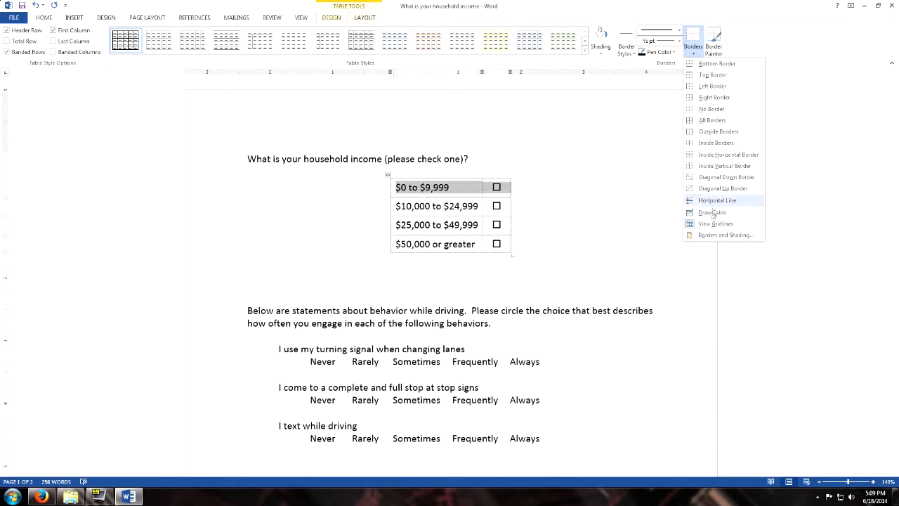
pyautogui.click(714, 75)
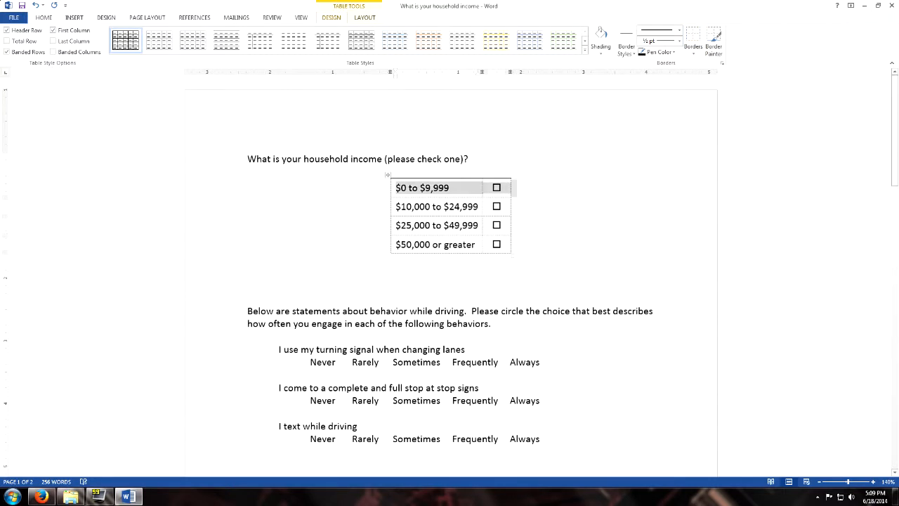
pyautogui.click(447, 193)
# Step: Add a bottom border to the income table's $50,000 or greater row
pyautogui.moveTo(396, 244); pyautogui.dragTo(498, 244)
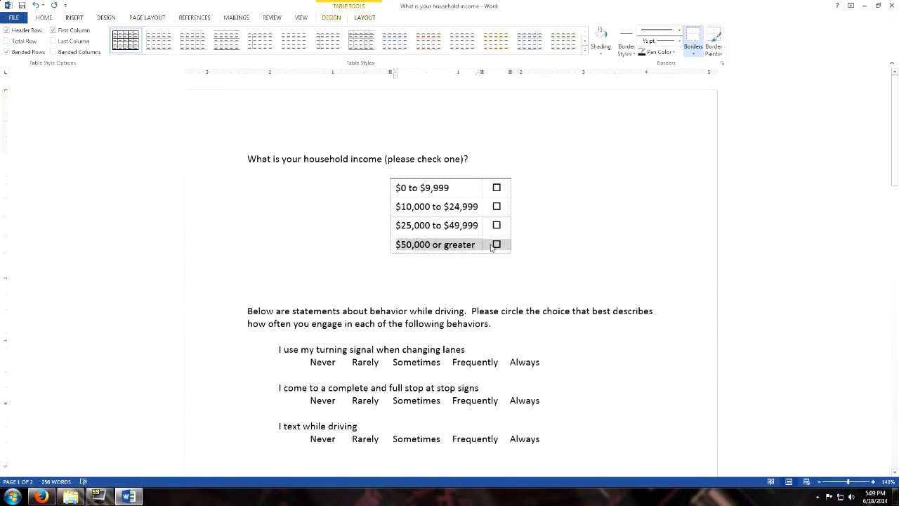
pyautogui.click(628, 51)
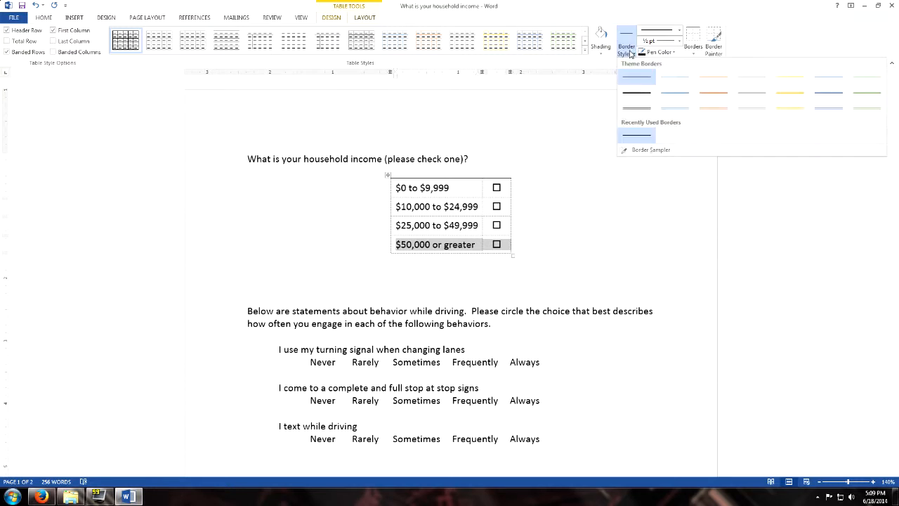
pyautogui.click(645, 15)
pyautogui.click(693, 50)
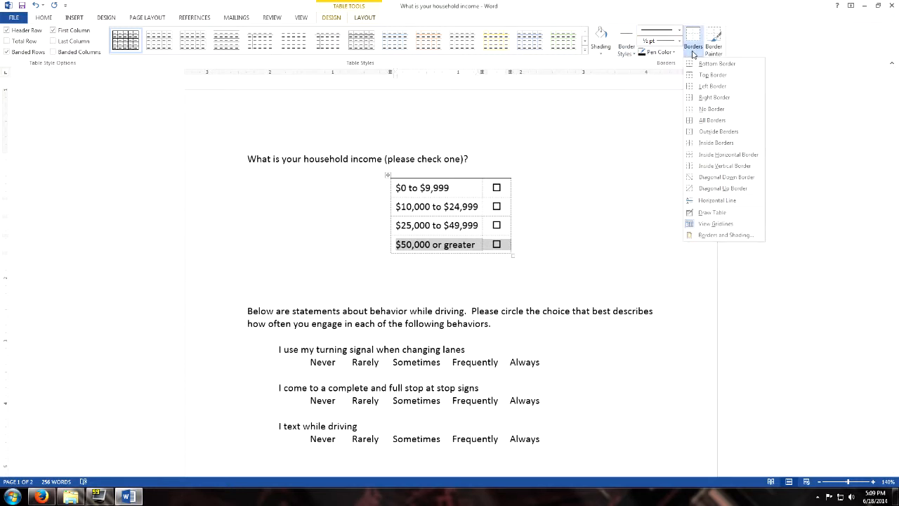
pyautogui.click(715, 64)
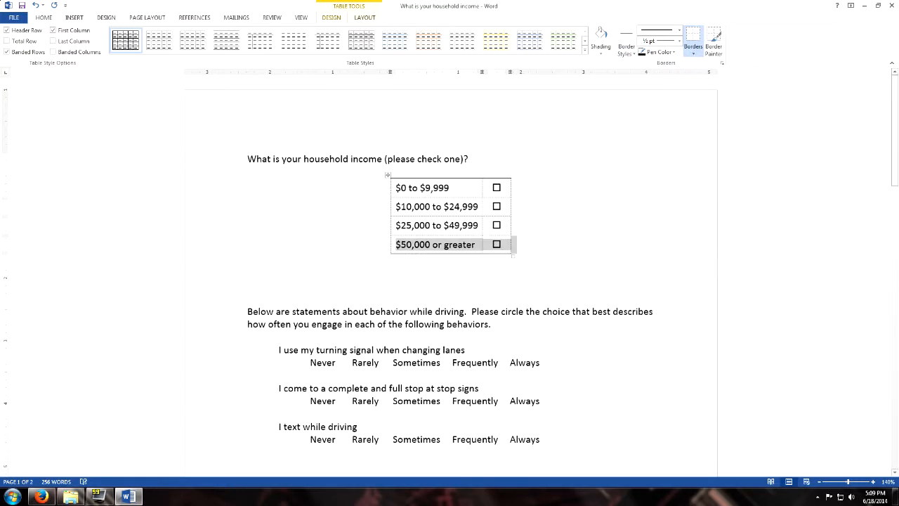
pyautogui.click(247, 260)
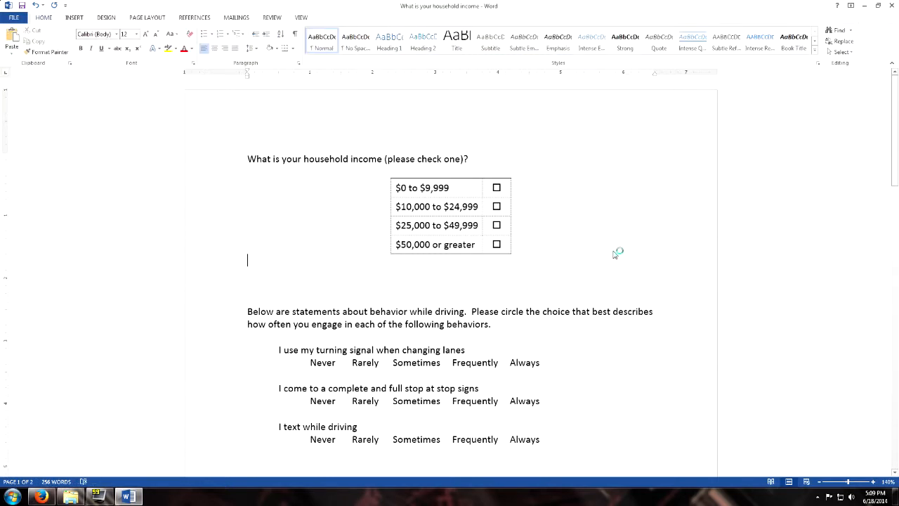
# Step: Examine the income table's top and bottom borders in an enlarged print preview, and return to the document
pyautogui.hotkey('ctrl', 'p')
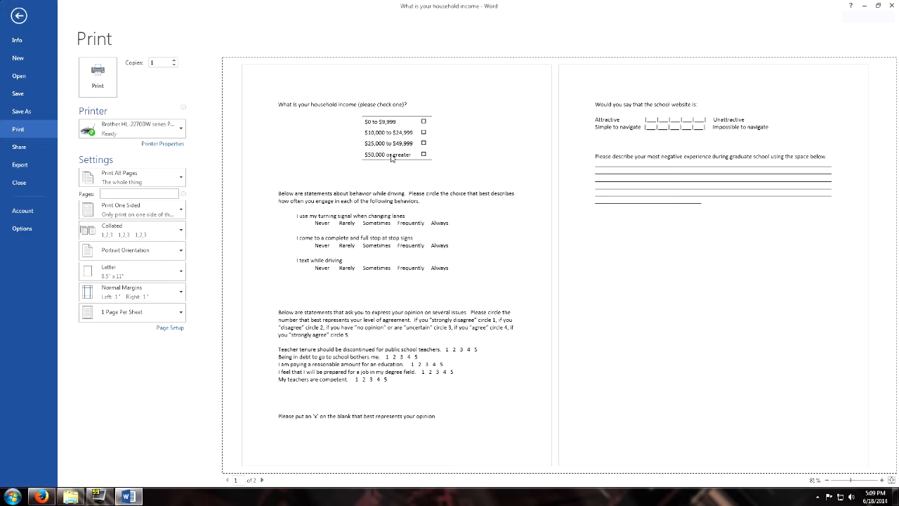
pyautogui.scroll(3, 416, 199)
pyautogui.scroll(7, 416, 198)
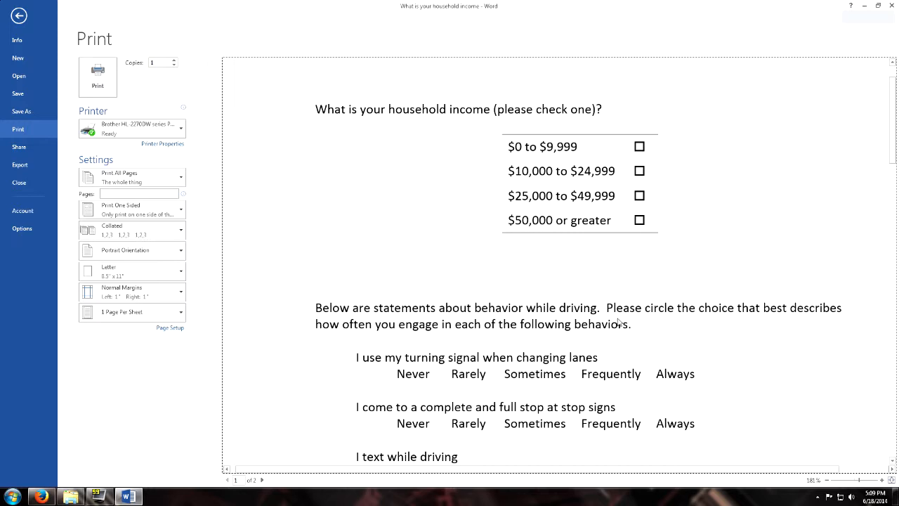
pyautogui.scroll(1, 461, 209)
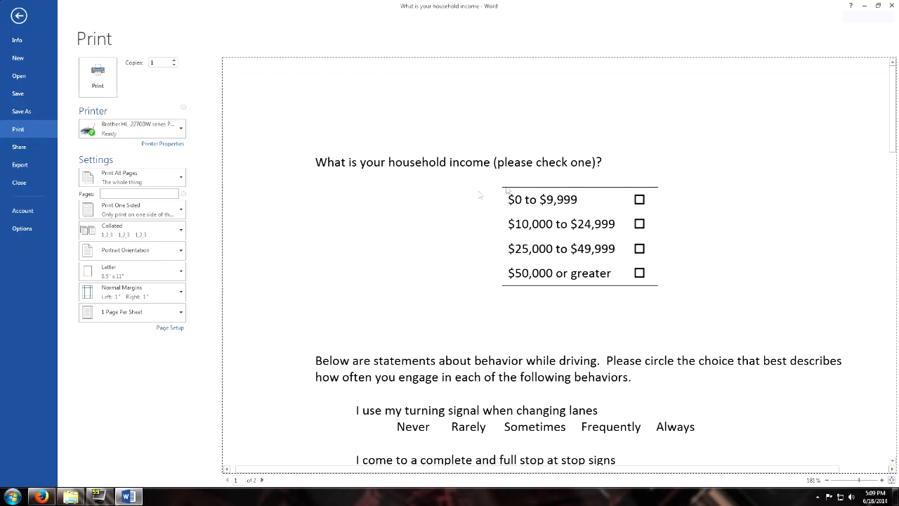
pyautogui.click(19, 16)
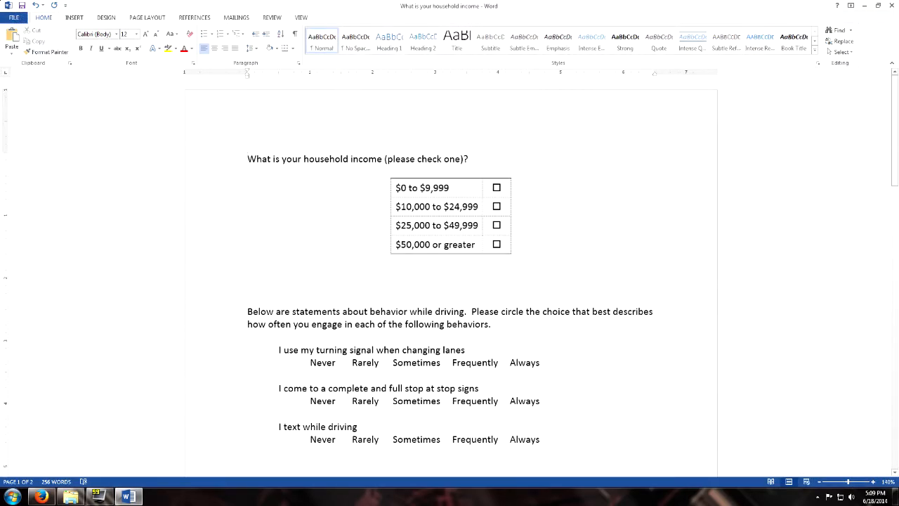
# Step: Insert a blank line above the household income question, and add full-width border lines above the question and below its table
pyautogui.press('Return')
pyautogui.press('Up')
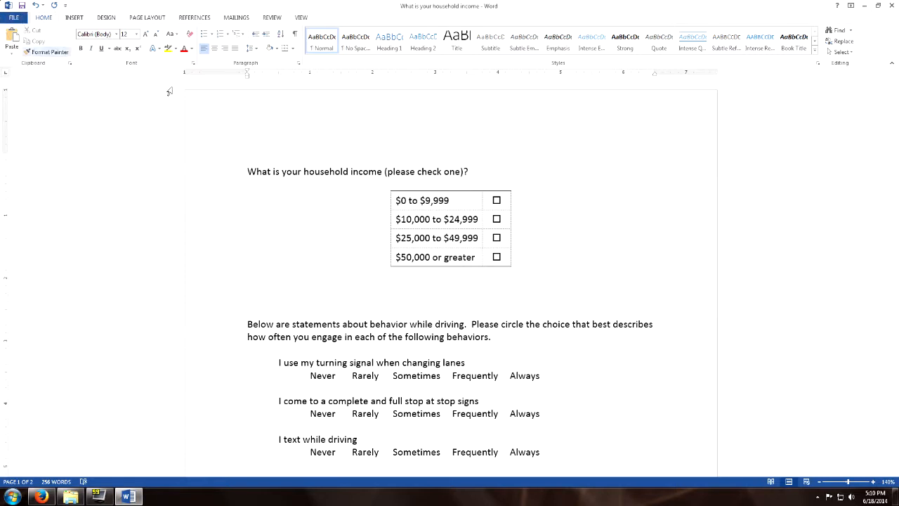
pyautogui.click(292, 48)
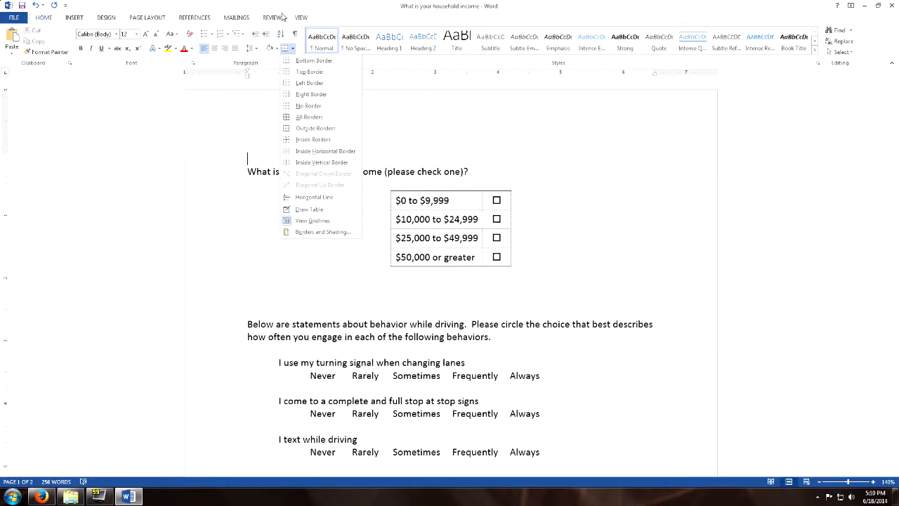
pyautogui.click(305, 63)
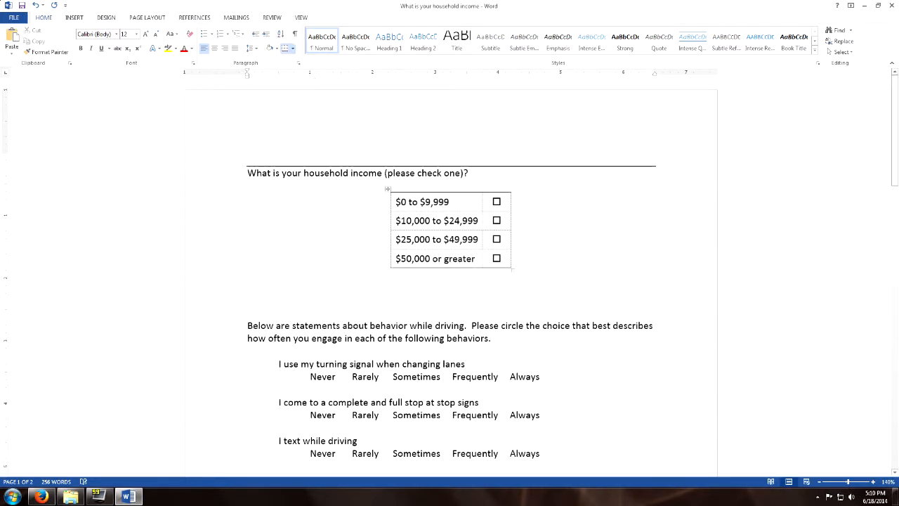
pyautogui.click(285, 48)
pyautogui.click(516, 239)
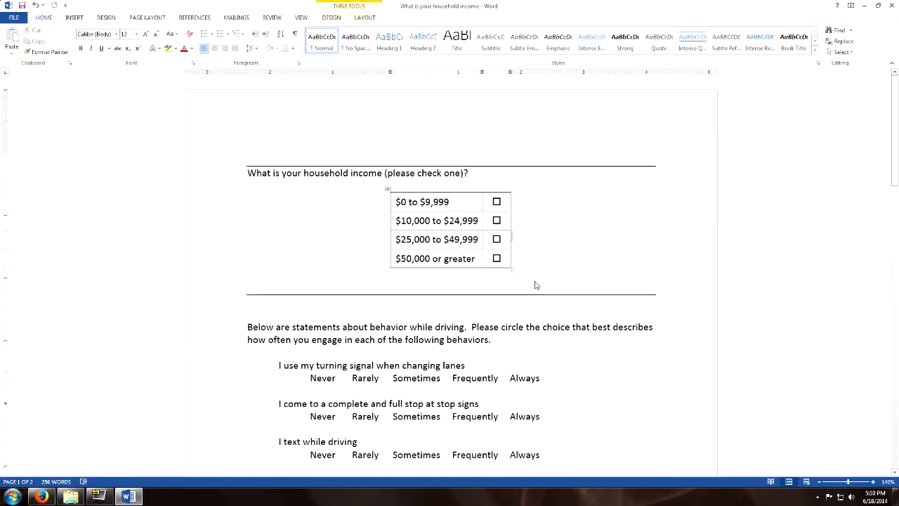
# Step: Inspect the lines framing the household income section in an enlarged print preview, and go back to editing
pyautogui.hotkey('ctrl', 'p')
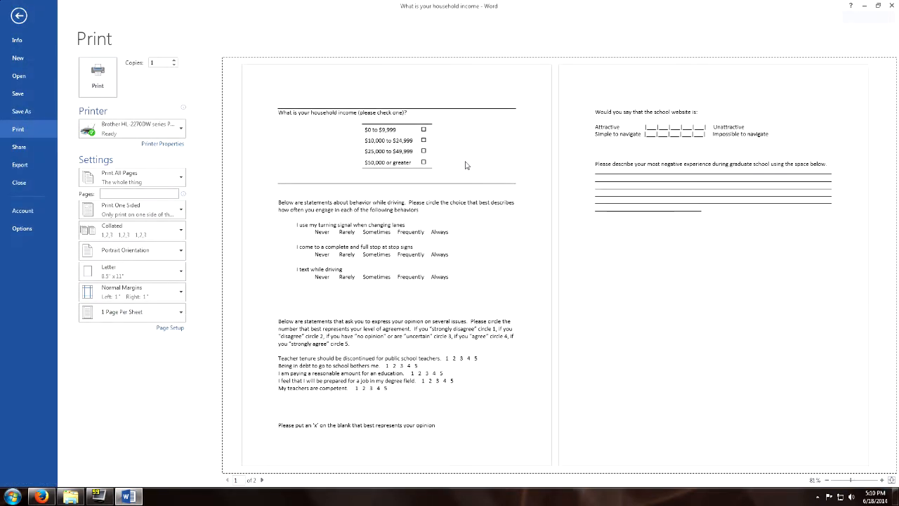
pyautogui.scroll(10, 465, 165)
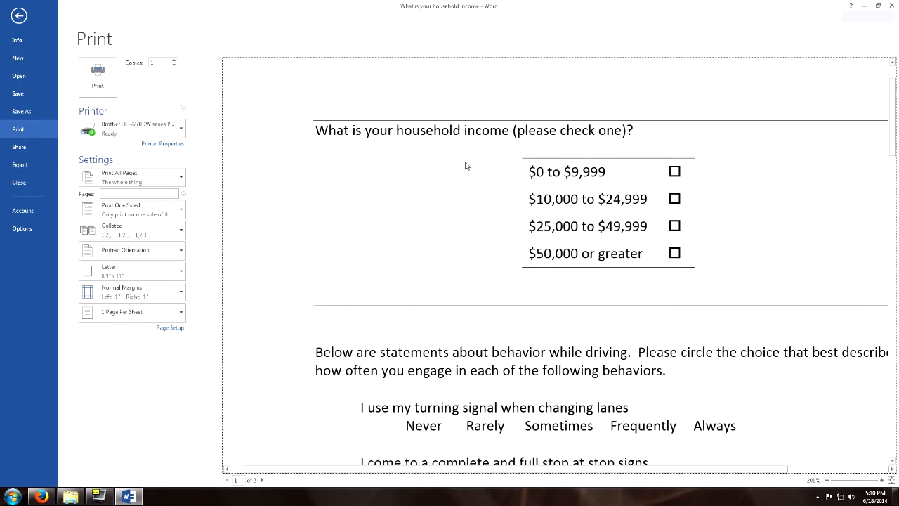
pyautogui.scroll(-1, 466, 165)
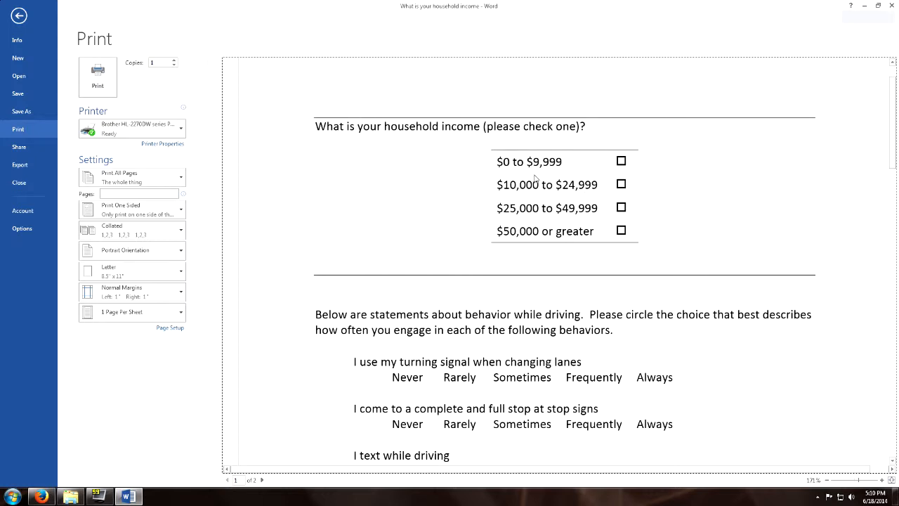
pyautogui.click(19, 16)
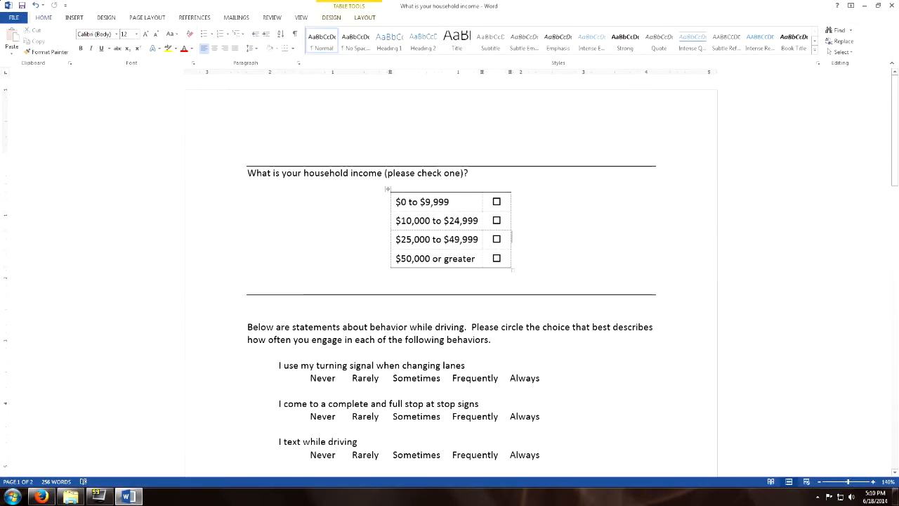
# Step: Remove the full-width border lines above the household income question and below its table
pyautogui.click(250, 157)
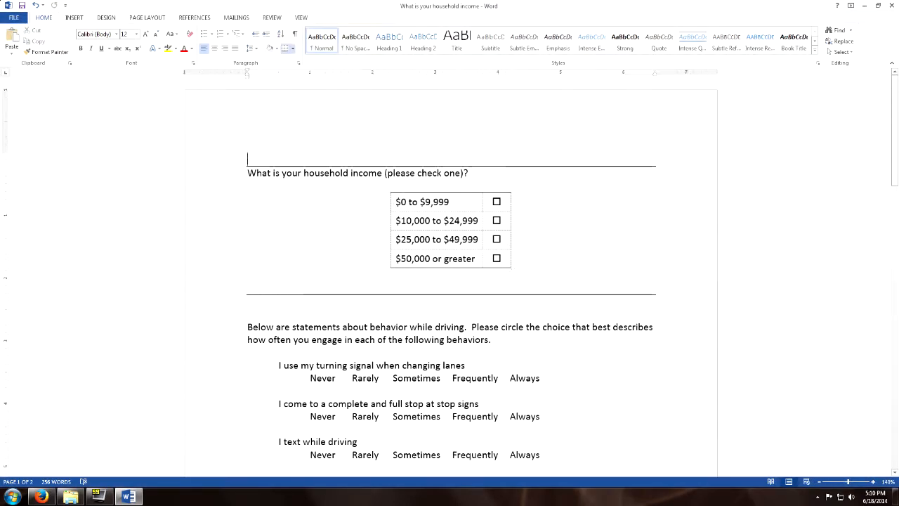
pyautogui.click(293, 49)
pyautogui.click(303, 106)
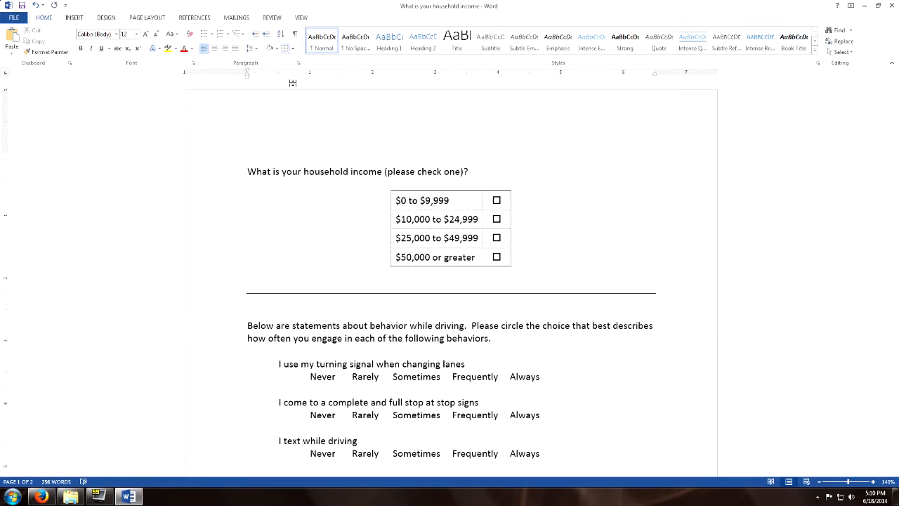
pyautogui.click(284, 48)
# Step: Remove all borders from the entire household income table
pyautogui.click(387, 187)
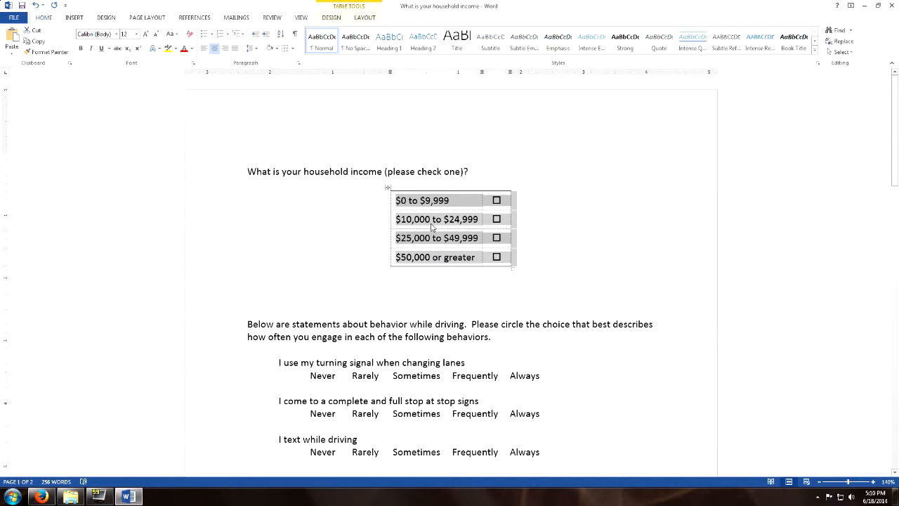
pyautogui.rightClick(422, 225)
pyautogui.press('Escape')
pyautogui.click(337, 17)
pyautogui.click(359, 19)
pyautogui.click(337, 19)
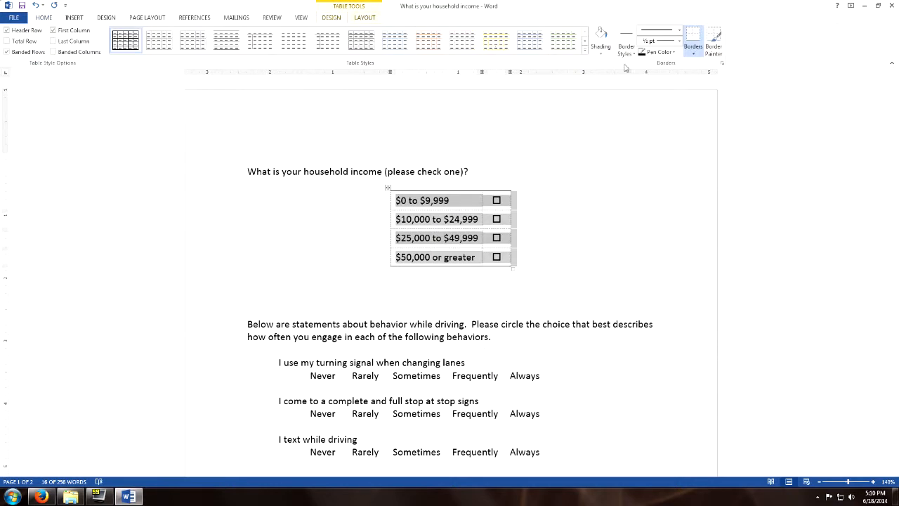
pyautogui.click(693, 52)
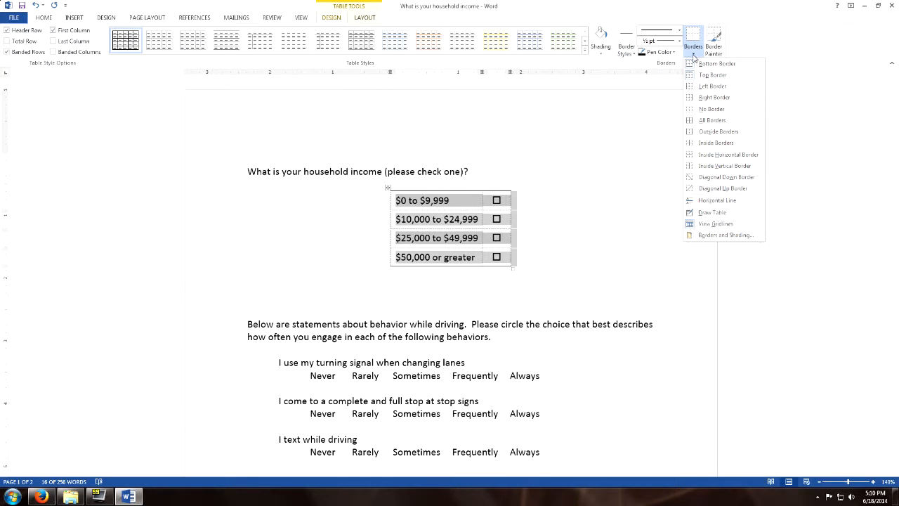
pyautogui.click(712, 109)
pyautogui.click(550, 263)
# Step: Review the borderless income table and the driving statements in an enlarged print preview, and return to the document
pyautogui.hotkey('ctrl', 'p')
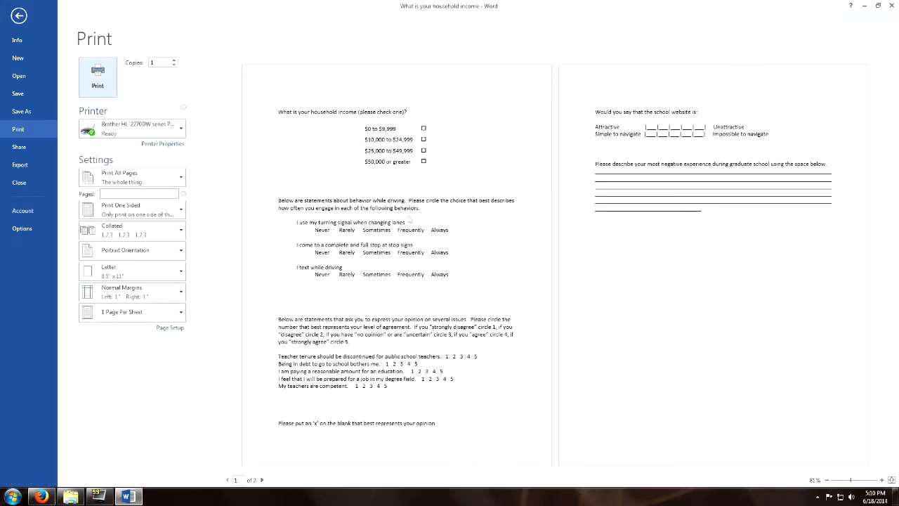
pyautogui.click(402, 200)
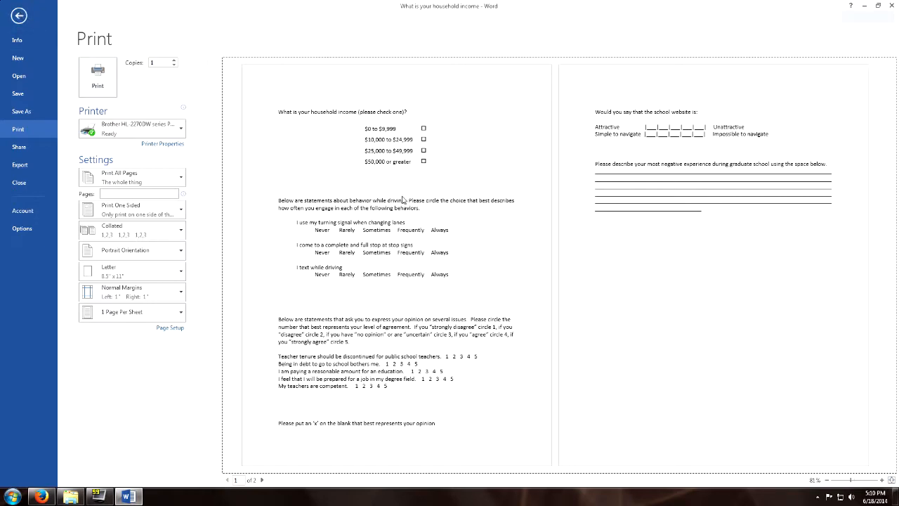
pyautogui.scroll(8, 403, 200)
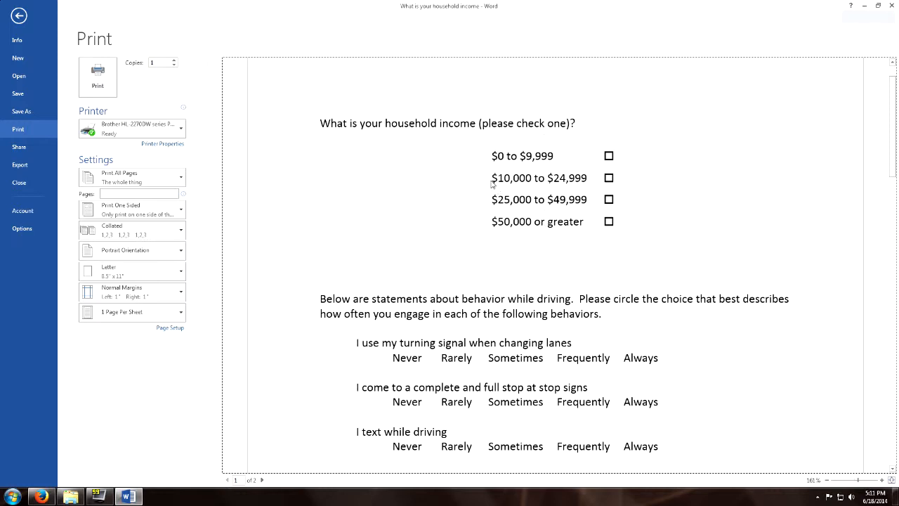
pyautogui.scroll(-2, 511, 208)
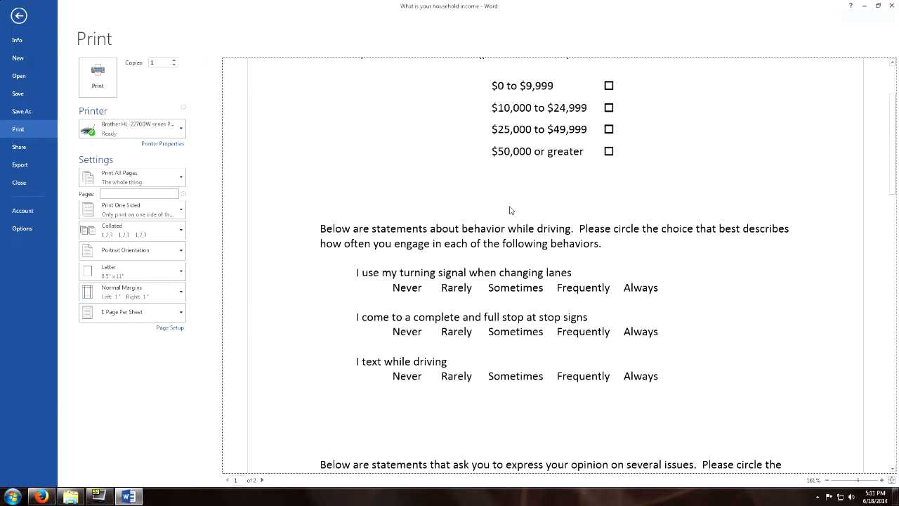
pyautogui.scroll(3, 507, 208)
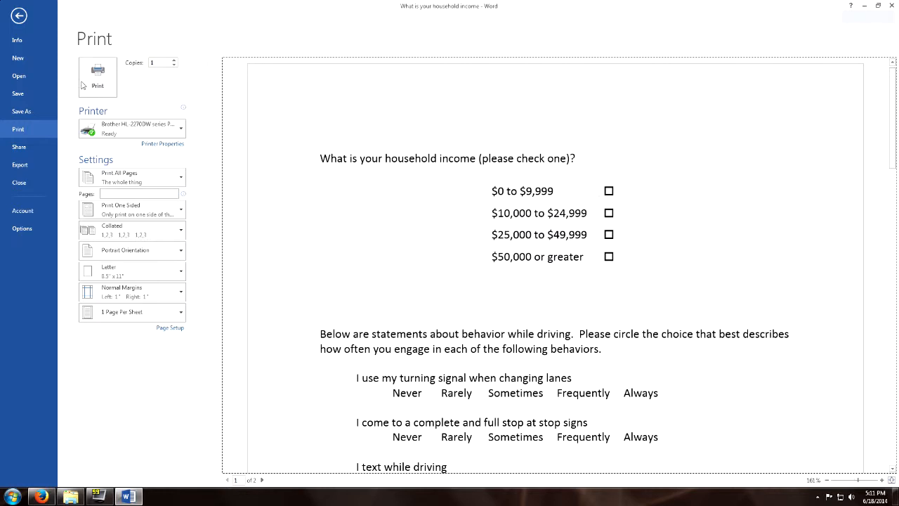
pyautogui.click(19, 17)
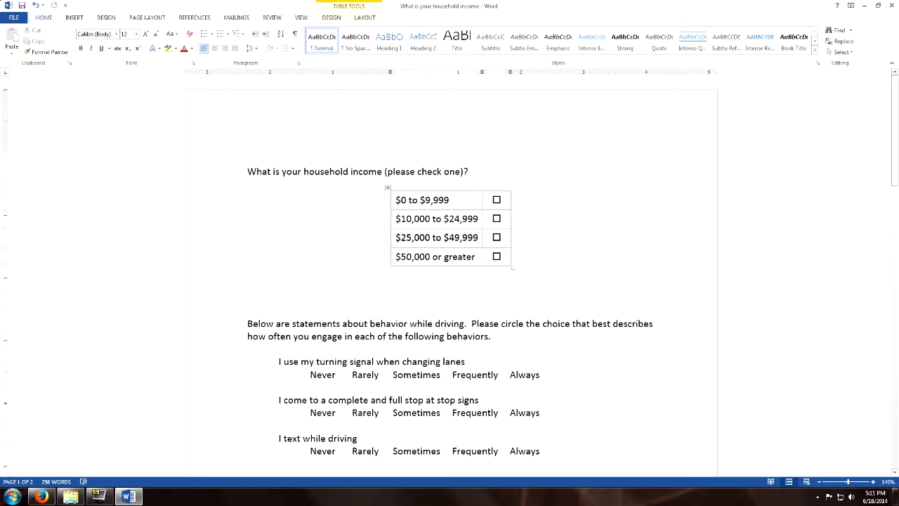
# Step: Insert four extra blank lines between the driving behavior instructions and the "I use my turning signal when changing lanes" statement
pyautogui.click(249, 310)
pyautogui.scroll(-3, 450, 281)
pyautogui.scroll(3, 449, 281)
pyautogui.scroll(-4, 449, 281)
pyautogui.scroll(3, 449, 281)
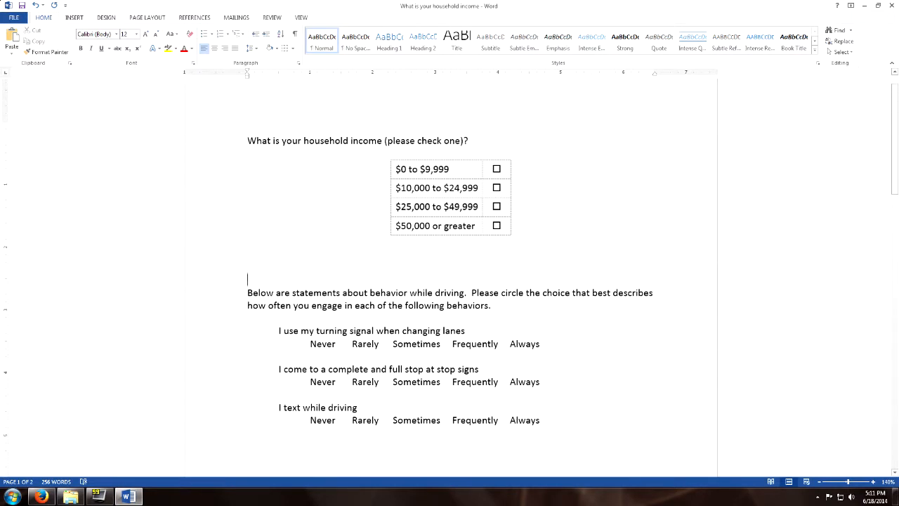
pyautogui.scroll(-2, 450, 281)
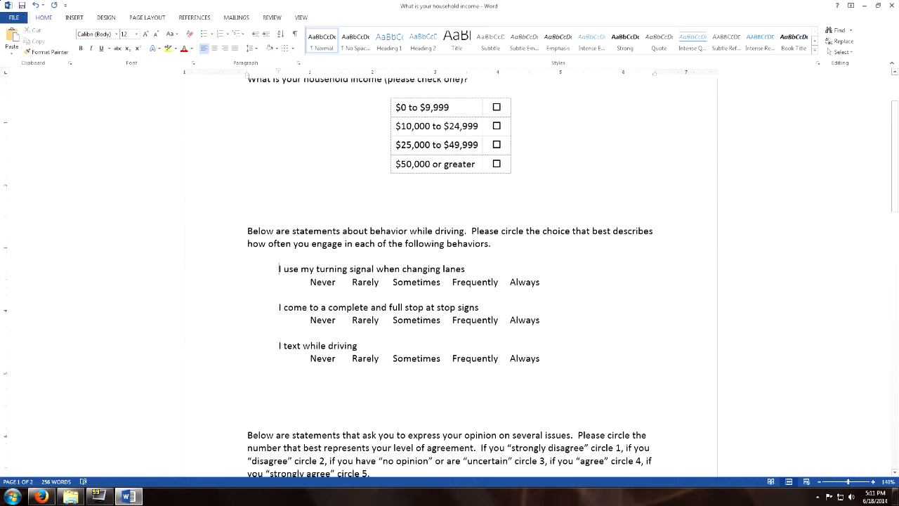
pyautogui.press('Return')
pyautogui.press('Return')
pyautogui.press('Return')
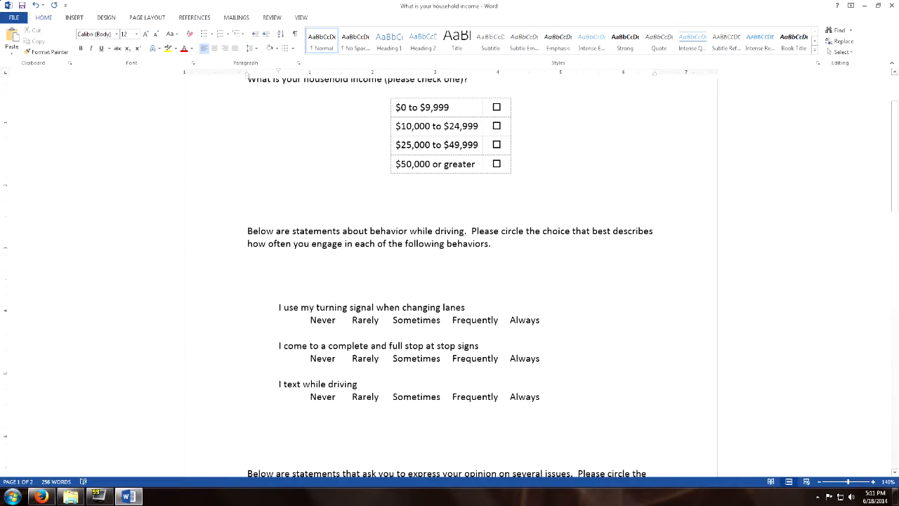
pyautogui.press('BackSpace')
pyautogui.press('BackSpace')
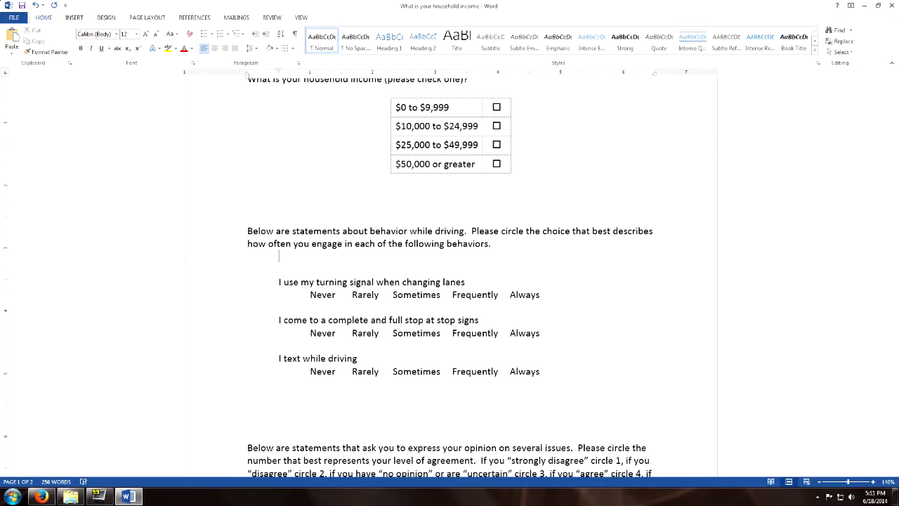
pyautogui.press('Return')
pyautogui.press('Return')
pyautogui.press('Return')
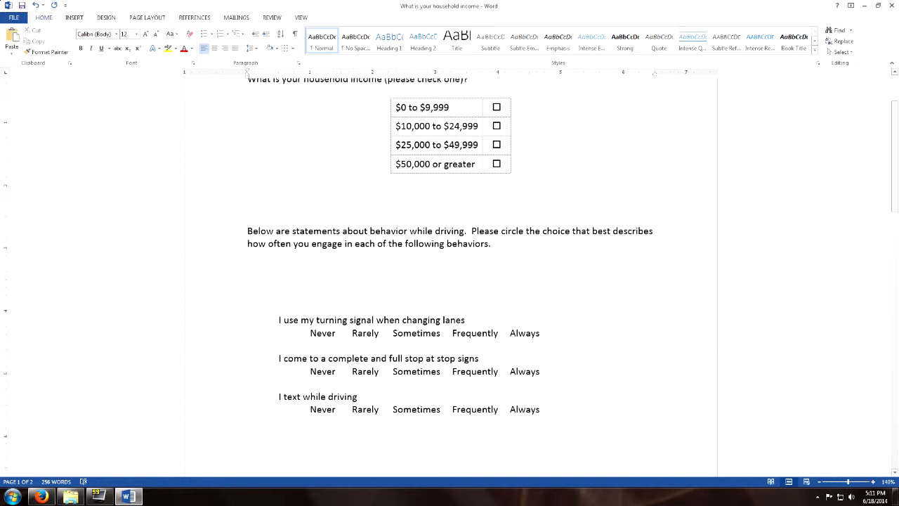
# Step: Insert a blank line between the turning signal statement and its answer choices, and another one below those choices
pyautogui.press('Return')
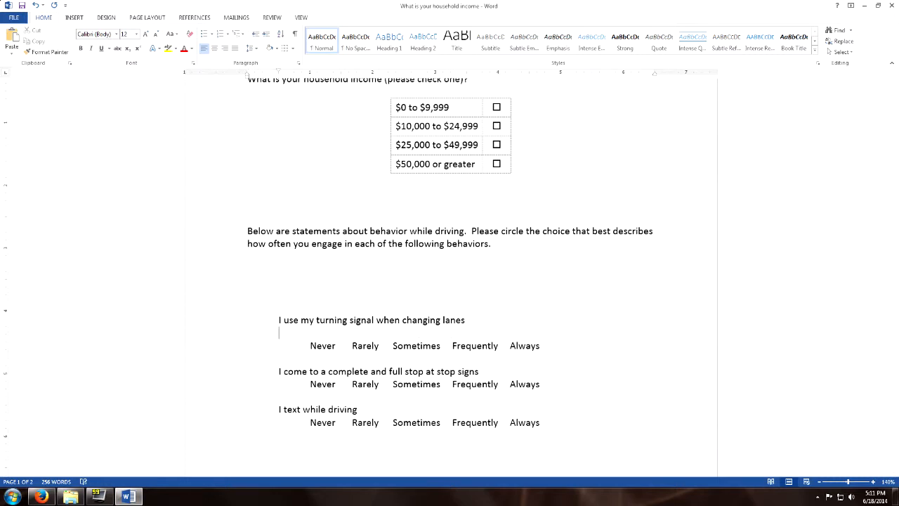
pyautogui.click(310, 345)
pyautogui.press('Return')
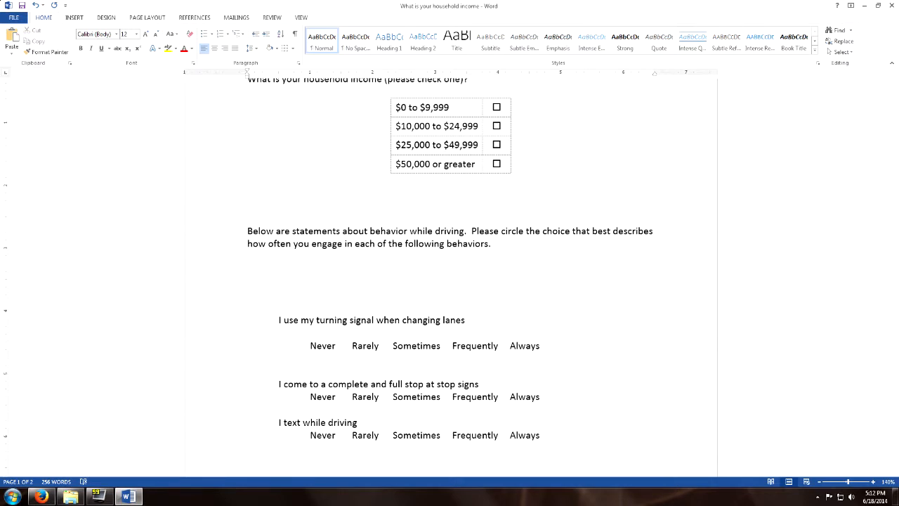
# Step: Undo the blank line inserted below the turning signal answer choices
pyautogui.hotkey('ctrl', 'z')
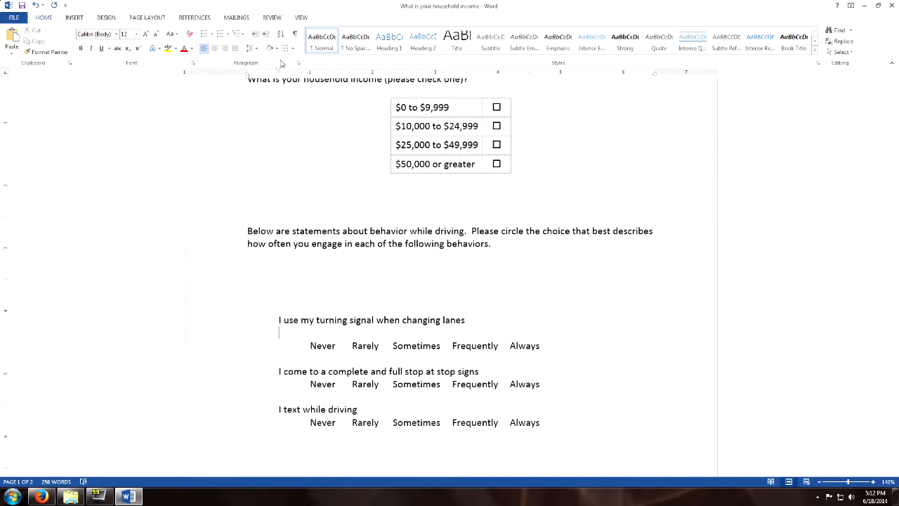
# Step: Try a smaller line spacing on the blank line between the turning signal statement and its answer choices, and undo it
pyautogui.click(257, 49)
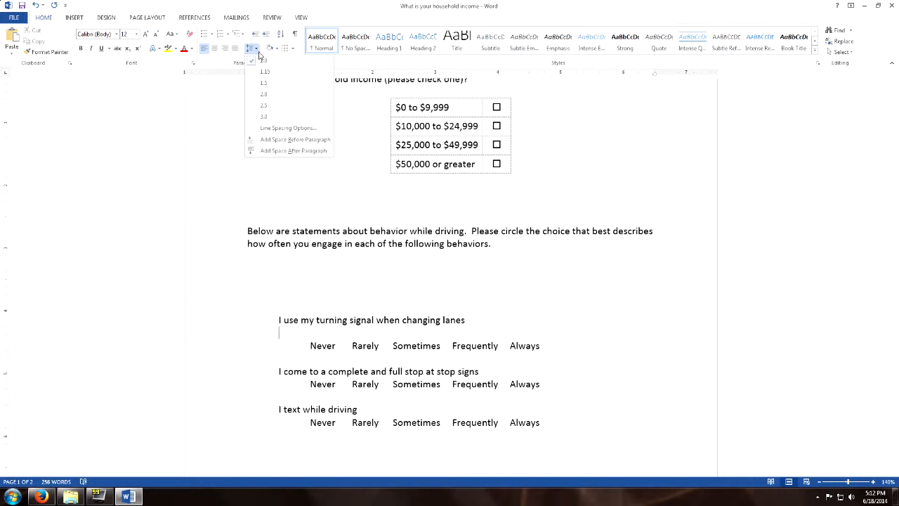
pyautogui.click(284, 128)
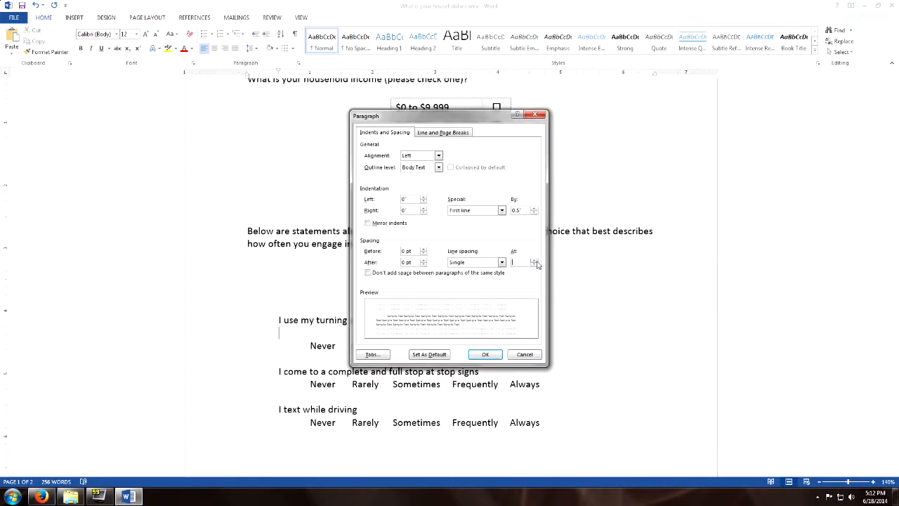
pyautogui.click(534, 259)
pyautogui.press('Return')
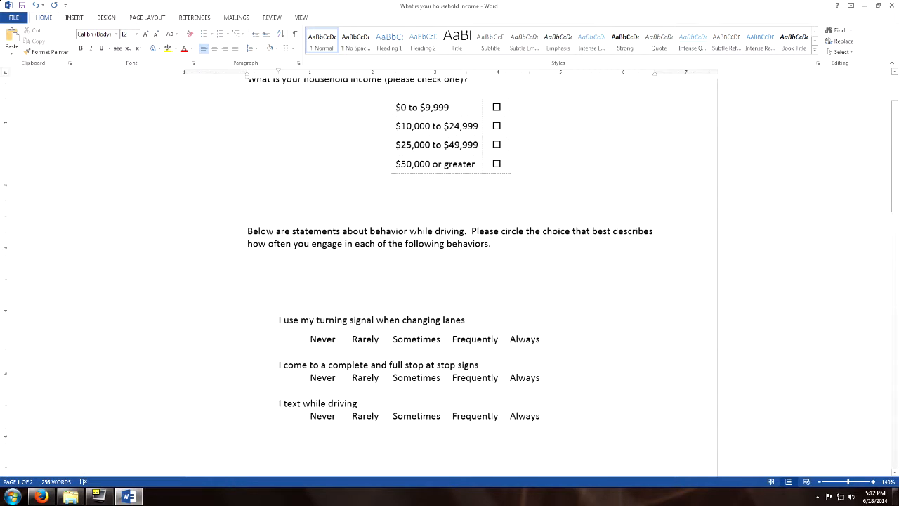
pyautogui.press('Return')
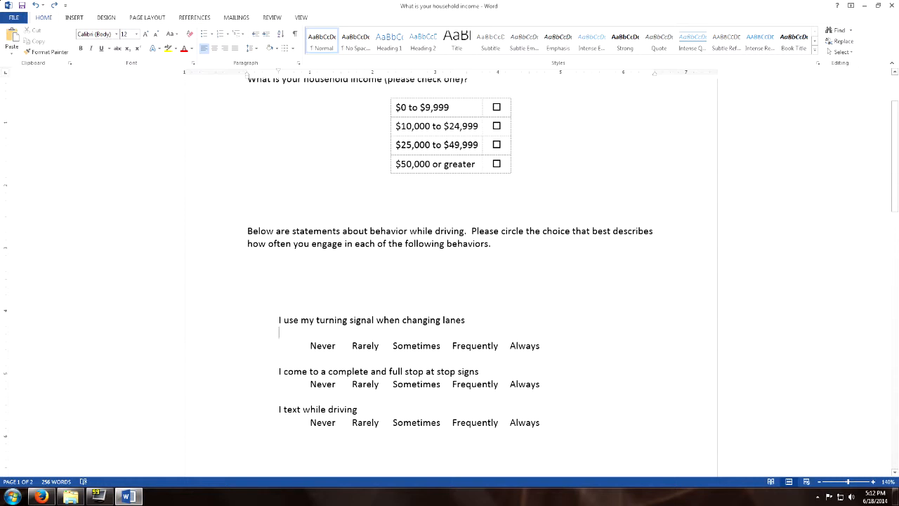
# Step: Remove the blank line above the turning signal answer choices and insert a table of five columns and one row above that statement
pyautogui.press('BackSpace')
pyautogui.press('Up')
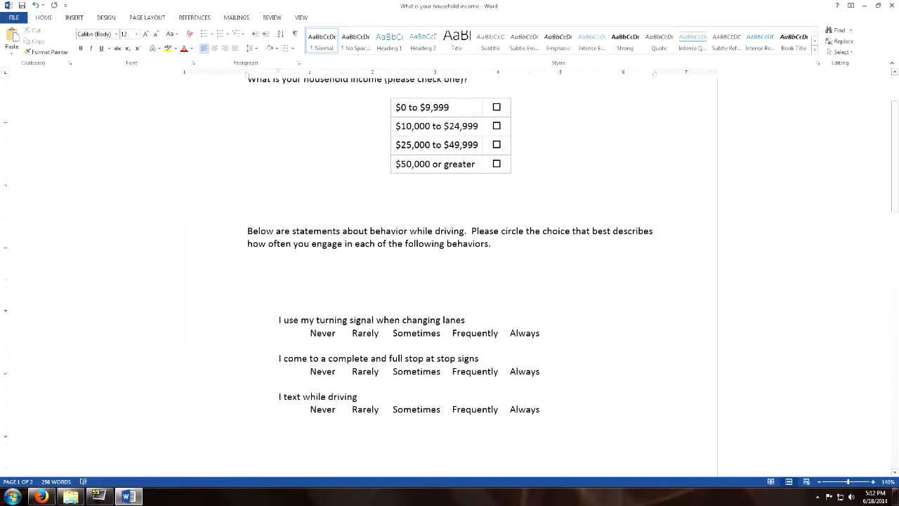
pyautogui.click(74, 19)
pyautogui.click(73, 47)
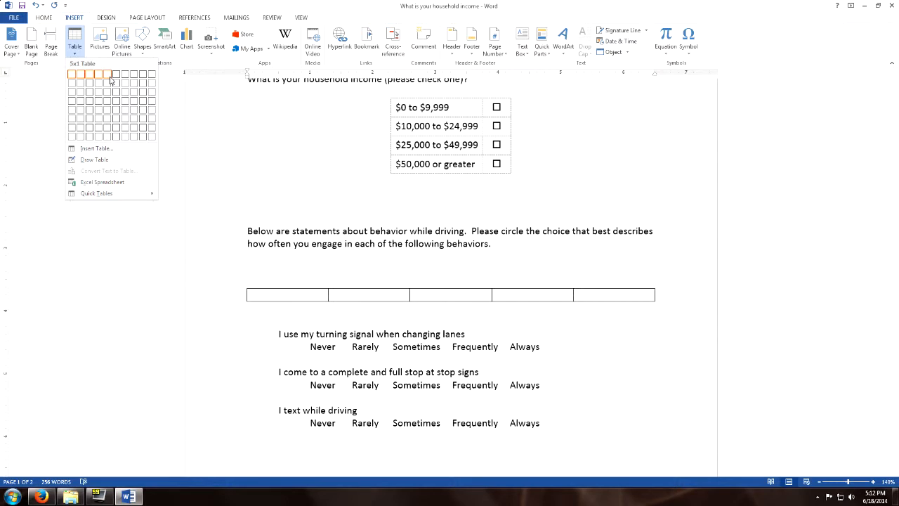
pyautogui.click(110, 80)
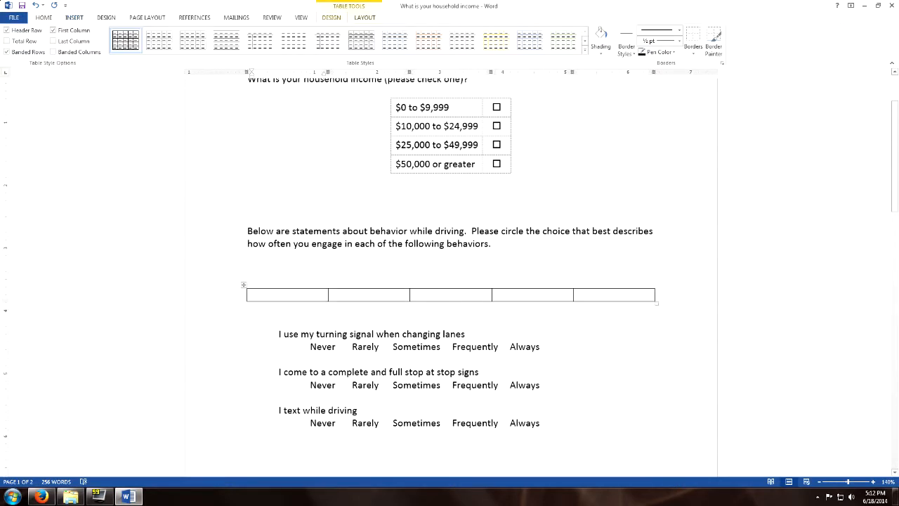
# Step: Try to paste the turning signal statement's answer choices across the five table cells, and undo the paste
pyautogui.moveTo(309, 346); pyautogui.dragTo(545, 347)
pyautogui.hotkey('ctrl', 'c')
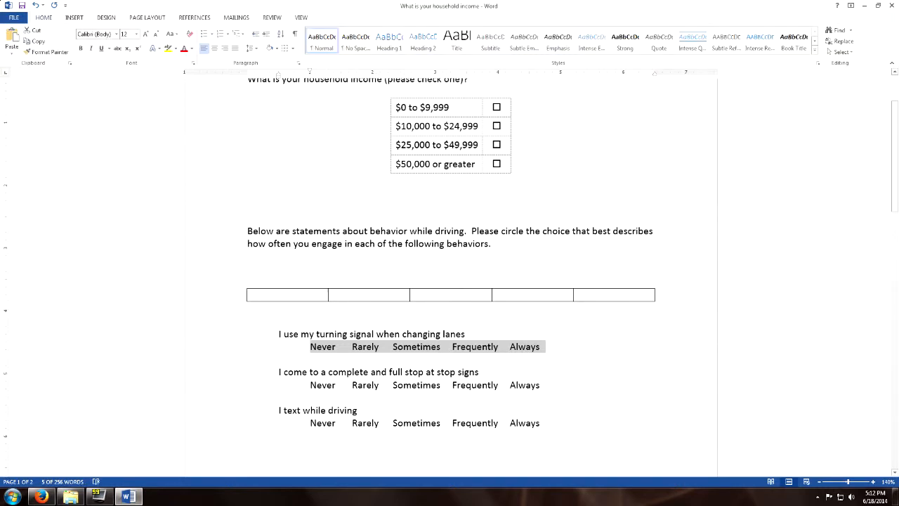
pyautogui.moveTo(252, 295); pyautogui.dragTo(595, 302)
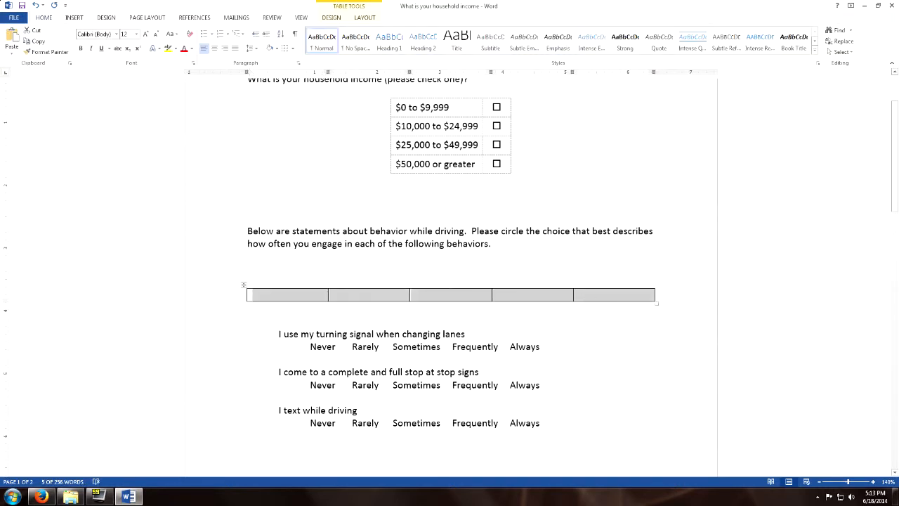
pyautogui.hotkey('ctrl', 'v')
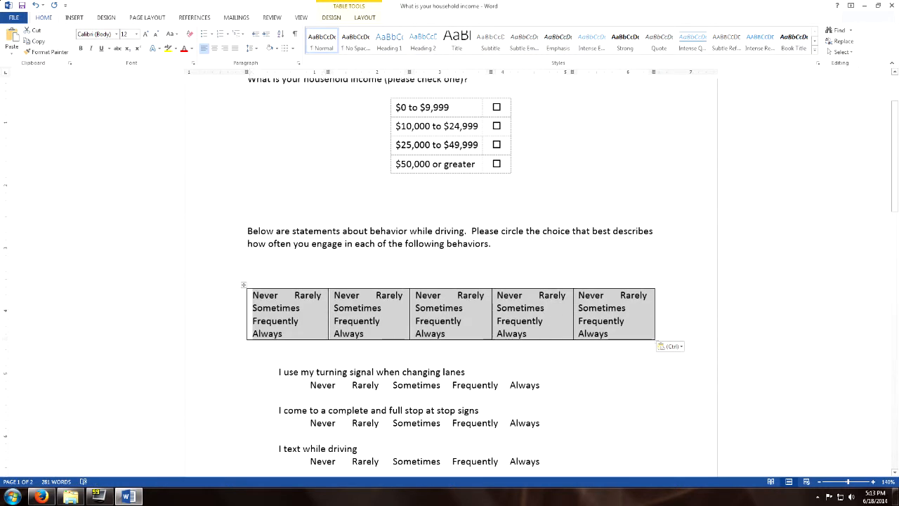
pyautogui.hotkey('ctrl', 'z')
# Step: Fill the five table cells with Never, Rarely, Sometimes, Frequently and Always
pyautogui.click(249, 359)
pyautogui.click(253, 295)
pyautogui.write('Nev')
pyautogui.press('BackSpace')
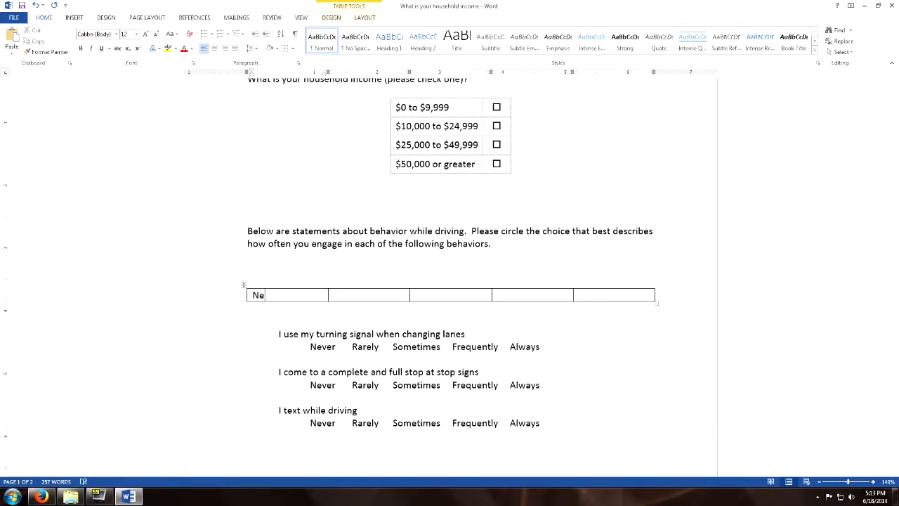
pyautogui.write('ver')
pyautogui.press('Tab')
pyautogui.write('Rarely ')
pyautogui.write('Sometimes')
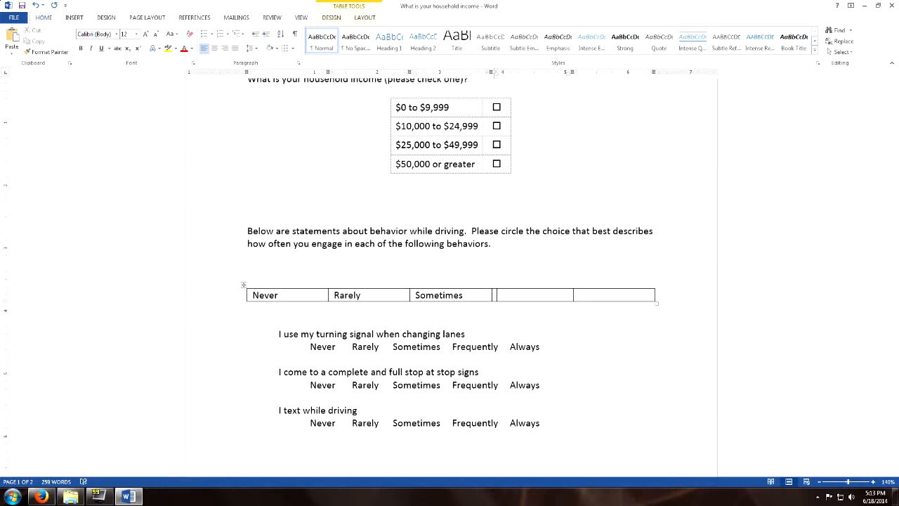
pyautogui.press('Tab')
pyautogui.write('Frequently')
pyautogui.press('Tab')
pyautogui.write('Always')
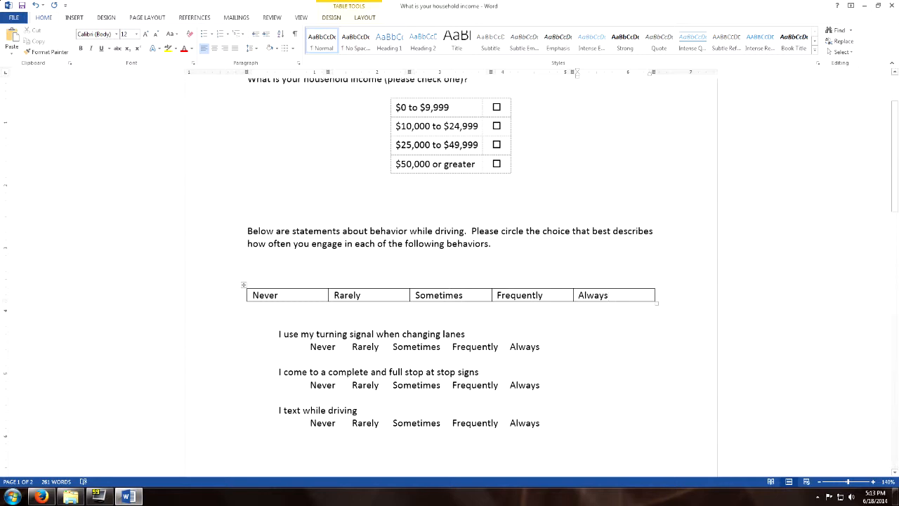
# Step: AutoFit the answer choice table to its contents
pyautogui.click(316, 334)
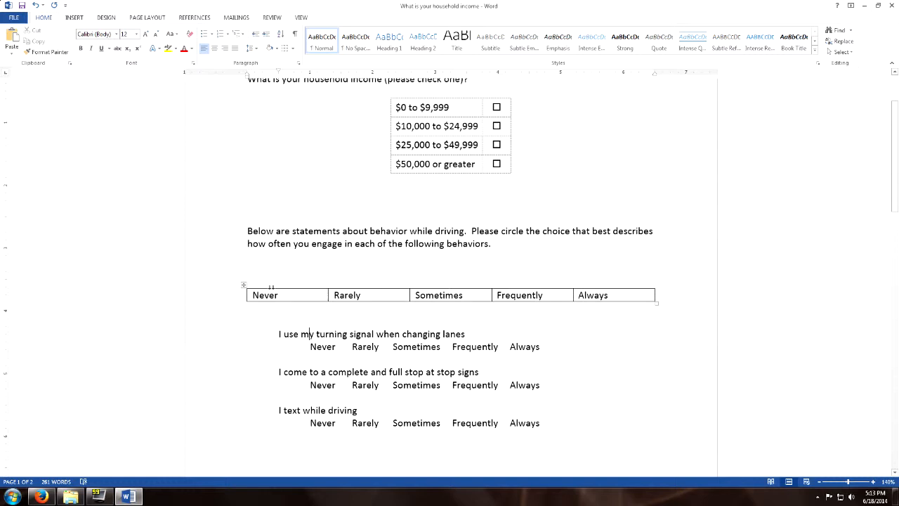
pyautogui.click(244, 293)
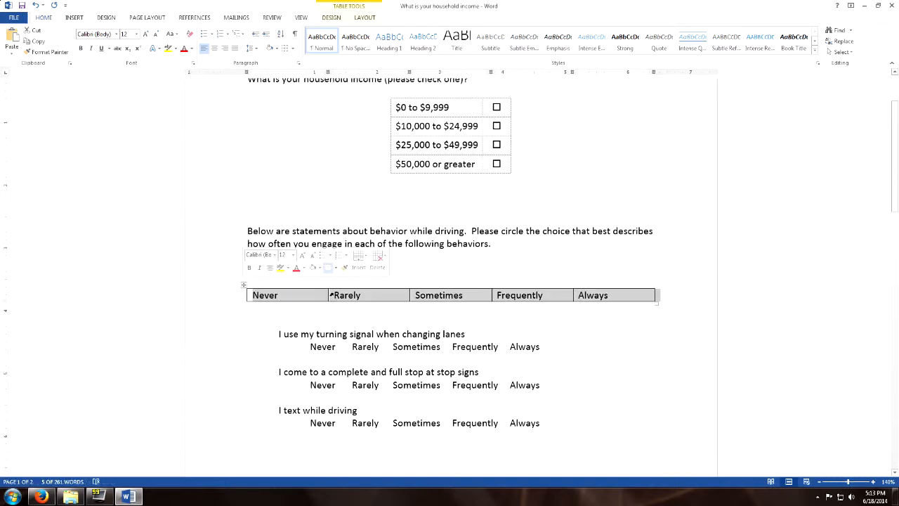
pyautogui.rightClick(334, 294)
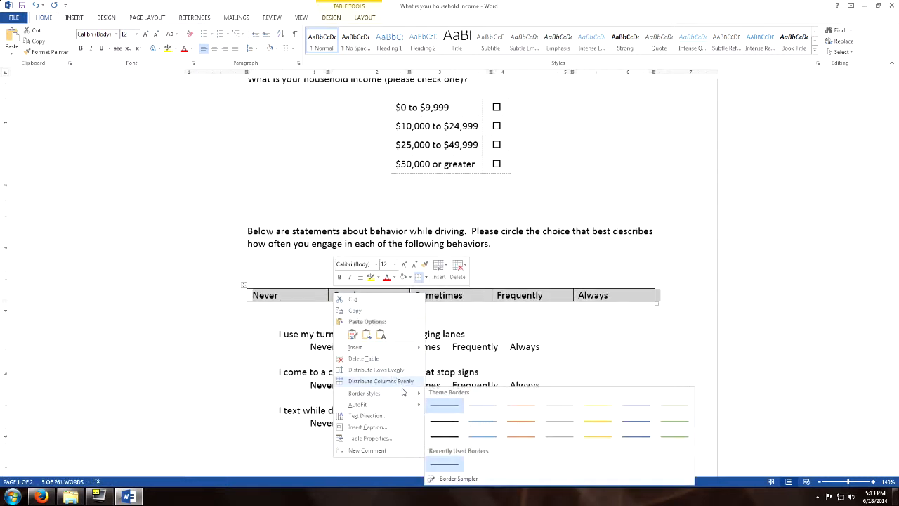
pyautogui.moveTo(419, 404)
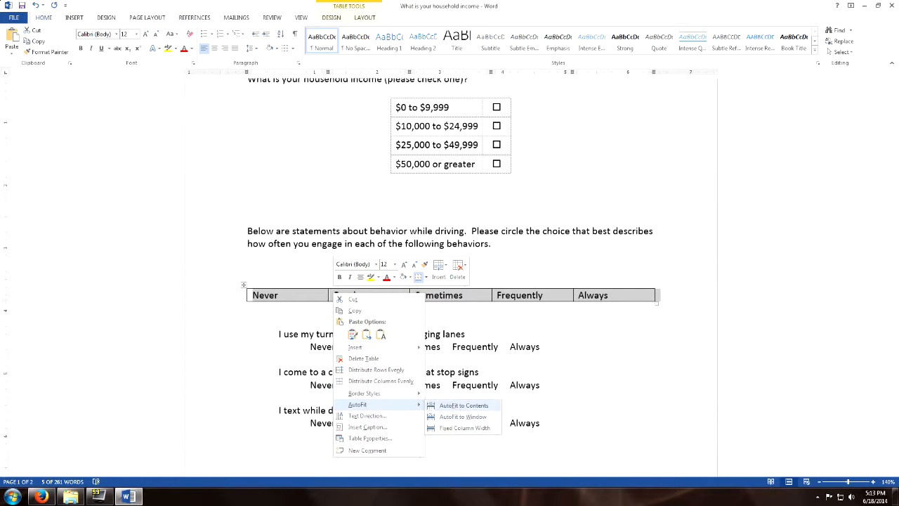
pyautogui.click(457, 405)
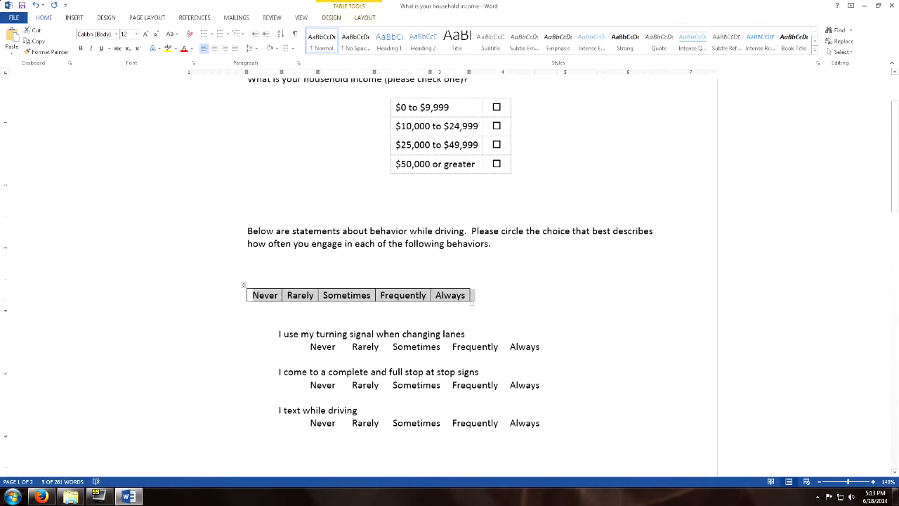
pyautogui.click(357, 300)
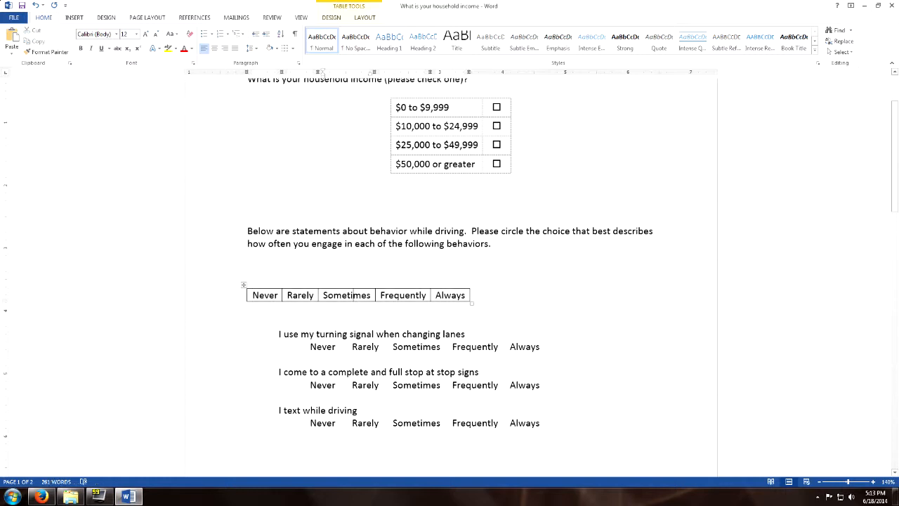
# Step: Try a preferred width of 0.7 inches for the Sometimes column of the answer choice table
pyautogui.click(348, 288)
pyautogui.rightClick(342, 298)
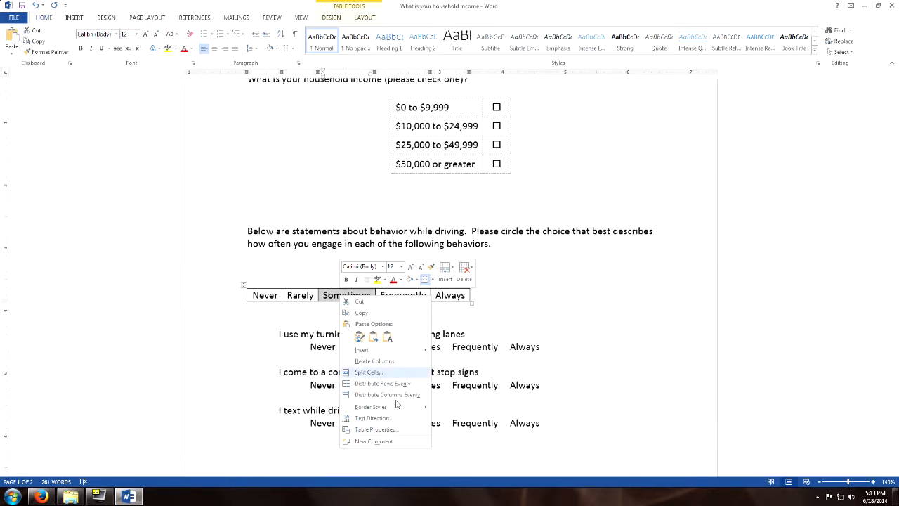
pyautogui.click(375, 429)
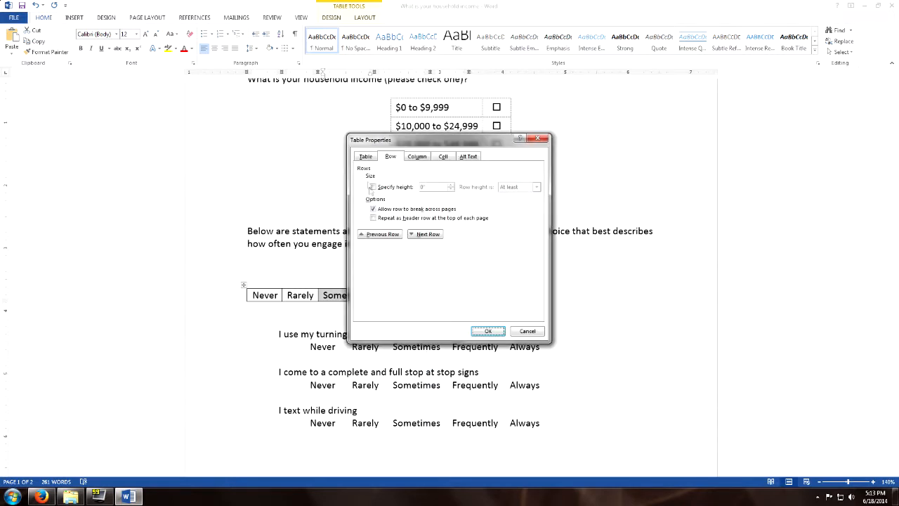
pyautogui.click(415, 158)
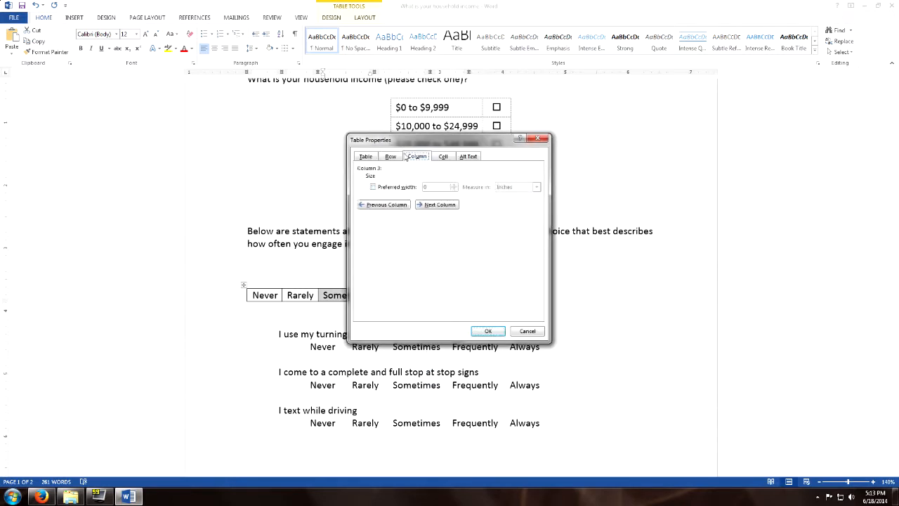
pyautogui.click(373, 187)
pyautogui.click(527, 187)
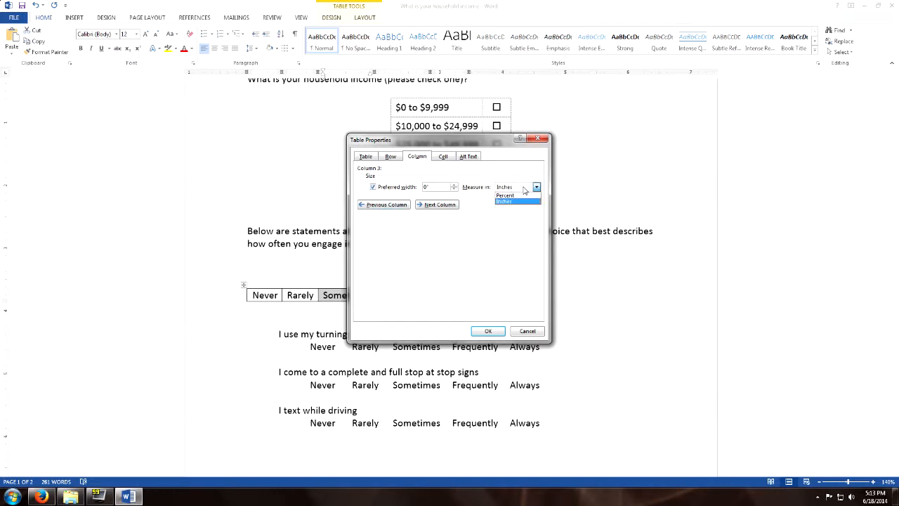
pyautogui.click(522, 188)
pyautogui.click(454, 185)
pyautogui.click(454, 185)
pyautogui.click(454, 185)
pyautogui.click(454, 185)
pyautogui.click(455, 185)
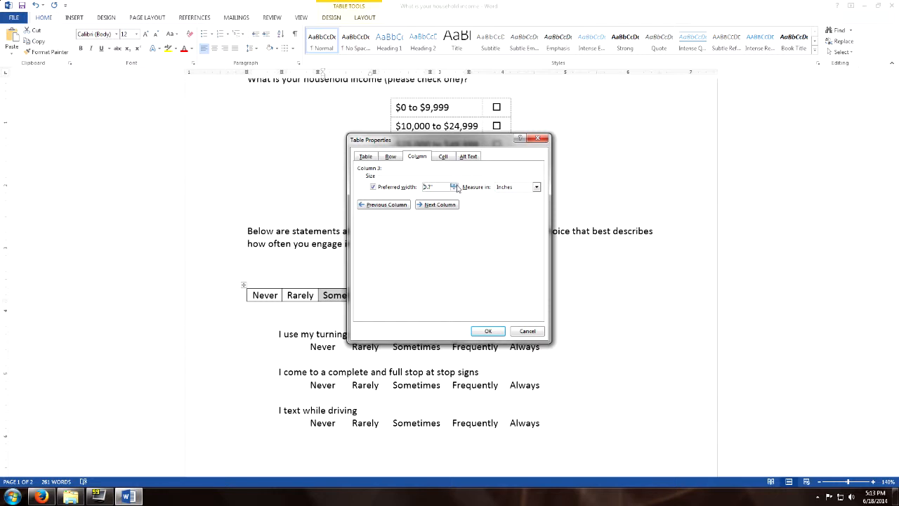
pyautogui.click(488, 331)
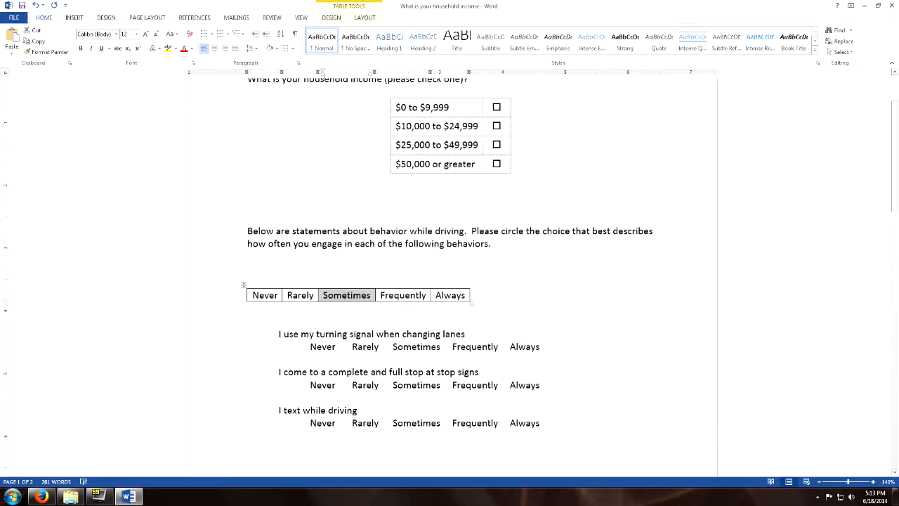
pyautogui.click(357, 299)
pyautogui.tripleClick(357, 299)
pyautogui.click(350, 303)
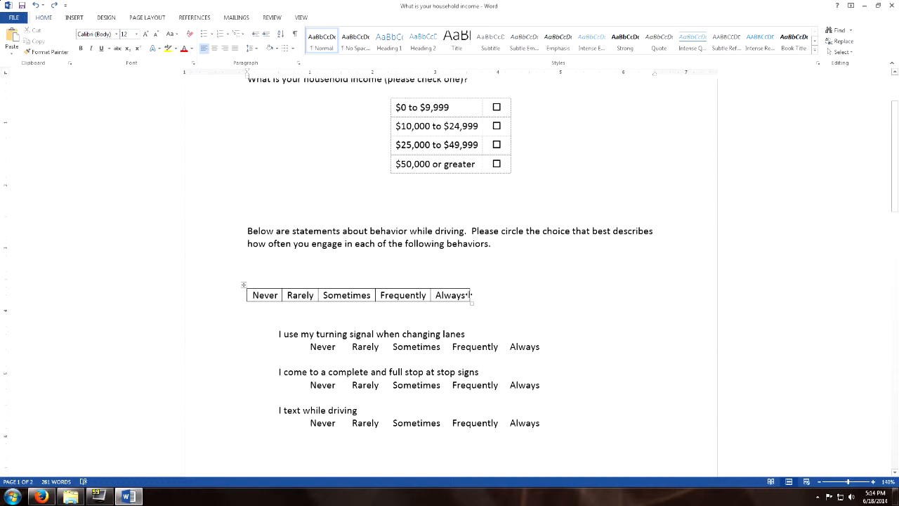
# Step: Widen the Always column beyond its text and distribute the answer choice table's columns evenly
pyautogui.click(470, 294)
pyautogui.moveTo(470, 295); pyautogui.dragTo(517, 295)
pyautogui.click(243, 286)
pyautogui.rightClick(288, 296)
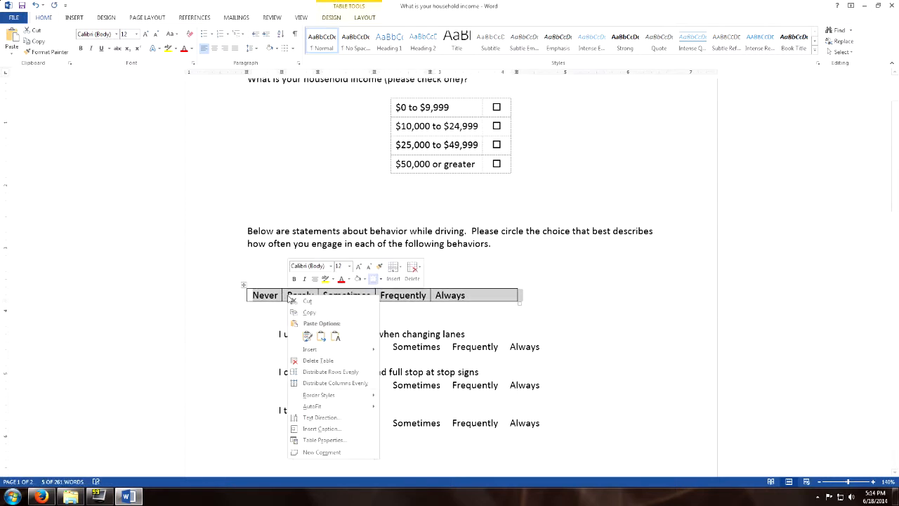
pyautogui.press('Escape')
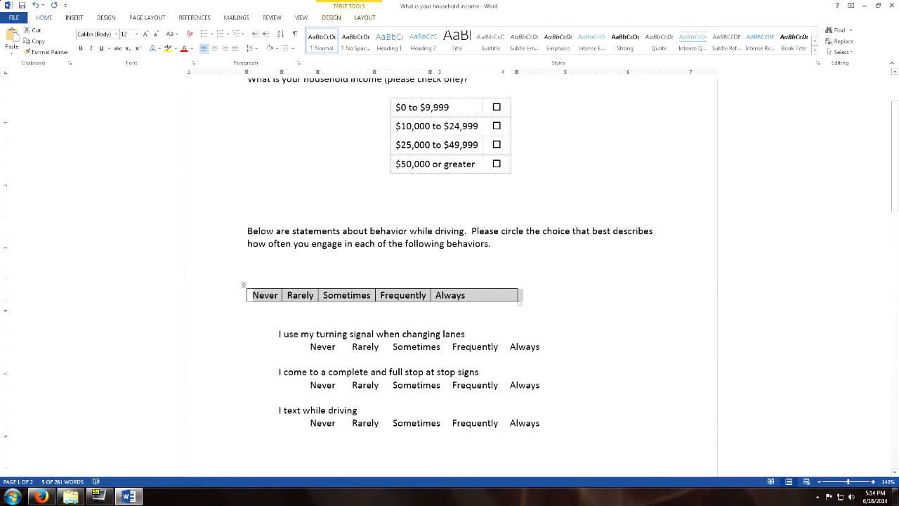
pyautogui.click(244, 285)
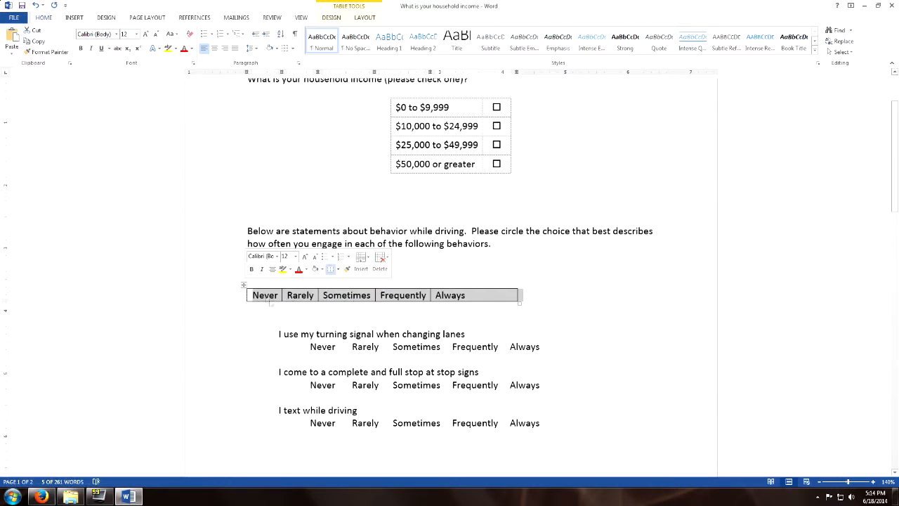
pyautogui.rightClick(243, 285)
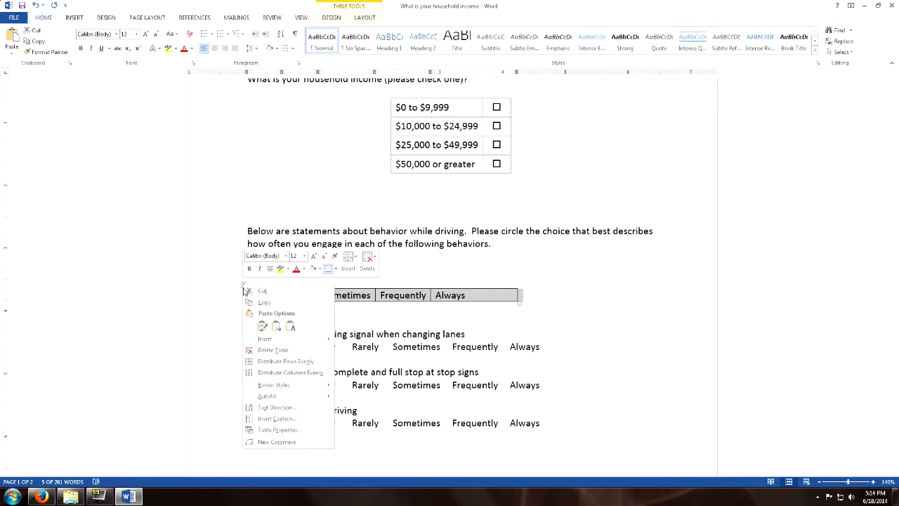
pyautogui.click(294, 375)
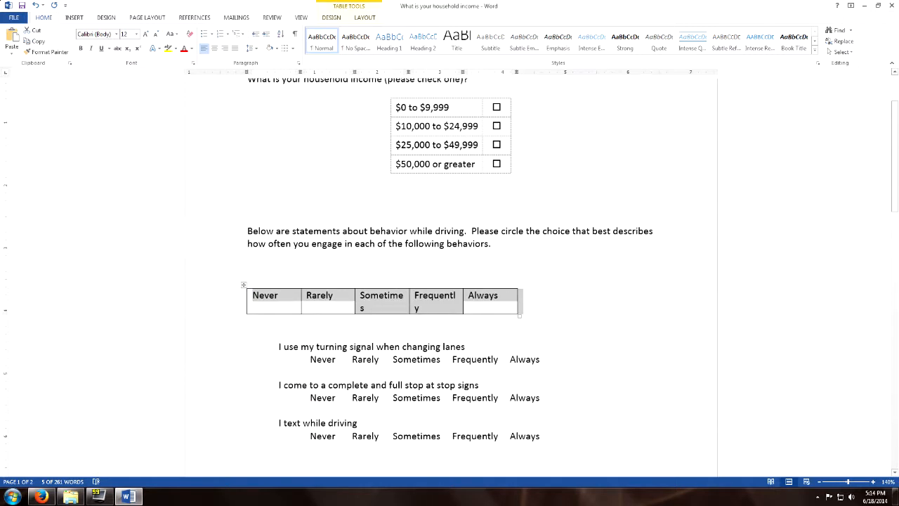
# Step: Extend the outer edge of the Always column slightly further and even out all five column widths again
pyautogui.click(344, 302)
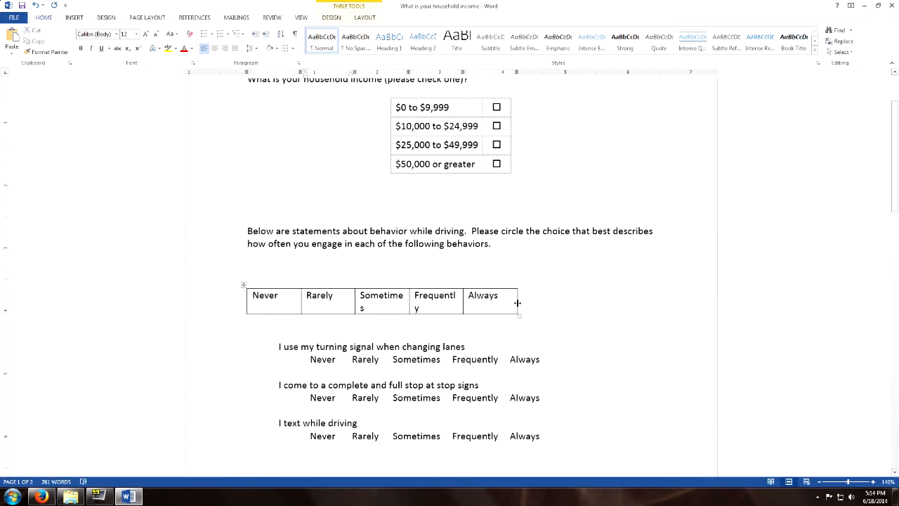
pyautogui.moveTo(517, 303); pyautogui.dragTo(529, 302)
pyautogui.click(243, 286)
pyautogui.rightClick(275, 302)
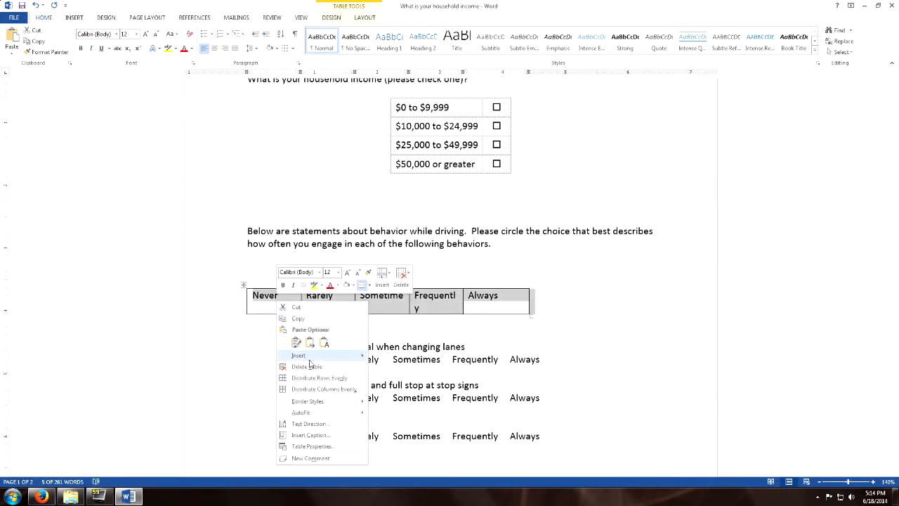
pyautogui.click(325, 389)
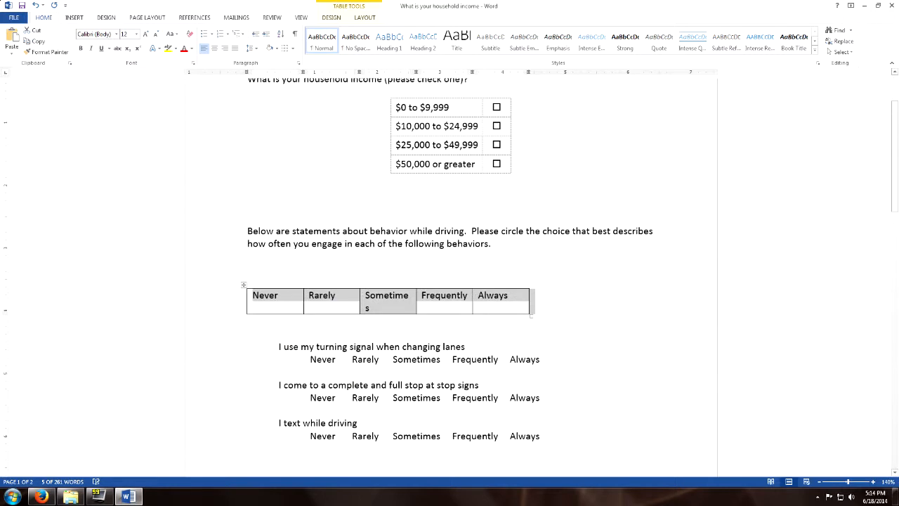
# Step: Widen the Sometimes column, extend the Always column's outer edge slightly, and distribute the answer choice table's columns evenly
pyautogui.moveTo(416, 304); pyautogui.dragTo(419, 303)
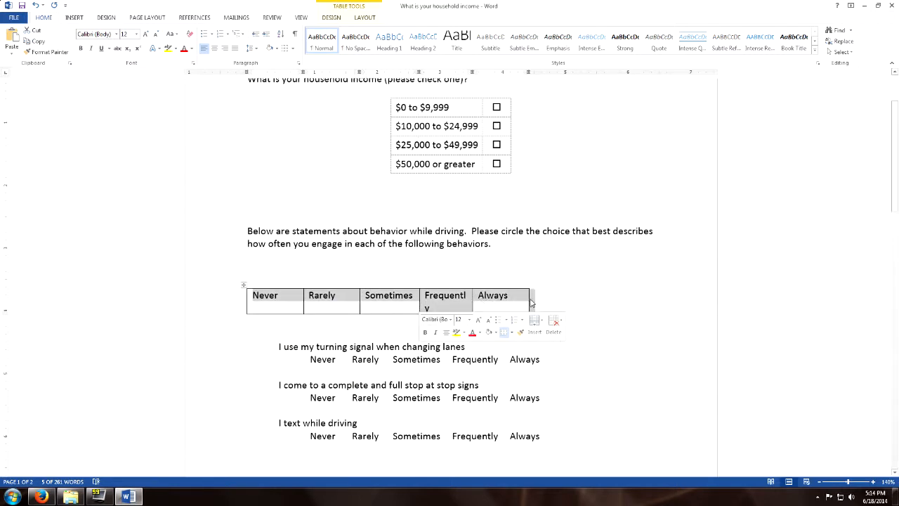
pyautogui.moveTo(529, 298); pyautogui.dragTo(533, 299)
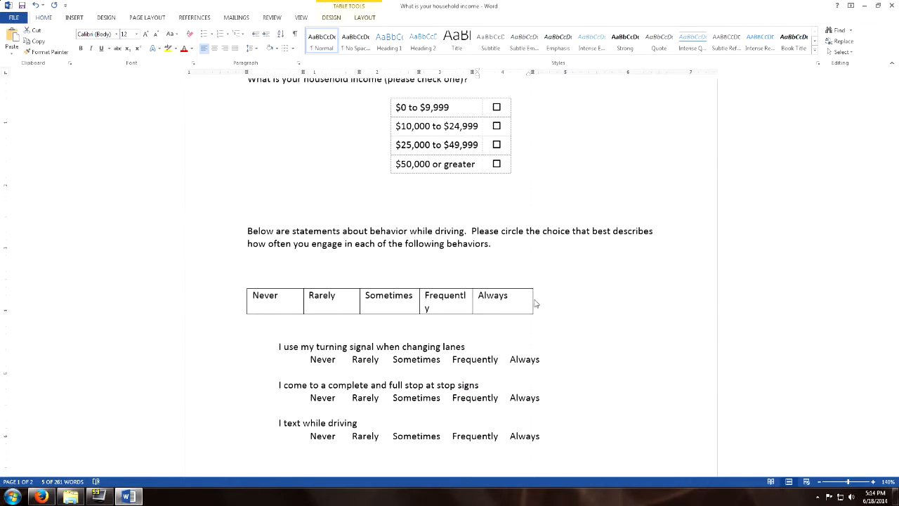
pyautogui.rightClick(243, 285)
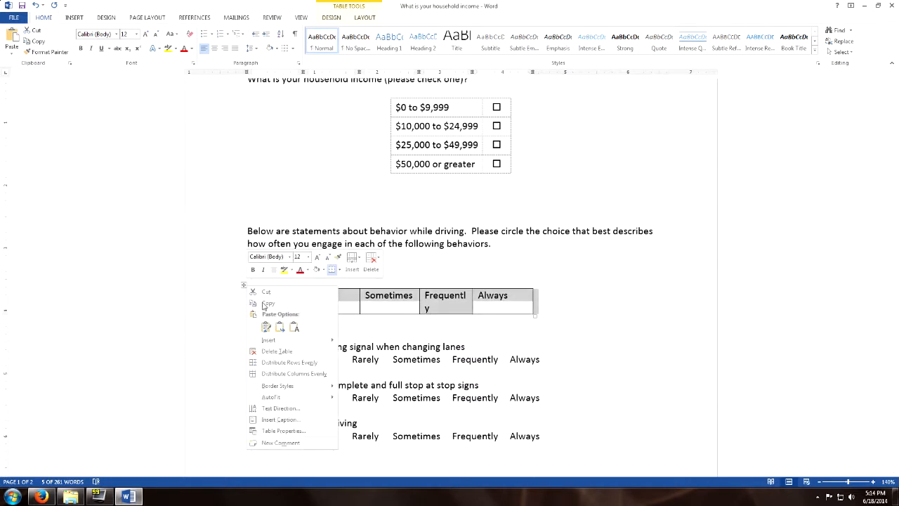
pyautogui.click(309, 373)
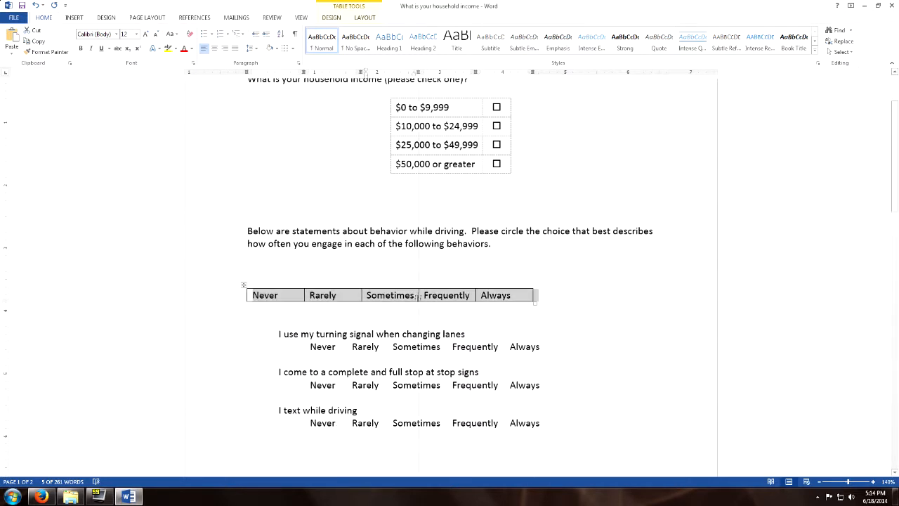
pyautogui.click(364, 299)
pyautogui.click(337, 309)
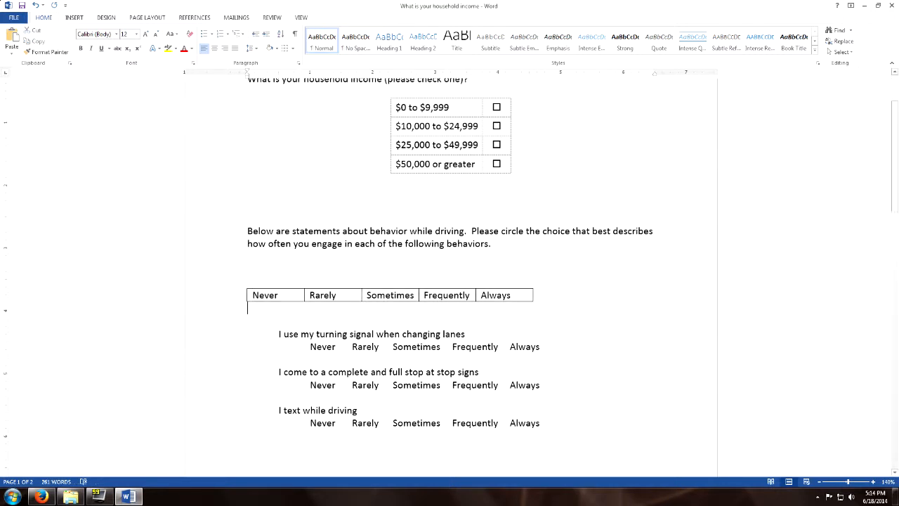
# Step: Shift the column borders after Never, Rarely and Sometimes slightly toward the Never side to balance the gaps between the choices
pyautogui.moveTo(303, 296); pyautogui.dragTo(297, 295)
pyautogui.moveTo(362, 295); pyautogui.dragTo(349, 296)
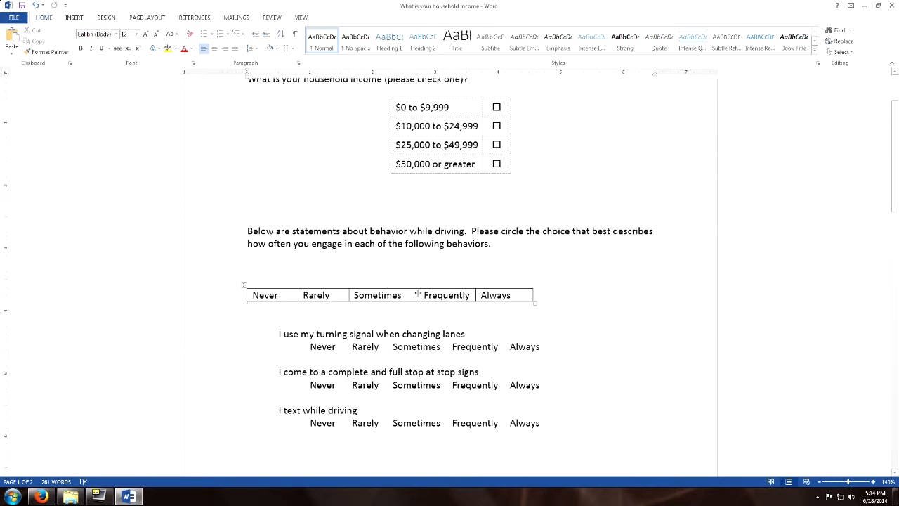
pyautogui.moveTo(418, 296); pyautogui.dragTo(411, 295)
# Step: Copy the statement "I use my turning signal when changing lanes" and paste it above the answer choice table
pyautogui.hotkey('shift', 'Down')
pyautogui.hotkey('shift', 'Down')
pyautogui.moveTo(278, 324); pyautogui.dragTo(276, 335)
pyautogui.hotkey('ctrl', 'c')
pyautogui.click(215, 291)
pyautogui.hotkey('ctrl', 'v')
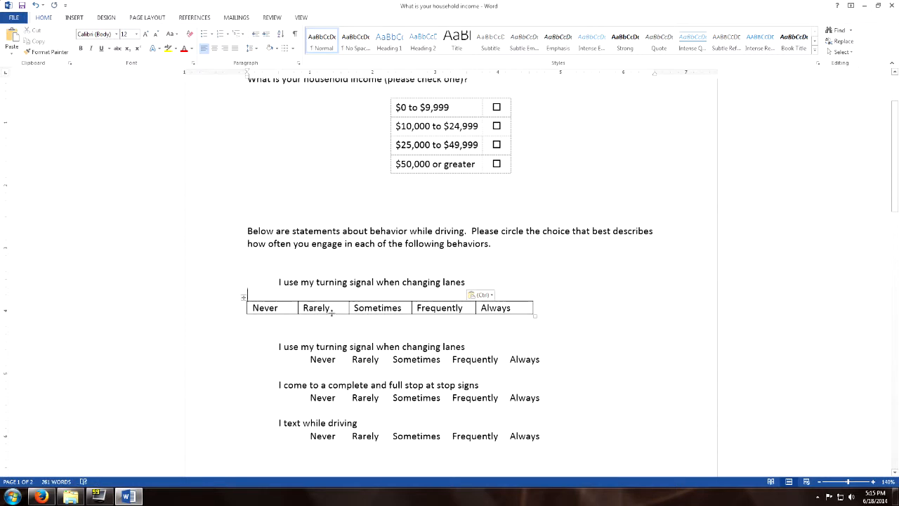
# Step: Make the pasted turning signal statement numbered item 1 and delete the blank line between it and the answer table
pyautogui.click(279, 282)
pyautogui.press('BackSpace')
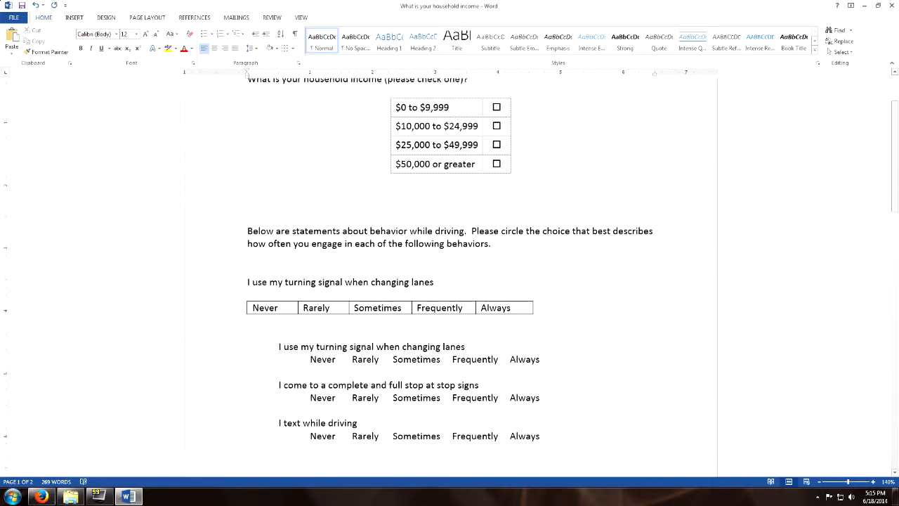
pyautogui.write('1.')
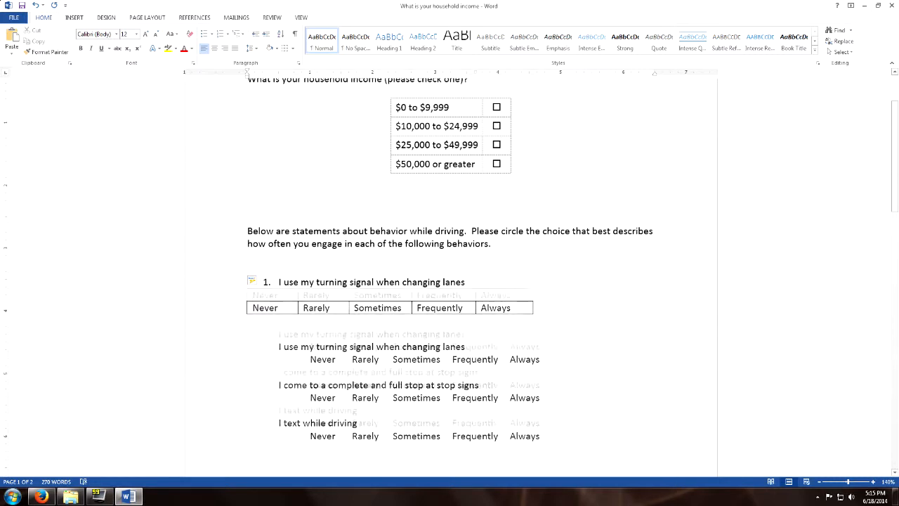
pyautogui.press('Delete')
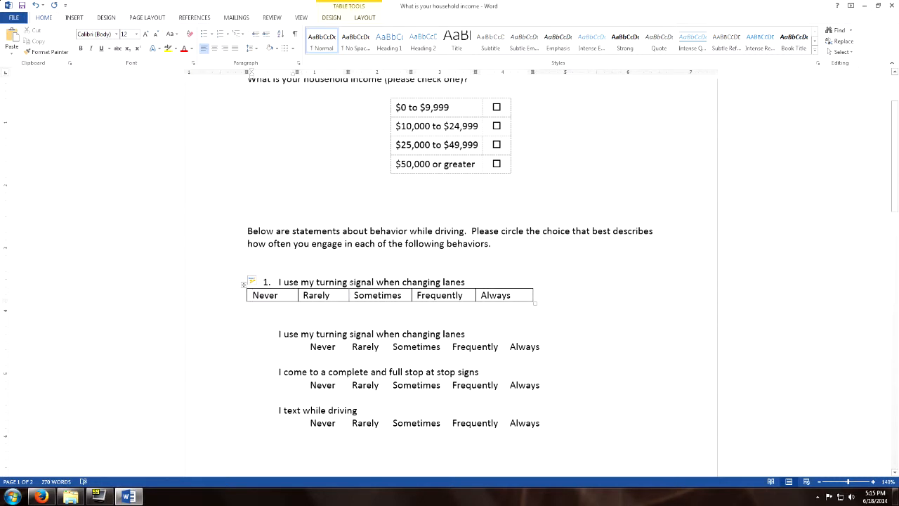
# Step: Center the answer choice table between the page margins
pyautogui.click(243, 284)
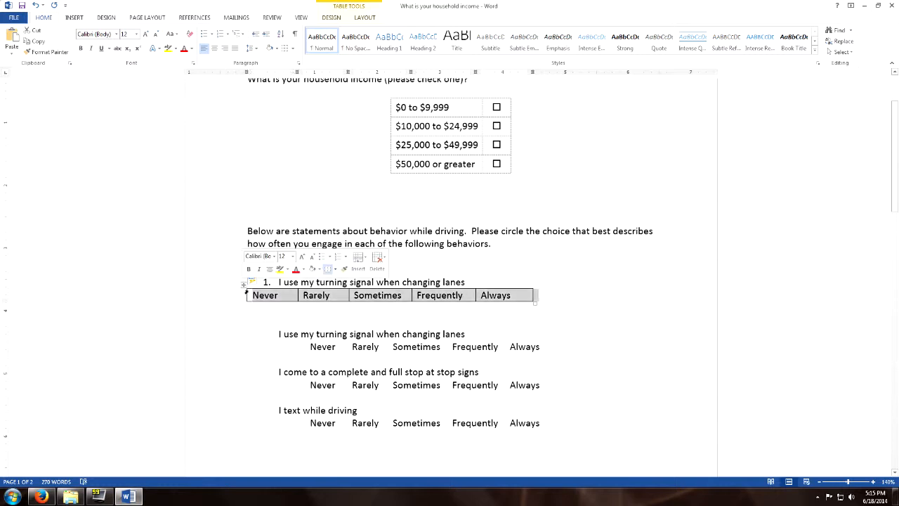
pyautogui.click(215, 47)
pyautogui.click(279, 319)
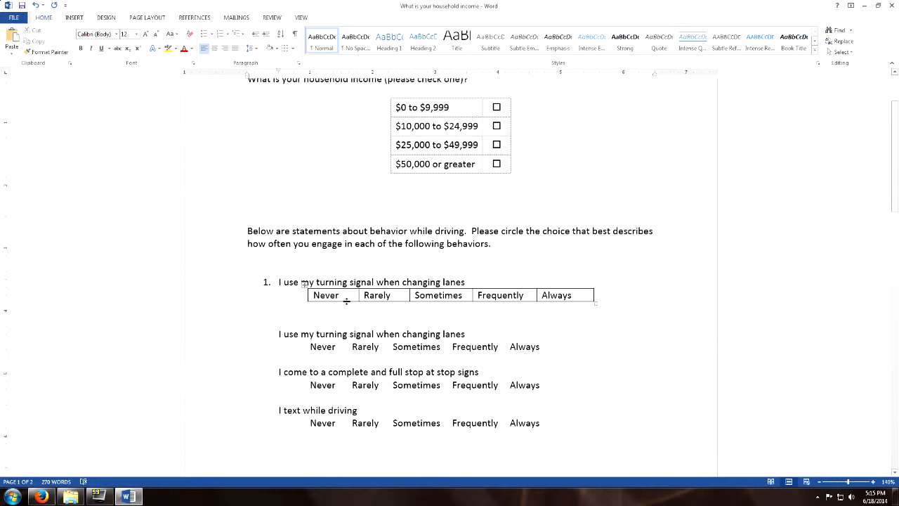
# Step: Specify a row height of 0.3 inches for the answer choice table in its table properties
pyautogui.doubleClick(311, 295)
pyautogui.rightClick(311, 297)
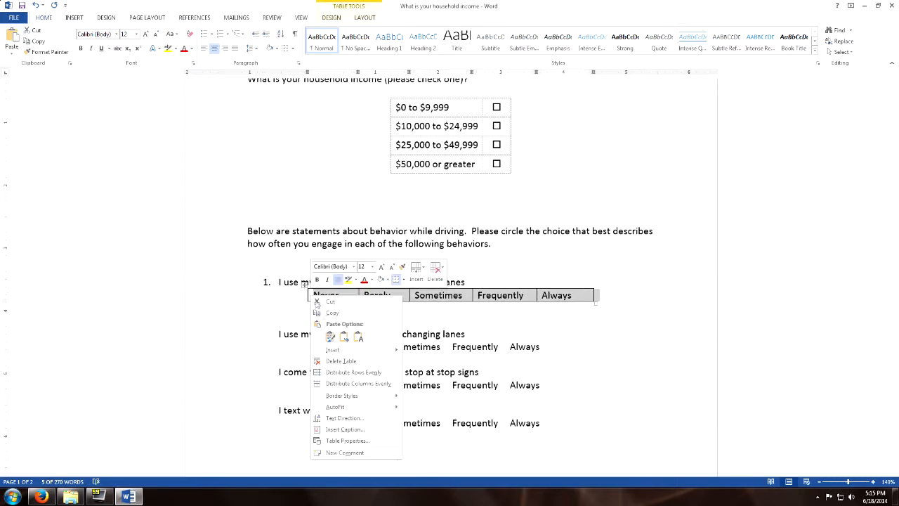
pyautogui.click(357, 440)
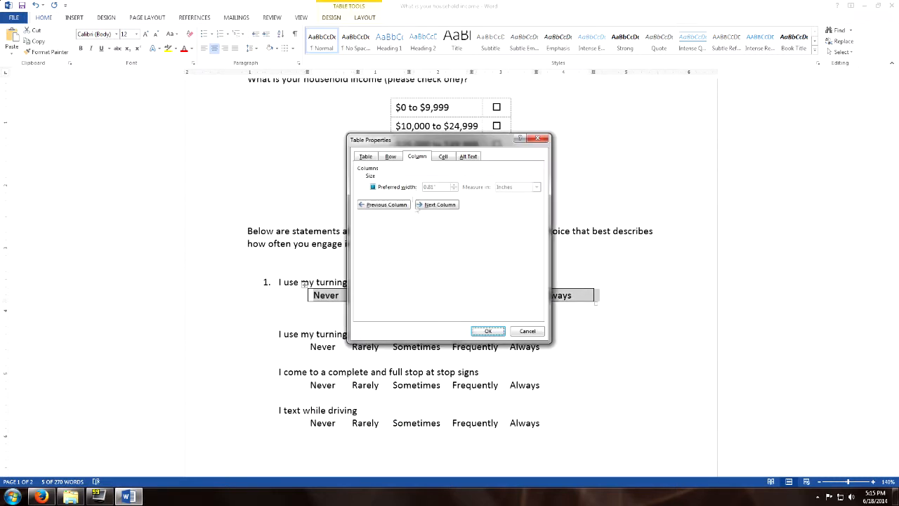
pyautogui.click(388, 157)
pyautogui.click(417, 156)
pyautogui.click(373, 186)
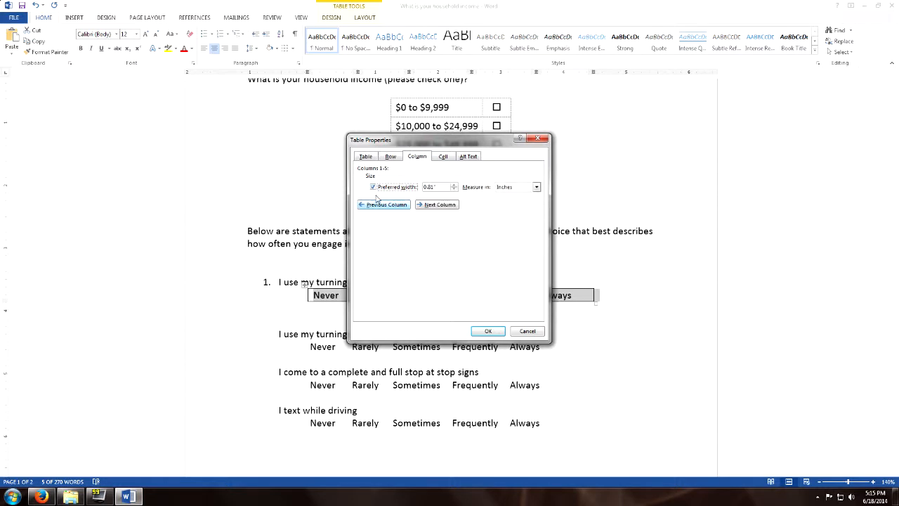
pyautogui.click(373, 186)
pyautogui.click(390, 156)
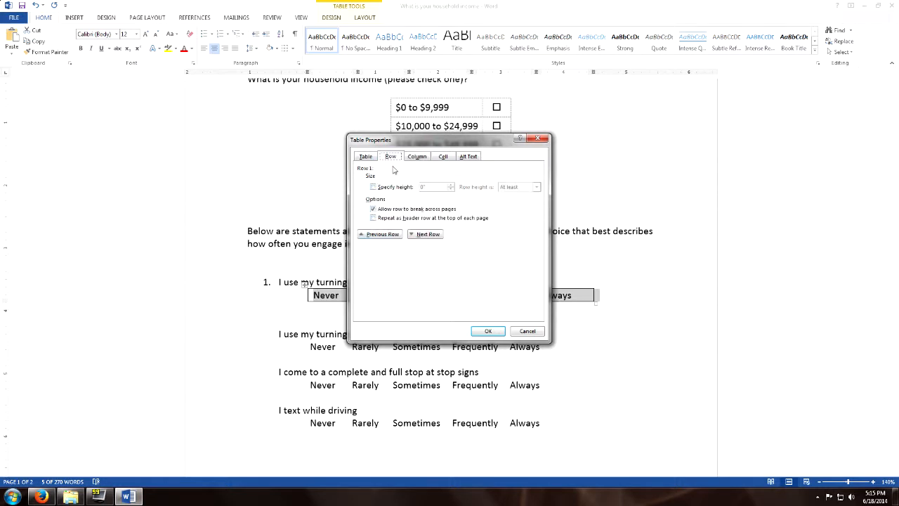
pyautogui.click(373, 187)
pyautogui.click(489, 331)
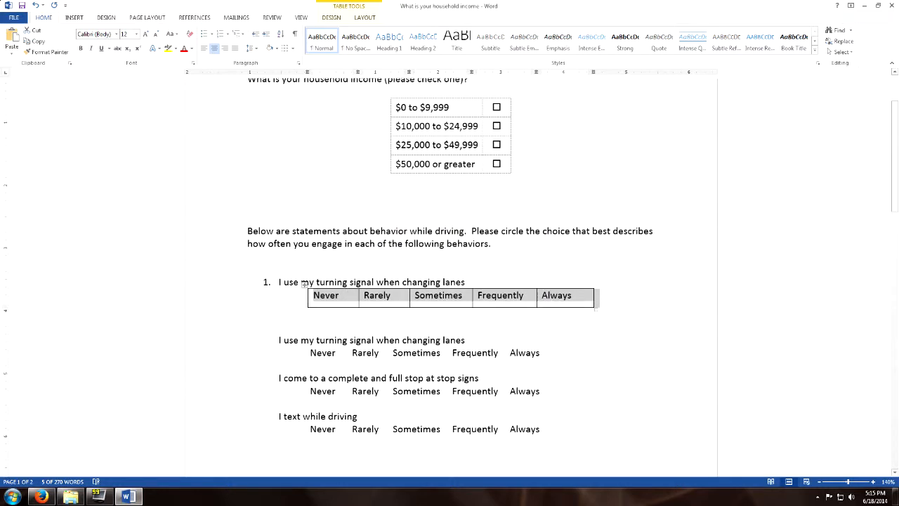
# Step: Center the text of all five answer choice cells both horizontally and vertically
pyautogui.click(344, 302)
pyautogui.doubleClick(309, 299)
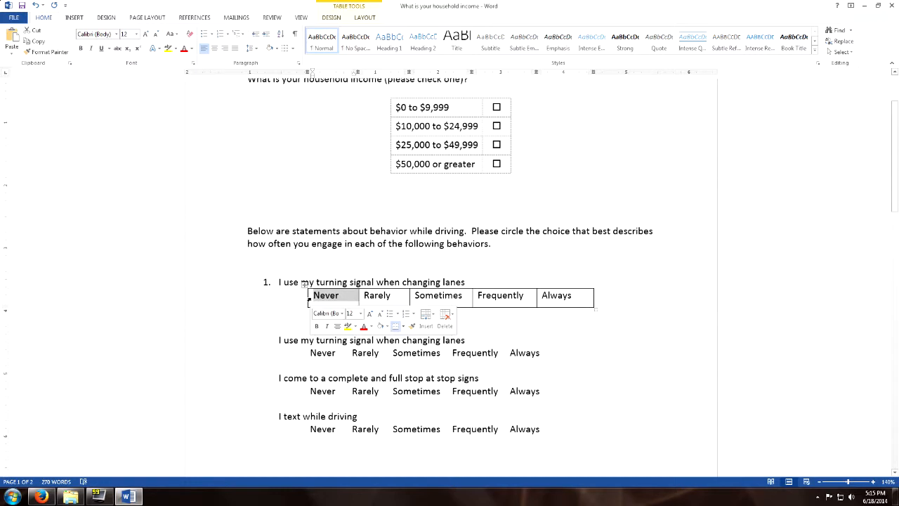
pyautogui.click(340, 19)
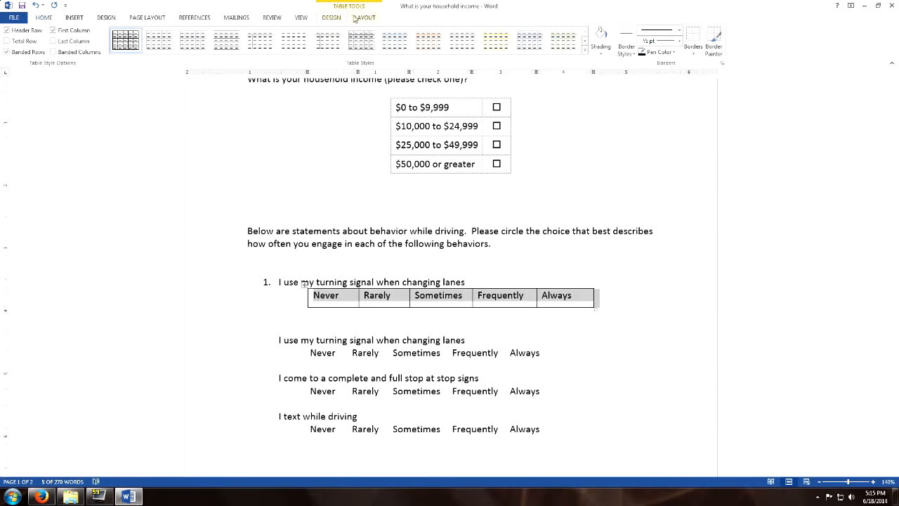
pyautogui.click(361, 19)
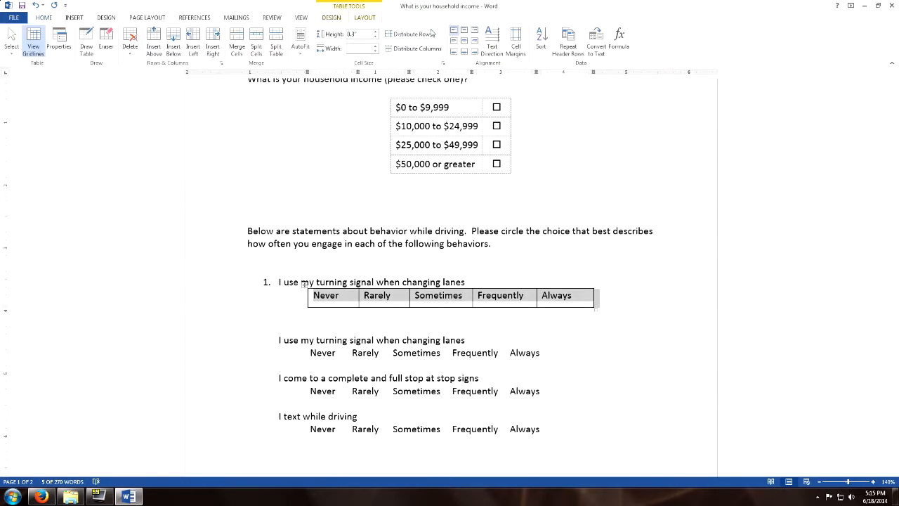
pyautogui.click(464, 46)
pyautogui.click(442, 339)
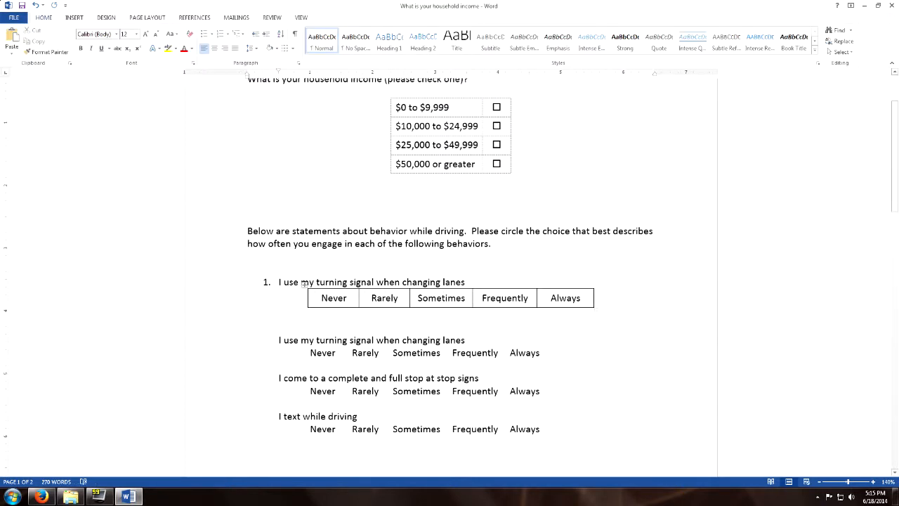
# Step: Remove all borders from the answer choice table
pyautogui.click(304, 283)
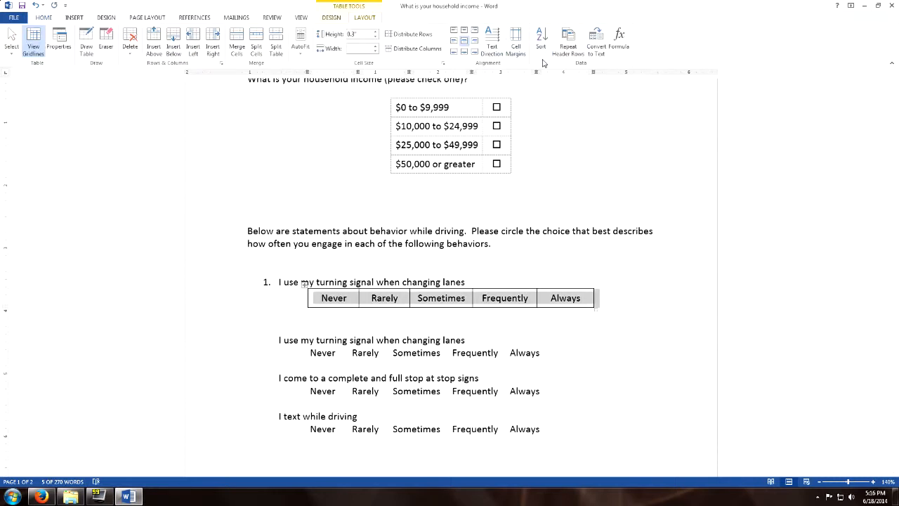
pyautogui.click(326, 18)
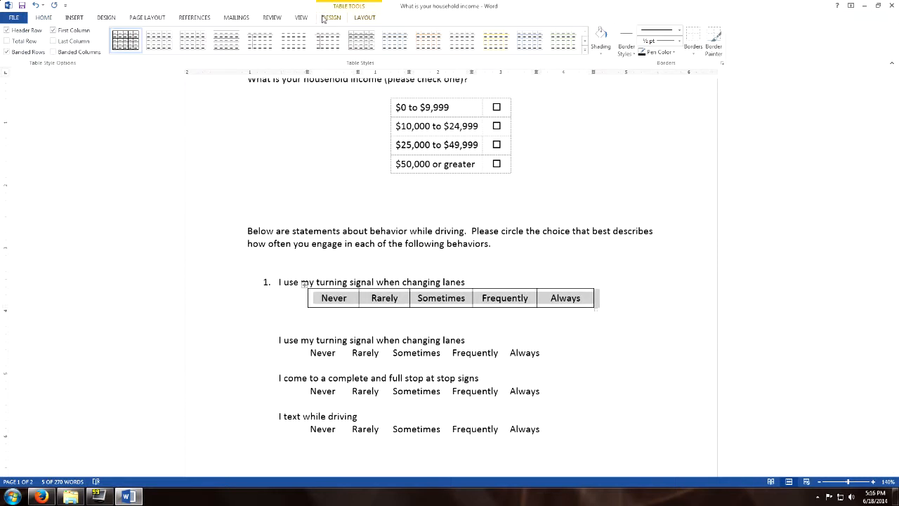
pyautogui.click(693, 36)
pyautogui.click(467, 340)
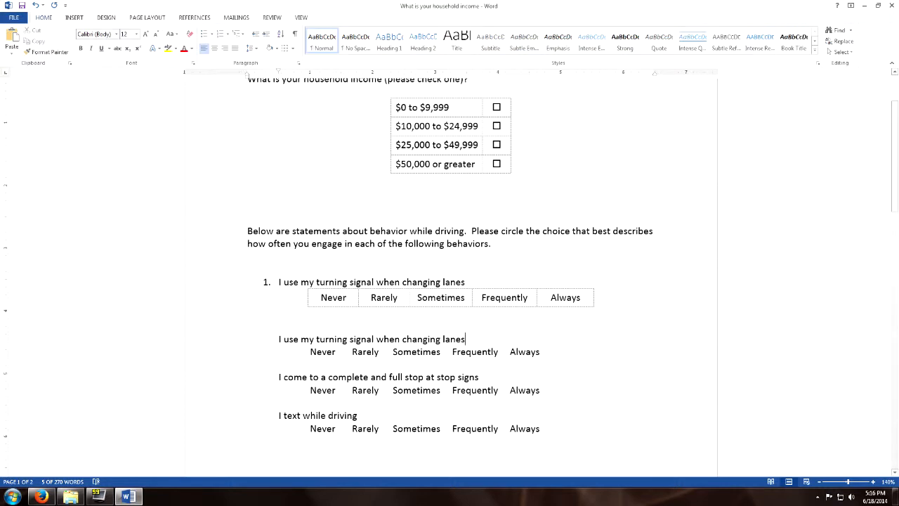
# Step: Examine the numbered question's answer spacing in an enlarged print preview, and return to the document to look over the remaining statements
pyautogui.hotkey('ctrl', 'p')
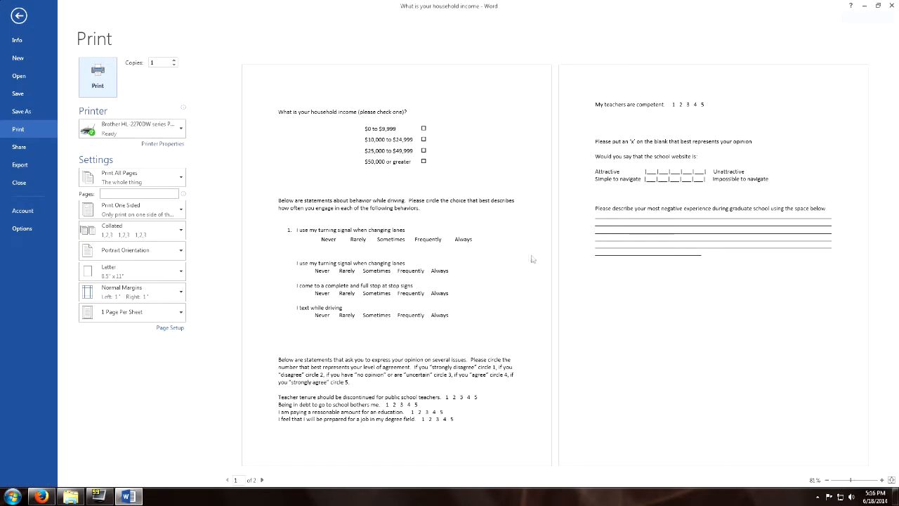
pyautogui.scroll(3, 417, 260)
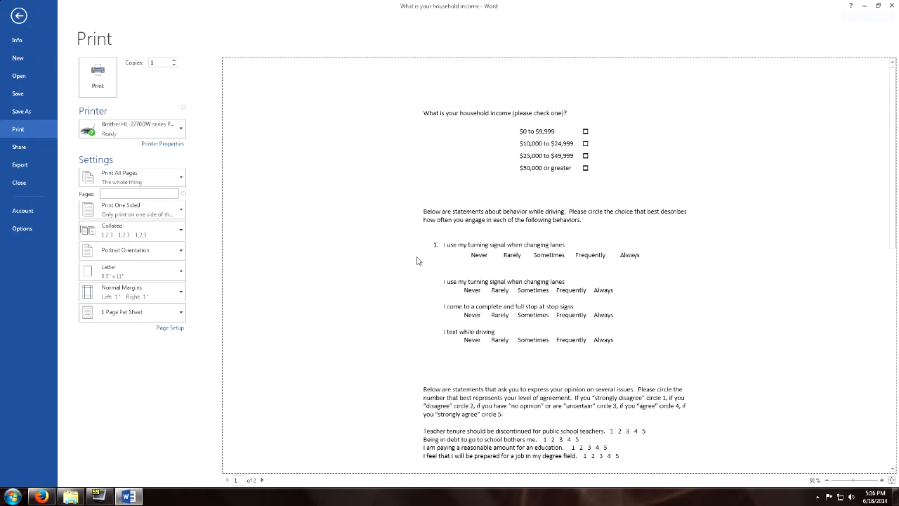
pyautogui.scroll(1, 417, 260)
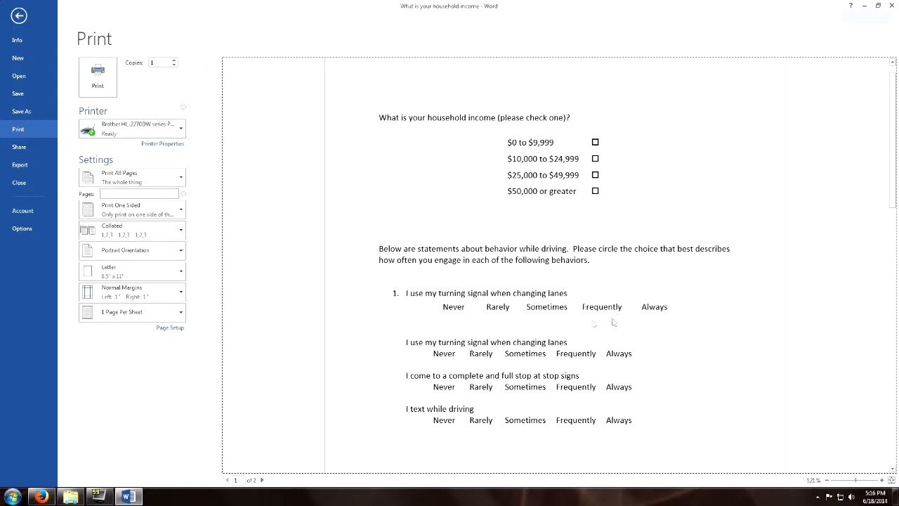
pyautogui.click(19, 16)
pyautogui.scroll(-6, 450, 281)
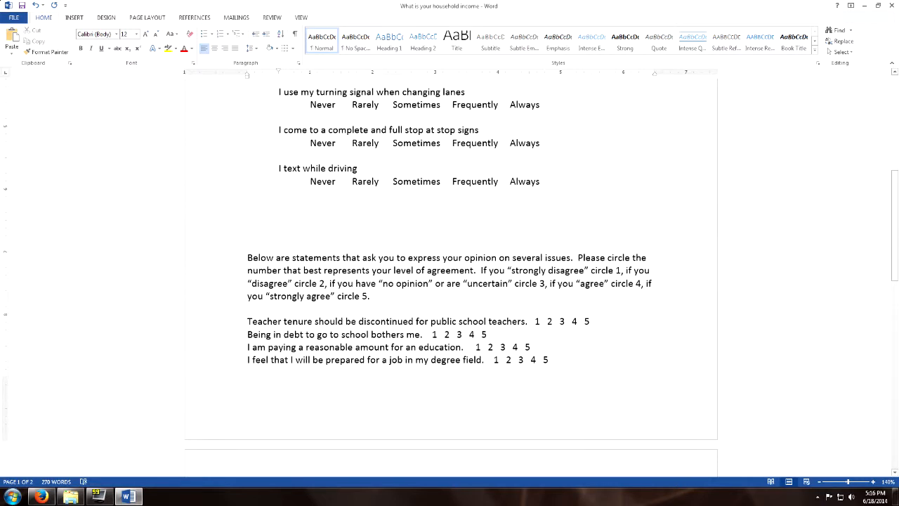
pyautogui.scroll(2, 450, 281)
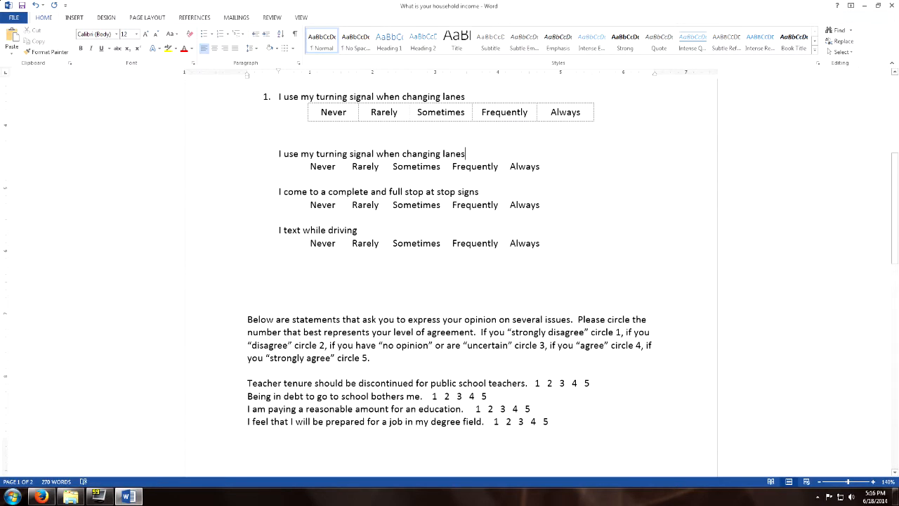
pyautogui.scroll(1, 449, 281)
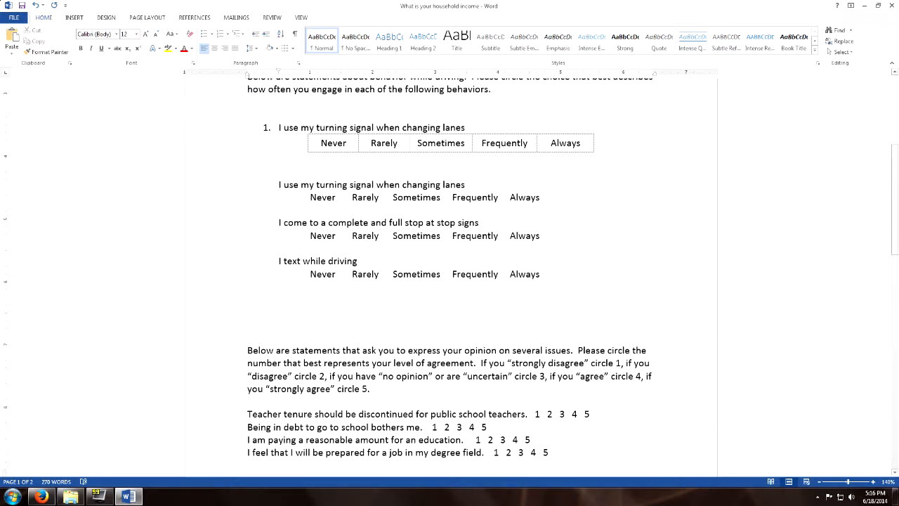
# Step: Create a new blank document and set its page orientation to landscape
pyautogui.click(14, 16)
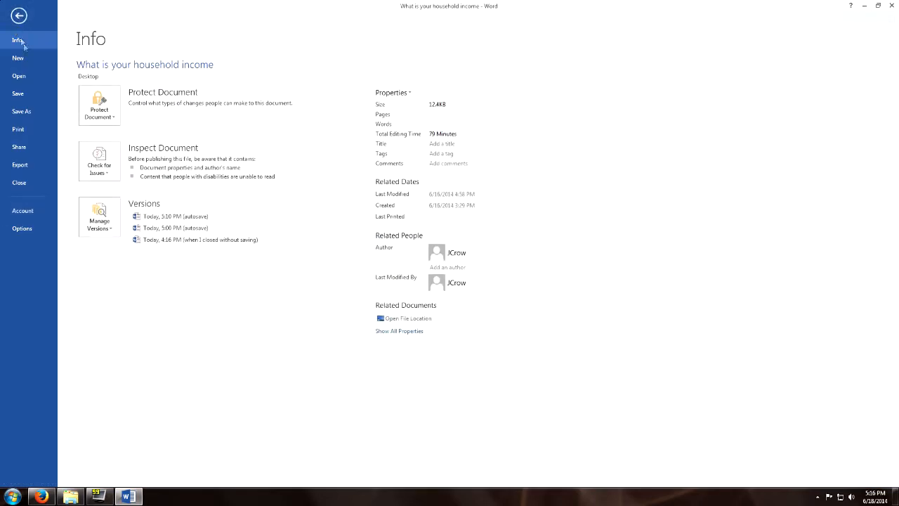
pyautogui.click(30, 60)
pyautogui.click(134, 145)
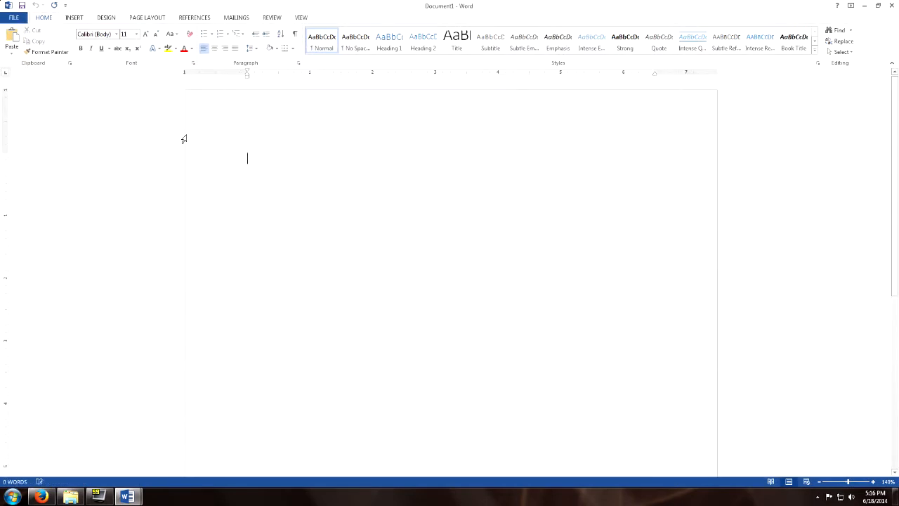
pyautogui.click(137, 18)
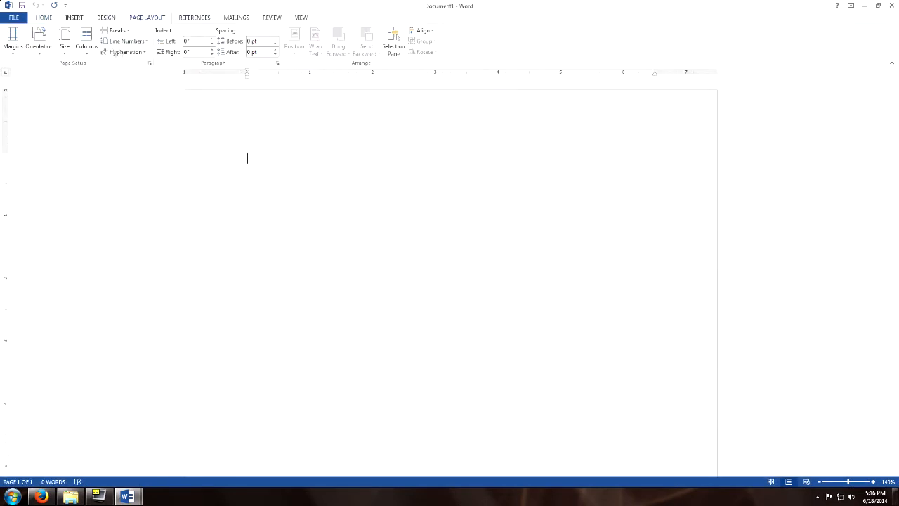
pyautogui.click(39, 42)
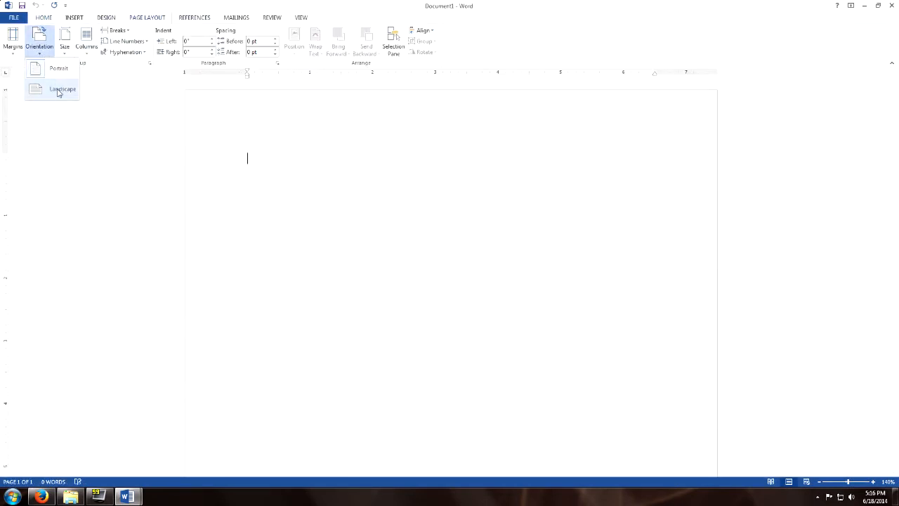
pyautogui.click(59, 91)
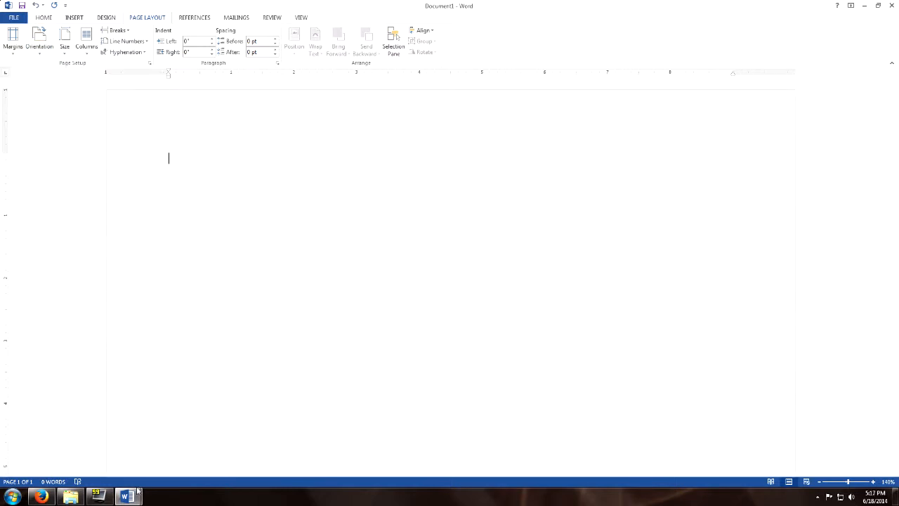
# Step: In the household income survey document, copy the five opinion statements with their 1 to 5 ratings, from teacher tenure through teachers' competence
pyautogui.moveTo(127, 496)
pyautogui.click(92, 445)
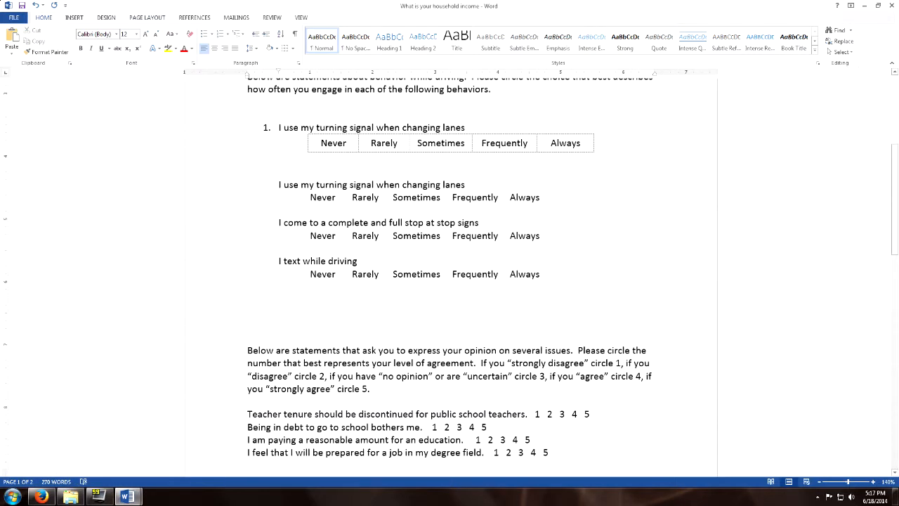
pyautogui.scroll(-2, 234, 325)
pyautogui.hotkey('shift', 'Down')
pyautogui.hotkey('shift', 'Down')
pyautogui.hotkey('shift', 'Down')
pyautogui.hotkey('shift', 'Down')
pyautogui.hotkey('shift', 'Down')
pyautogui.hotkey('shift', 'Down')
pyautogui.hotkey('shift', 'Down')
pyautogui.hotkey('shift', 'Down')
pyautogui.hotkey('shift', 'Down')
pyautogui.hotkey('shift', 'Down')
pyautogui.hotkey('shift', 'Down')
pyautogui.hotkey('shift', 'Down')
pyautogui.hotkey('shift', 'Down')
pyautogui.hotkey('shift', 'Down')
pyautogui.hotkey('shift', 'Down')
pyautogui.hotkey('shift', 'Down')
pyautogui.hotkey('shift', 'Down')
pyautogui.hotkey('shift', 'Down')
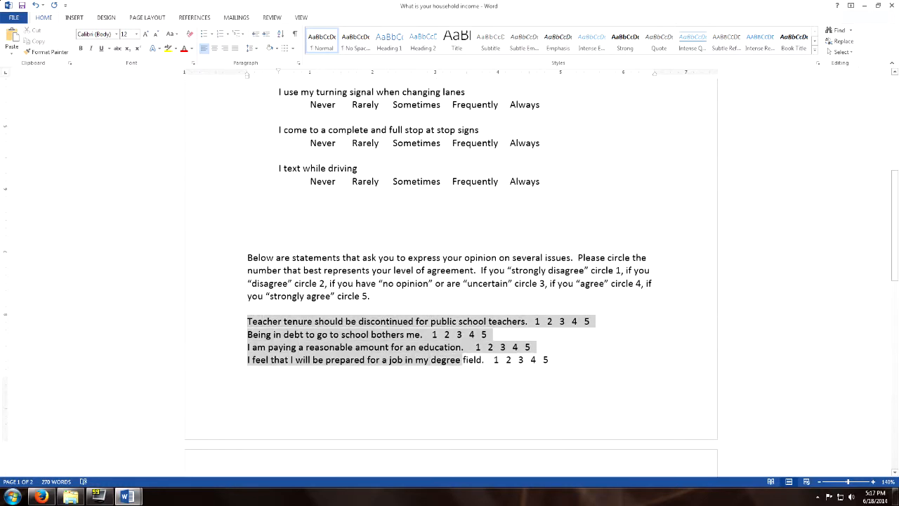
pyautogui.hotkey('shift', 'Up')
pyautogui.hotkey('shift', 'Up')
pyautogui.hotkey('shift', 'Up')
pyautogui.hotkey('shift', 'Up')
pyautogui.hotkey('shift', 'Up')
pyautogui.hotkey('shift', 'Up')
pyautogui.hotkey('shift', 'Up')
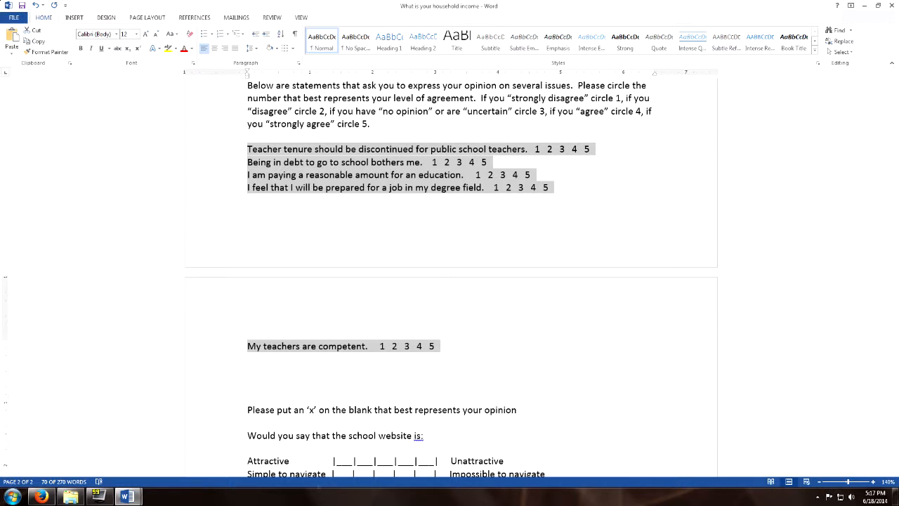
# Step: Paste the copied statements into the blank landscape document and add three empty lines above them
pyautogui.click(128, 496)
pyautogui.click(193, 446)
pyautogui.hotkey('ctrl', 'v')
pyautogui.press('Up')
pyautogui.press('Up')
pyautogui.press('Up')
pyautogui.press('Return')
pyautogui.press('Return')
pyautogui.press('Return')
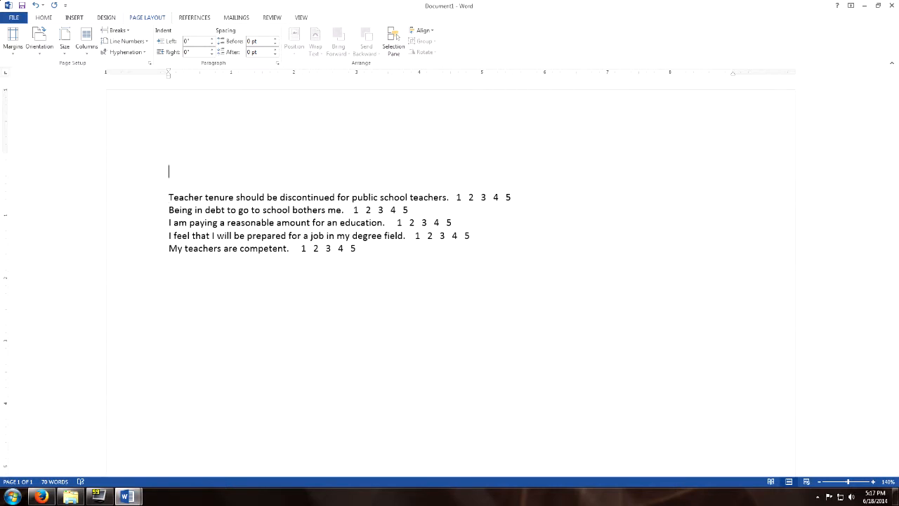
# Step: Examine the agreement scale wording in the survey's opinion instructions, and return to the landscape document
pyautogui.moveTo(127, 497)
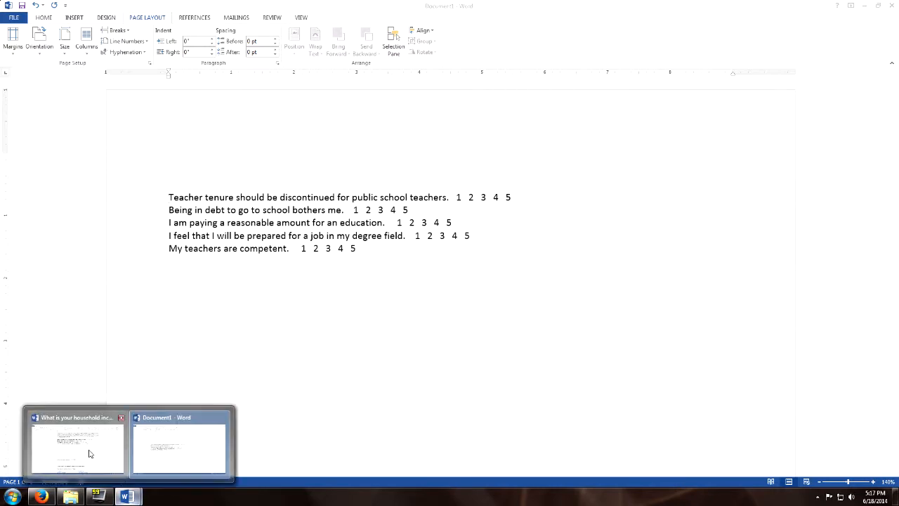
pyautogui.click(89, 454)
pyautogui.click(415, 187)
pyautogui.scroll(2, 415, 249)
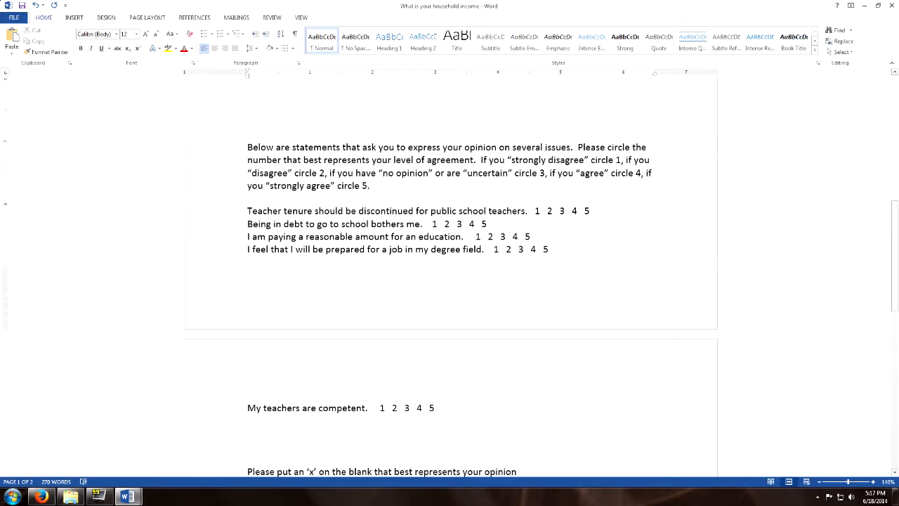
pyautogui.click(481, 160)
pyautogui.moveTo(477, 159); pyautogui.dragTo(520, 191)
pyautogui.click(488, 173)
pyautogui.moveTo(481, 160); pyautogui.dragTo(498, 197)
pyautogui.click(450, 188)
pyautogui.moveTo(127, 496)
pyautogui.click(179, 449)
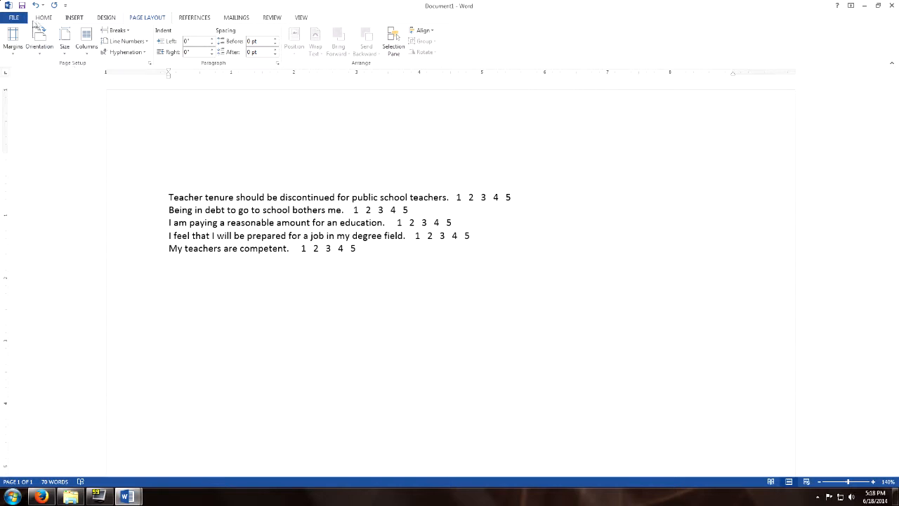
# Step: Insert a table with six columns and five rows above the pasted statements
pyautogui.click(73, 17)
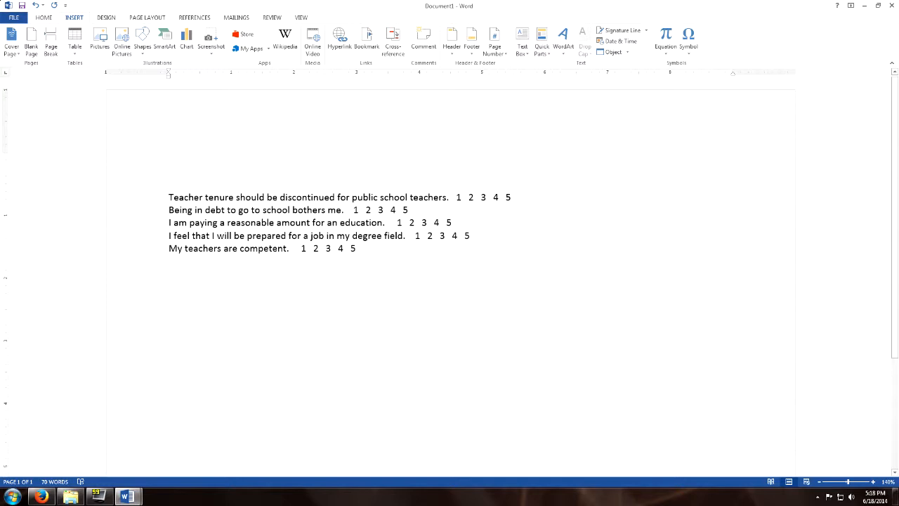
pyautogui.click(75, 42)
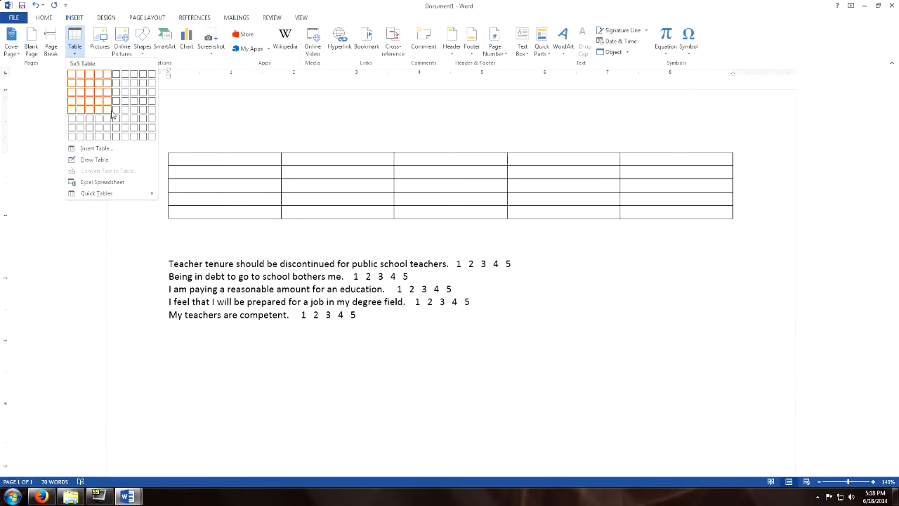
pyautogui.click(116, 115)
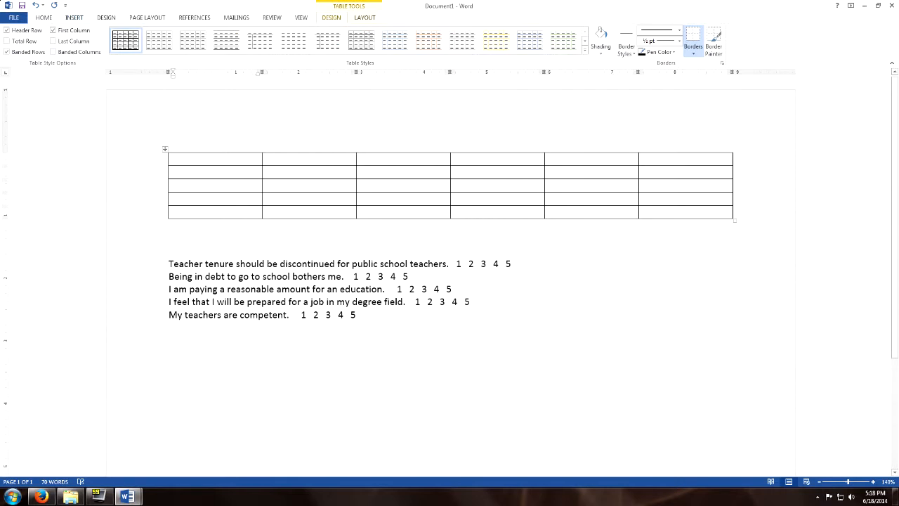
# Step: Try to paste a copy of the five rated statements into all cells of the table
pyautogui.moveTo(356, 315); pyautogui.dragTo(169, 264)
pyautogui.hotkey('ctrl', 'c')
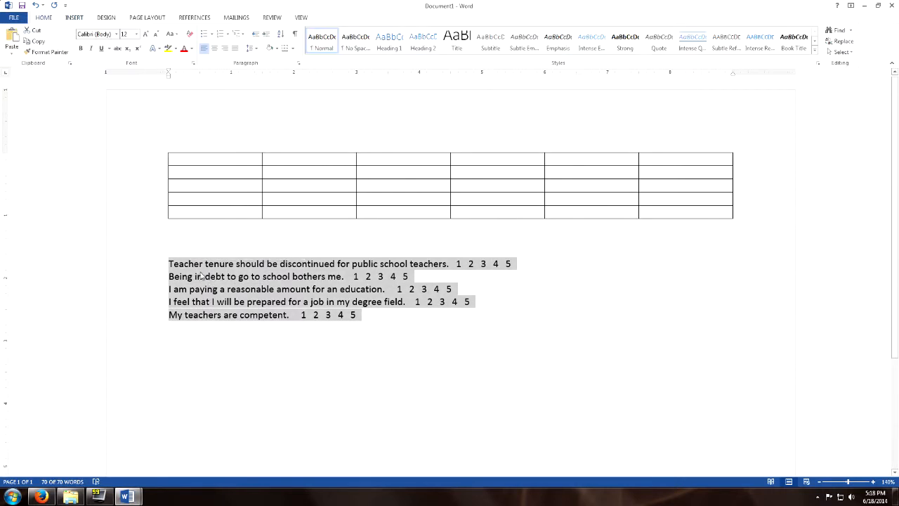
pyautogui.moveTo(168, 149); pyautogui.dragTo(682, 216)
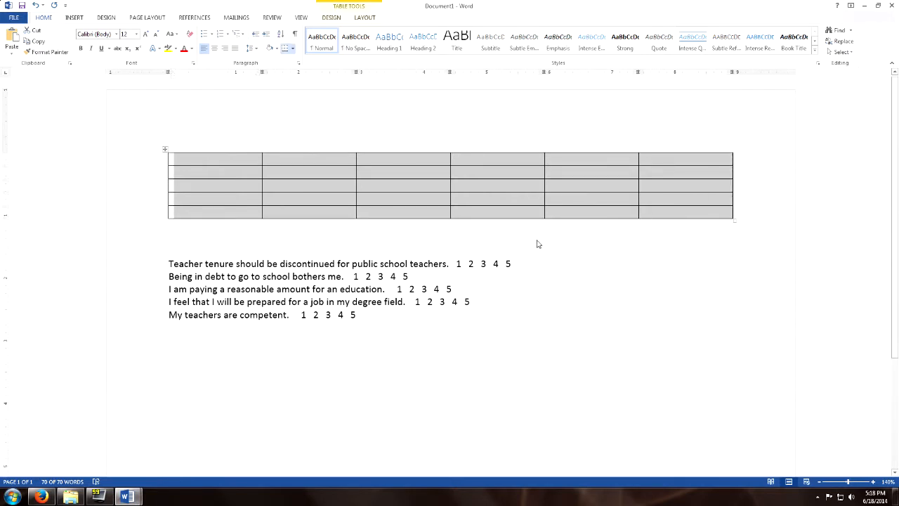
pyautogui.hotkey('ctrl', 'v')
pyautogui.hotkey('ctrl', 'z')
pyautogui.click(170, 327)
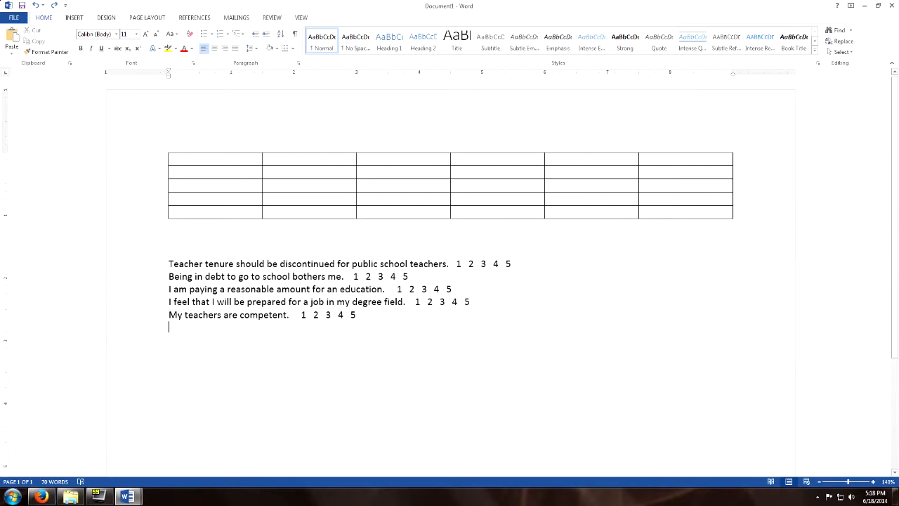
# Step: Delete the 1 to 5 ratings after the first two statements below the table, keeping each statement on its own line
pyautogui.moveTo(458, 264); pyautogui.dragTo(519, 264)
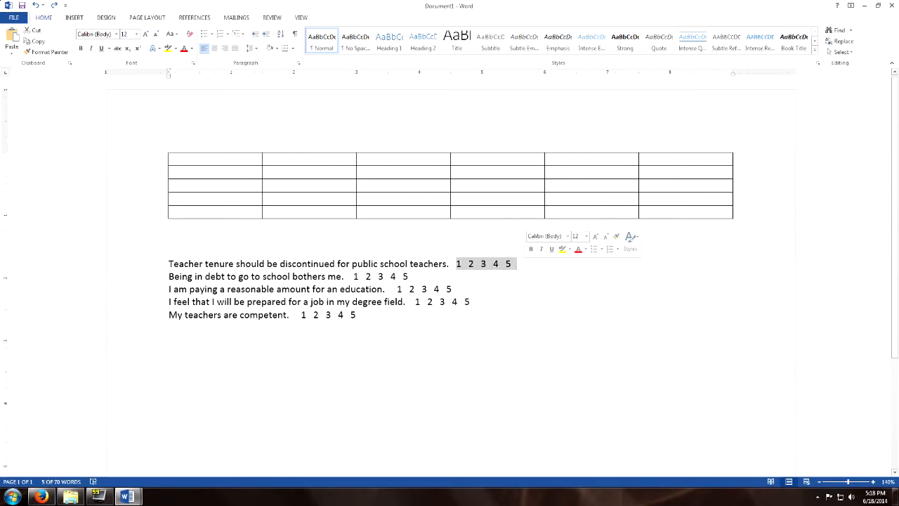
pyautogui.write('\\')
pyautogui.press('BackSpace')
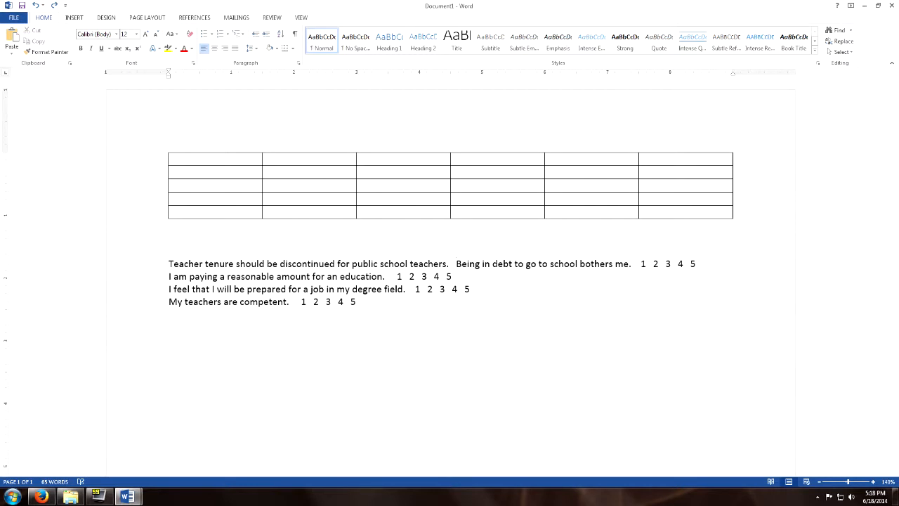
pyautogui.press('Return')
pyautogui.hotkey('shift', 'Left')
pyautogui.hotkey('shift', 'Left')
pyautogui.hotkey('shift', 'Left')
pyautogui.hotkey('shift', 'Left')
pyautogui.hotkey('shift', 'Left')
pyautogui.hotkey('shift', 'Left')
pyautogui.hotkey('shift', 'Left')
pyautogui.hotkey('shift', 'Left')
pyautogui.hotkey('shift', 'Left')
pyautogui.hotkey('shift', 'Left')
pyautogui.hotkey('shift', 'Left')
pyautogui.hotkey('shift', 'Left')
pyautogui.hotkey('shift', 'Left')
pyautogui.hotkey('shift', 'Left')
pyautogui.hotkey('shift', 'Left')
pyautogui.hotkey('shift', 'Left')
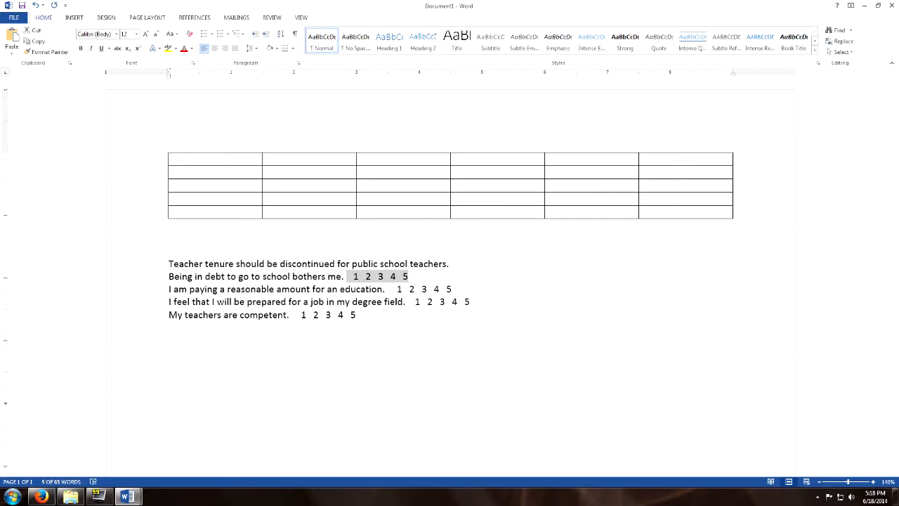
pyautogui.press('BackSpace')
# Step: Delete the 1 to 5 ratings after the last three statements below the table
pyautogui.hotkey('shift', 'Left')
pyautogui.hotkey('shift', 'Left')
pyautogui.hotkey('shift', 'Left')
pyautogui.hotkey('shift', 'Left')
pyautogui.hotkey('shift', 'Left')
pyautogui.hotkey('shift', 'Left')
pyautogui.hotkey('shift', 'Left')
pyautogui.hotkey('shift', 'Left')
pyautogui.hotkey('shift', 'Left')
pyautogui.hotkey('shift', 'Left')
pyautogui.hotkey('shift', 'Left')
pyautogui.hotkey('shift', 'Left')
pyautogui.hotkey('shift', 'Left')
pyautogui.hotkey('shift', 'Left')
pyautogui.hotkey('shift', 'Left')
pyautogui.hotkey('shift', 'Left')
pyautogui.hotkey('shift', 'Left')
pyautogui.hotkey('shift', 'Left')
pyautogui.hotkey('shift', 'Left')
pyautogui.hotkey('shift', 'Left')
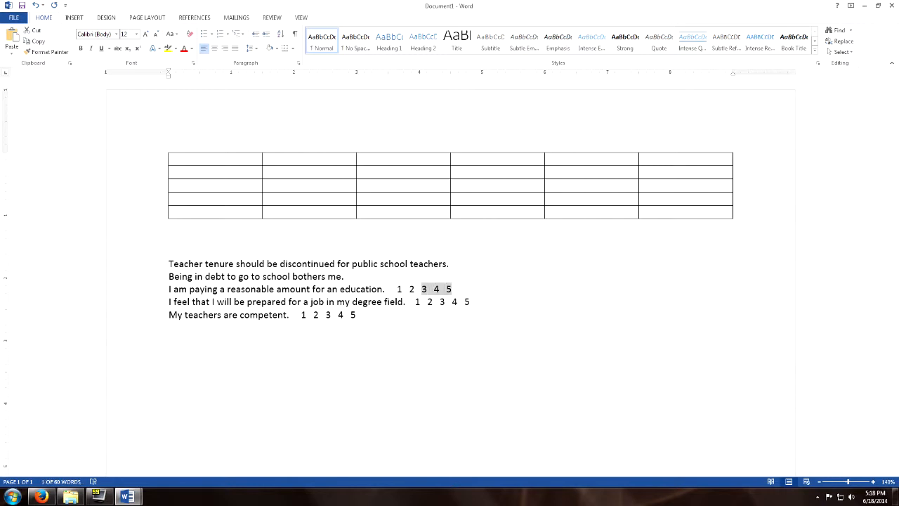
pyautogui.press('BackSpace')
pyautogui.hotkey('shift', 'Left')
pyautogui.hotkey('shift', 'Left')
pyautogui.hotkey('shift', 'Left')
pyautogui.hotkey('shift', 'Left')
pyautogui.hotkey('shift', 'Left')
pyautogui.hotkey('shift', 'Left')
pyautogui.hotkey('shift', 'Left')
pyautogui.hotkey('shift', 'Left')
pyautogui.hotkey('shift', 'Left')
pyautogui.hotkey('shift', 'Left')
pyautogui.hotkey('shift', 'Left')
pyautogui.hotkey('shift', 'Left')
pyautogui.hotkey('shift', 'Left')
pyautogui.hotkey('shift', 'Left')
pyautogui.hotkey('shift', 'Left')
pyautogui.hotkey('shift', 'Left')
pyautogui.hotkey('shift', 'Left')
pyautogui.hotkey('shift', 'Left')
pyautogui.hotkey('shift', 'Left')
pyautogui.hotkey('shift', 'Left')
pyautogui.press('BackSpace')
pyautogui.press('Down')
pyautogui.hotkey('shift', 'Left')
pyautogui.hotkey('shift', 'Left')
pyautogui.hotkey('shift', 'Left')
pyautogui.hotkey('shift', 'Left')
pyautogui.hotkey('shift', 'Left')
pyautogui.hotkey('shift', 'Left')
pyautogui.hotkey('shift', 'Left')
pyautogui.hotkey('shift', 'Left')
pyautogui.hotkey('shift', 'Left')
pyautogui.hotkey('shift', 'Left')
pyautogui.hotkey('shift', 'Left')
pyautogui.hotkey('shift', 'Left')
pyautogui.hotkey('shift', 'Left')
pyautogui.hotkey('shift', 'Left')
pyautogui.hotkey('shift', 'Left')
pyautogui.press('BackSpace')
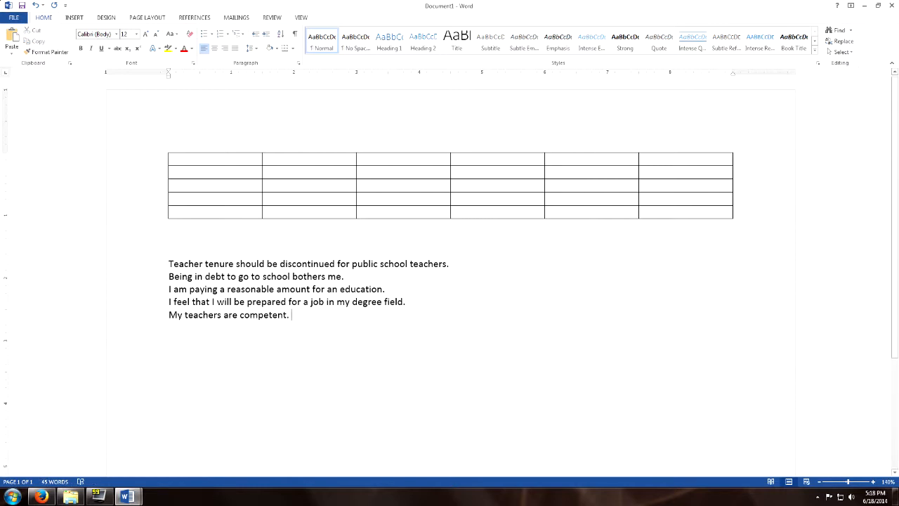
# Step: Copy the five statements without ratings into the table's first column, one statement per row
pyautogui.hotkey('shift', 'Up')
pyautogui.hotkey('shift', 'Up')
pyautogui.hotkey('shift', 'Up')
pyautogui.hotkey('shift', 'Up')
pyautogui.hotkey('shift', 'Home')
pyautogui.hotkey('ctrl', 'c')
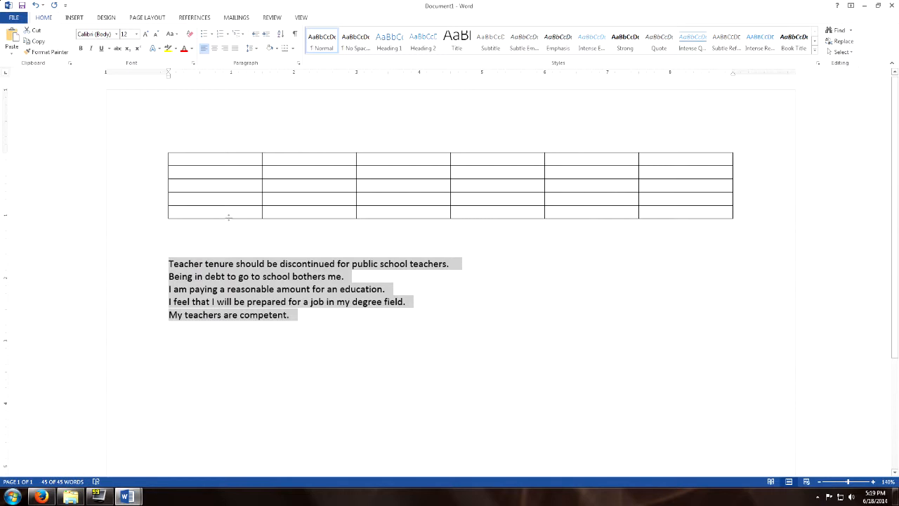
pyautogui.moveTo(210, 158); pyautogui.dragTo(213, 213)
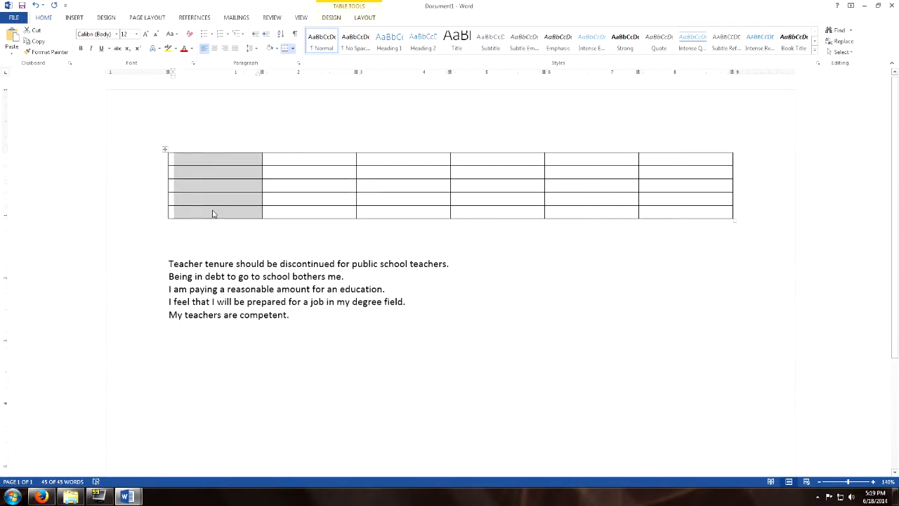
pyautogui.hotkey('ctrl', 'v')
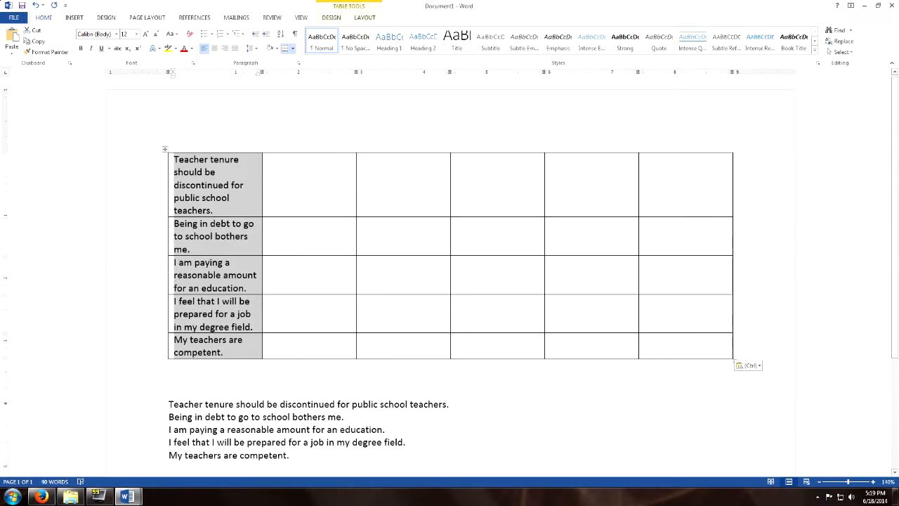
# Step: Enter the ratings 1 to 5 beside the first statement and copy them into the other four table rows
pyautogui.click(269, 160)
pyautogui.write('1')
pyautogui.press('Tab')
pyautogui.write('2')
pyautogui.press('Tab')
pyautogui.write('3')
pyautogui.press('Tab')
pyautogui.write('4')
pyautogui.press('Tab')
pyautogui.write('5')
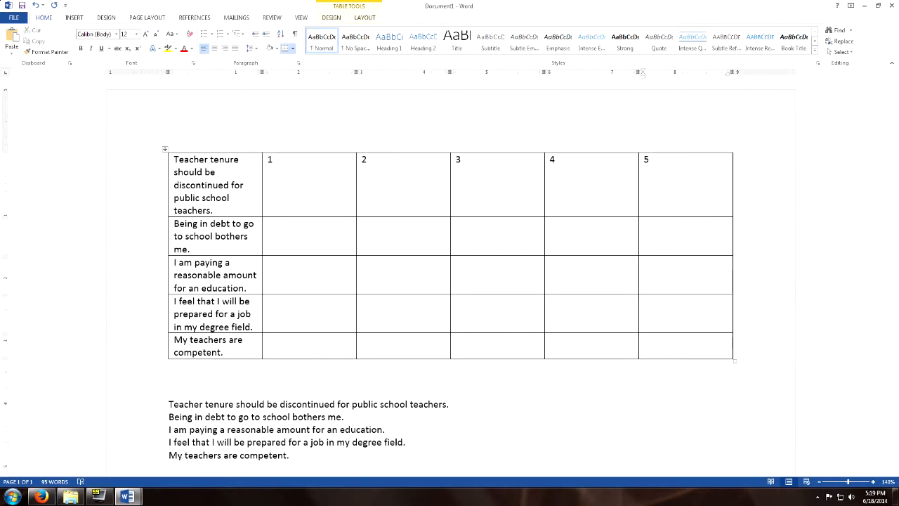
pyautogui.moveTo(653, 161); pyautogui.dragTo(695, 341)
pyautogui.hotkey('ctrl', 'v')
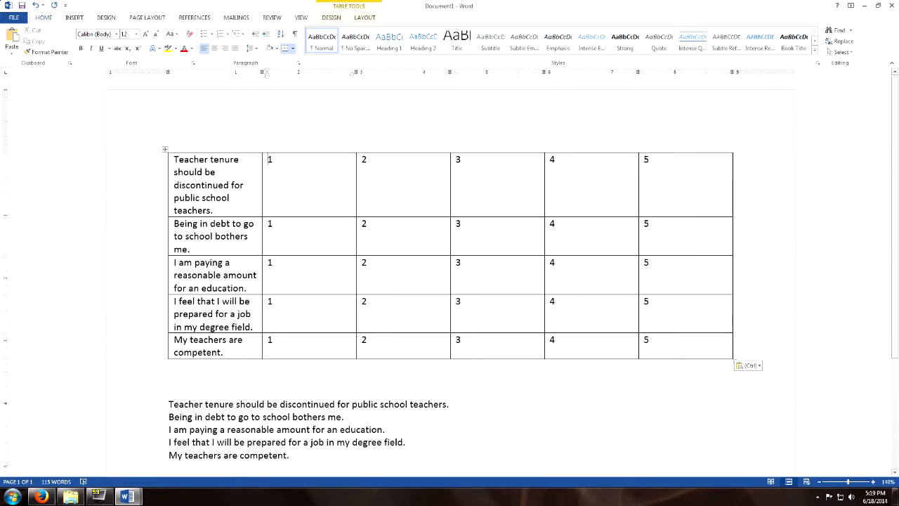
pyautogui.rightClick(173, 200)
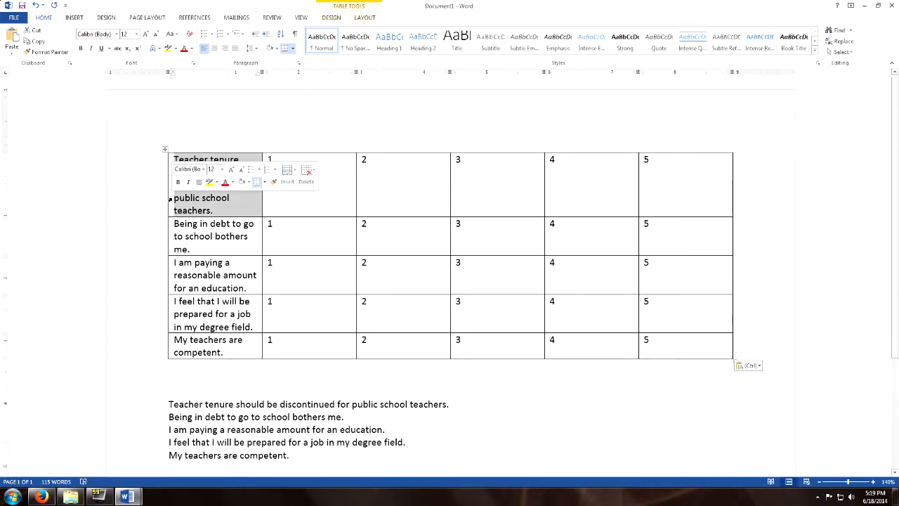
pyautogui.press('Escape')
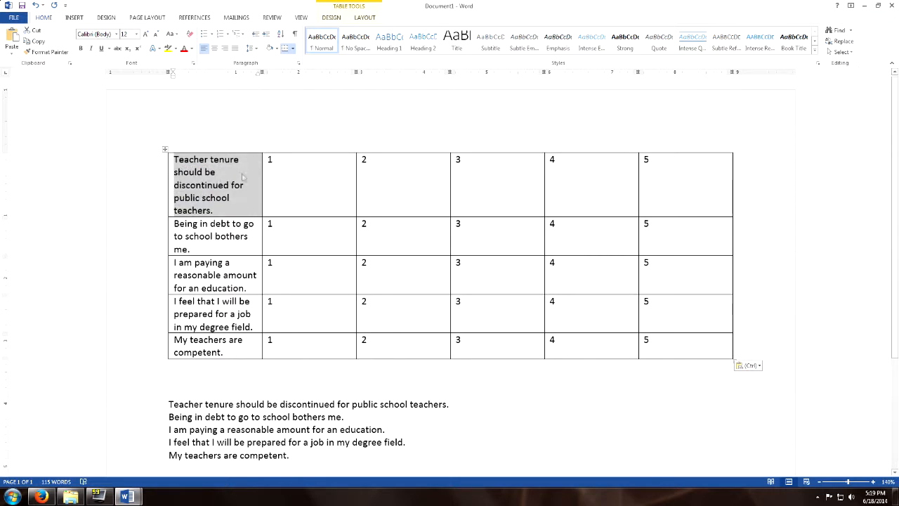
pyautogui.doubleClick(177, 190)
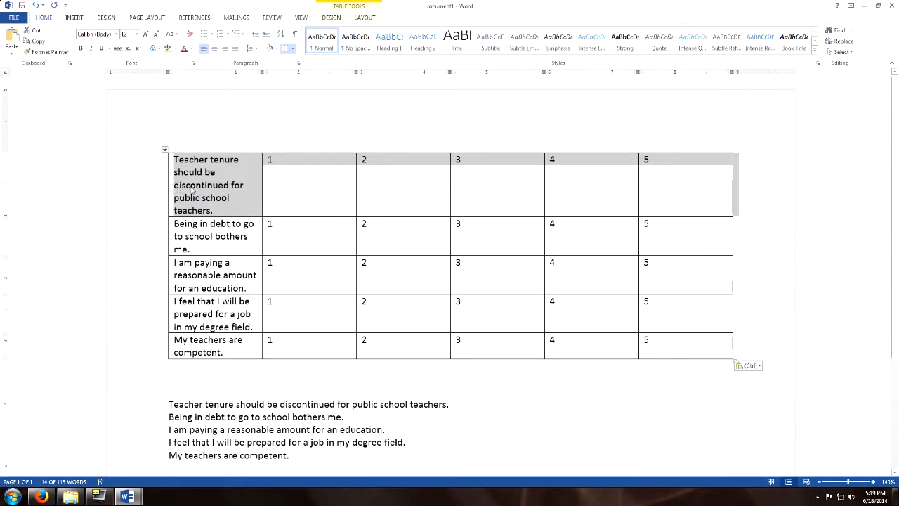
pyautogui.click(566, 228)
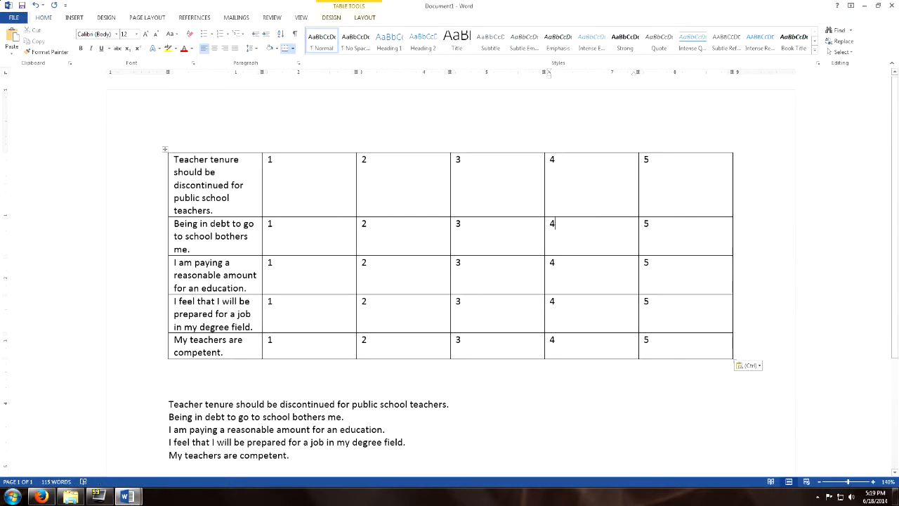
# Step: Insert an empty row above the first statement's row in the table
pyautogui.doubleClick(169, 189)
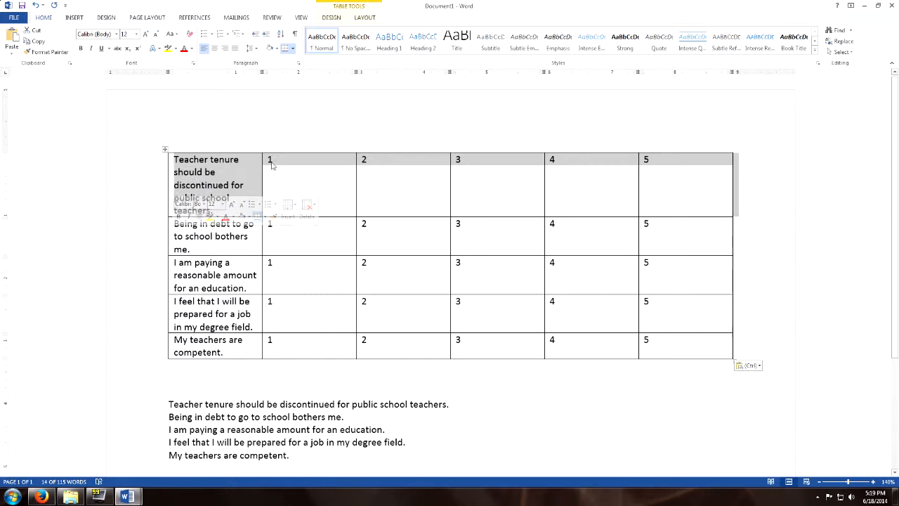
pyautogui.rightClick(202, 185)
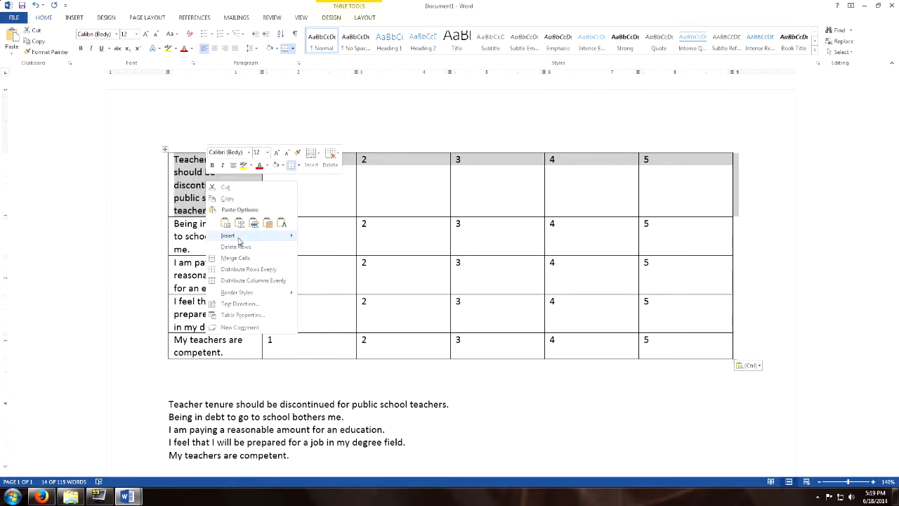
pyautogui.moveTo(238, 239)
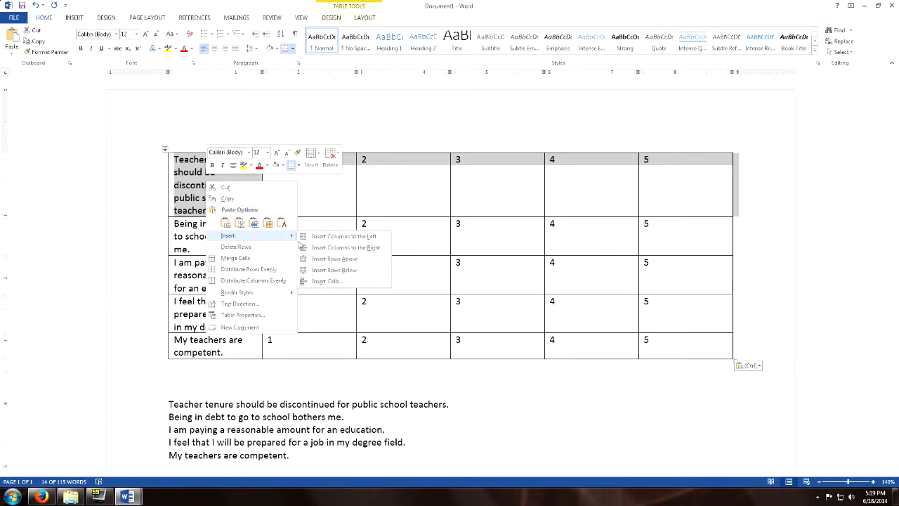
pyautogui.click(336, 260)
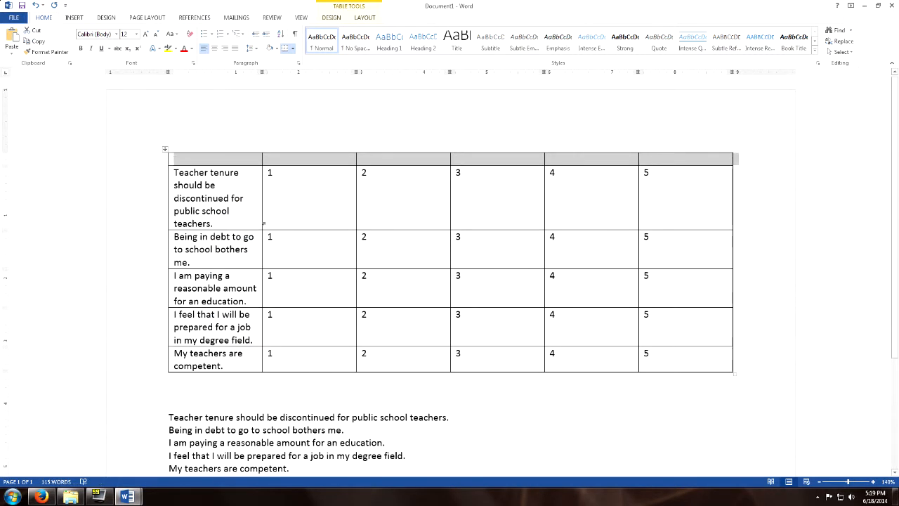
# Step: Place the cursor in the empty top row above the 1 ratings, and switch to the household income survey document to check the agreement scale wording
pyautogui.click(363, 172)
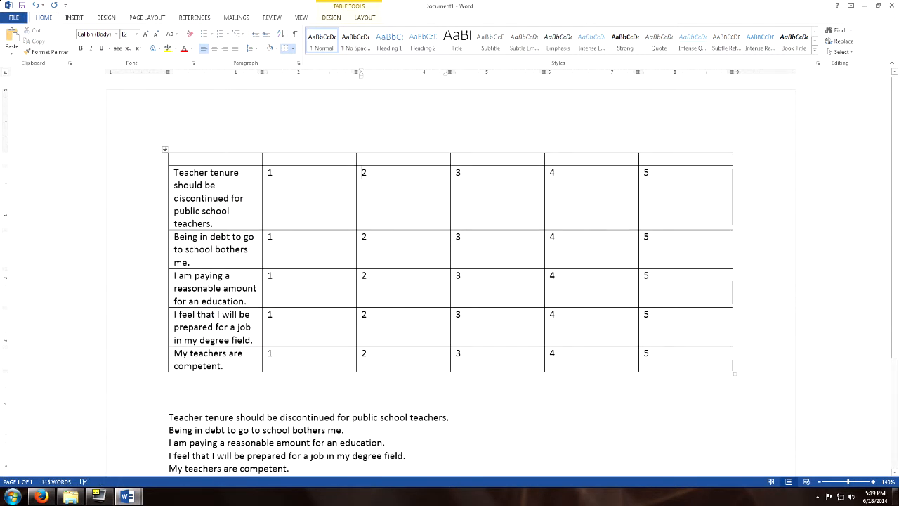
pyautogui.click(300, 159)
pyautogui.click(127, 496)
pyautogui.click(107, 457)
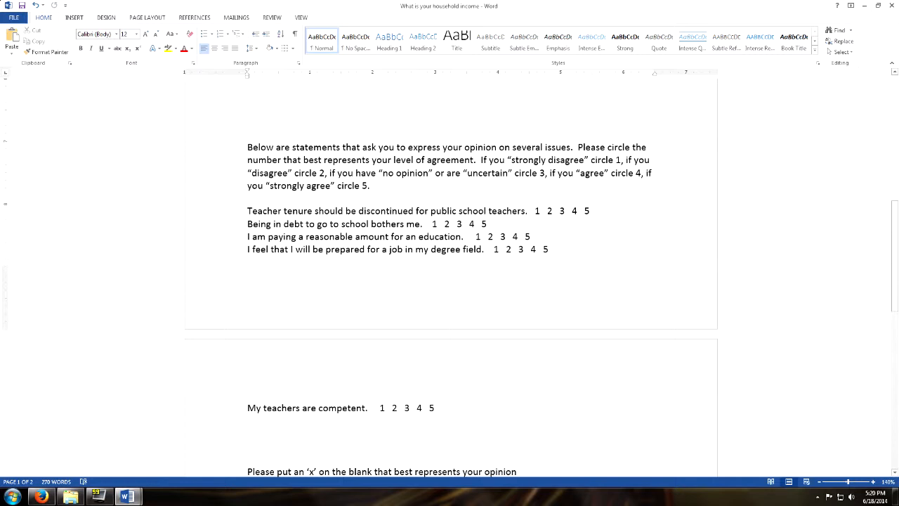
# Step: Switch to Document1 and enter the headings "Strongly agree" and "Agree" above the table's 1 and 2 columns
pyautogui.moveTo(127, 496)
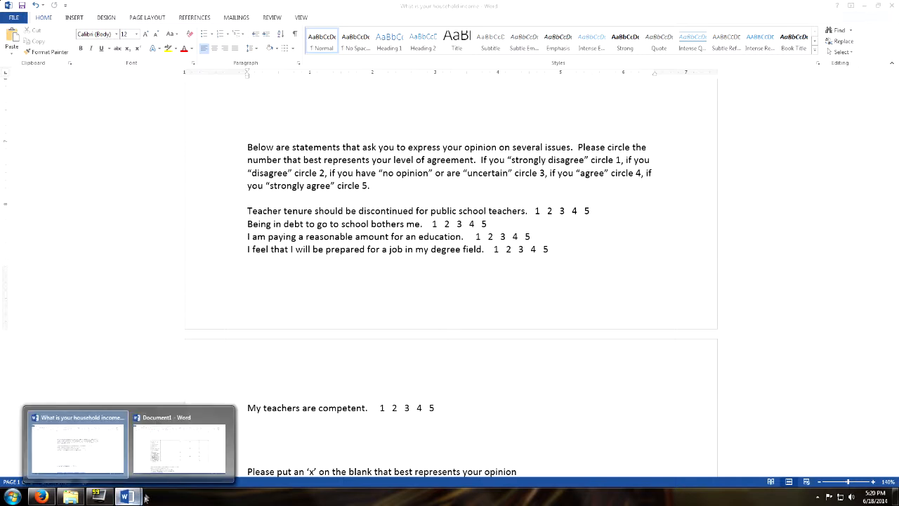
pyautogui.click(169, 448)
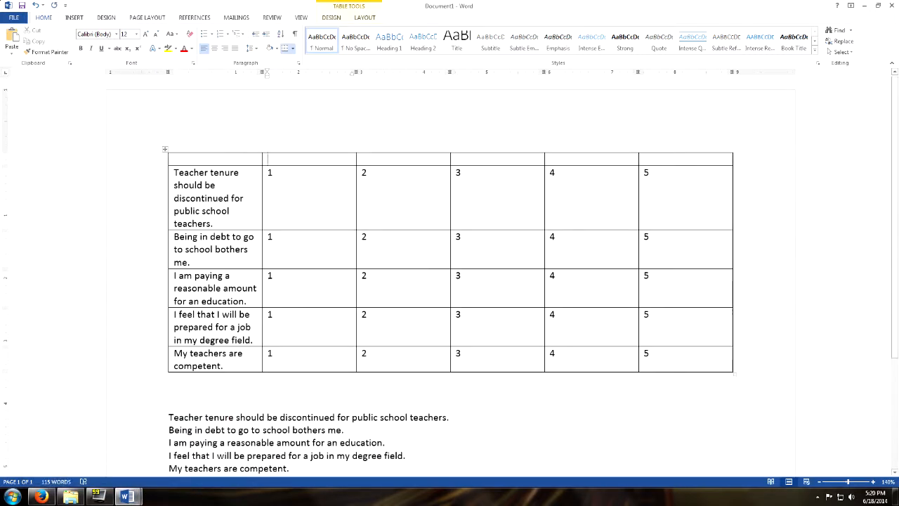
pyautogui.write('Stro')
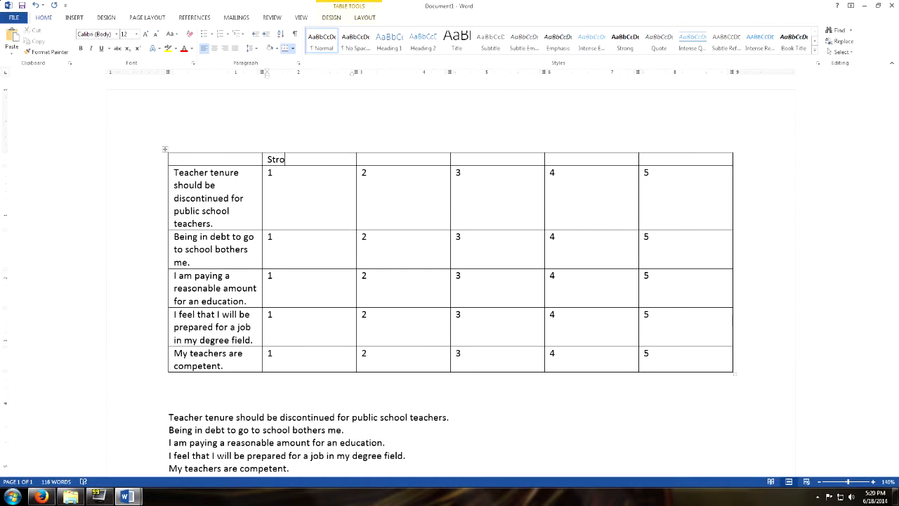
pyautogui.write('ngly agree')
pyautogui.press('Tab')
pyautogui.write('Agree')
pyautogui.press('Tab')
# Step: Check the scale wording in the household income document and enter the heading "No opinion/ Uncertain" above the 3 column in Document1
pyautogui.click(127, 497)
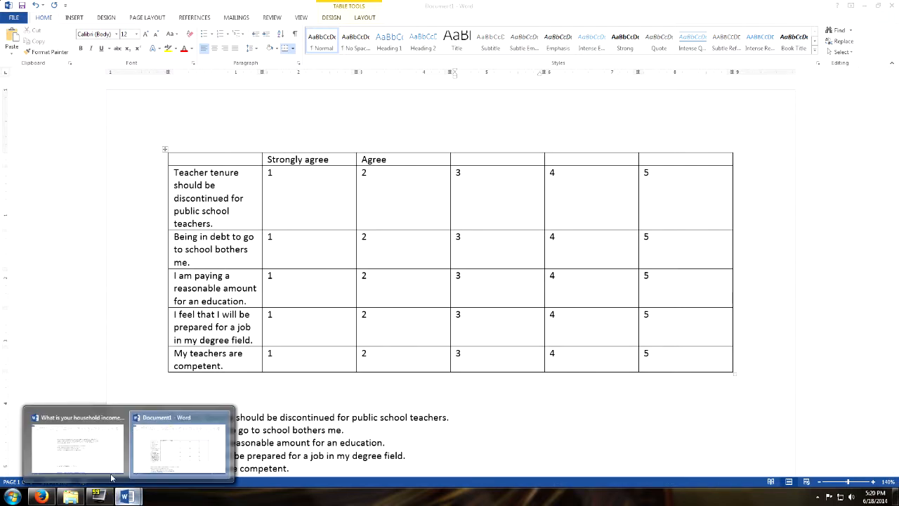
pyautogui.moveTo(88, 457)
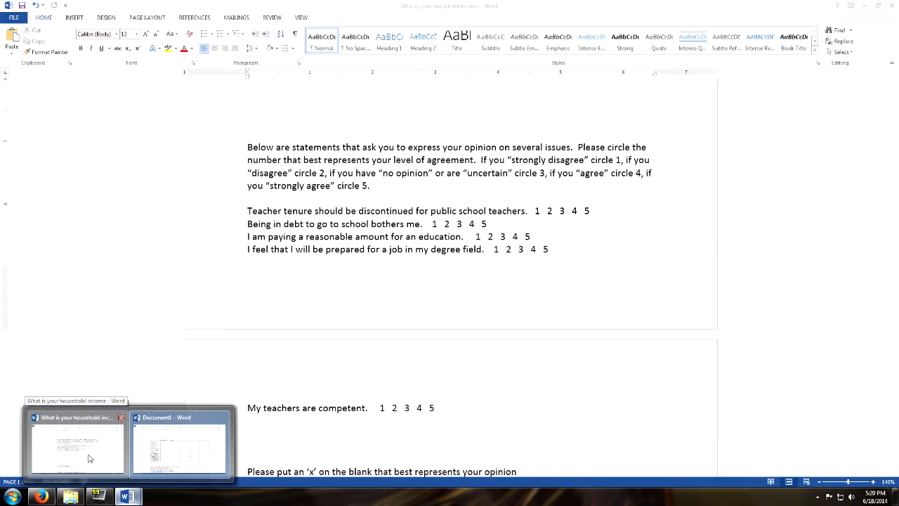
pyautogui.click(179, 450)
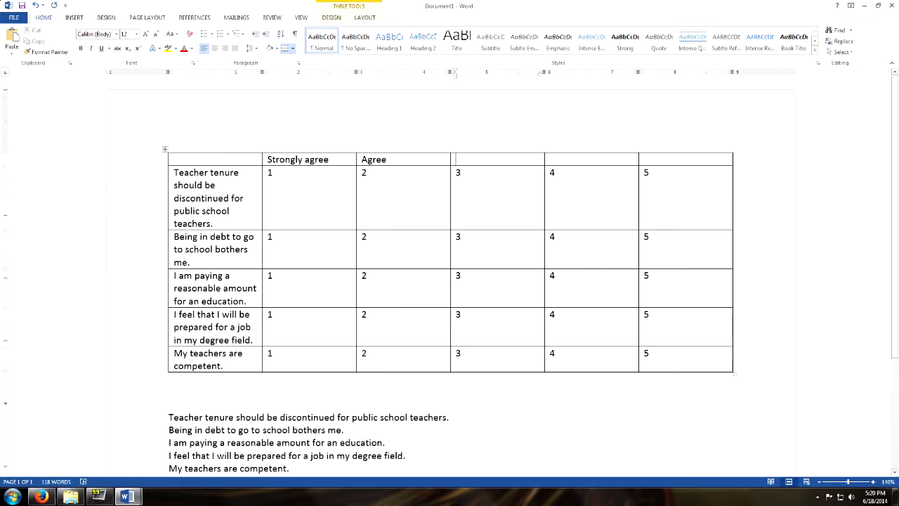
pyautogui.write('No opinion/')
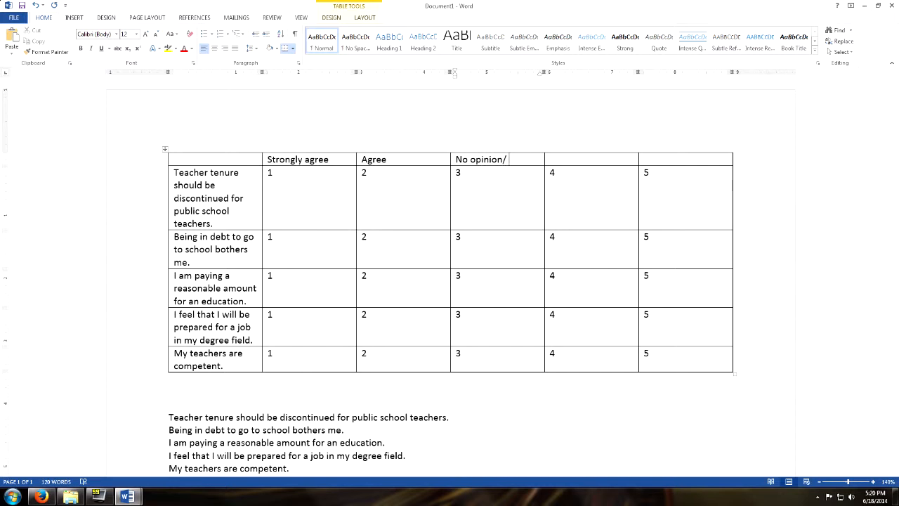
pyautogui.write(' Uncertain')
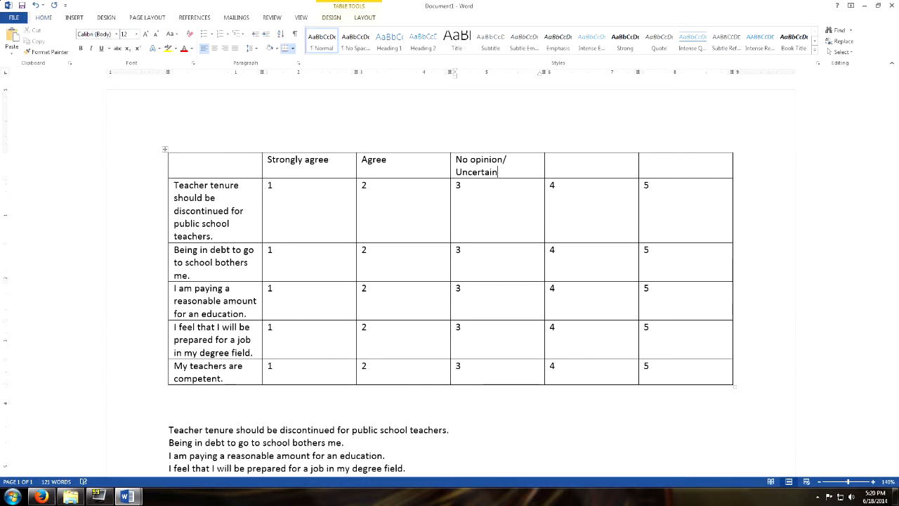
# Step: Enter the headings "Disagree" and "Strongly disagree" above the 4 and 5 columns
pyautogui.press('Tab')
pyautogui.write('Disagree')
pyautogui.press('Tab')
pyautogui.write('Strongly disagree')
pyautogui.click(461, 185)
pyautogui.scroll(-4, 451, 280)
pyautogui.scroll(3, 451, 281)
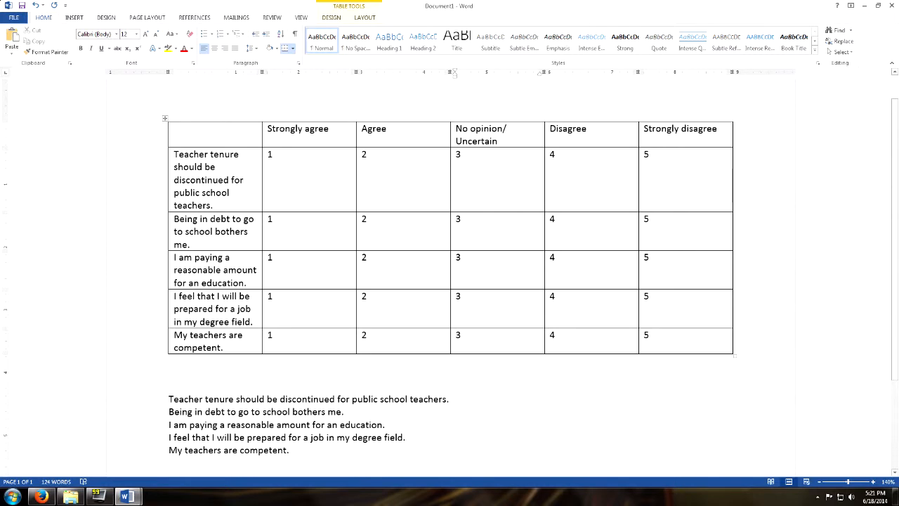
# Step: AutoFit the whole table to its contents
pyautogui.click(165, 120)
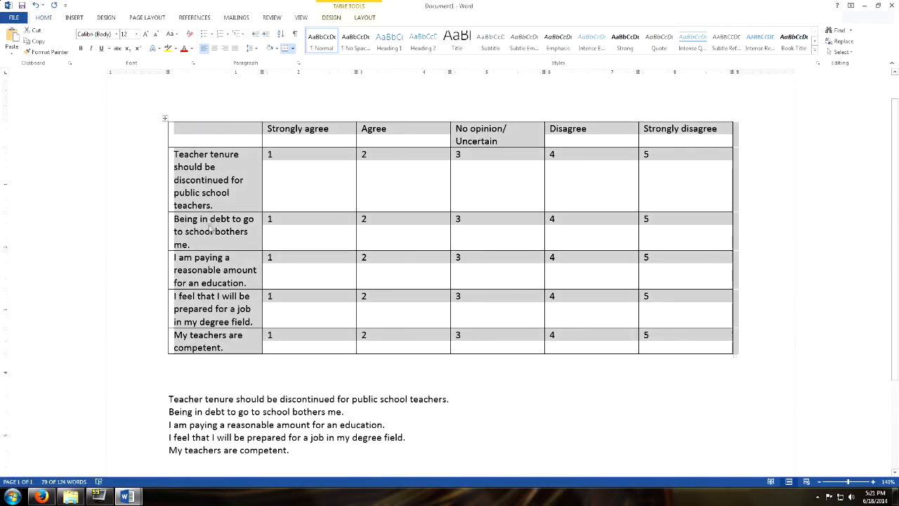
pyautogui.rightClick(205, 187)
pyautogui.moveTo(256, 301)
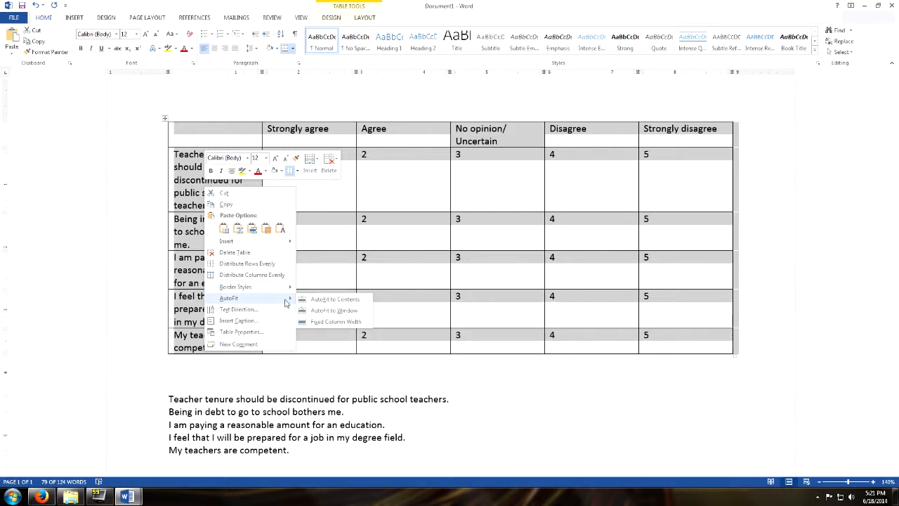
pyautogui.click(333, 301)
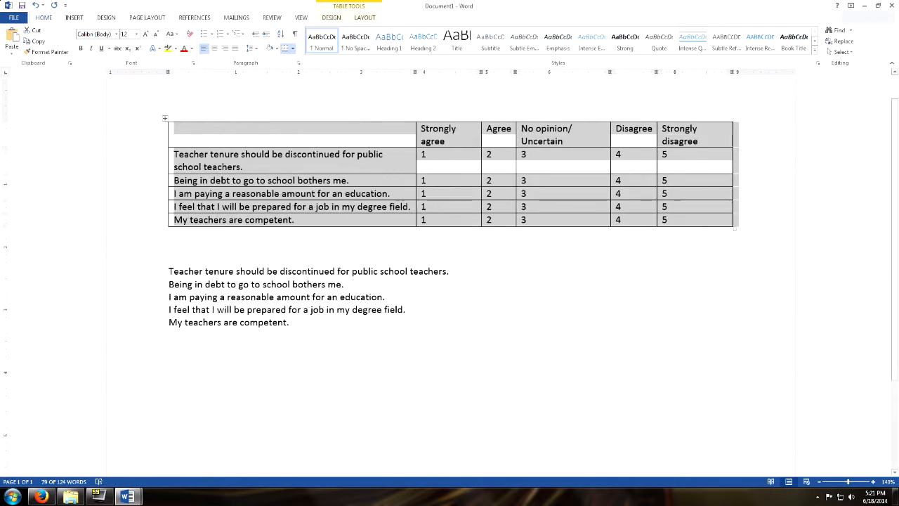
pyautogui.click(250, 167)
# Step: Distribute the five rating columns, from "Strongly agree" to "Strongly disagree", evenly
pyautogui.moveTo(446, 135); pyautogui.dragTo(688, 220)
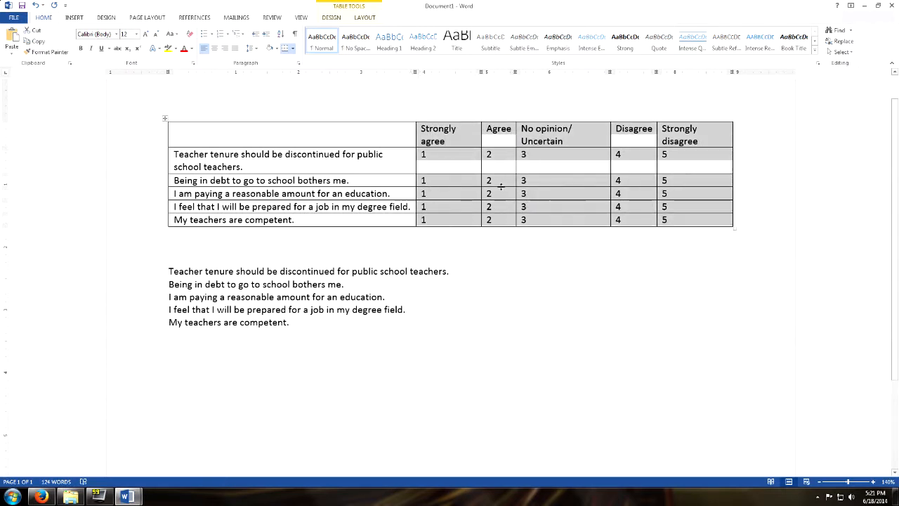
pyautogui.rightClick(548, 184)
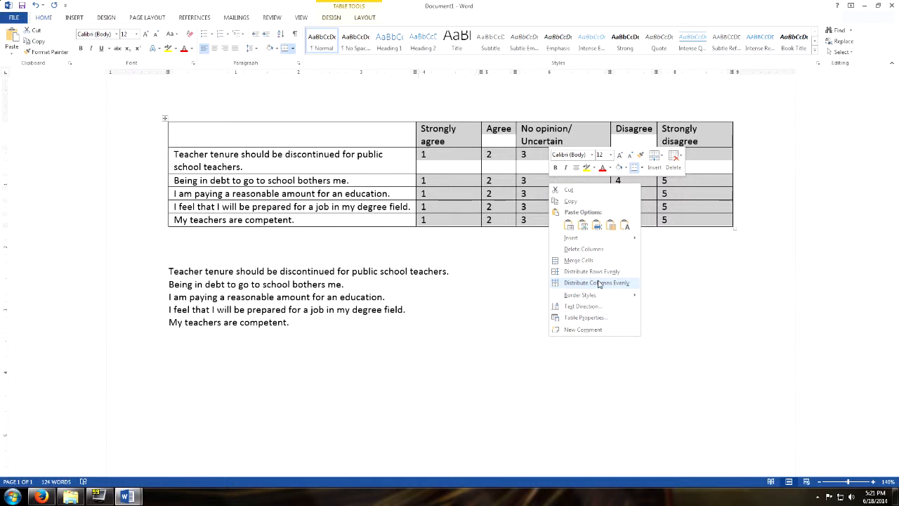
pyautogui.click(602, 285)
pyautogui.click(580, 195)
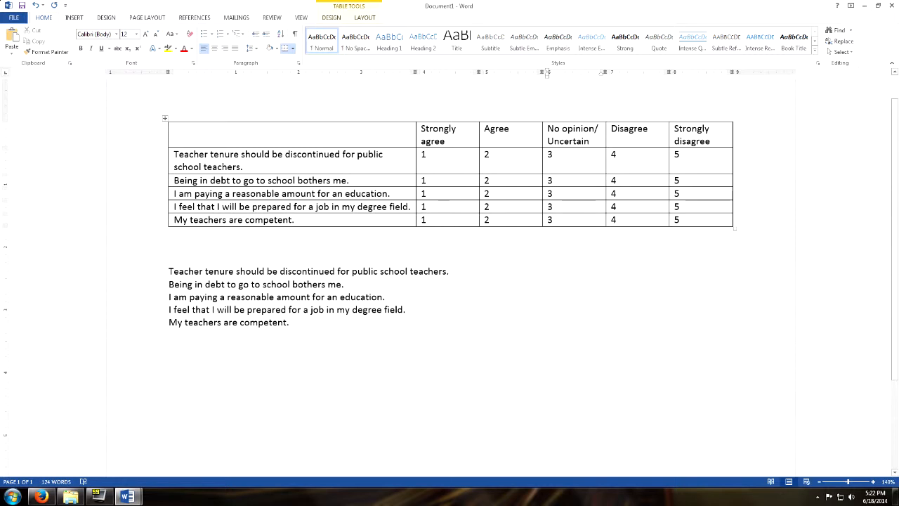
# Step: Align the five statement cells in the first column to the left and vertically centred
pyautogui.moveTo(271, 155); pyautogui.dragTo(285, 220)
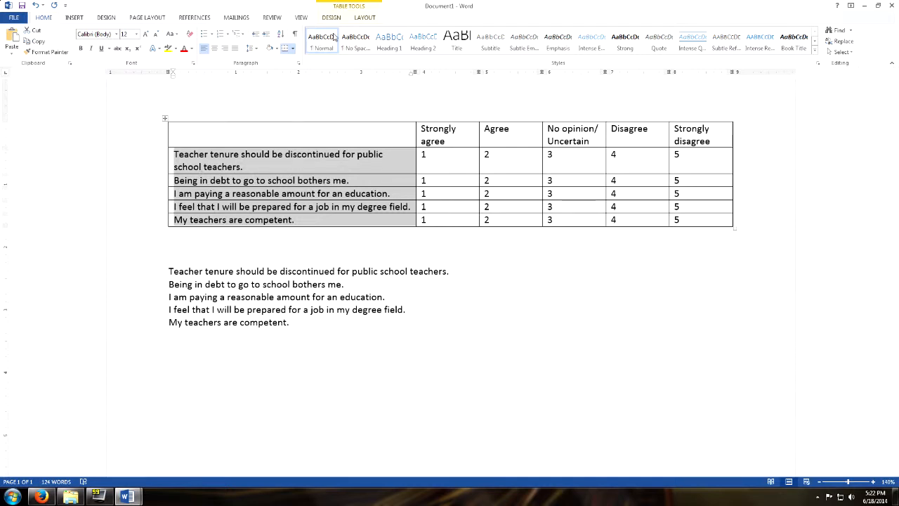
pyautogui.click(361, 21)
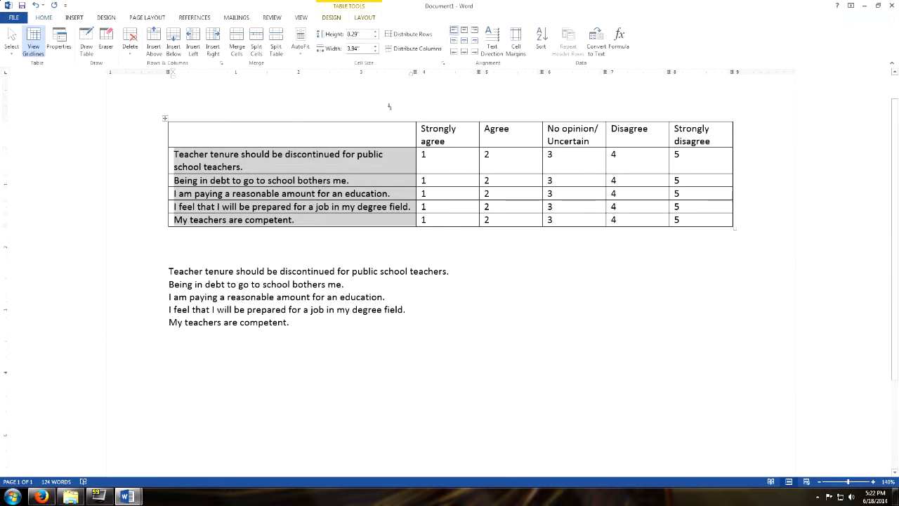
pyautogui.click(453, 41)
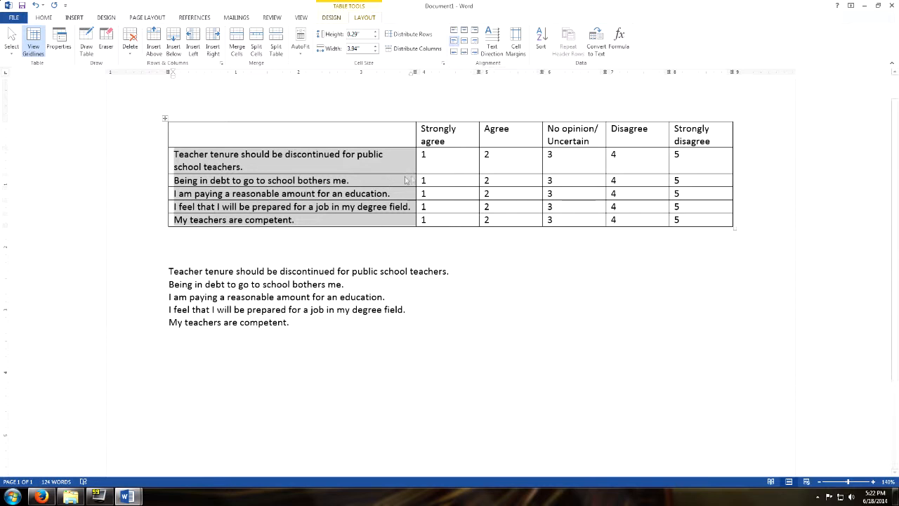
pyautogui.click(351, 180)
# Step: Align the five rating headings to the bottom centre of their cells
pyautogui.moveTo(421, 134); pyautogui.dragTo(692, 141)
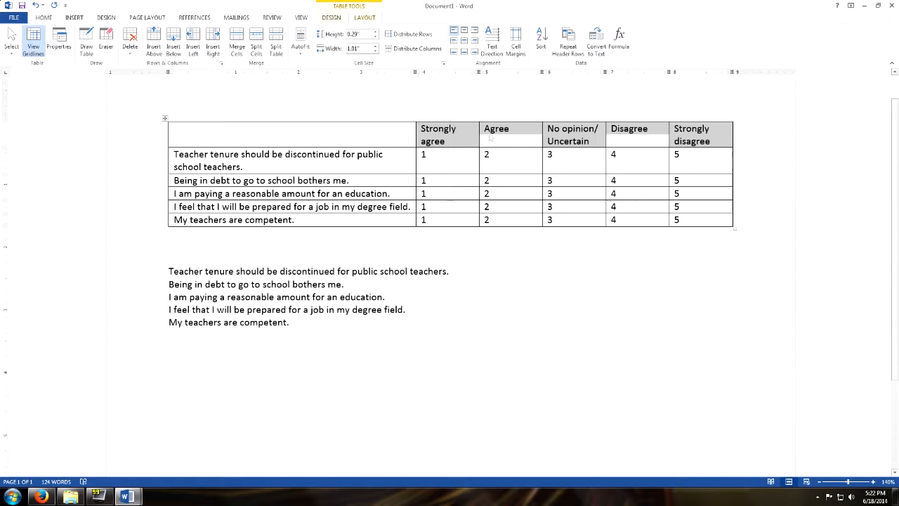
pyautogui.click(463, 53)
pyautogui.click(548, 154)
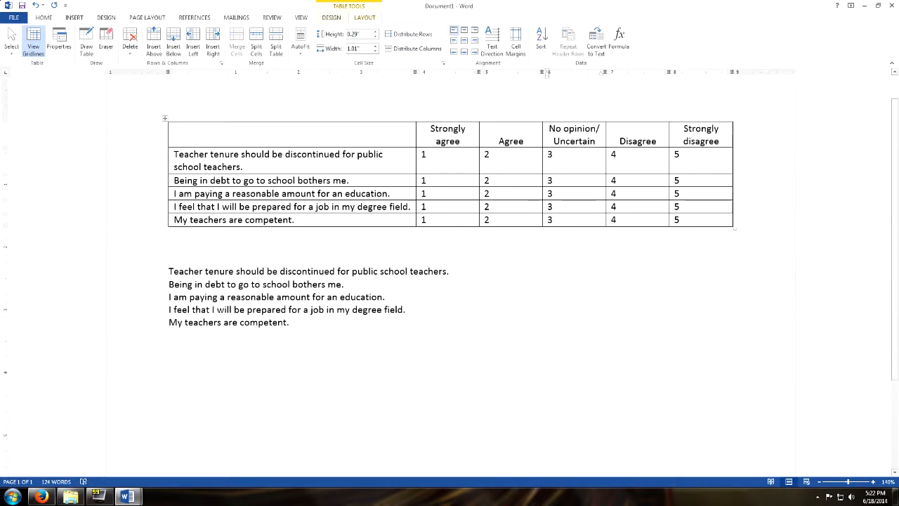
# Step: Centre the rating numbers 1 to 5 horizontally and vertically in all statement rows
pyautogui.moveTo(421, 155); pyautogui.dragTo(702, 219)
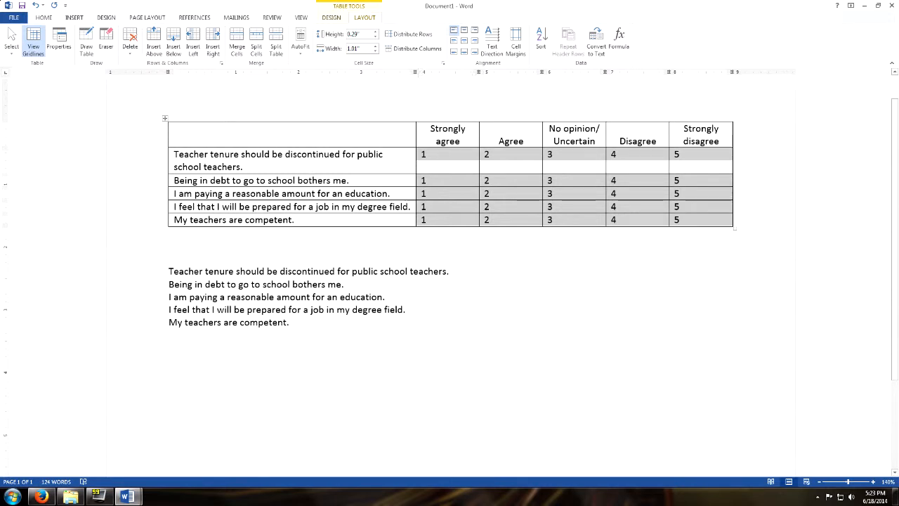
pyautogui.click(463, 41)
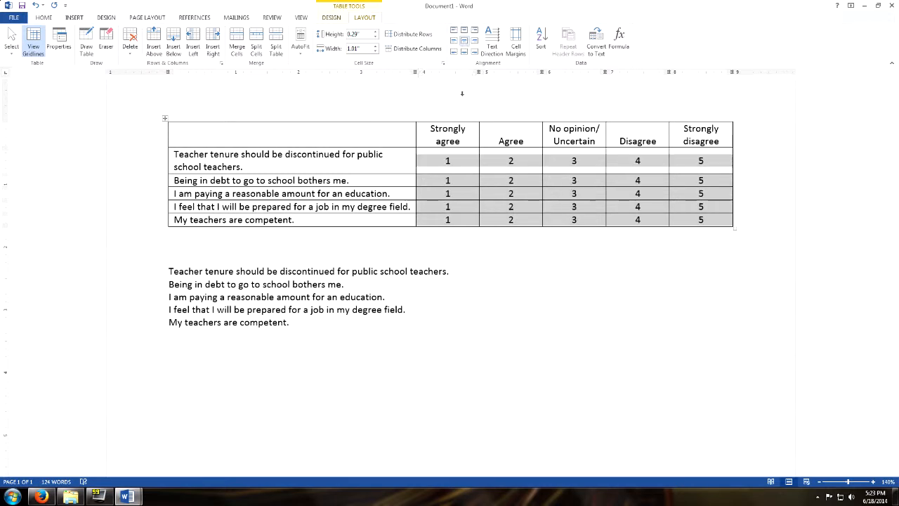
pyautogui.click(509, 222)
pyautogui.click(387, 296)
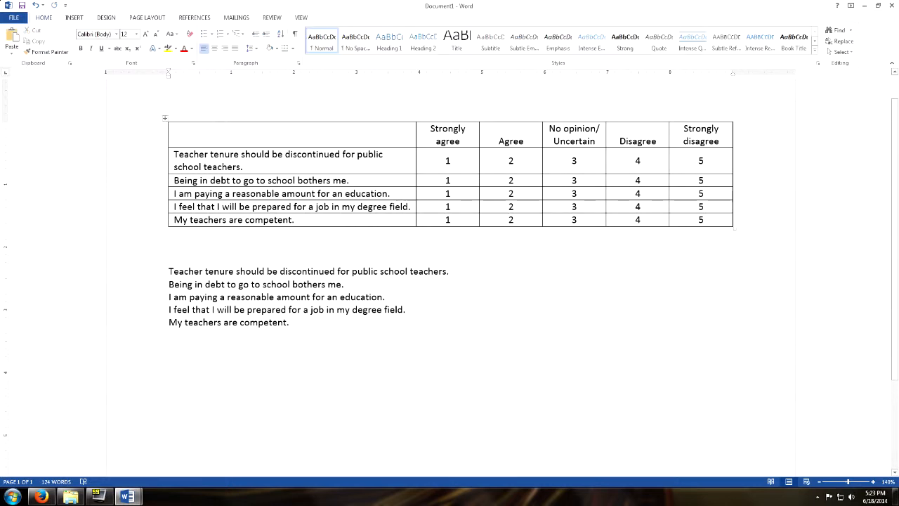
# Step: Specify a row height of at least 0.3" for all rows of the table in Table Properties
pyautogui.moveTo(170, 165); pyautogui.dragTo(438, 205)
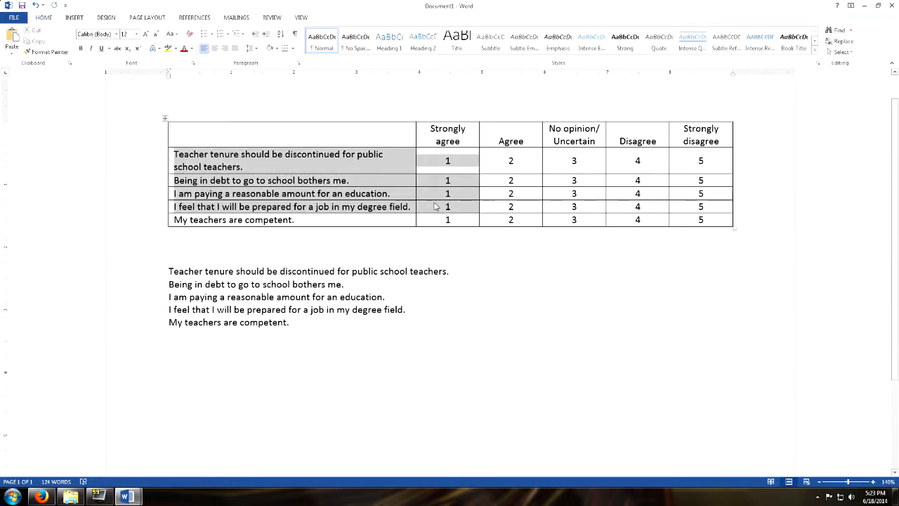
pyautogui.click(326, 181)
pyautogui.click(165, 119)
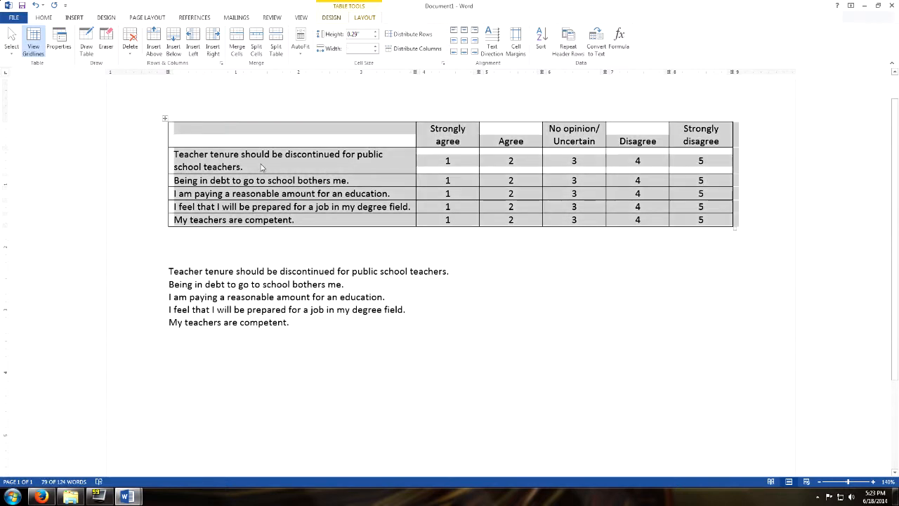
pyautogui.rightClick(260, 163)
pyautogui.click(320, 310)
pyautogui.click(373, 186)
pyautogui.click(450, 185)
pyautogui.click(450, 185)
pyautogui.click(450, 185)
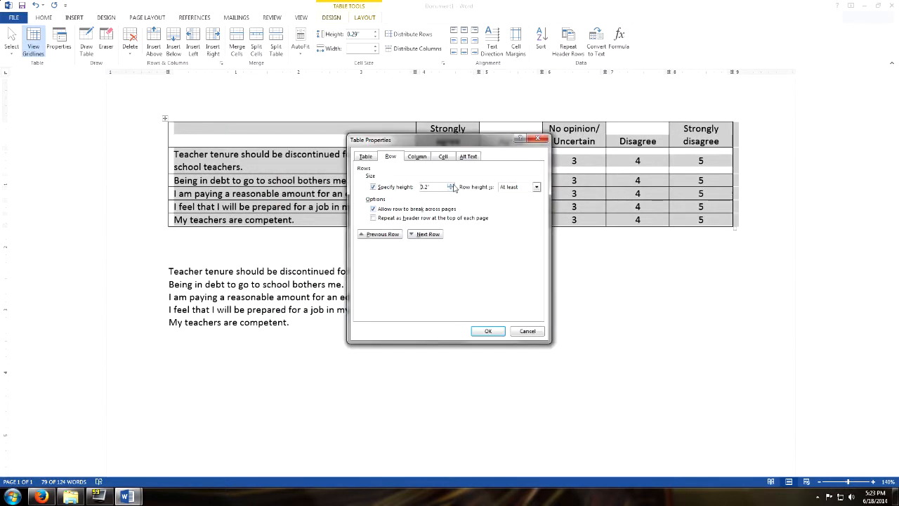
pyautogui.click(488, 331)
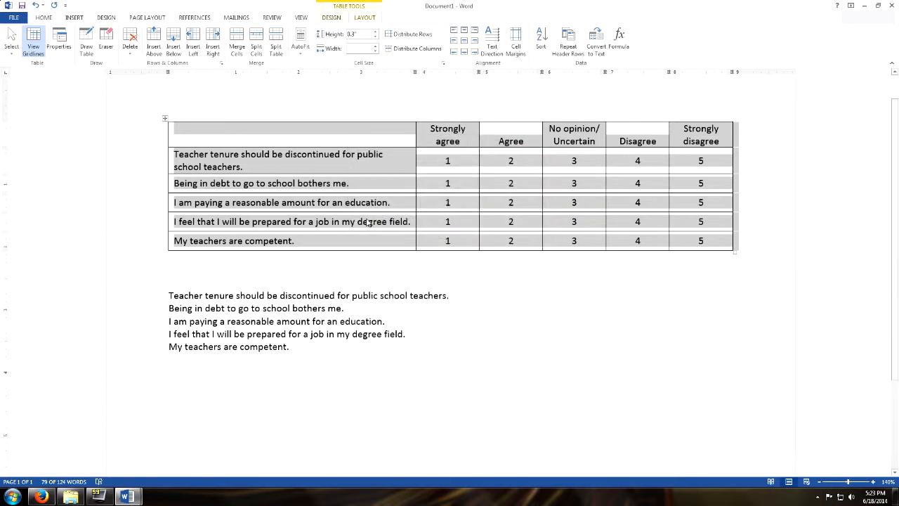
pyautogui.click(368, 222)
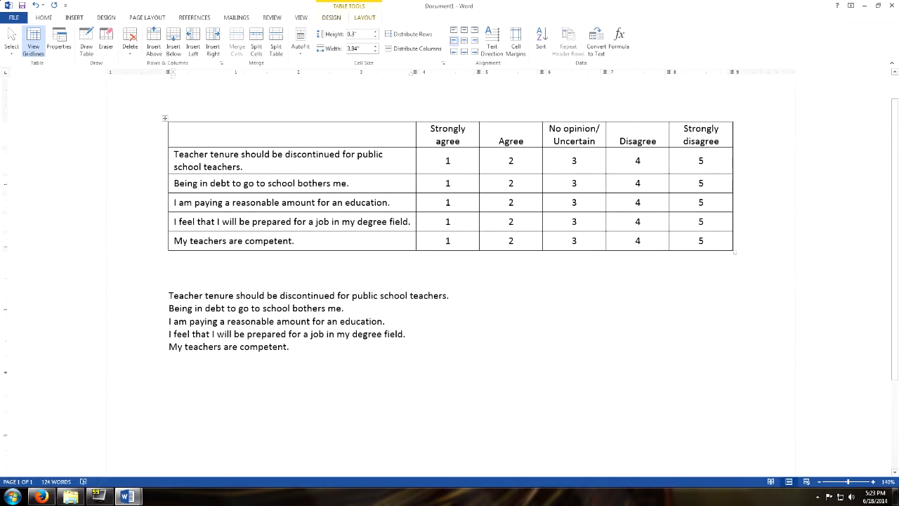
# Step: Remove all borders from the whole table
pyautogui.click(166, 117)
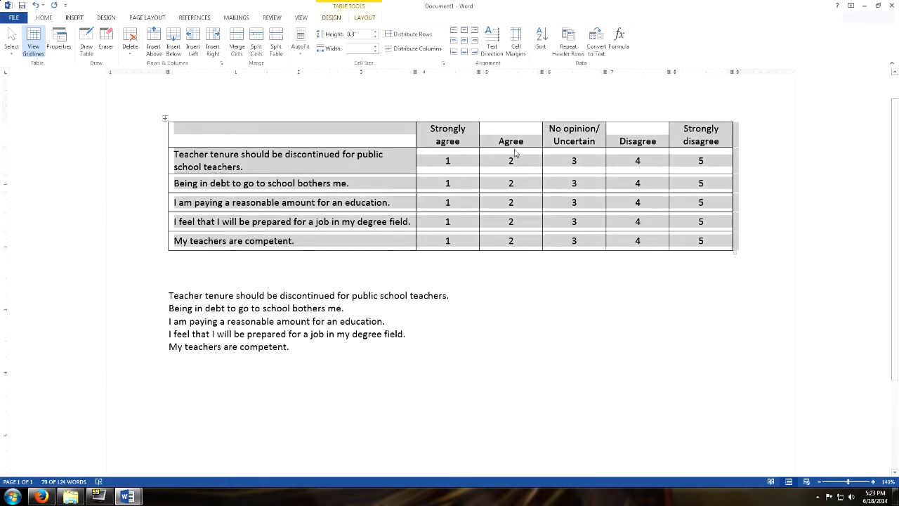
pyautogui.click(340, 17)
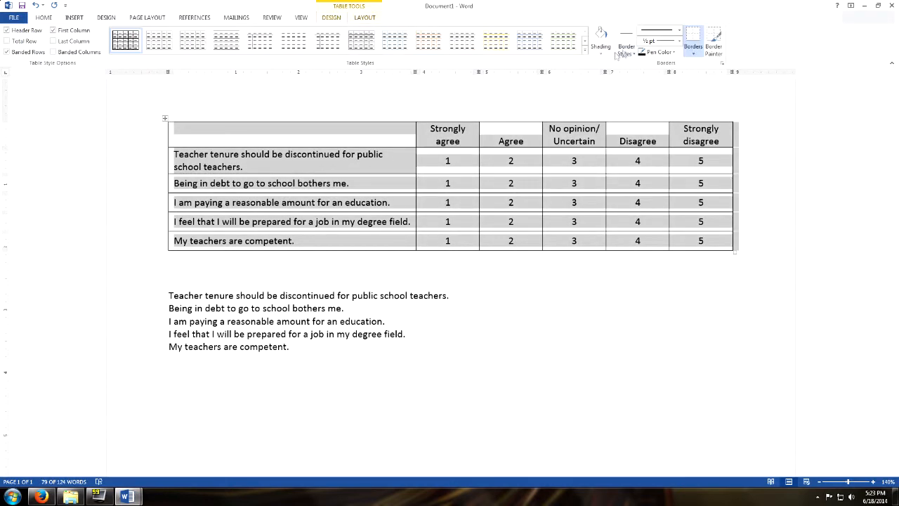
pyautogui.click(693, 54)
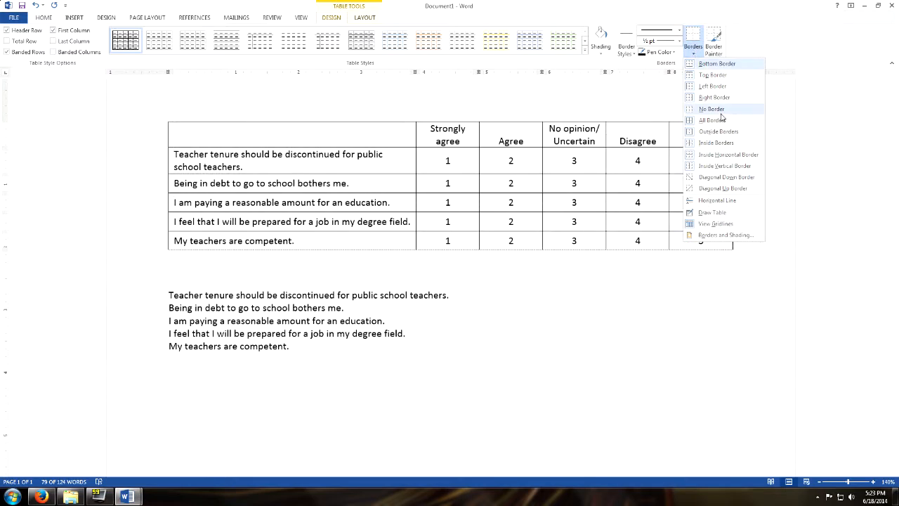
pyautogui.click(718, 111)
pyautogui.click(459, 208)
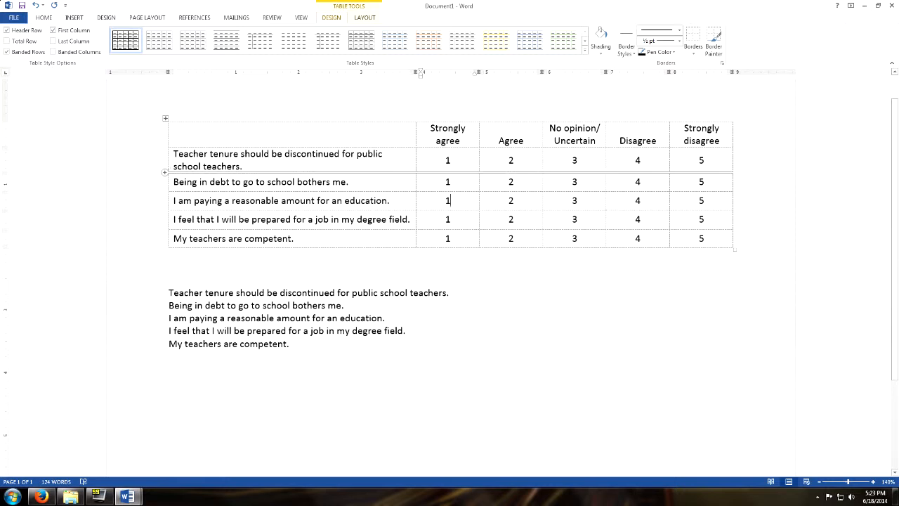
# Step: Try to apply shading to the teacher tenure row
pyautogui.moveTo(170, 158); pyautogui.dragTo(709, 141)
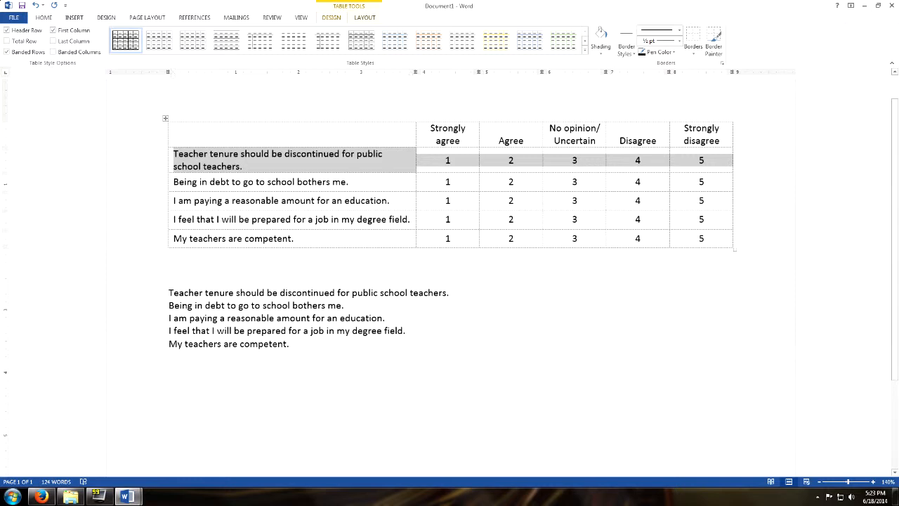
pyautogui.click(601, 35)
pyautogui.click(447, 181)
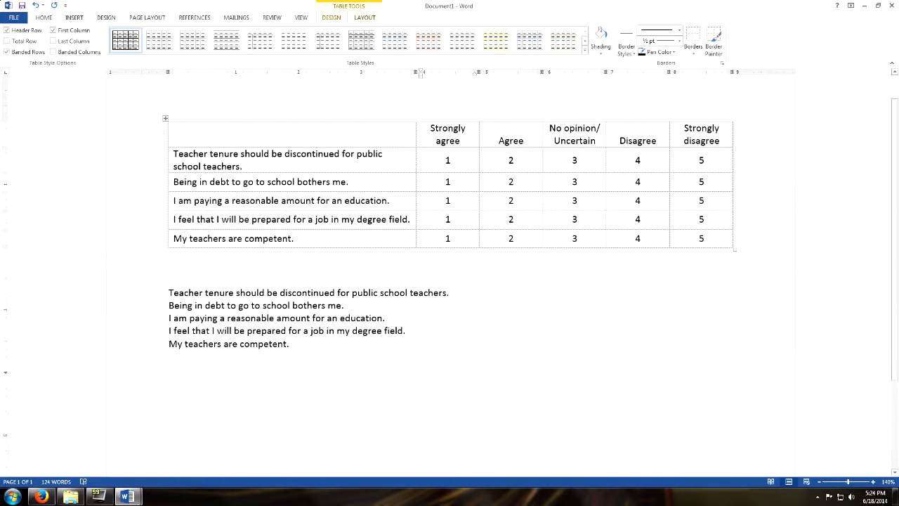
pyautogui.moveTo(174, 201); pyautogui.dragTo(696, 200)
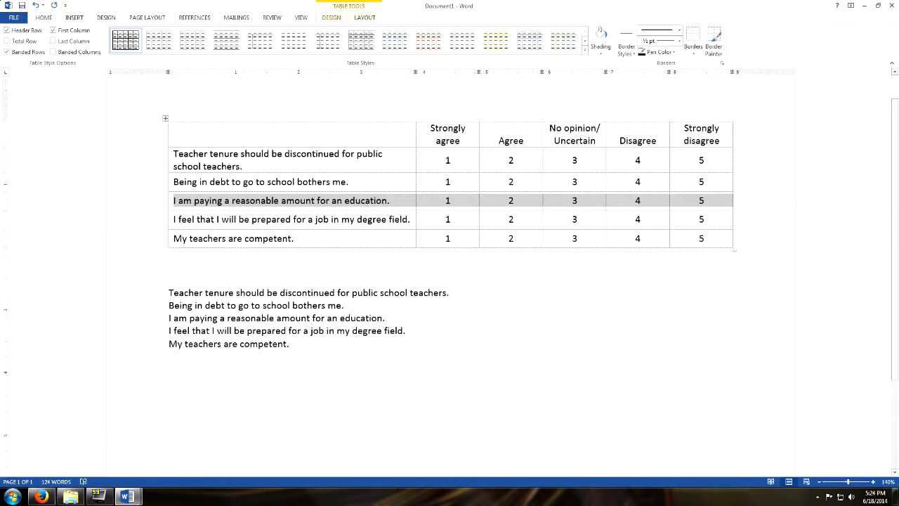
pyautogui.click(243, 219)
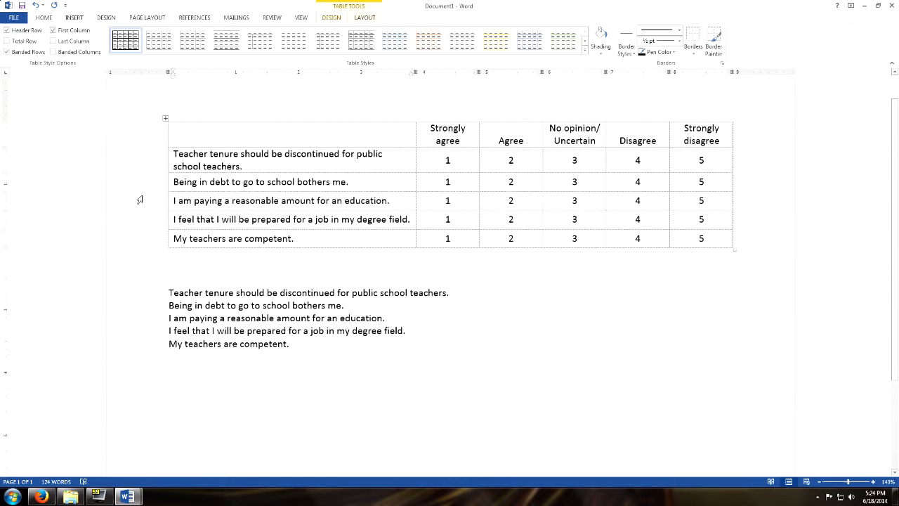
pyautogui.hotkey('ctrl', 'a')
pyautogui.click(244, 204)
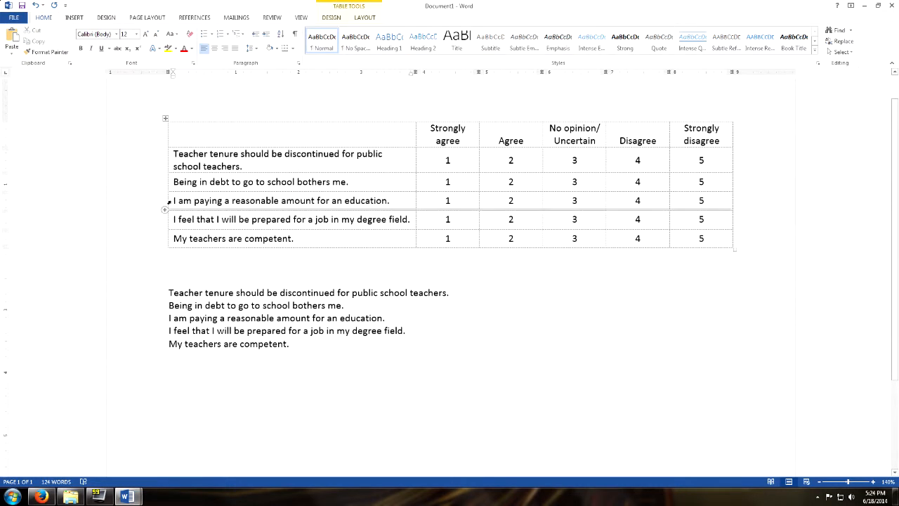
pyautogui.moveTo(168, 202); pyautogui.dragTo(680, 201)
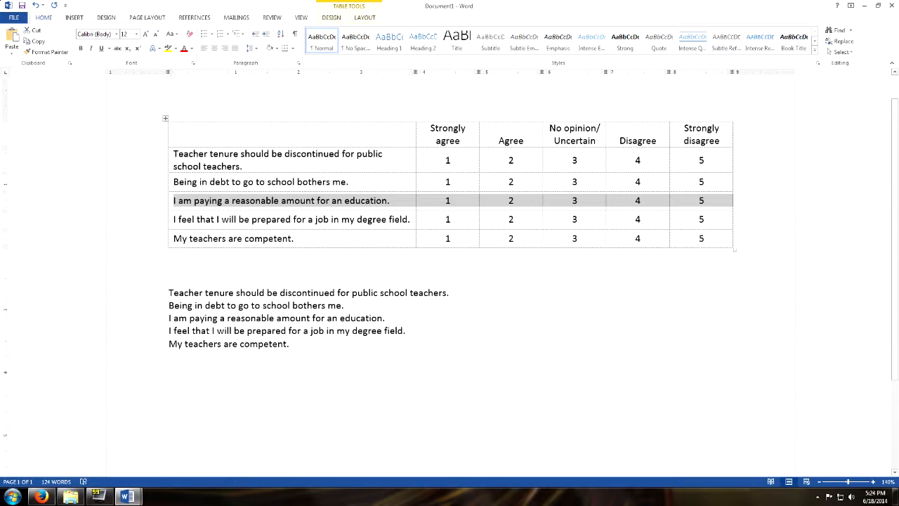
pyautogui.moveTo(173, 239); pyautogui.dragTo(690, 239)
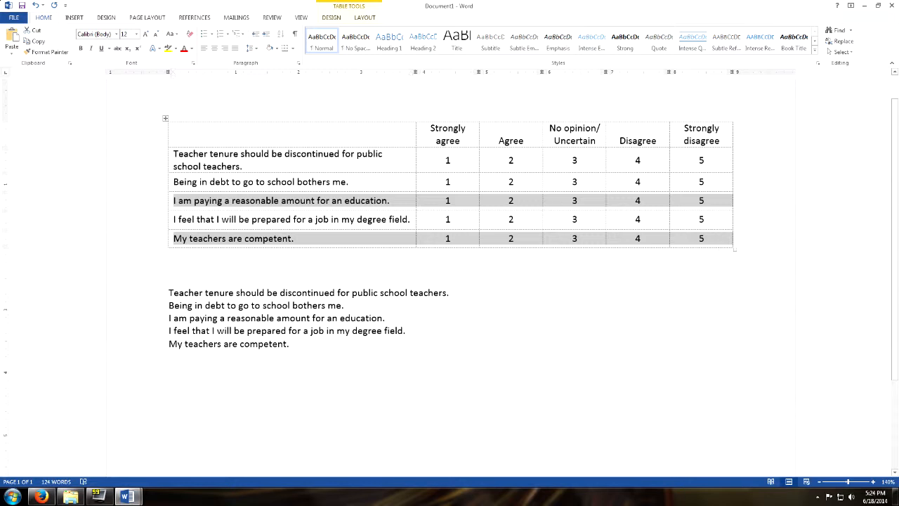
pyautogui.click(333, 18)
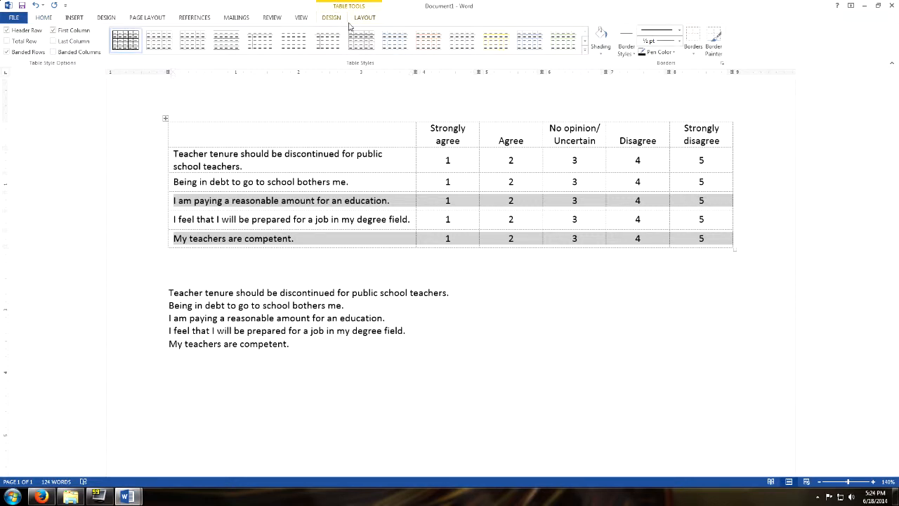
pyautogui.click(346, 305)
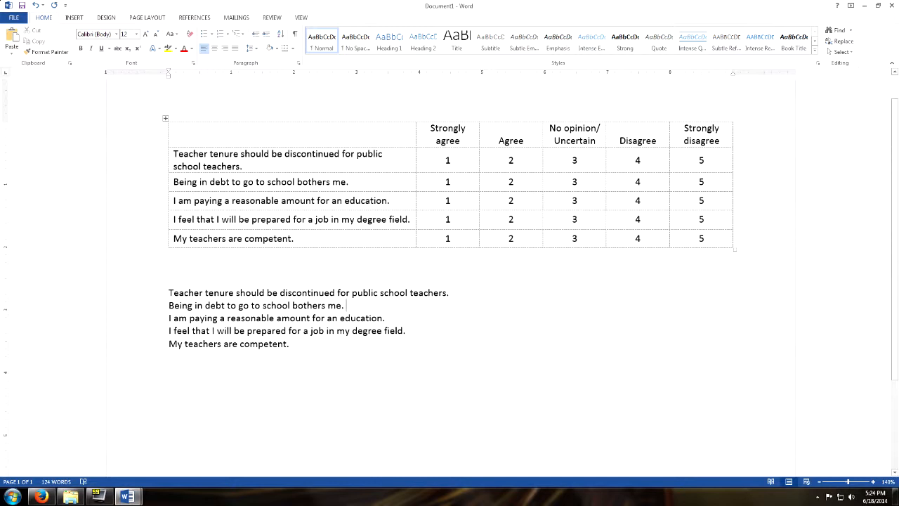
# Step: Add a bottom border to the heading row and to the last statement row of the table
pyautogui.moveTo(316, 132); pyautogui.dragTo(691, 140)
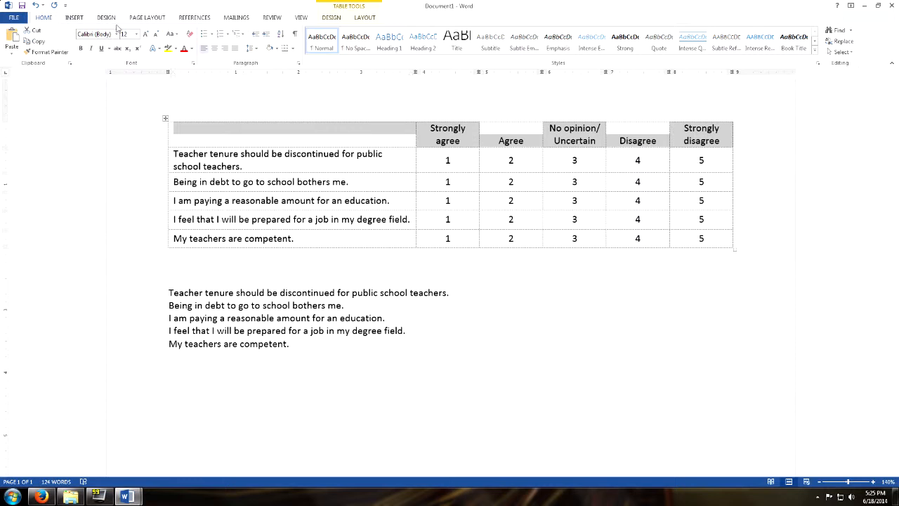
pyautogui.click(292, 48)
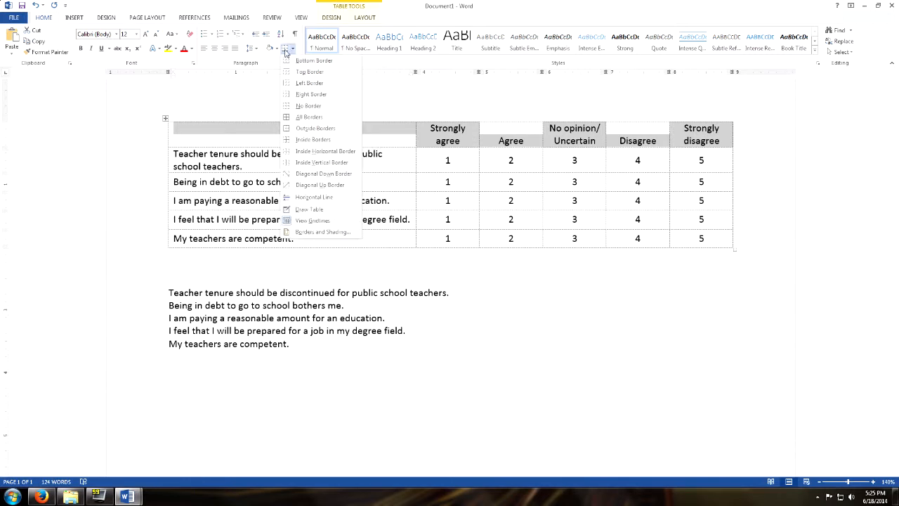
pyautogui.click(309, 60)
pyautogui.moveTo(254, 239); pyautogui.dragTo(690, 236)
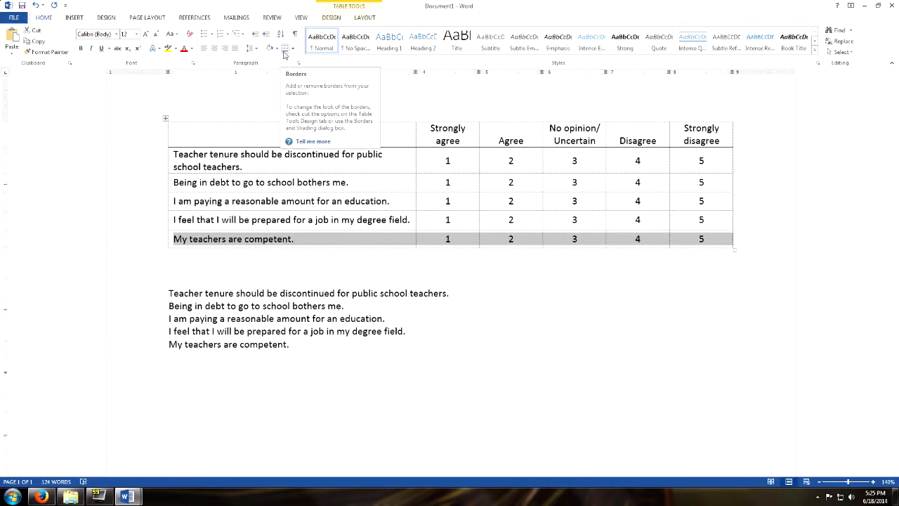
pyautogui.click(285, 51)
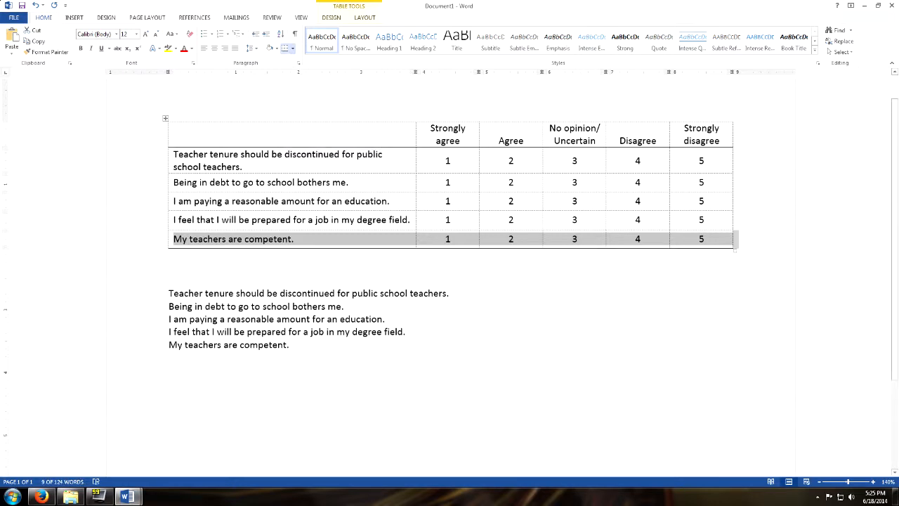
# Step: Delete the five plain-text statements below the table
pyautogui.moveTo(168, 280); pyautogui.dragTo(490, 299)
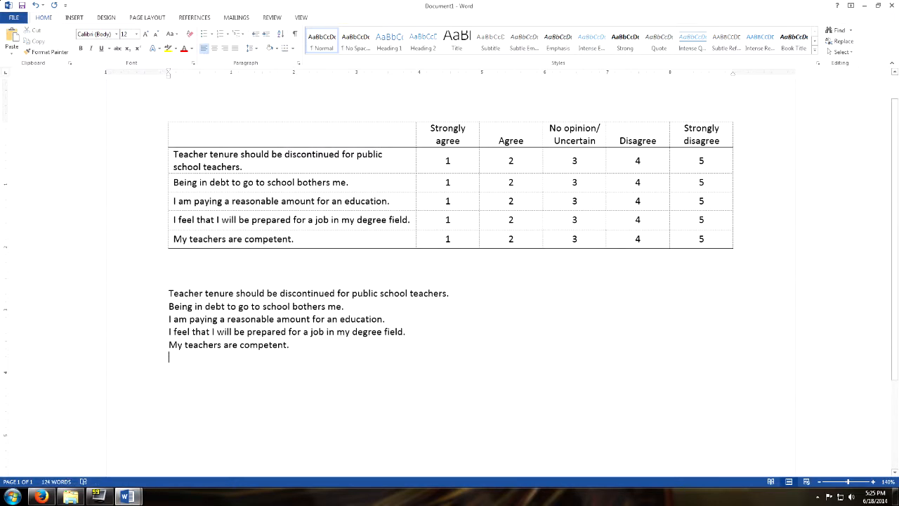
pyautogui.hotkey('shift', 'Up')
pyautogui.hotkey('shift', 'Up')
pyautogui.hotkey('shift', 'Up')
pyautogui.hotkey('shift', 'Up')
pyautogui.hotkey('shift', 'Up')
pyautogui.press('Delete')
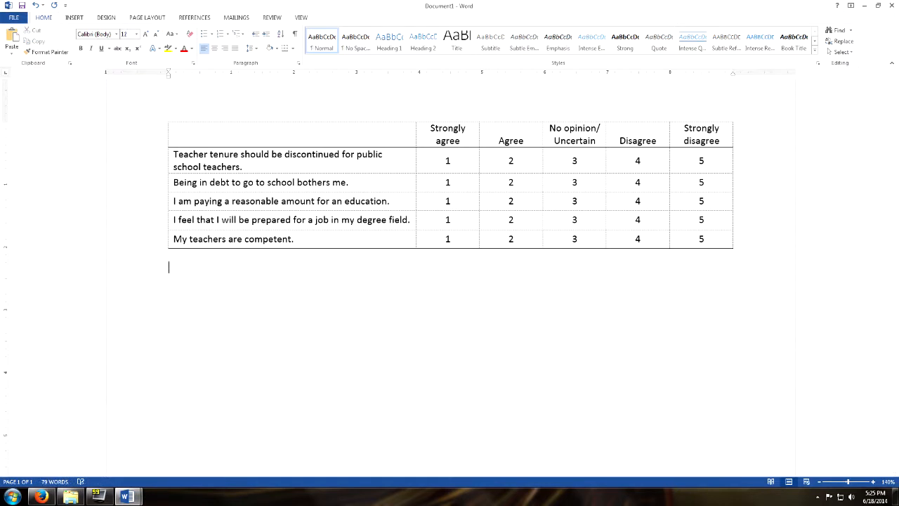
# Step: Check how the bordered table looks in the enlarged print preview, then return to the document
pyautogui.hotkey('ctrl', 'p')
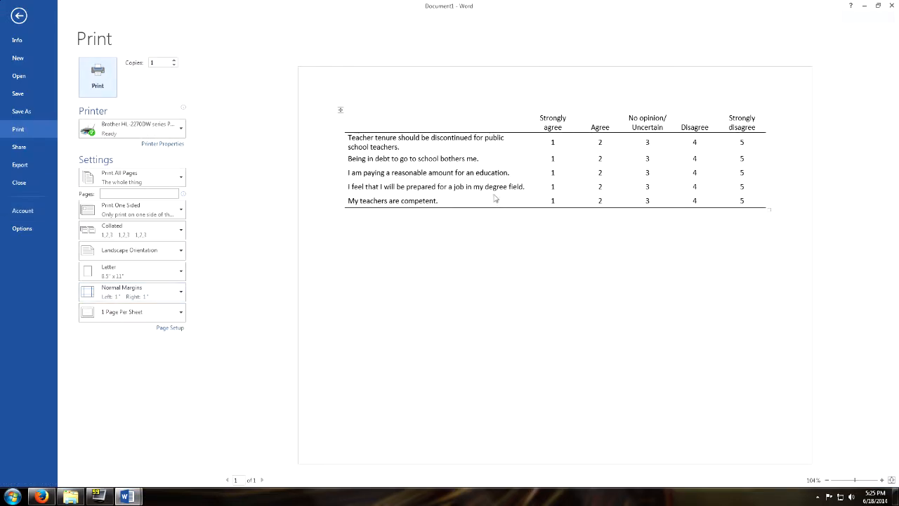
pyautogui.click(502, 253)
pyautogui.scroll(2, 501, 254)
pyautogui.scroll(2, 501, 255)
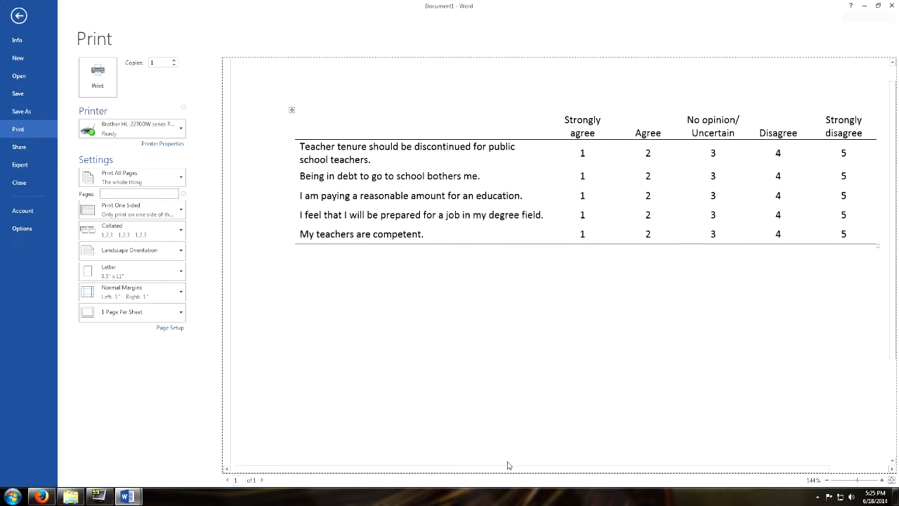
pyautogui.moveTo(505, 472); pyautogui.dragTo(538, 469)
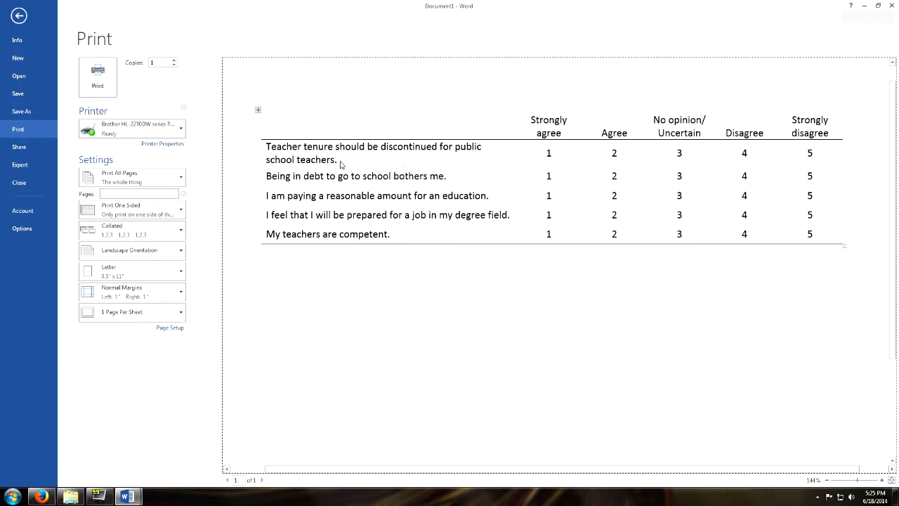
pyautogui.click(19, 16)
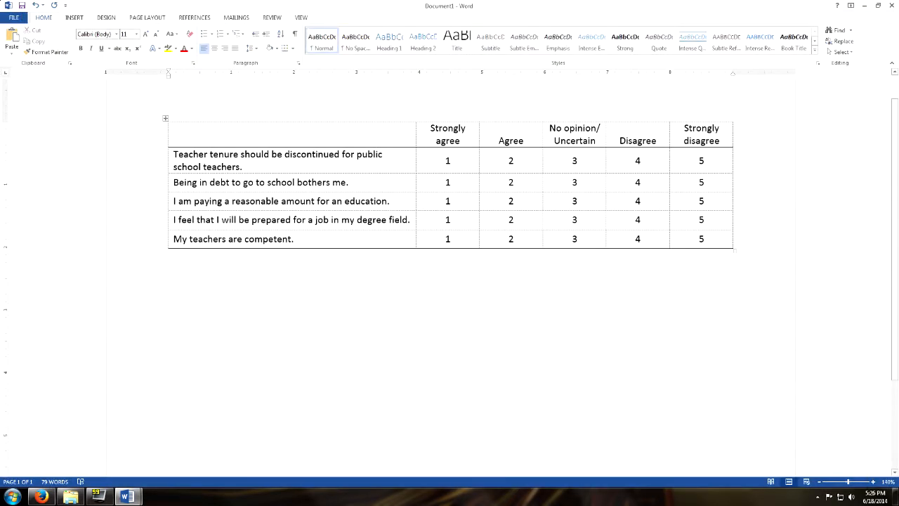
# Step: Set the font size of all text in the table to 11
pyautogui.moveTo(704, 239); pyautogui.dragTo(301, 137)
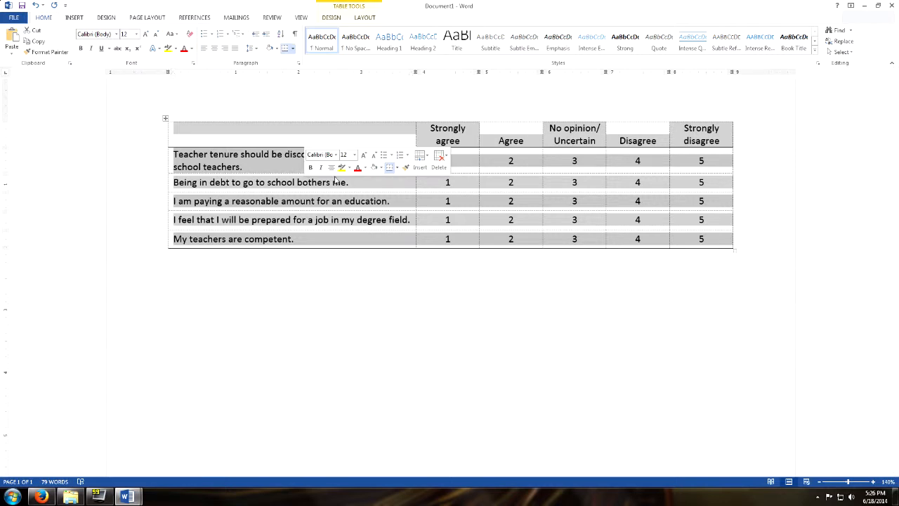
pyautogui.click(362, 201)
pyautogui.moveTo(704, 239); pyautogui.dragTo(333, 135)
pyautogui.click(137, 36)
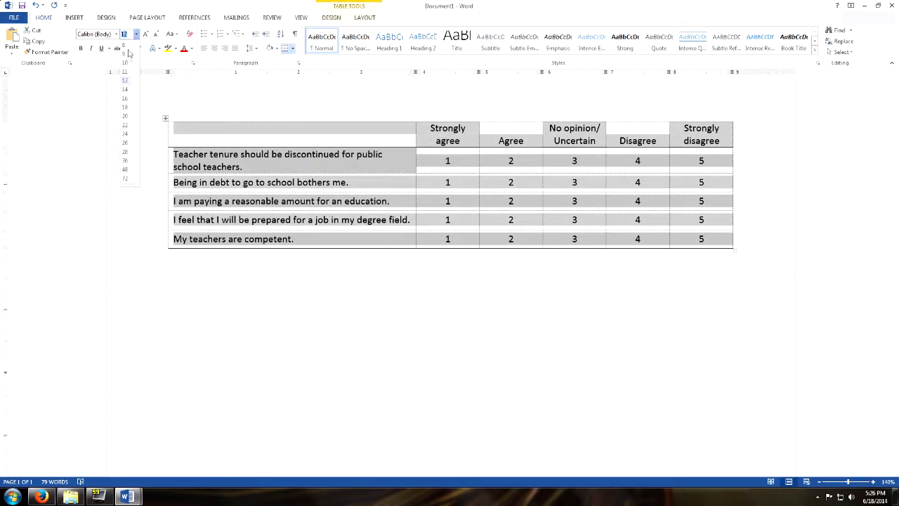
pyautogui.click(126, 85)
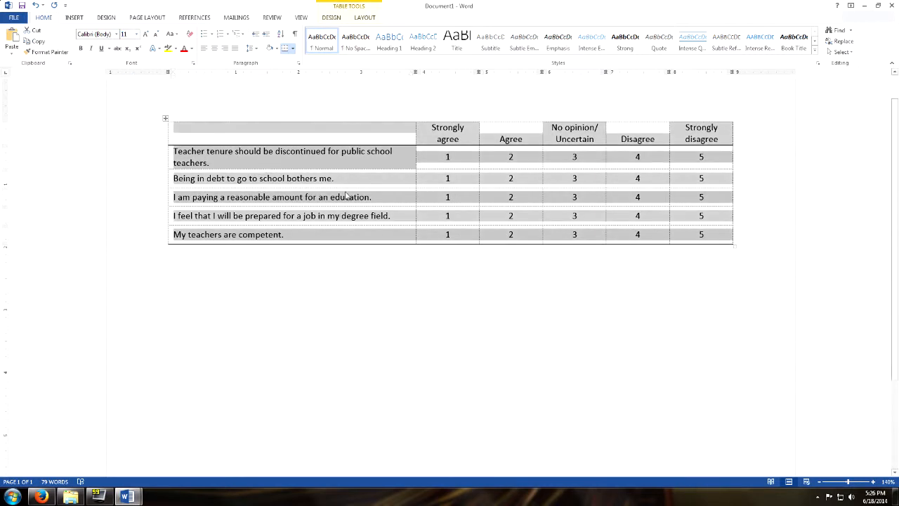
pyautogui.click(344, 196)
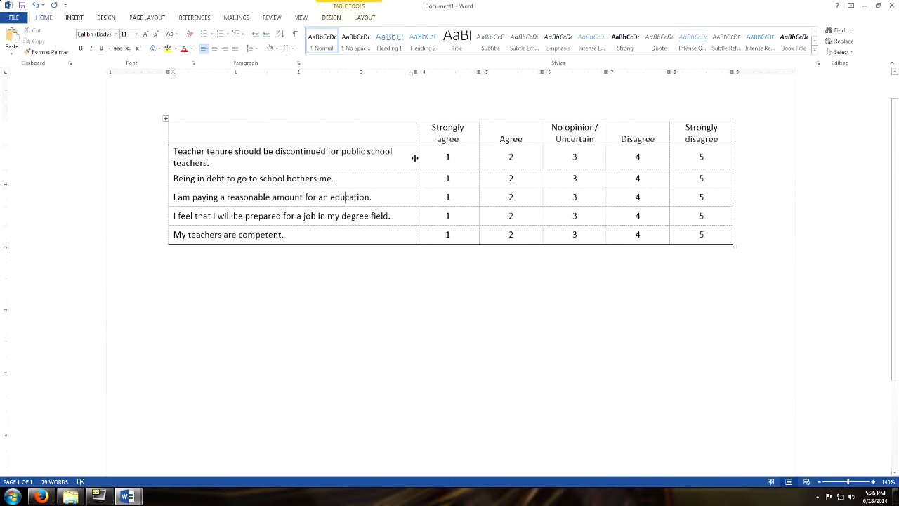
# Step: Widen the statement column so the teacher tenure statement fits on one line, and distribute the five rating columns evenly
pyautogui.moveTo(414, 158); pyautogui.dragTo(437, 157)
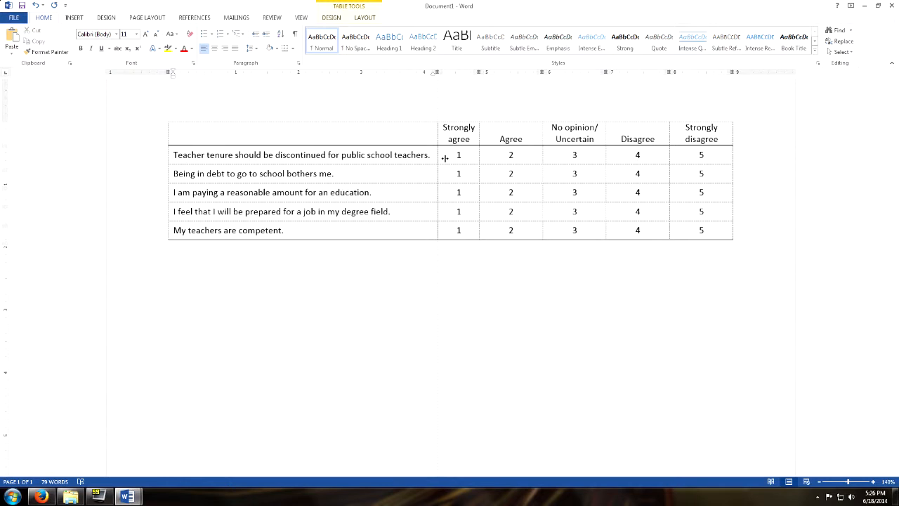
pyautogui.moveTo(449, 130); pyautogui.dragTo(724, 231)
pyautogui.rightClick(723, 230)
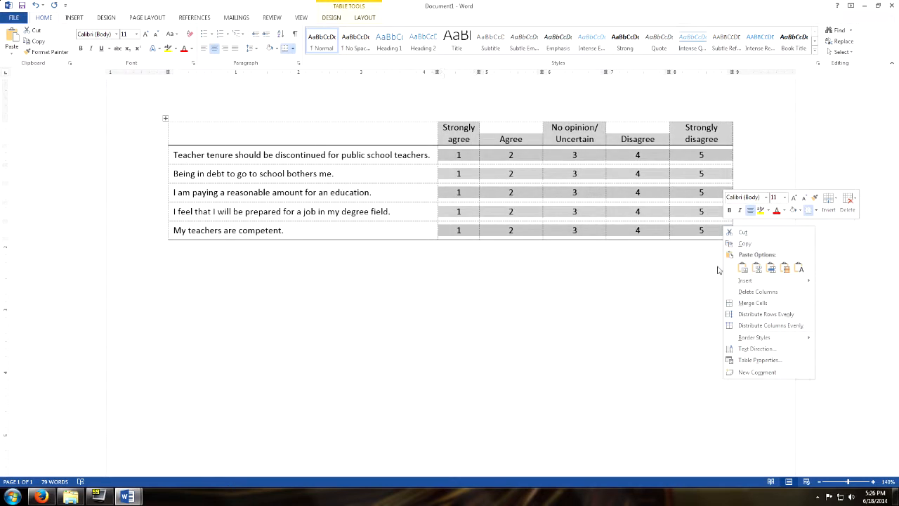
pyautogui.click(790, 325)
pyautogui.click(584, 191)
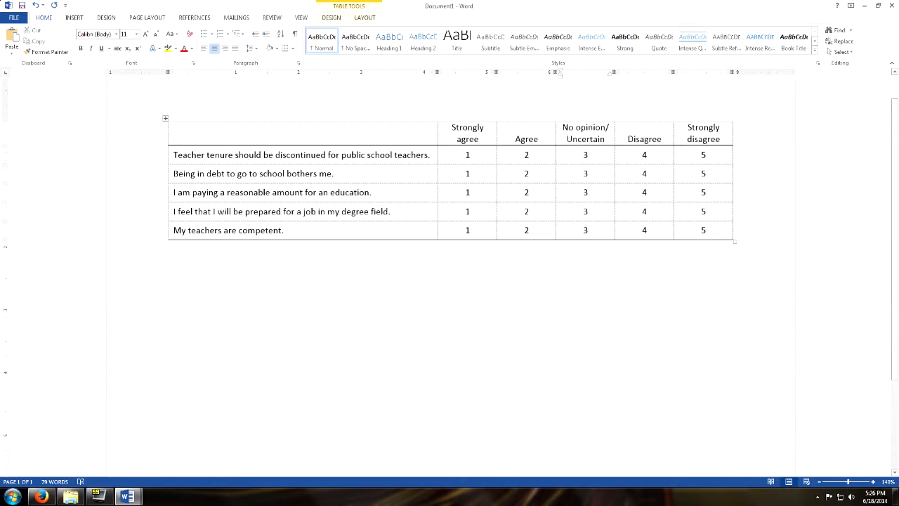
# Step: Review the resized table in the enlarged print preview and return to editing
pyautogui.hotkey('ctrl', 'p')
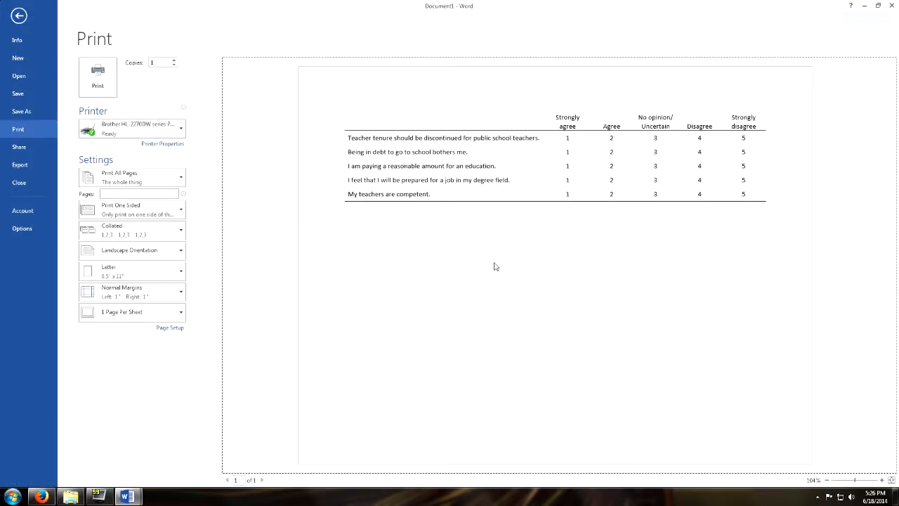
pyautogui.keyDown('ctrl'); pyautogui.scroll(2, 496, 257); pyautogui.keyUp('ctrl')
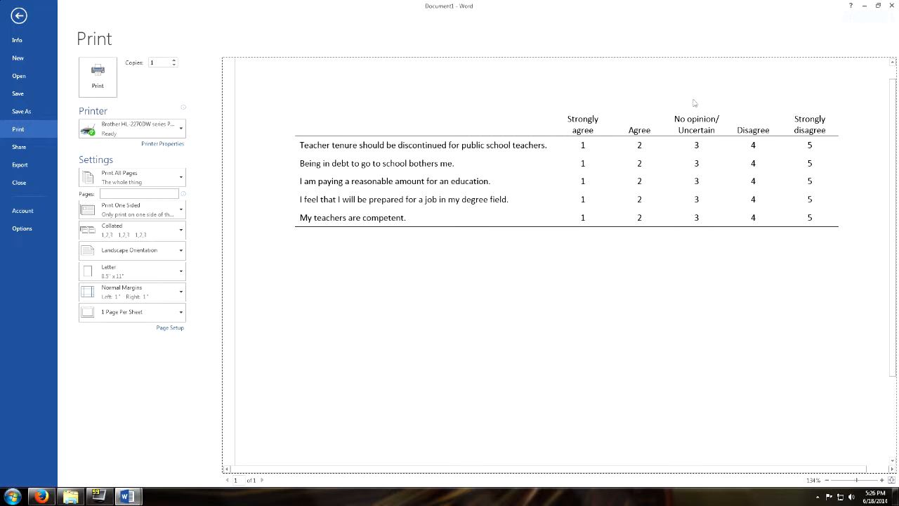
pyautogui.click(19, 16)
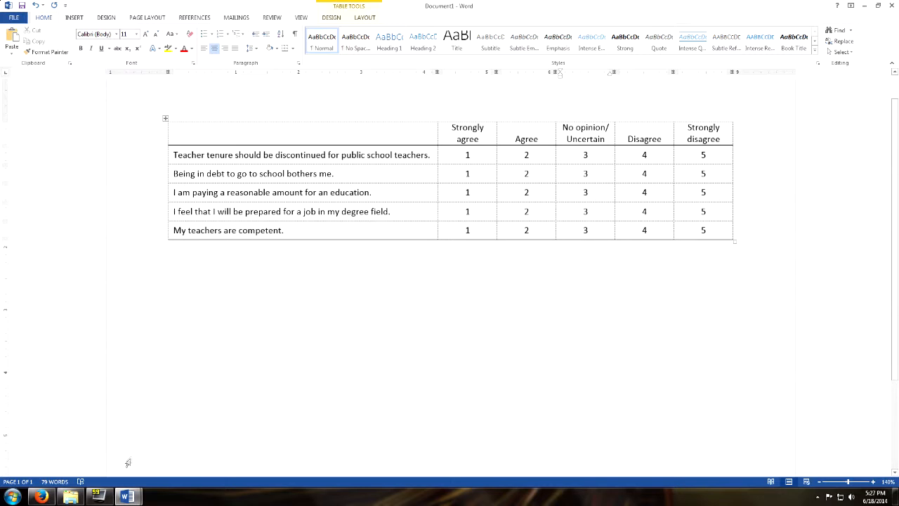
# Step: Switch to the "What is your household income" document and go to the school website rating question on page 2
pyautogui.click(127, 497)
pyautogui.click(114, 467)
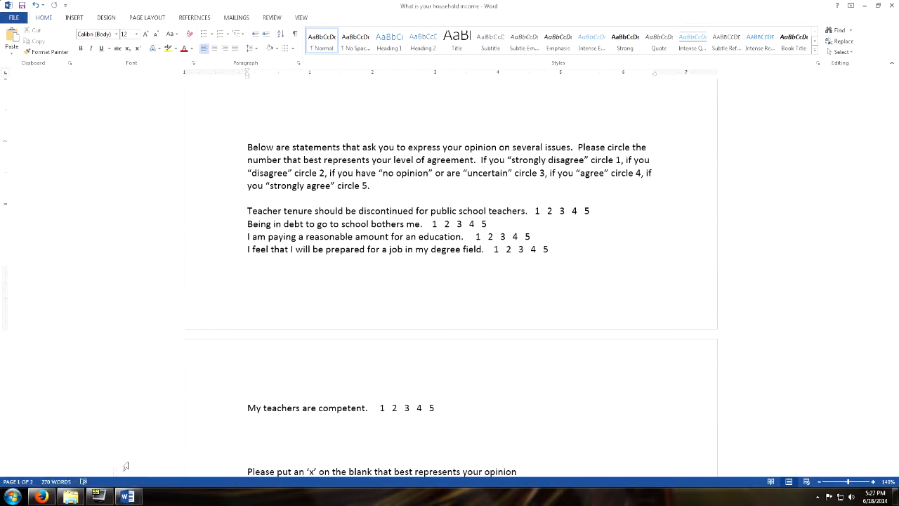
pyautogui.scroll(-3, 449, 281)
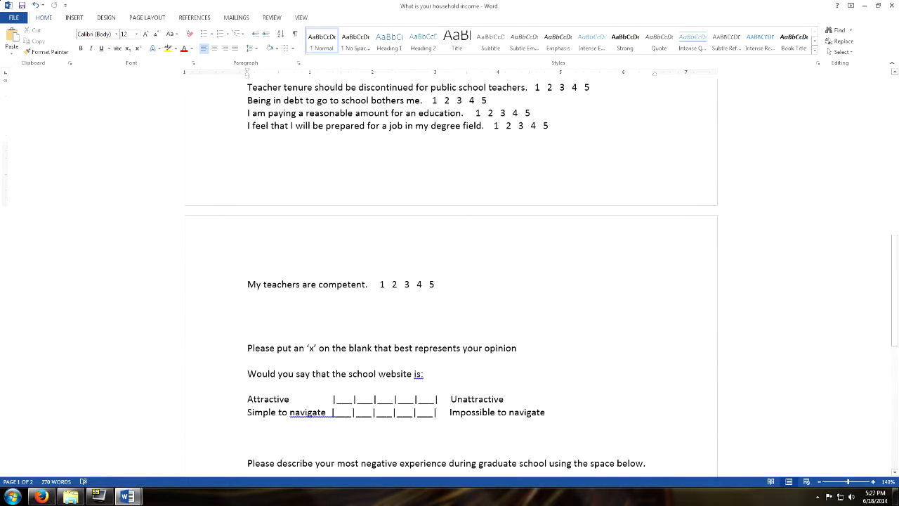
pyautogui.scroll(-4, 449, 281)
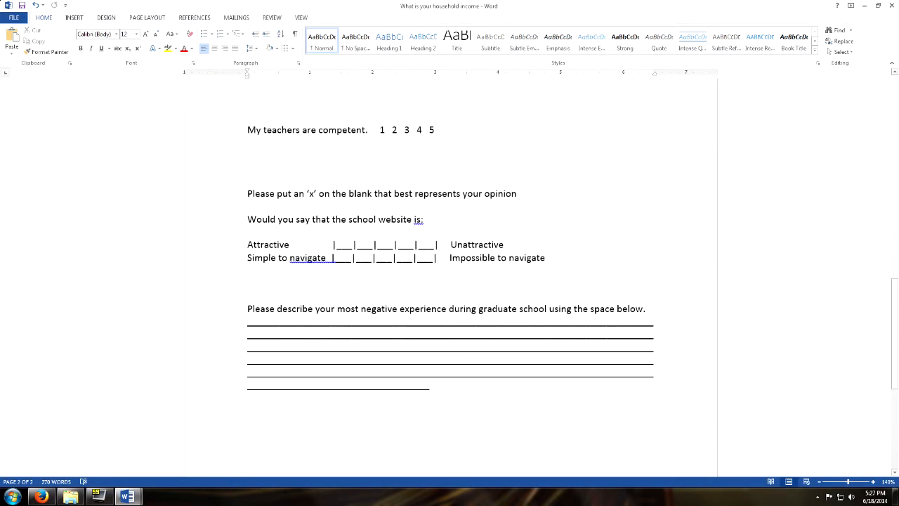
pyautogui.scroll(-1, 449, 281)
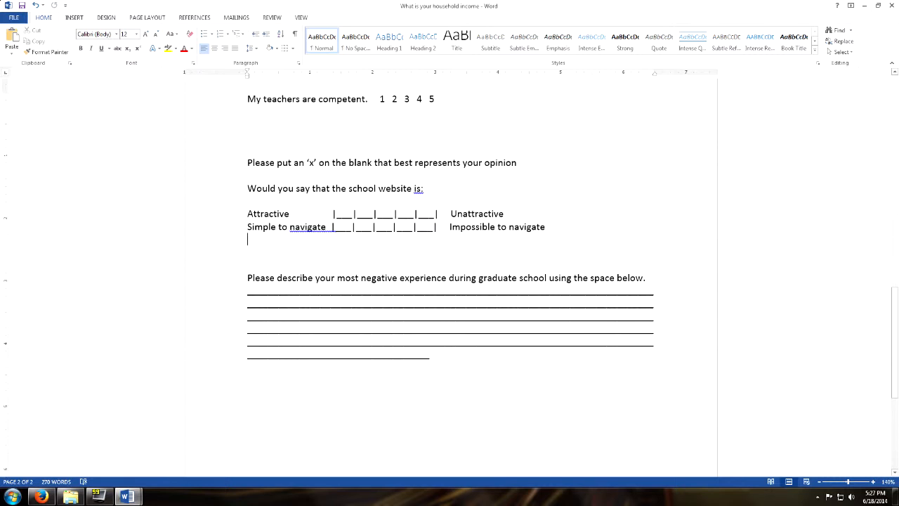
# Step: Insert three blank lines below the "Simple to navigate" rating scale, leaving the scale's text as it was
pyautogui.press('Return')
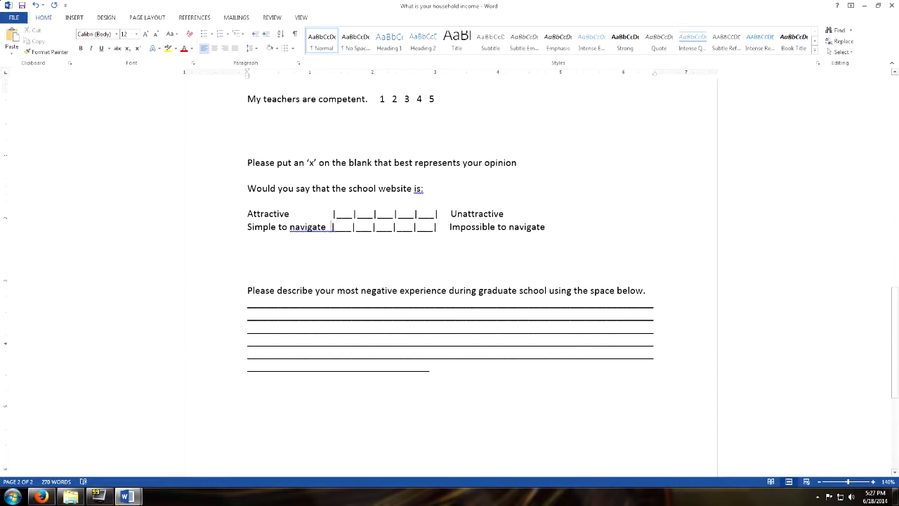
pyautogui.write('|')
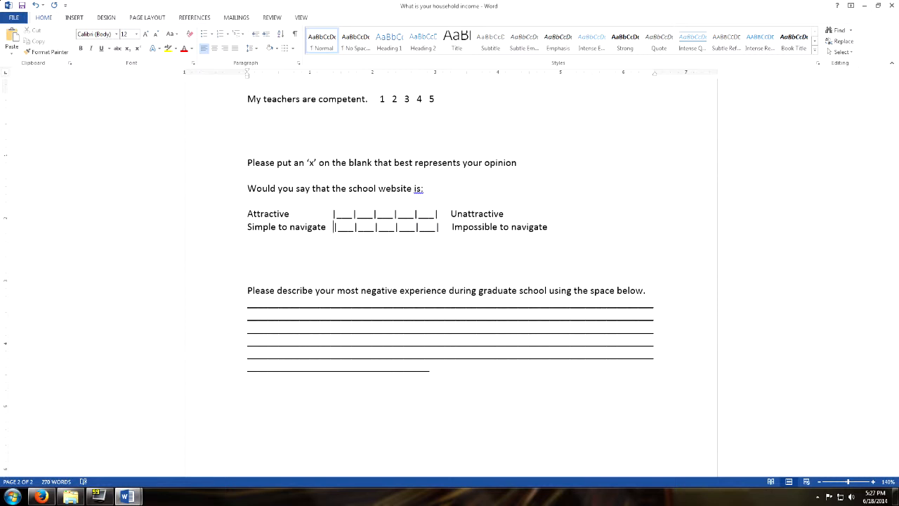
pyautogui.press('BackSpace')
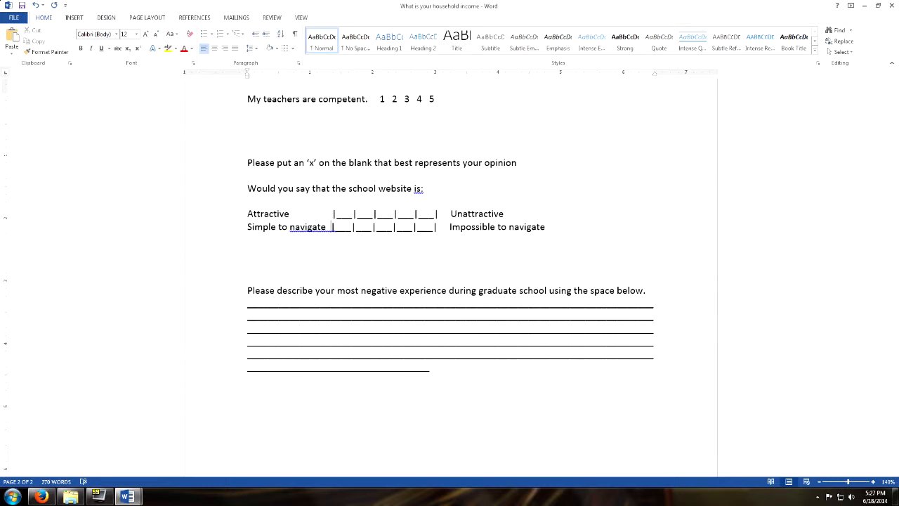
pyautogui.press('Return')
pyautogui.press('Return')
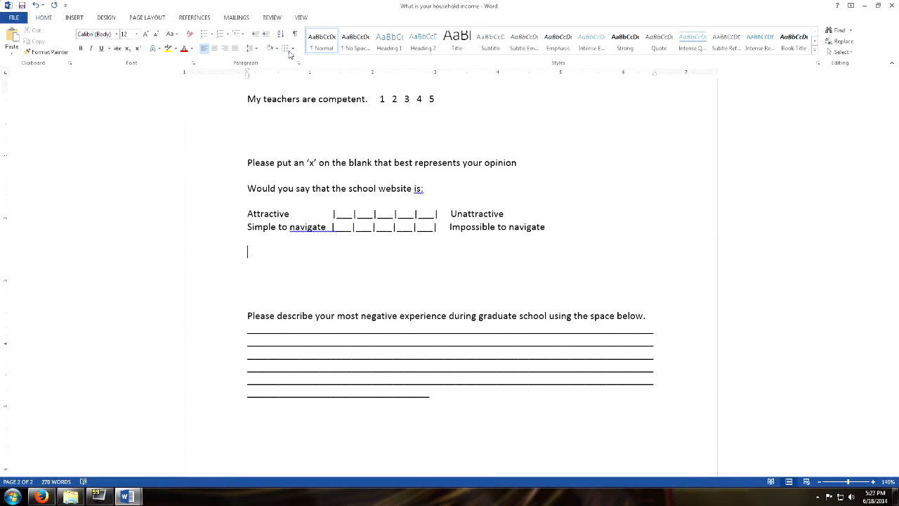
# Step: Insert a table with three columns and two rows below the "Simple to navigate" rating scale
pyautogui.click(75, 19)
pyautogui.click(81, 42)
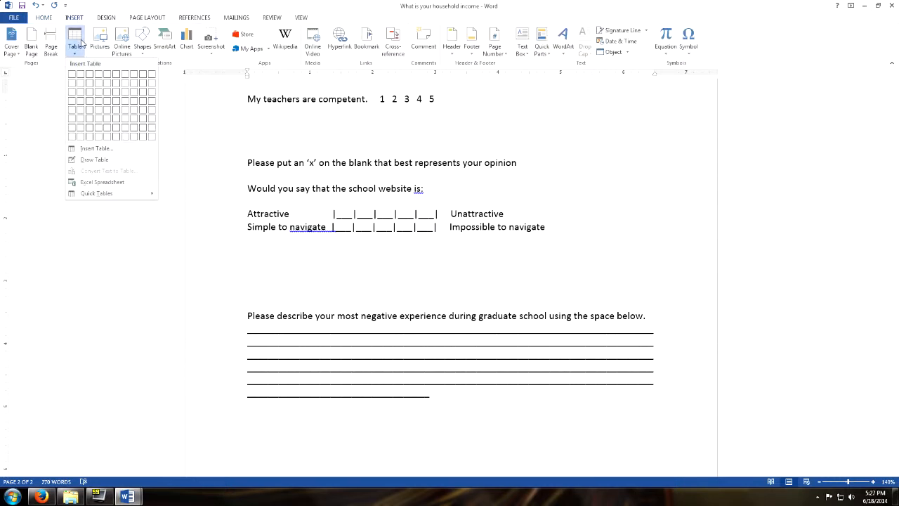
pyautogui.click(89, 86)
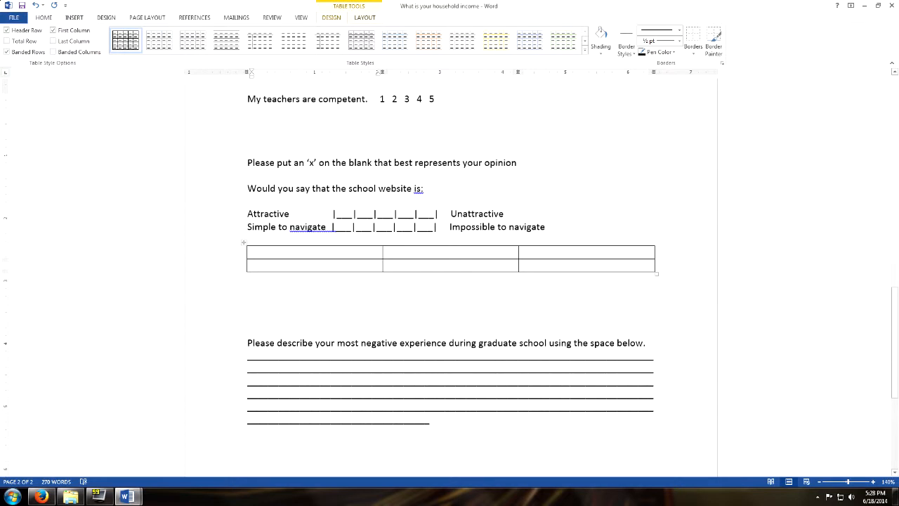
# Step: Copy the five-blank rating scale from the "Attractive" line into both cells of the table's middle column
pyautogui.moveTo(332, 214); pyautogui.dragTo(436, 215)
pyautogui.hotkey('ctrl', 'c')
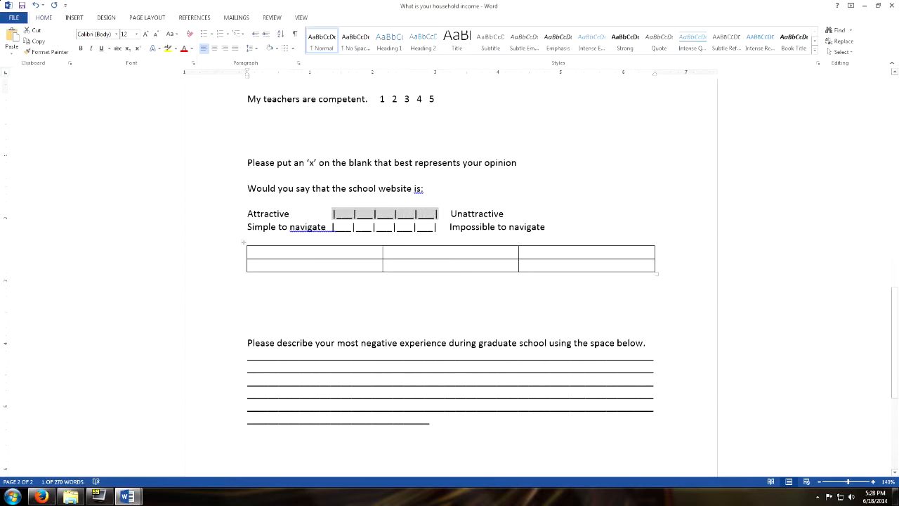
pyautogui.click(421, 252)
pyautogui.hotkey('ctrl', 'v')
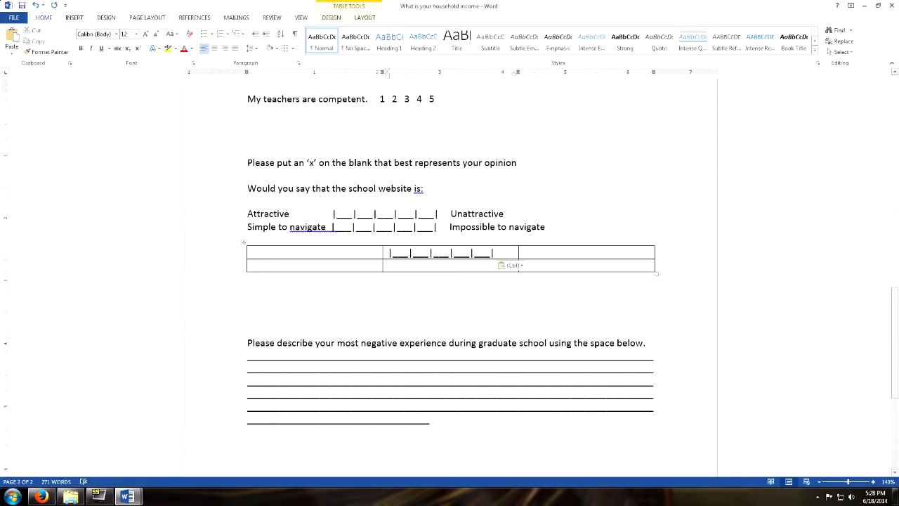
pyautogui.moveTo(495, 253); pyautogui.dragTo(400, 255)
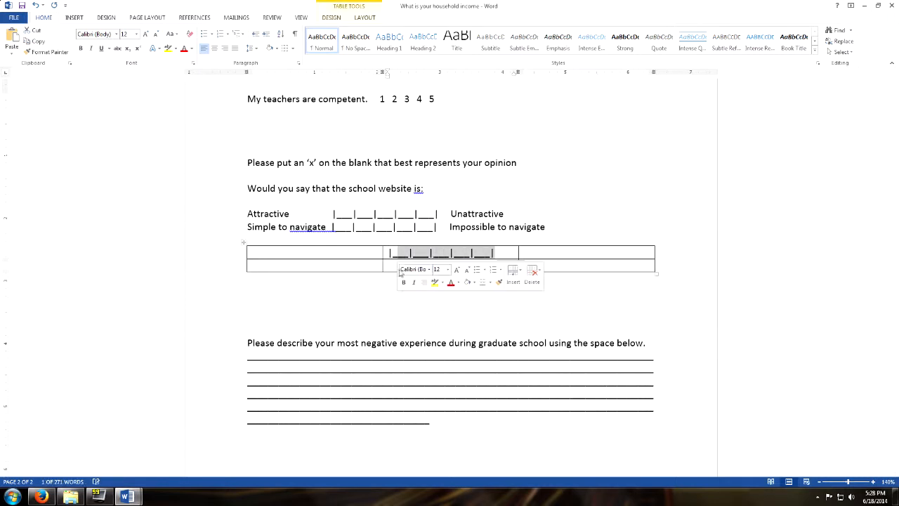
pyautogui.click(386, 269)
pyautogui.hotkey('ctrl', 'v')
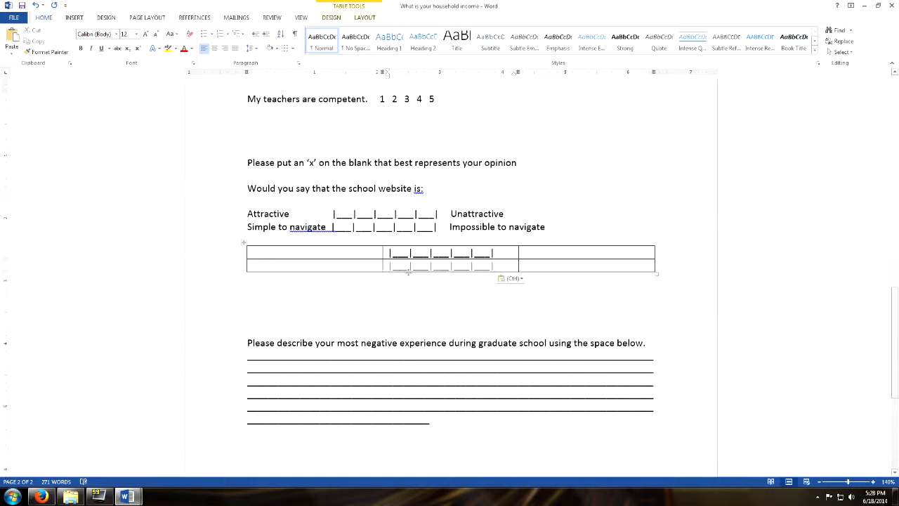
# Step: Copy the labels "Attractive" and "Simple to navigate" from the original scales into the two rows of the table's first column
pyautogui.moveTo(247, 214); pyautogui.dragTo(289, 214)
pyautogui.hotkey('ctrl', 'c')
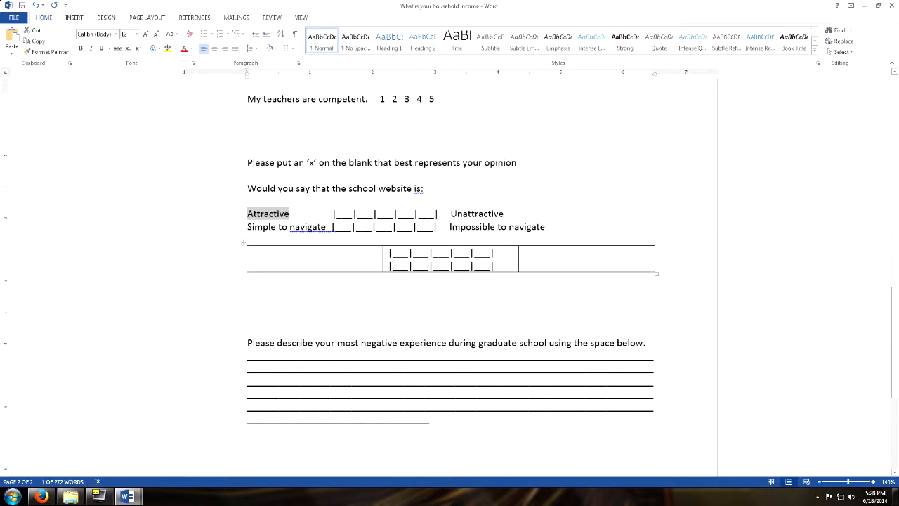
pyautogui.click(256, 253)
pyautogui.hotkey('ctrl', 'v')
pyautogui.moveTo(247, 227); pyautogui.dragTo(326, 227)
pyautogui.hotkey('ctrl', 'c')
pyautogui.click(255, 266)
pyautogui.hotkey('ctrl', 'v')
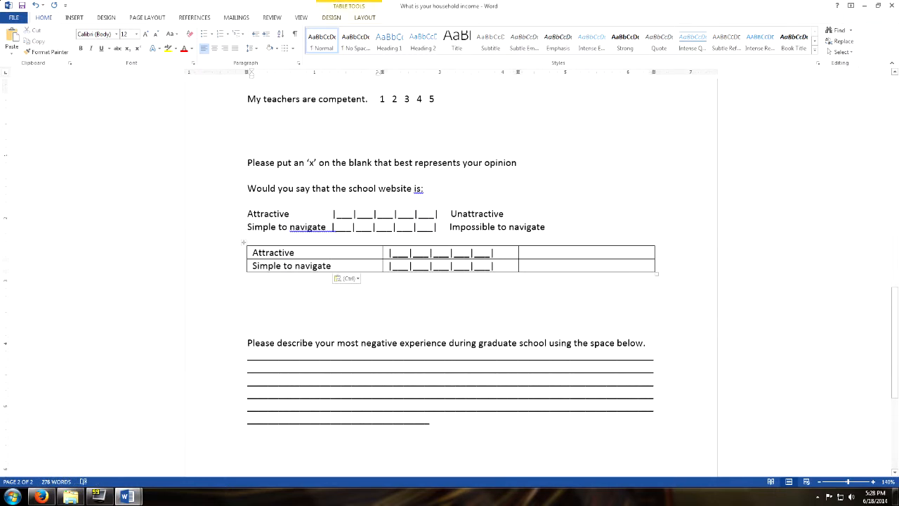
# Step: Copy "Unattractive" into the first row of the table's third column and select "Impossible to navigate" in the original scale
pyautogui.moveTo(450, 214); pyautogui.dragTo(504, 214)
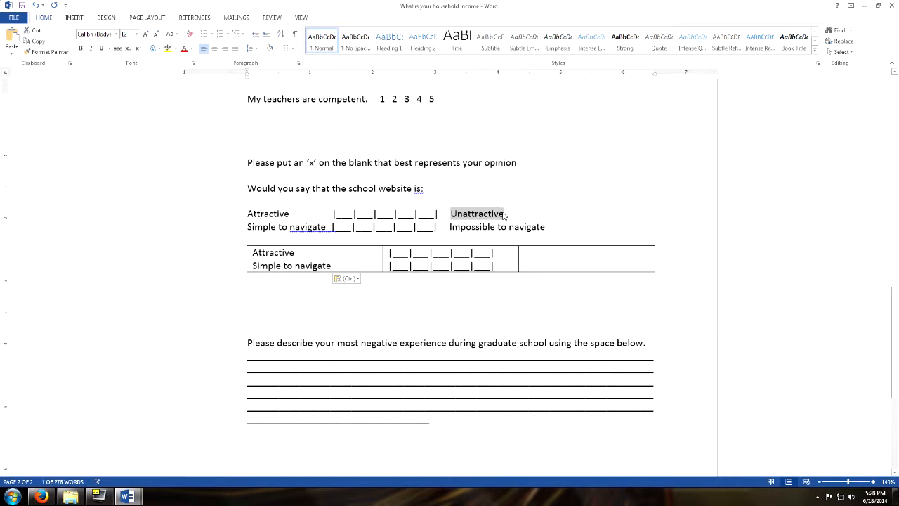
pyautogui.click(529, 253)
pyautogui.hotkey('ctrl', 'v')
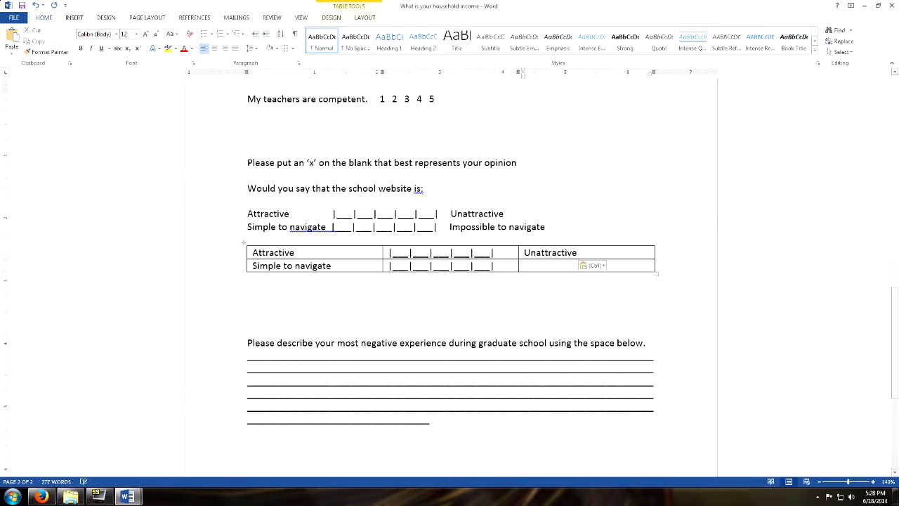
pyautogui.moveTo(448, 226); pyautogui.dragTo(509, 230)
pyautogui.click(509, 229)
pyautogui.moveTo(450, 226); pyautogui.dragTo(545, 227)
pyautogui.hotkey('ctrl', 'v')
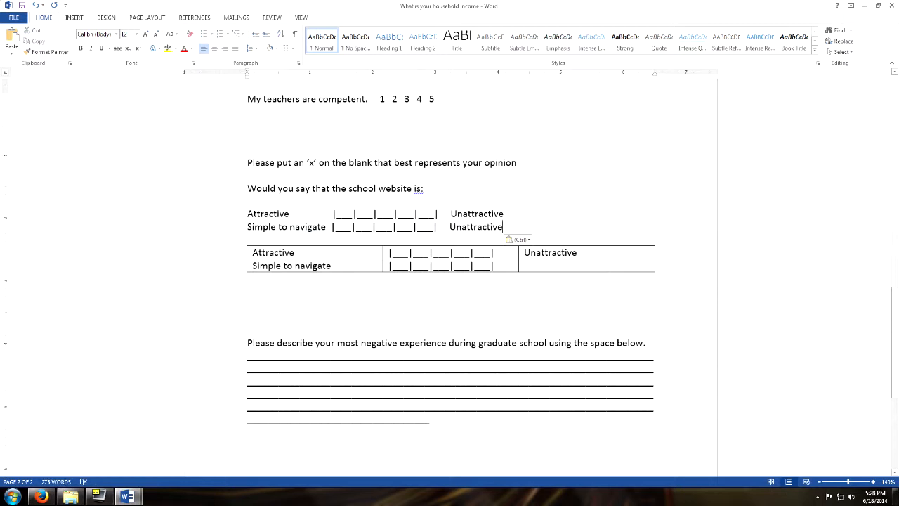
pyautogui.hotkey('ctrl', 'v')
pyautogui.hotkey('ctrl', 'v')
pyautogui.hotkey('ctrl', 'v')
pyautogui.hotkey('ctrl', 'v')
pyautogui.hotkey('ctrl', 'v')
pyautogui.hotkey('ctrl', 'v')
pyautogui.hotkey('ctrl', 'z')
pyautogui.hotkey('ctrl', 'z')
pyautogui.hotkey('ctrl', 'z')
pyautogui.hotkey('ctrl', 'z')
pyautogui.hotkey('ctrl', 'z')
pyautogui.hotkey('ctrl', 'z')
pyautogui.hotkey('ctrl', 'z')
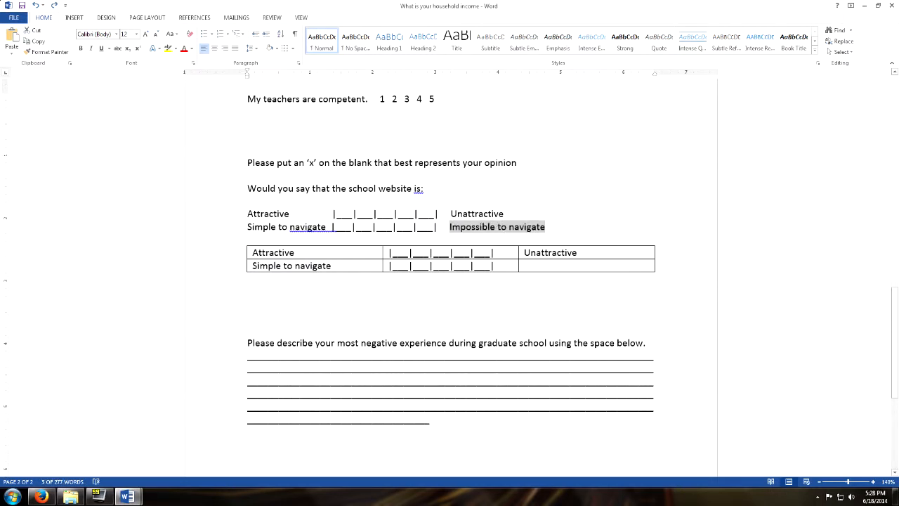
# Step: Copy the original scale's "Impossible to navigate" label into the second row of the table's third column
pyautogui.click(525, 266)
pyautogui.hotkey('ctrl', 'v')
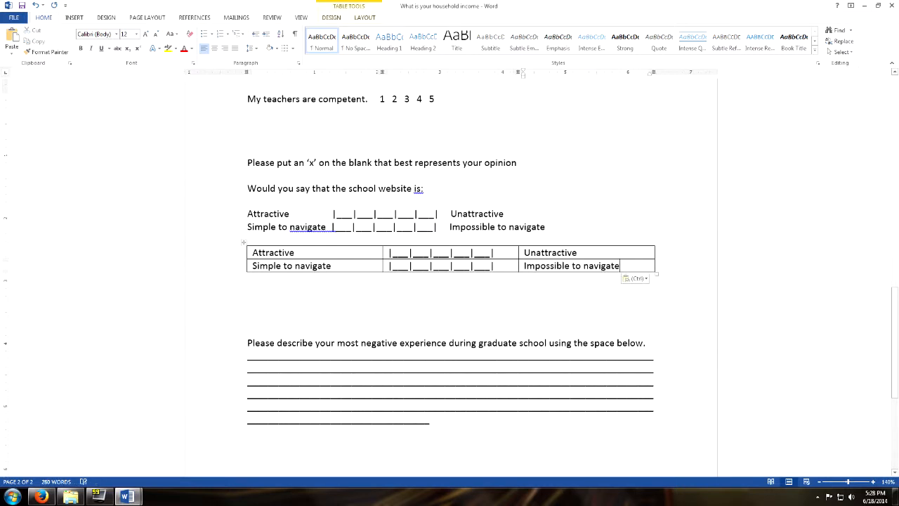
pyautogui.click(520, 292)
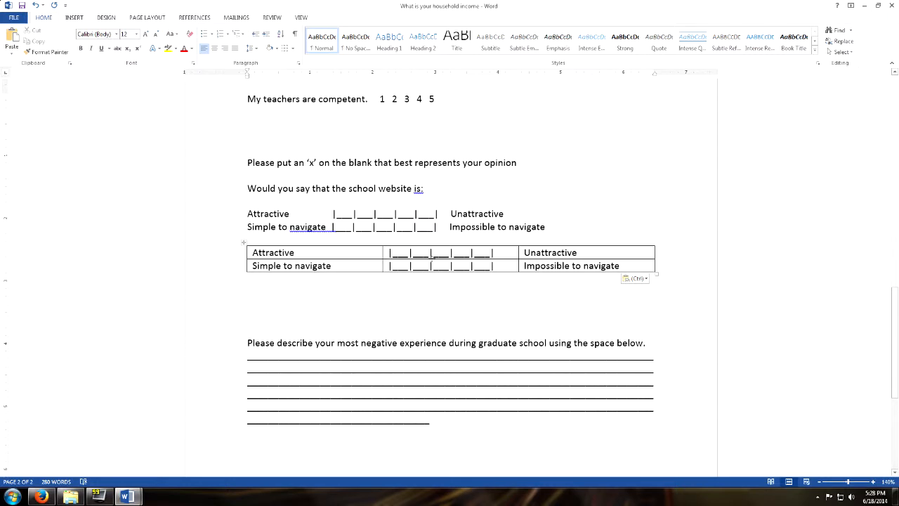
# Step: Autofit the whole website rating table to its contents
pyautogui.click(244, 242)
pyautogui.rightClick(327, 269)
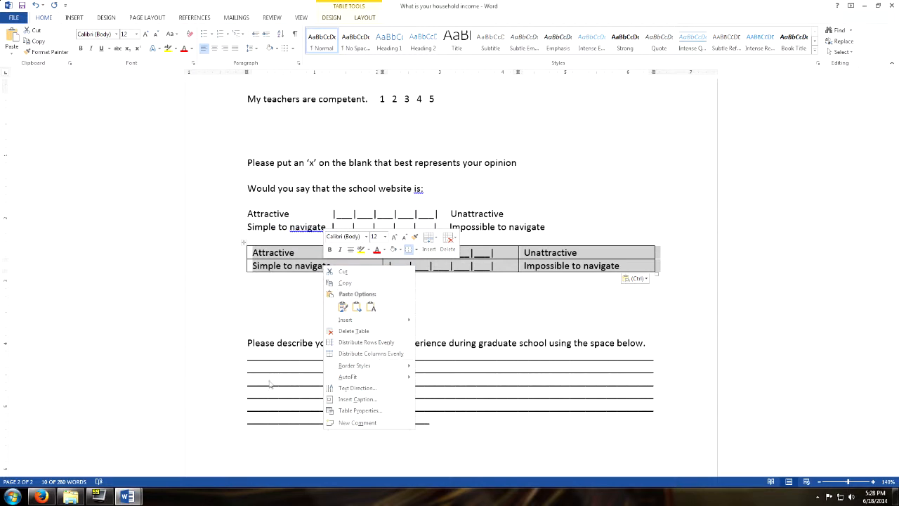
pyautogui.moveTo(385, 379)
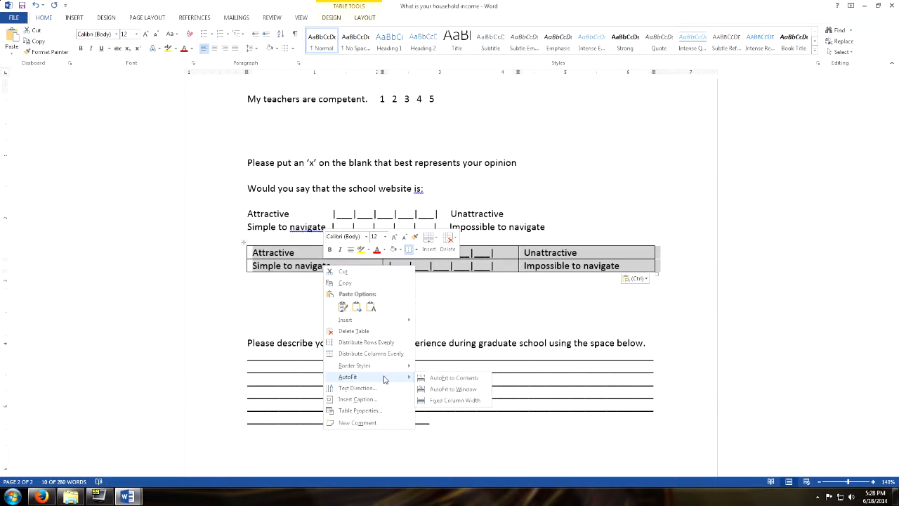
pyautogui.click(450, 378)
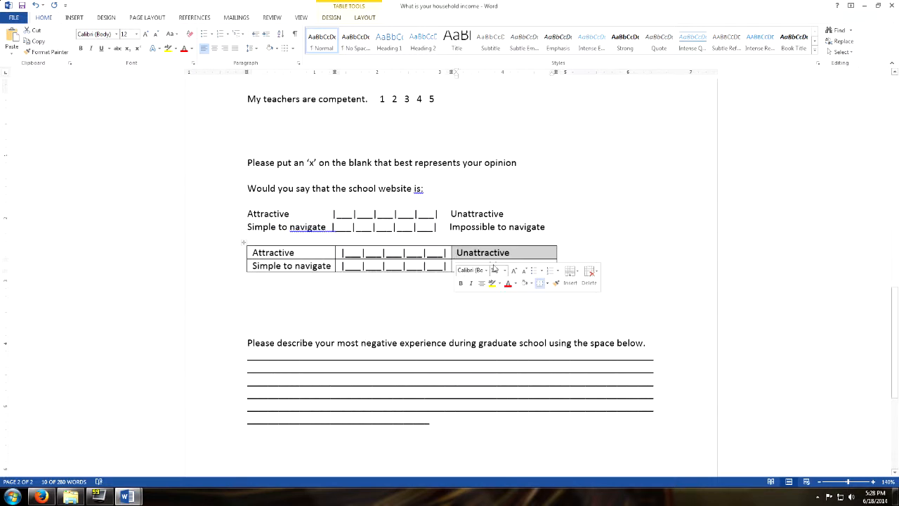
pyautogui.click(514, 305)
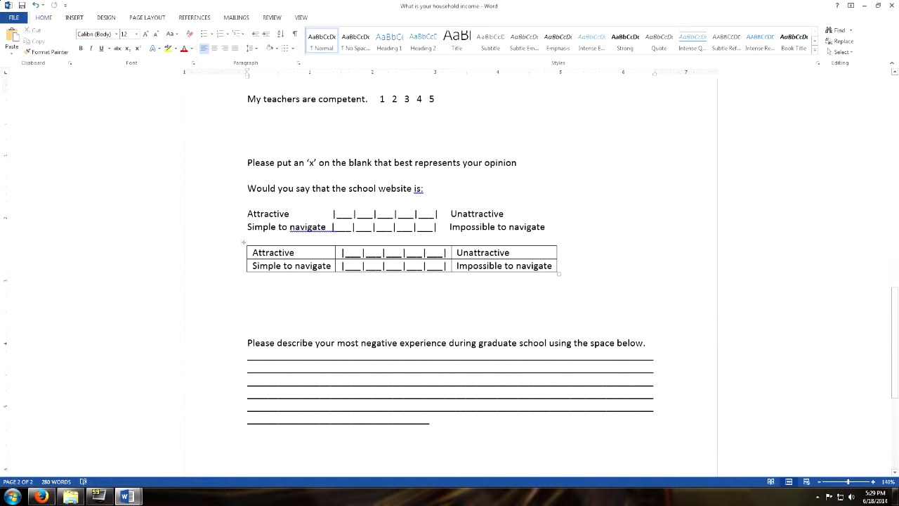
# Step: Align the first column's labels "Attractive" and "Simple to navigate" to the right and centre them vertically in their cells
pyautogui.moveTo(257, 253); pyautogui.dragTo(308, 269)
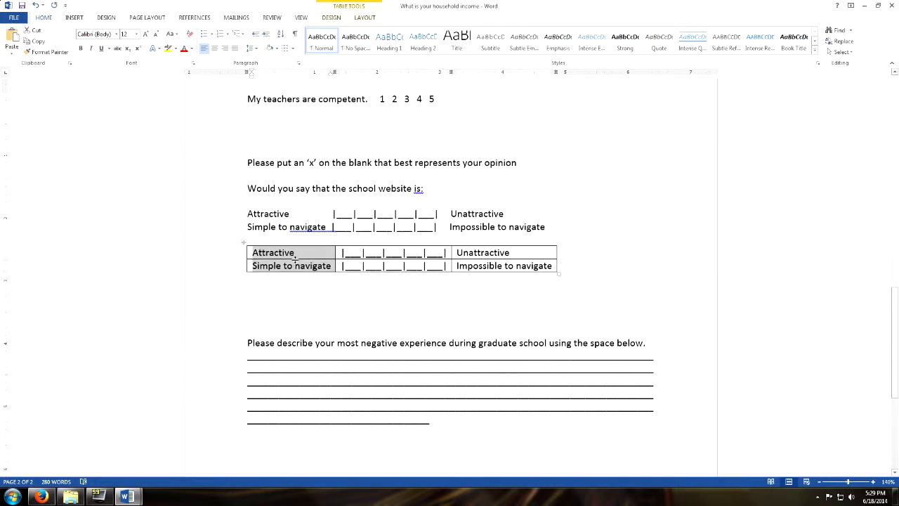
pyautogui.click(357, 18)
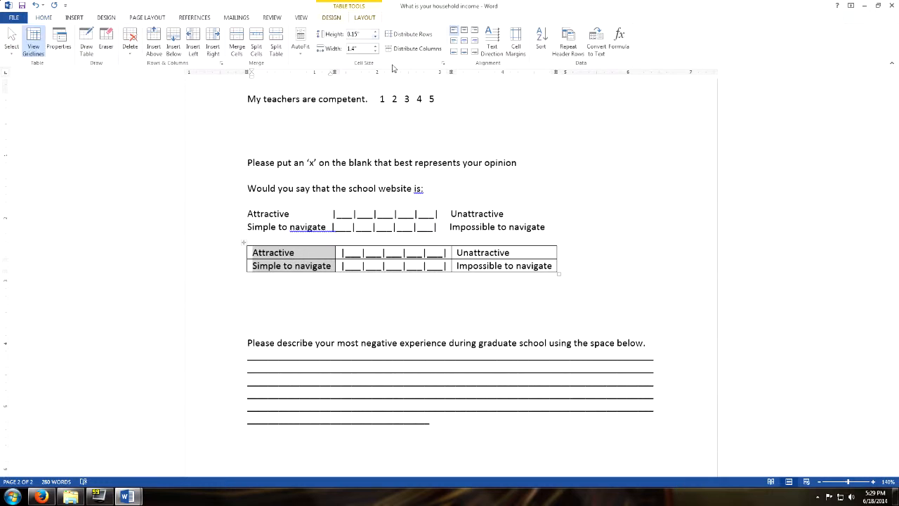
pyautogui.click(474, 42)
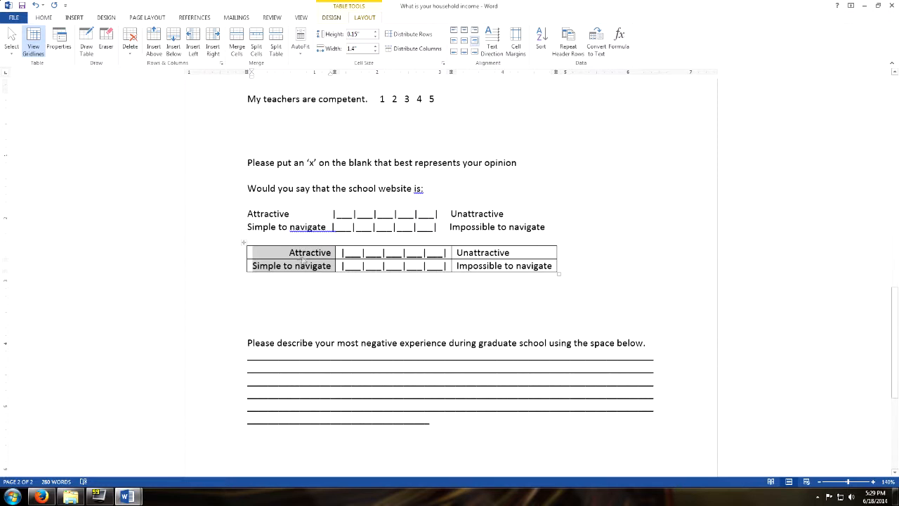
pyautogui.click(250, 302)
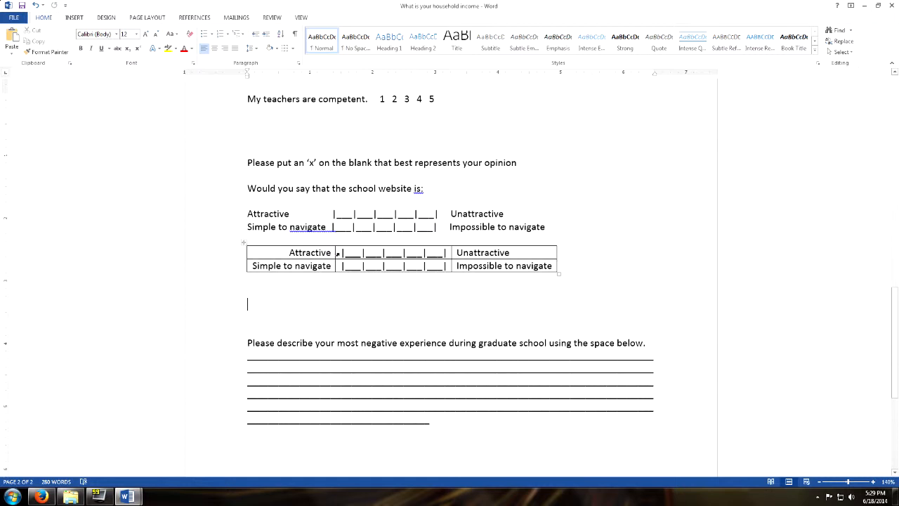
# Step: Specify a row height of 0.3" for all rows of the website rating table
pyautogui.click(242, 241)
pyautogui.rightClick(279, 254)
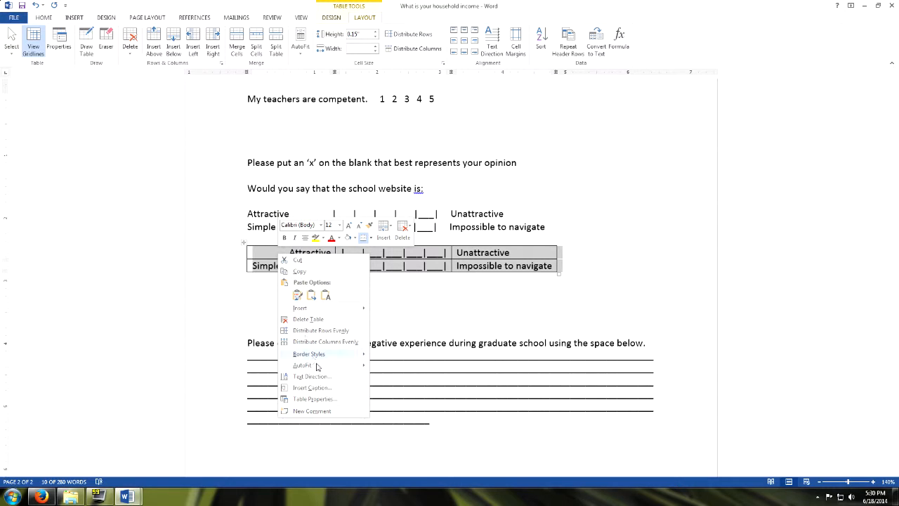
pyautogui.click(316, 398)
pyautogui.click(373, 187)
pyautogui.click(450, 184)
pyautogui.click(450, 185)
pyautogui.click(450, 184)
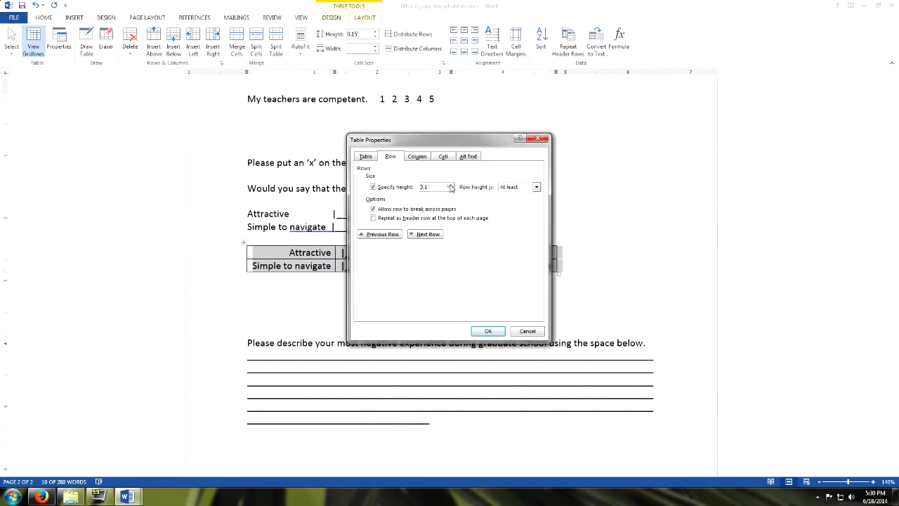
pyautogui.click(488, 332)
pyautogui.click(338, 275)
pyautogui.click(247, 331)
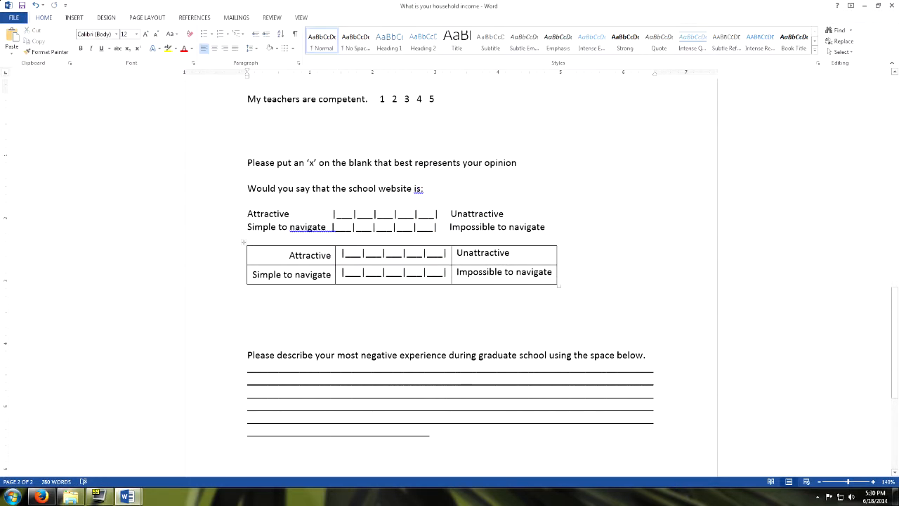
# Step: Centre the third column's labels vertically with left alignment, and centre the middle column's rating blanks both vertically and horizontally
pyautogui.moveTo(485, 254); pyautogui.dragTo(489, 272)
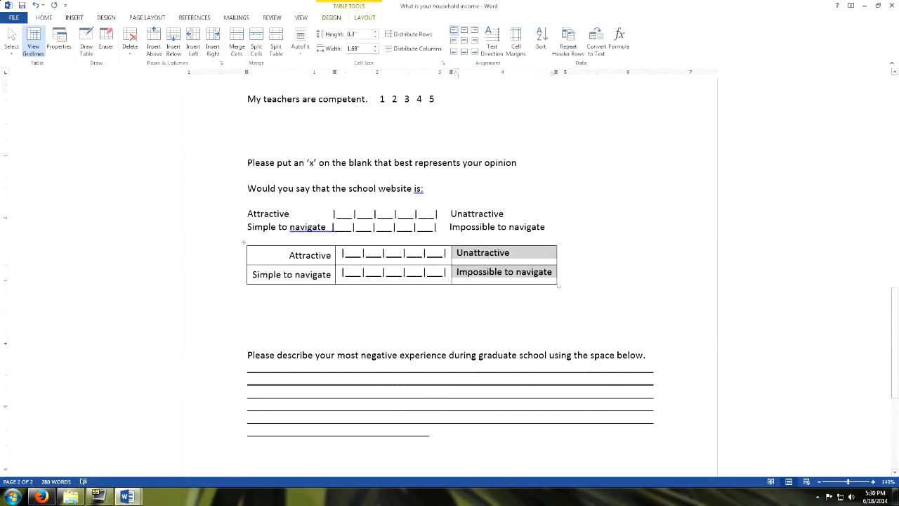
pyautogui.click(453, 43)
pyautogui.moveTo(418, 254); pyautogui.dragTo(423, 273)
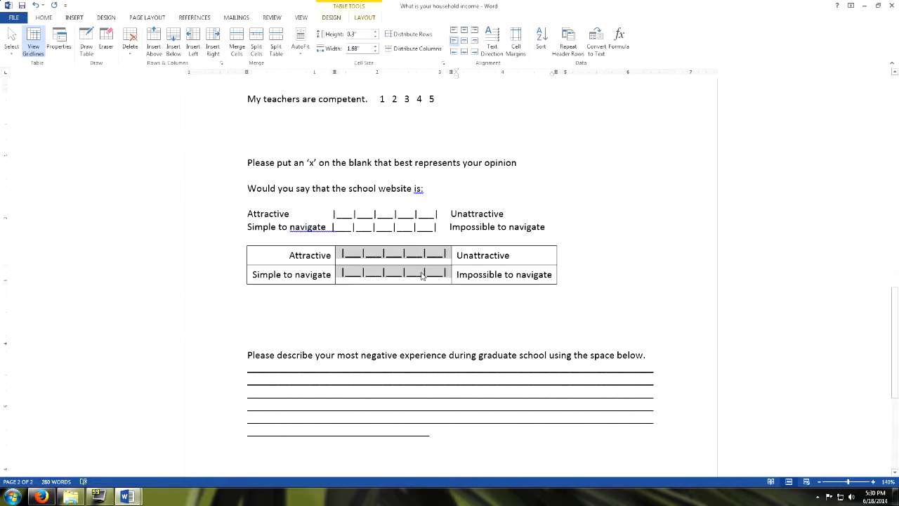
pyautogui.click(464, 52)
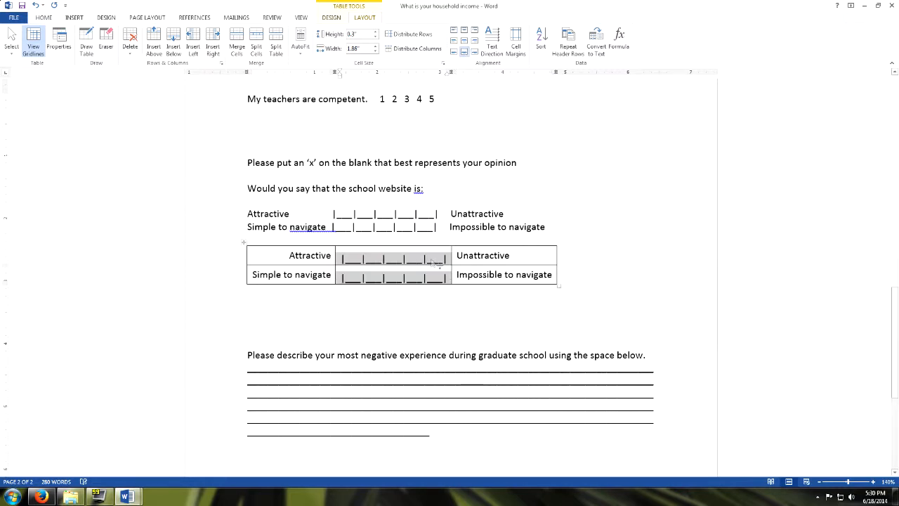
pyautogui.click(464, 40)
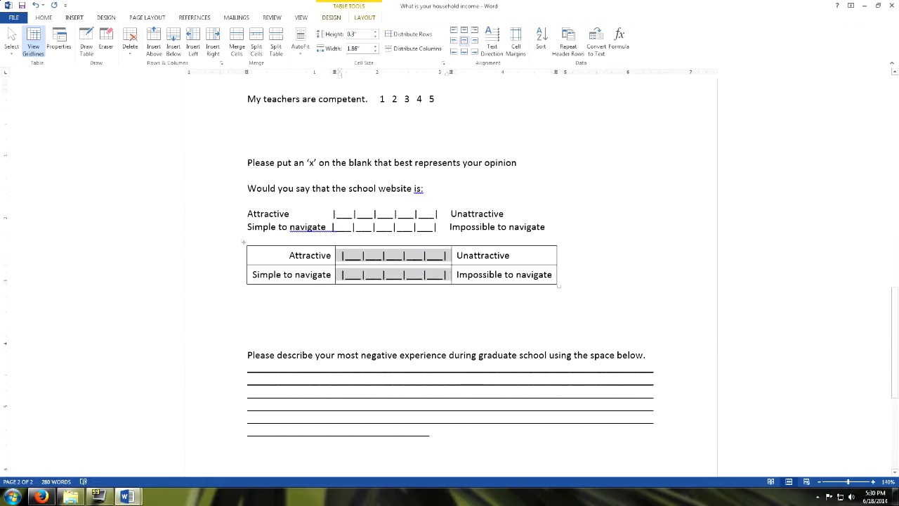
pyautogui.click(487, 274)
# Step: Remove all borders from the website rating table
pyautogui.click(243, 242)
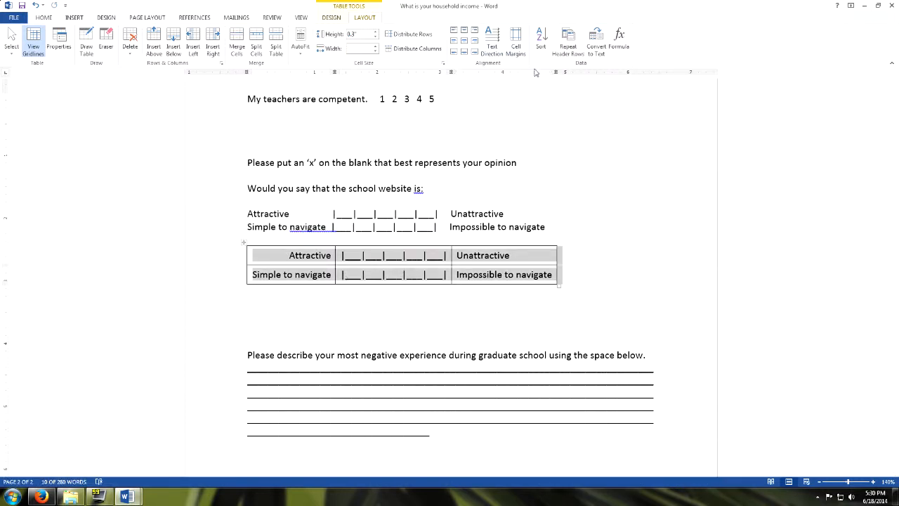
pyautogui.click(329, 18)
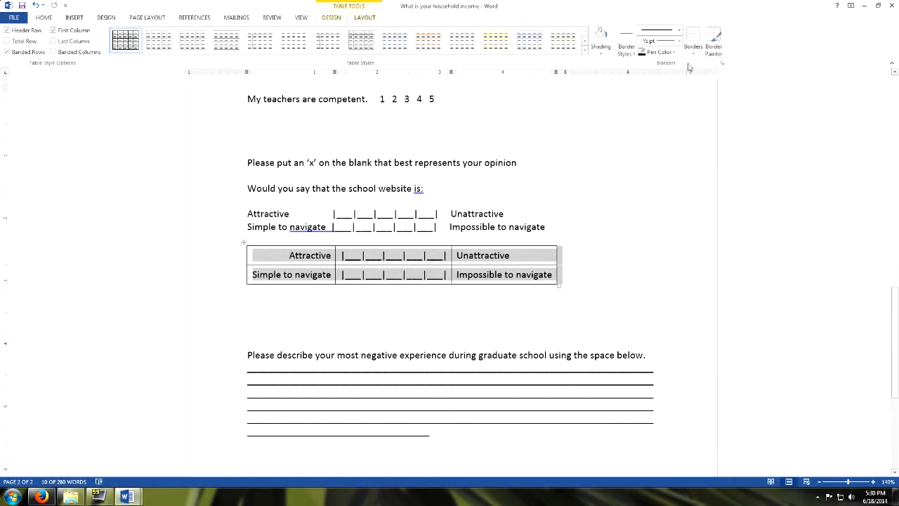
pyautogui.click(693, 36)
pyautogui.click(548, 314)
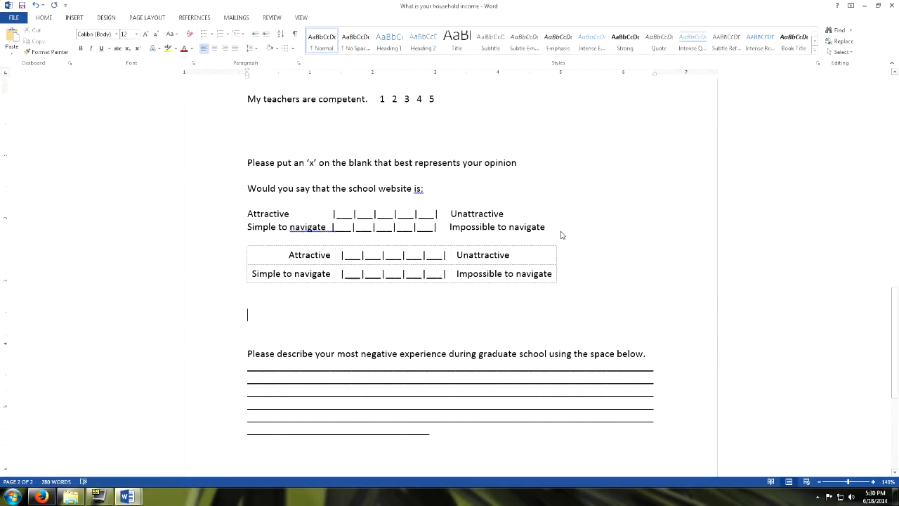
# Step: Compare the borderless rating table with the original scales in the enlarged print preview and return to editing page 2
pyautogui.hotkey('ctrl', 'p')
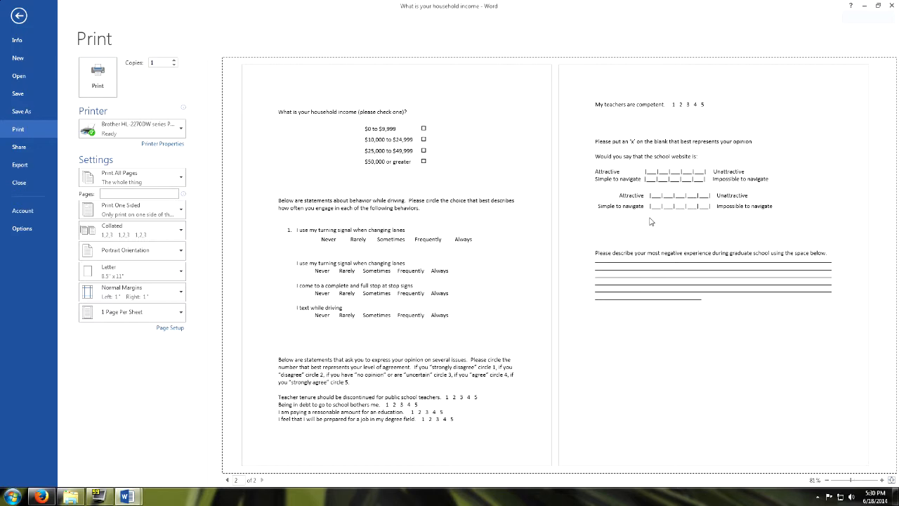
pyautogui.scroll(5, 650, 221)
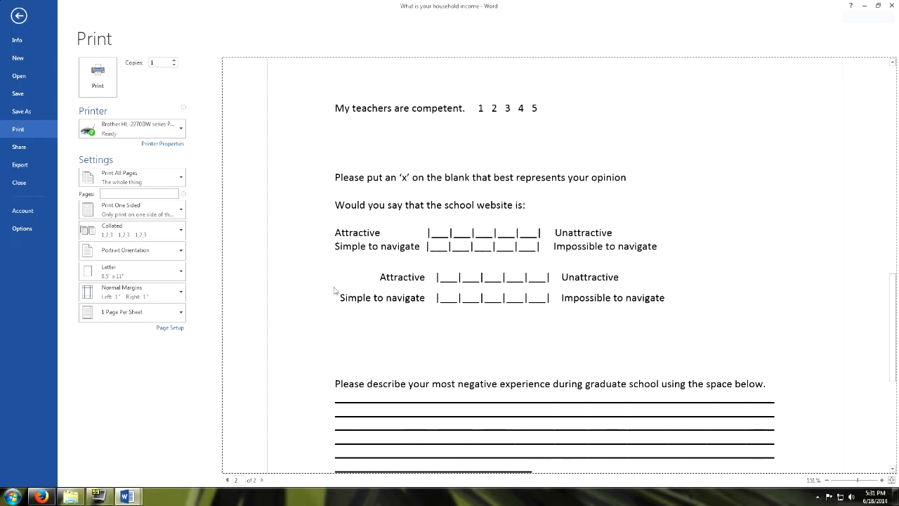
pyautogui.click(19, 16)
pyautogui.scroll(-5, 449, 274)
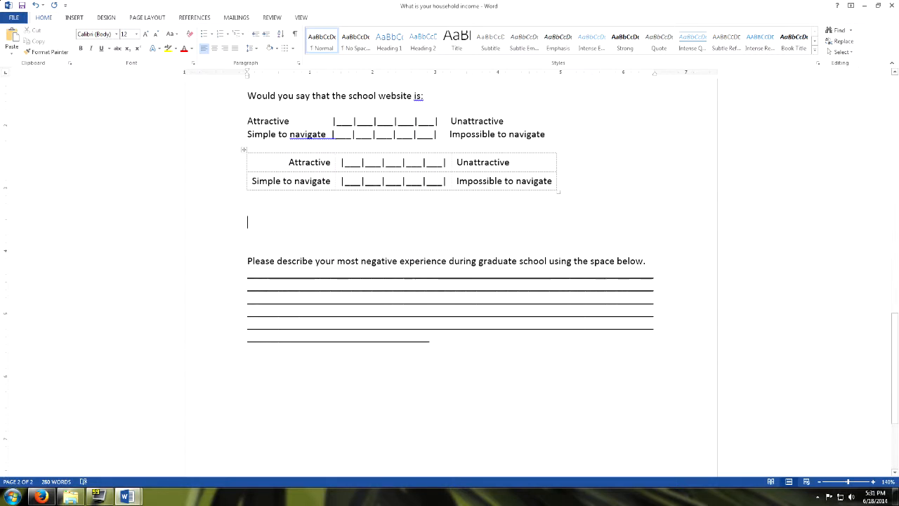
# Step: Try adding paragraph breaks among the underscore answer lines beneath the negative-experience question
pyautogui.scroll(1, 449, 274)
pyautogui.click(429, 306)
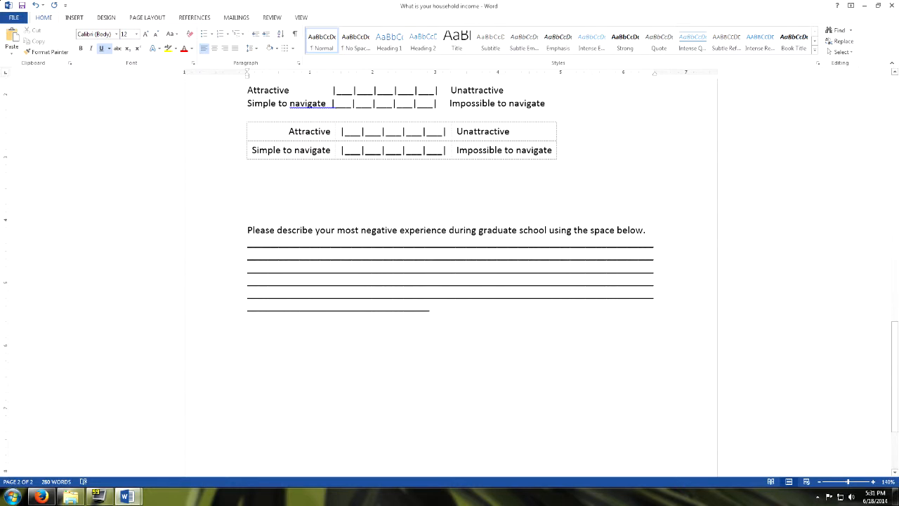
pyautogui.press('Return')
pyautogui.press('BackSpace')
pyautogui.press('BackSpace')
pyautogui.press('Return')
pyautogui.press('Return')
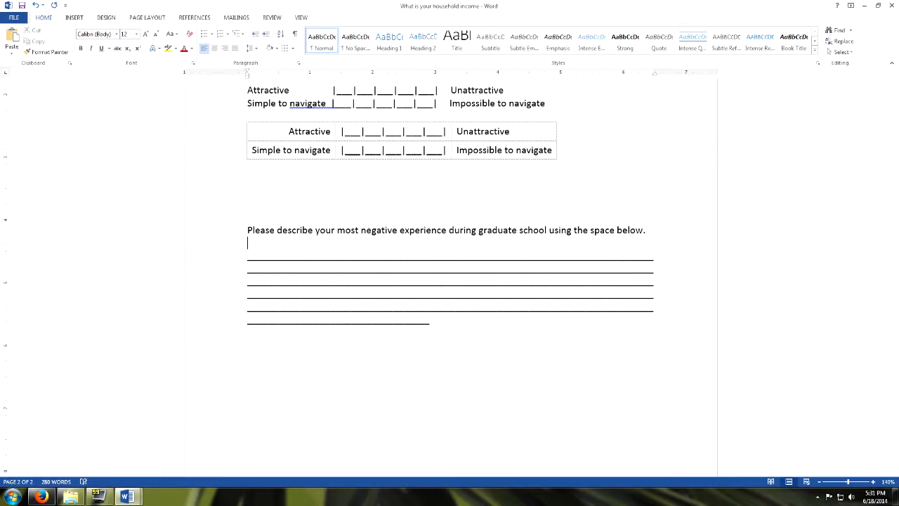
pyautogui.press('Delete')
pyautogui.press('Return')
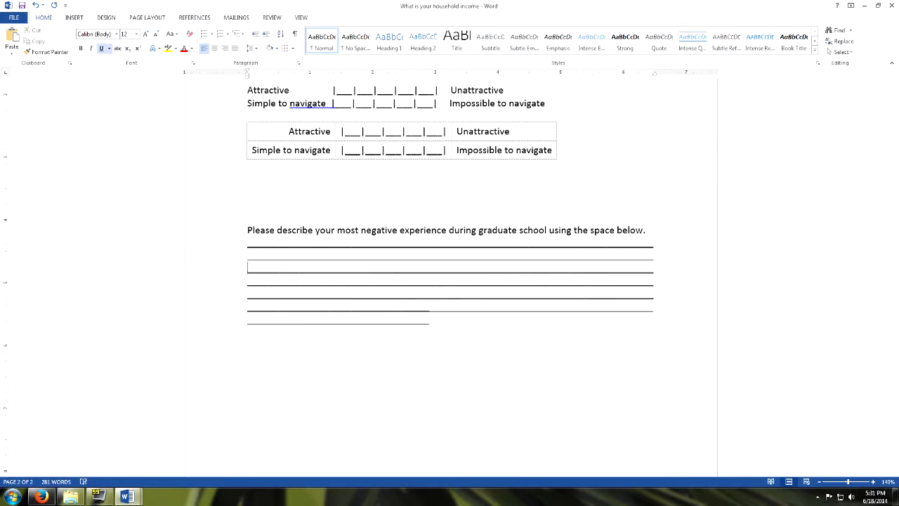
pyautogui.press('Delete')
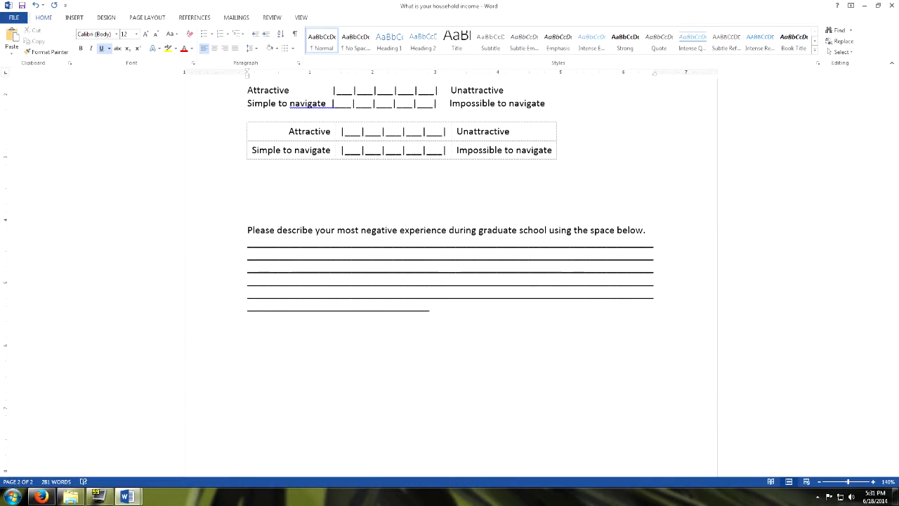
# Step: Set the line spacing of all underscore answer lines beneath the negative-experience question to 1.5
pyautogui.hotkey('shift', 'Down')
pyautogui.hotkey('shift', 'Down')
pyautogui.hotkey('shift', 'Down')
pyautogui.hotkey('shift', 'Down')
pyautogui.hotkey('shift', 'Down')
pyautogui.hotkey('shift', 'Down')
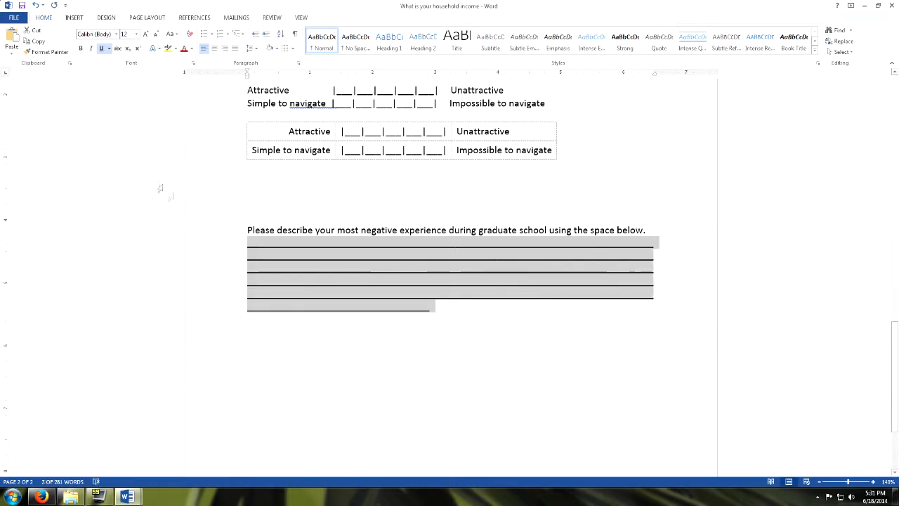
pyautogui.click(255, 50)
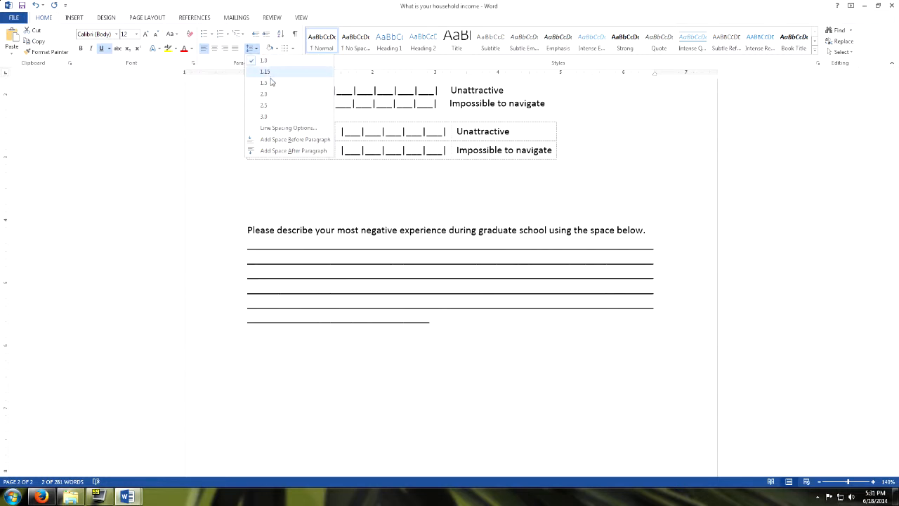
pyautogui.click(265, 71)
pyautogui.click(340, 290)
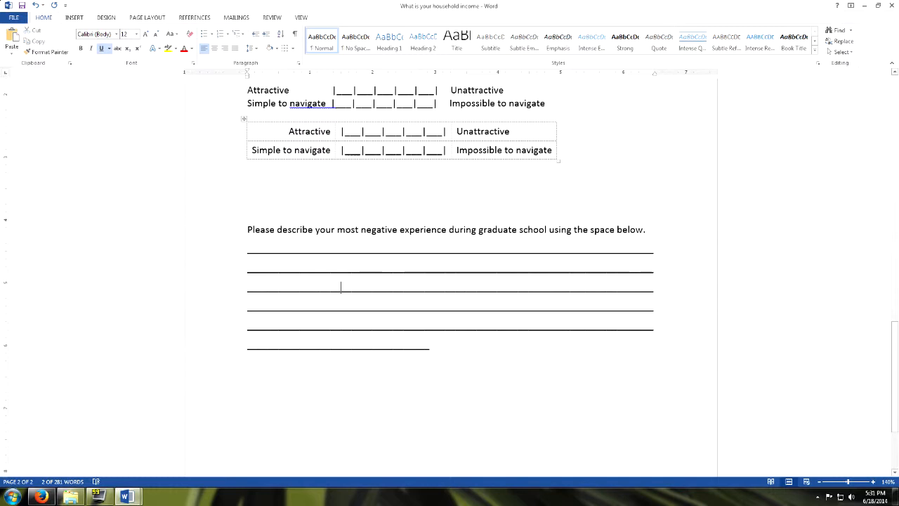
# Step: Extend the last answer line with underscores to full width and start a new line beneath it, undoing the automatic border conversion
pyautogui.click(429, 345)
pyautogui.write('____________________________________________________')
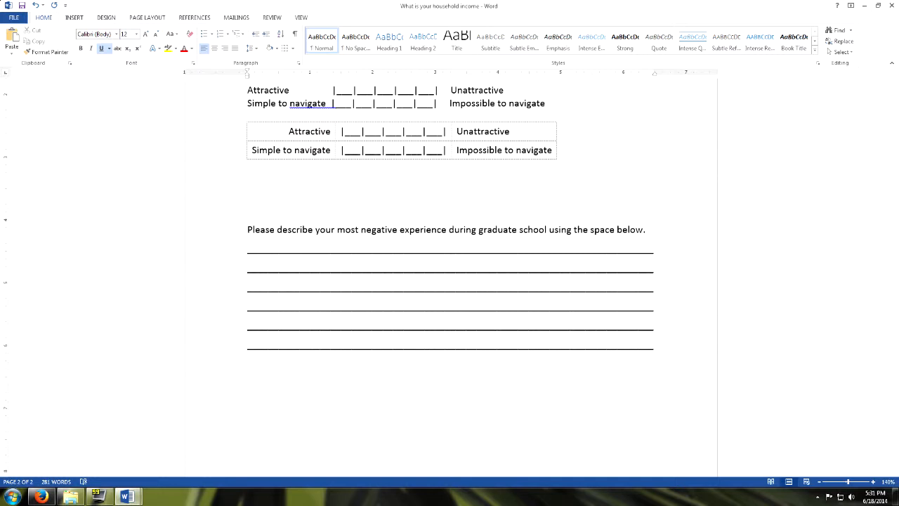
pyautogui.press('Return')
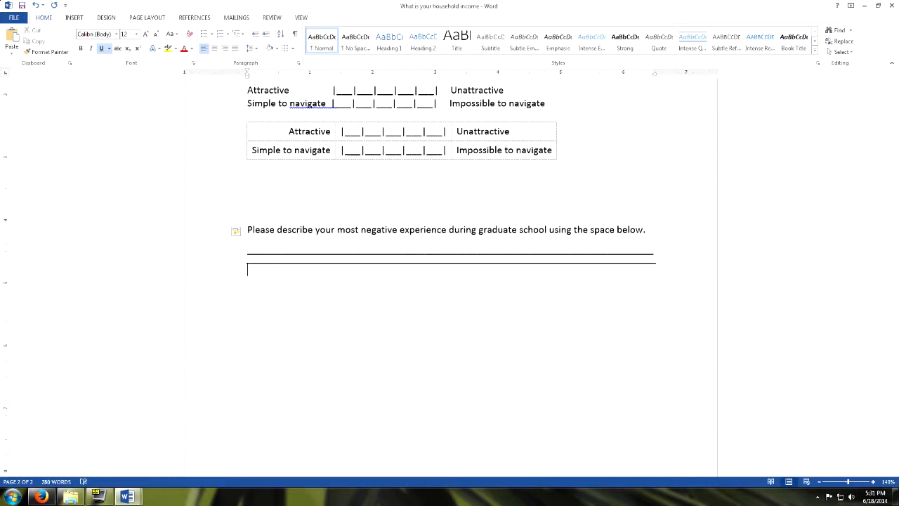
pyautogui.hotkey('ctrl', 'z')
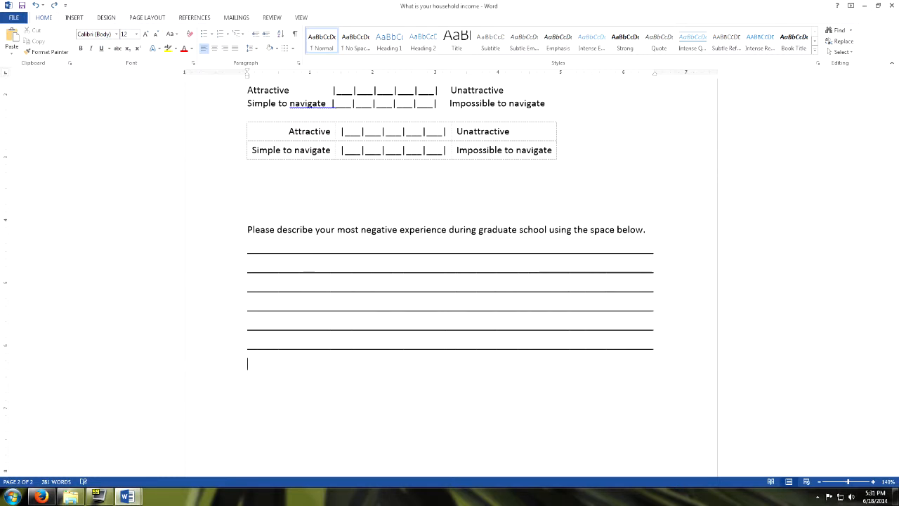
pyautogui.press('Return')
# Step: Insert a 1x1 table below the underscore answer lines and set its line spacing to 1.0
pyautogui.click(77, 19)
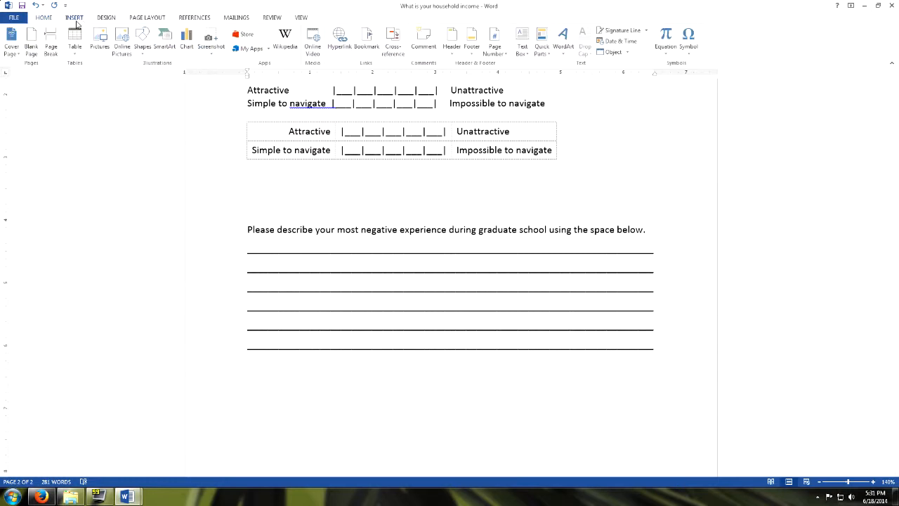
pyautogui.click(73, 43)
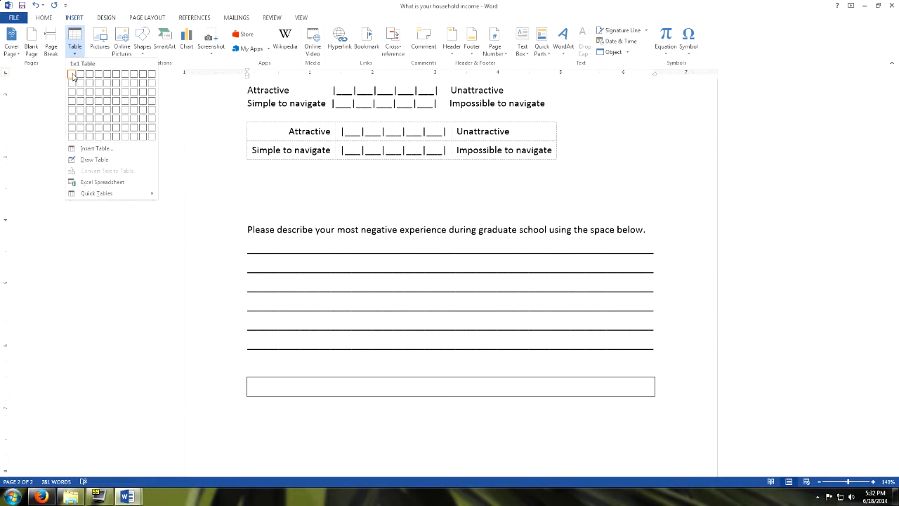
pyautogui.click(74, 76)
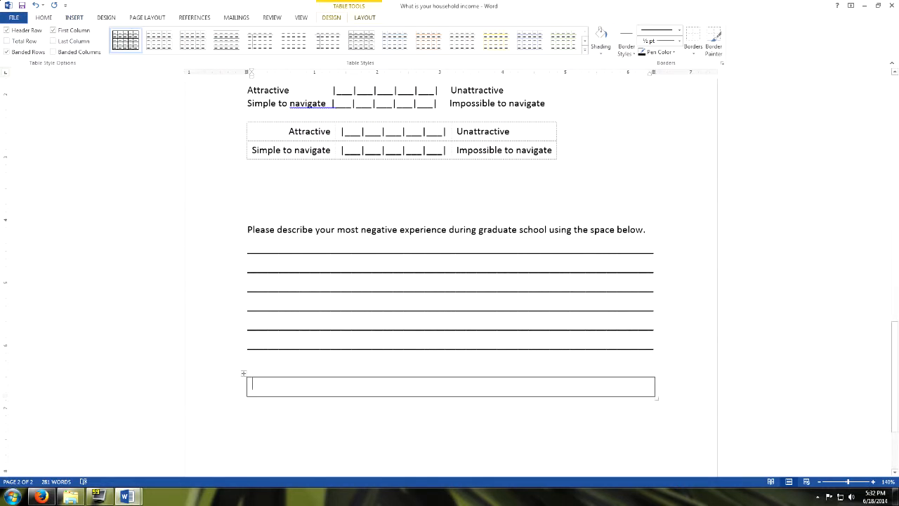
pyautogui.hotkey('shift', 'Right')
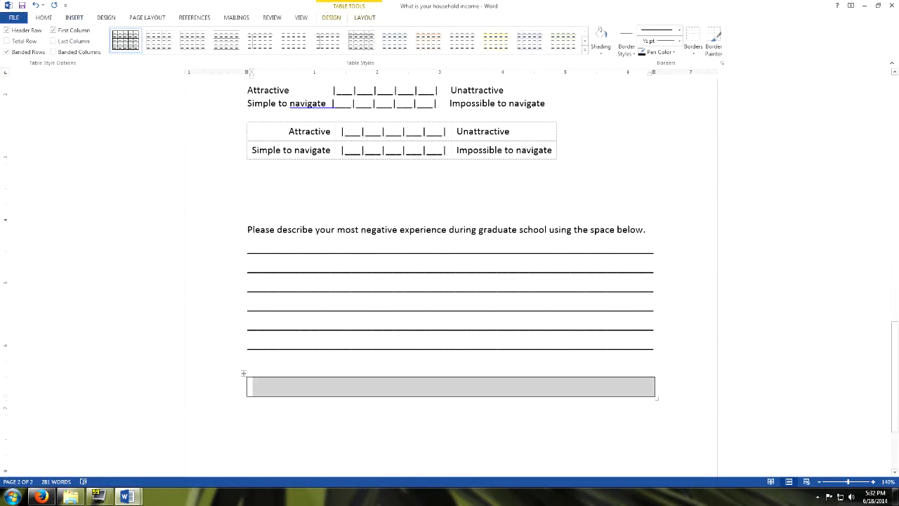
pyautogui.click(49, 19)
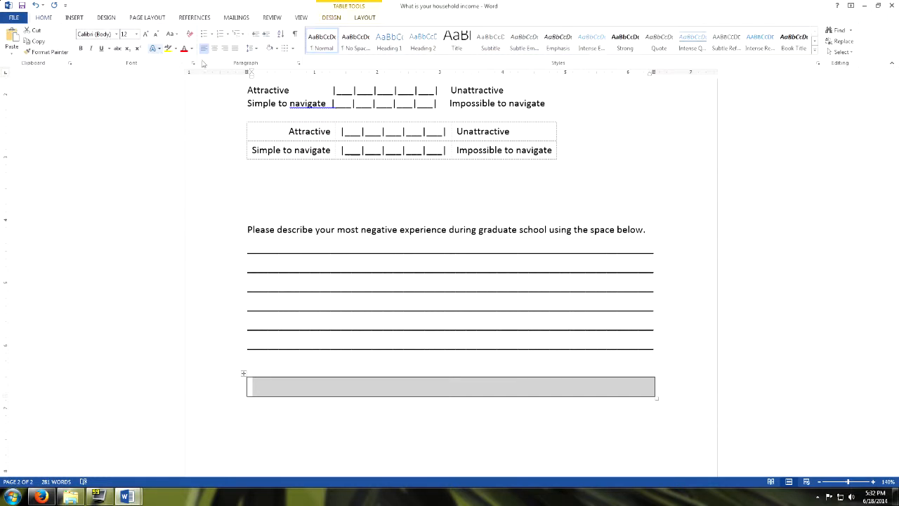
pyautogui.click(267, 62)
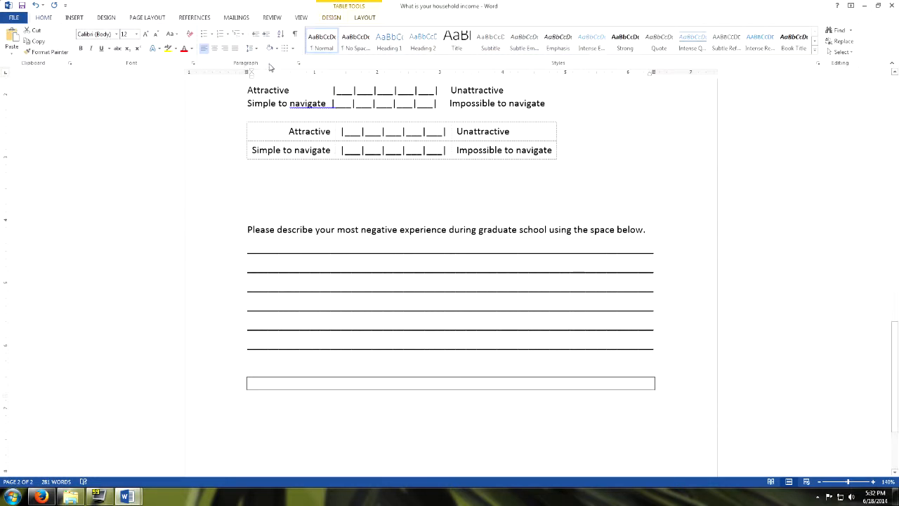
# Step: Remove all borders from the one-cell table and apply only a bottom border to it
pyautogui.click(253, 383)
pyautogui.click(243, 373)
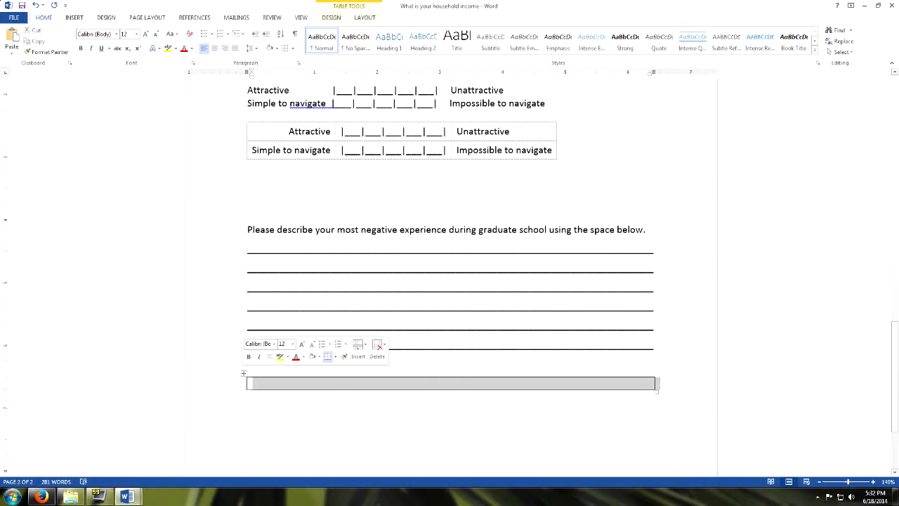
pyautogui.click(330, 17)
pyautogui.click(362, 17)
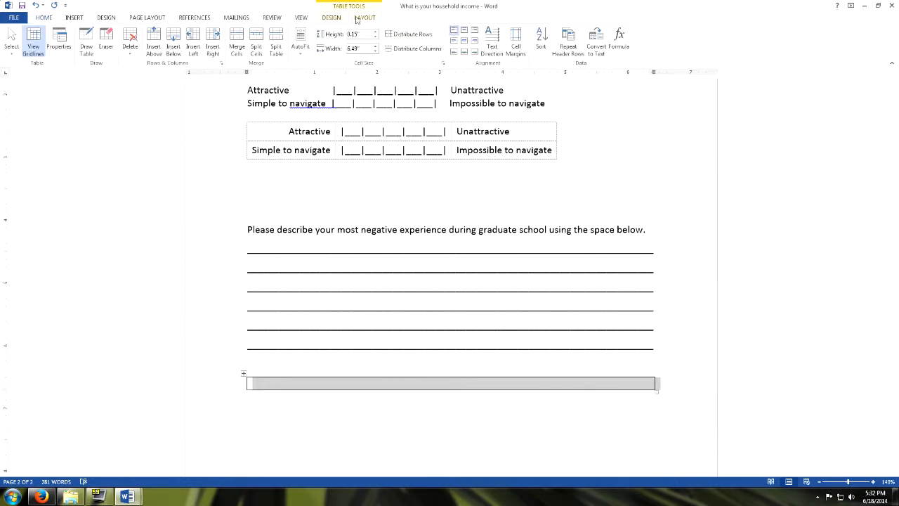
pyautogui.click(333, 17)
pyautogui.click(693, 50)
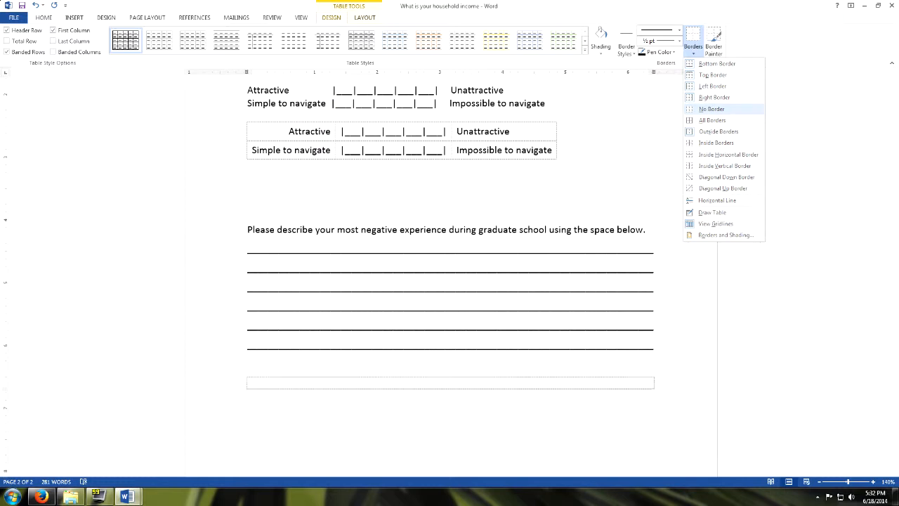
pyautogui.click(712, 109)
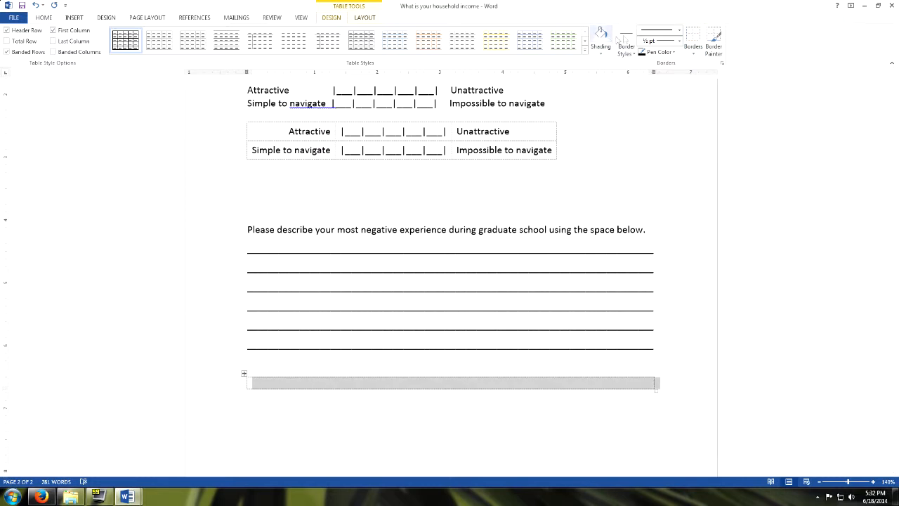
pyautogui.click(693, 50)
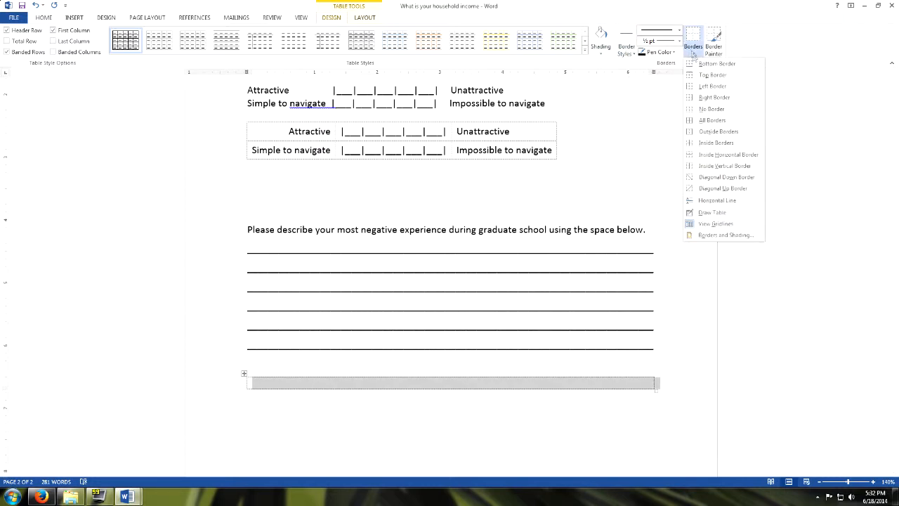
pyautogui.click(712, 75)
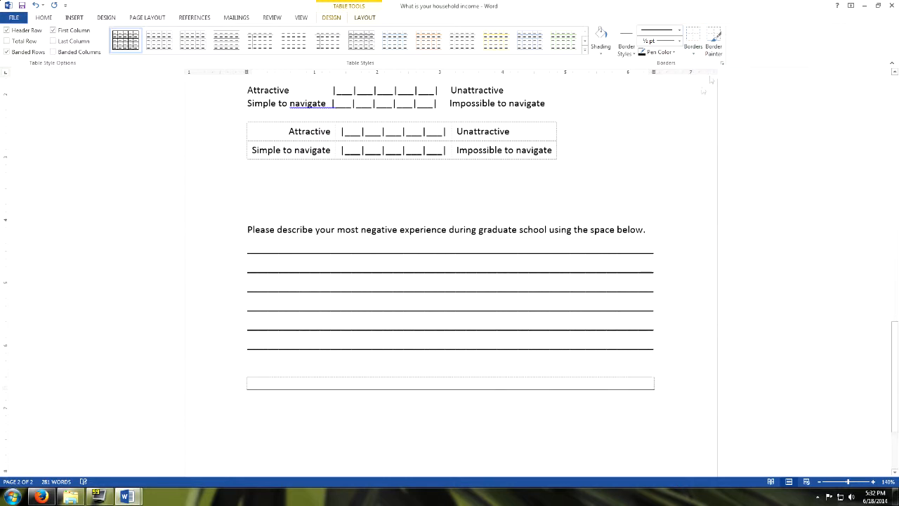
pyautogui.click(252, 383)
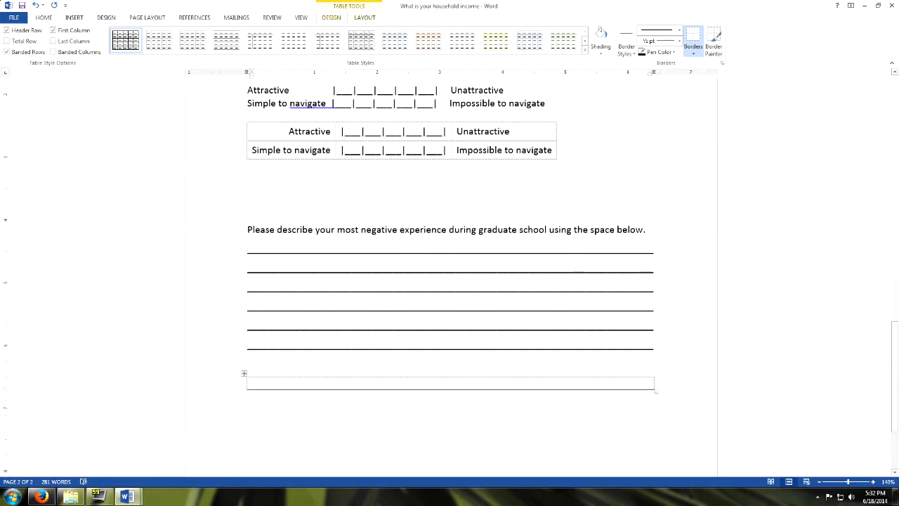
# Step: Add a second row to the answer table and apply an inside horizontal border between the rows
pyautogui.click(248, 363)
pyautogui.click(253, 384)
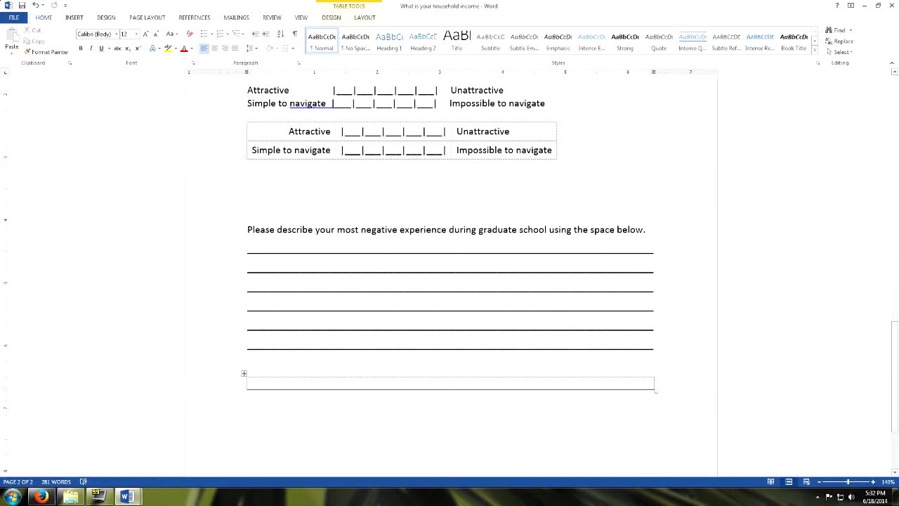
pyautogui.press('Return')
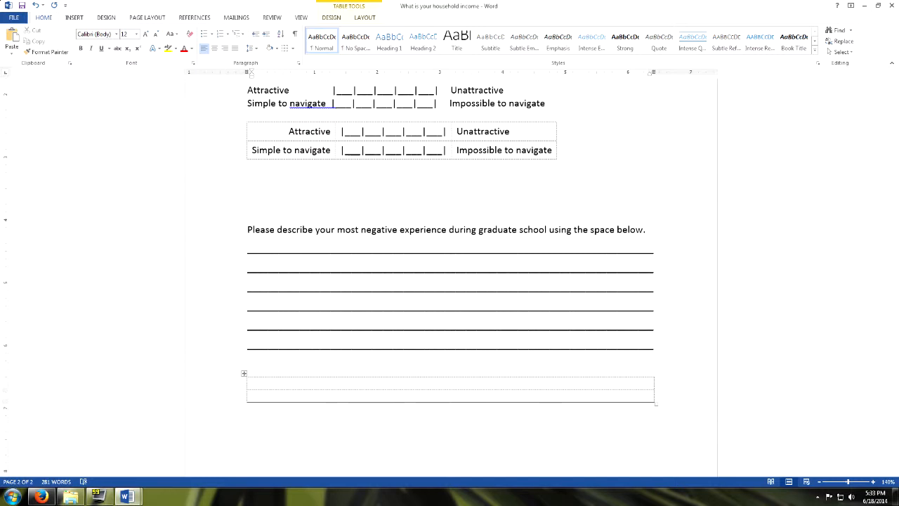
pyautogui.click(244, 373)
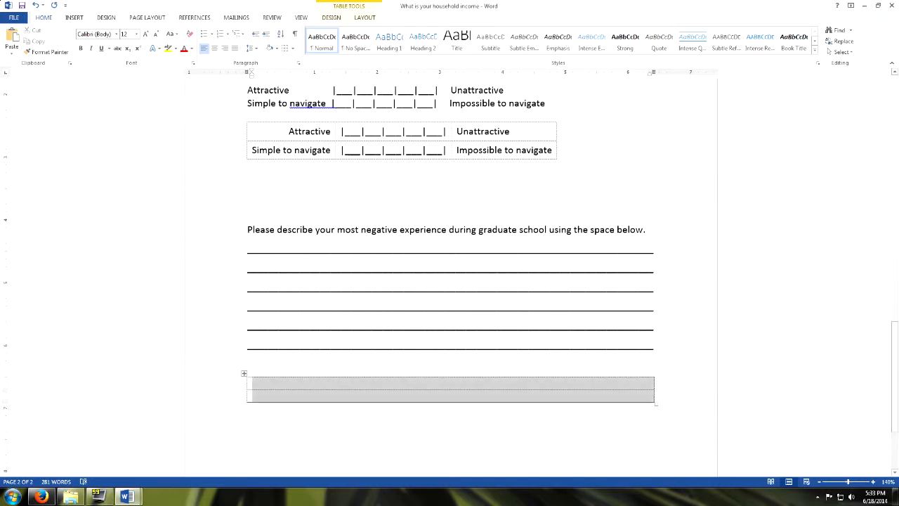
pyautogui.click(335, 17)
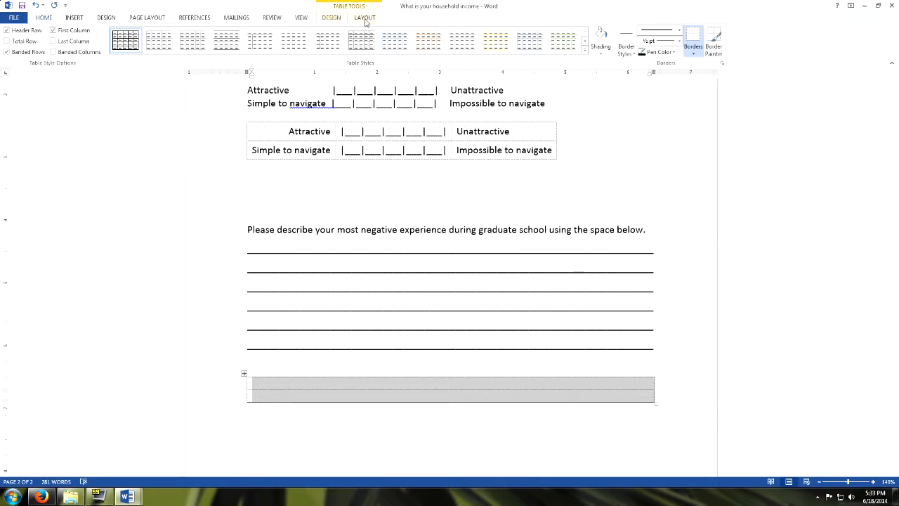
pyautogui.click(693, 54)
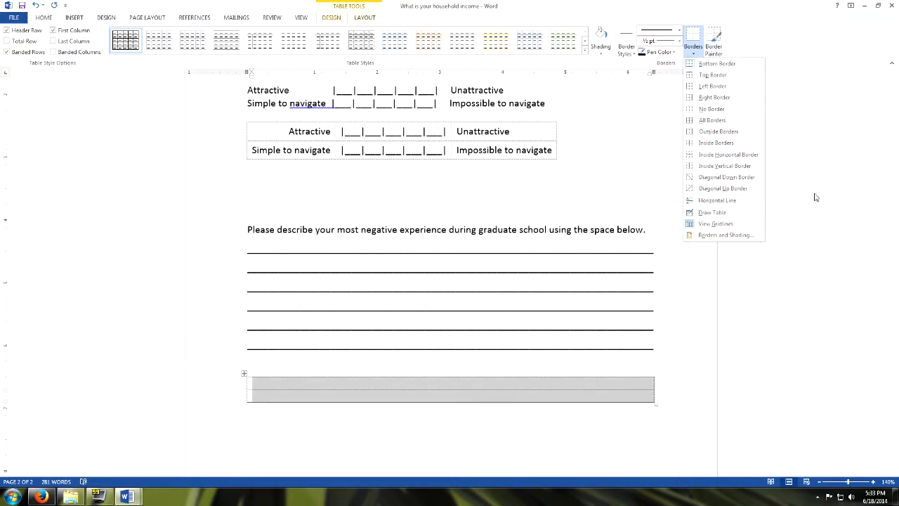
pyautogui.click(738, 156)
pyautogui.click(622, 397)
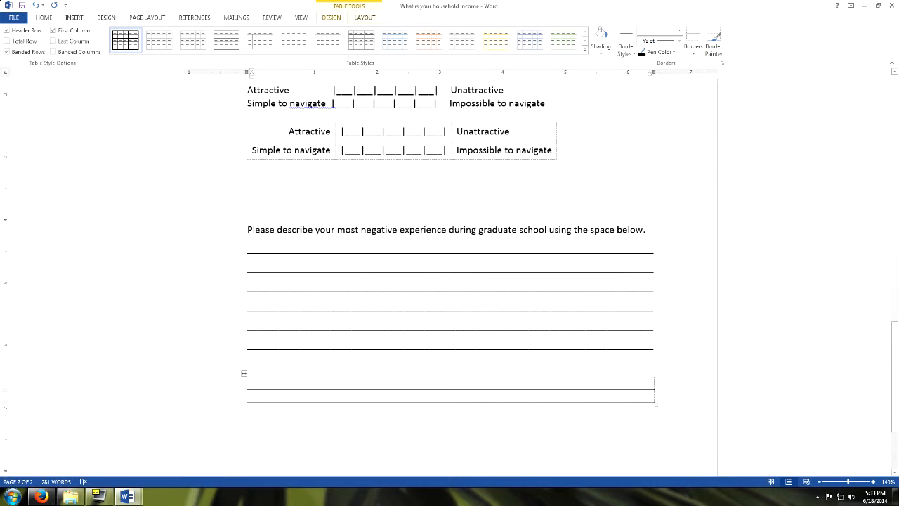
# Step: Add six more rows to the answer table so it has eight lined rows
pyautogui.click(659, 383)
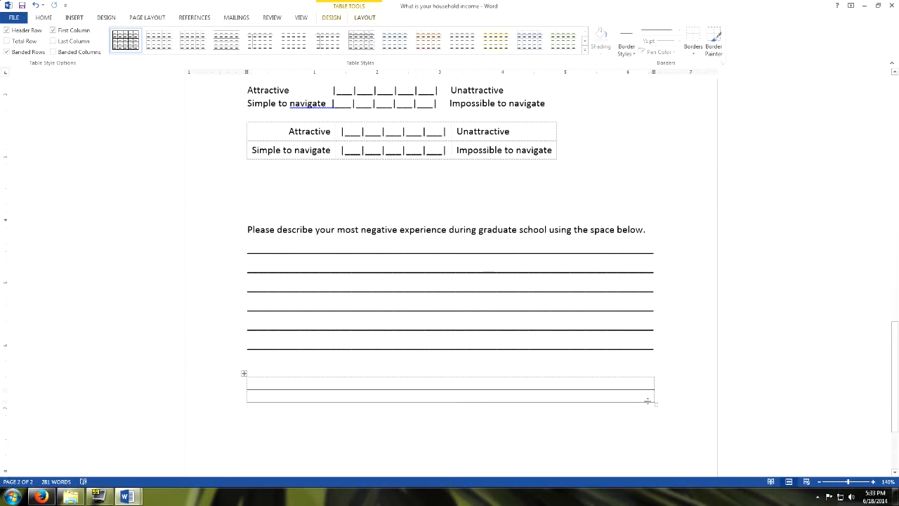
pyautogui.press('Return')
pyautogui.press('Return')
pyautogui.press('Return')
pyautogui.press('Return')
pyautogui.press('Return')
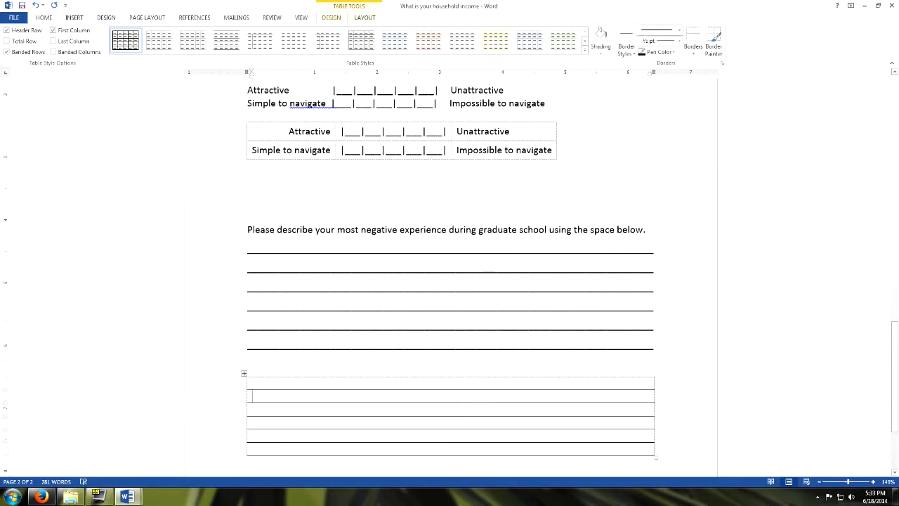
# Step: Specify a row height of 0.3" for all rows of the answer table
pyautogui.scroll(-3, 450, 281)
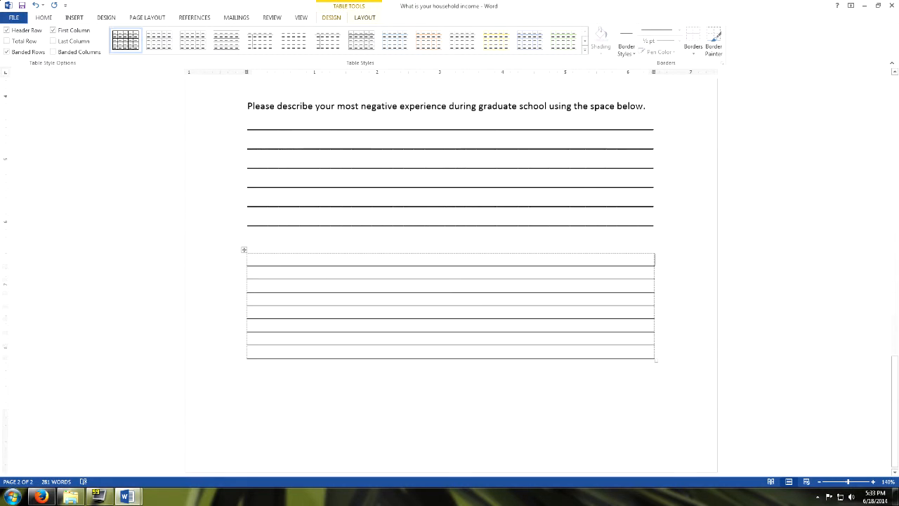
pyautogui.click(244, 250)
pyautogui.rightClick(287, 290)
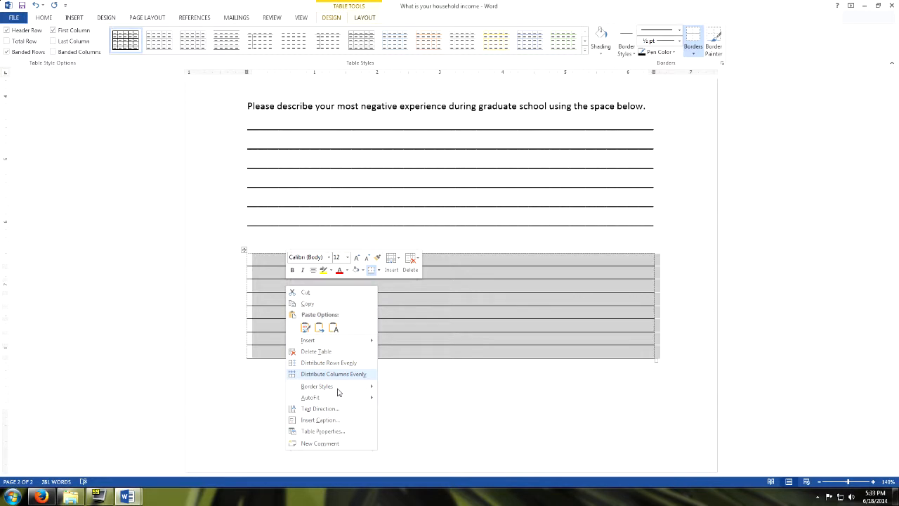
pyautogui.click(341, 430)
pyautogui.click(373, 186)
pyautogui.click(450, 184)
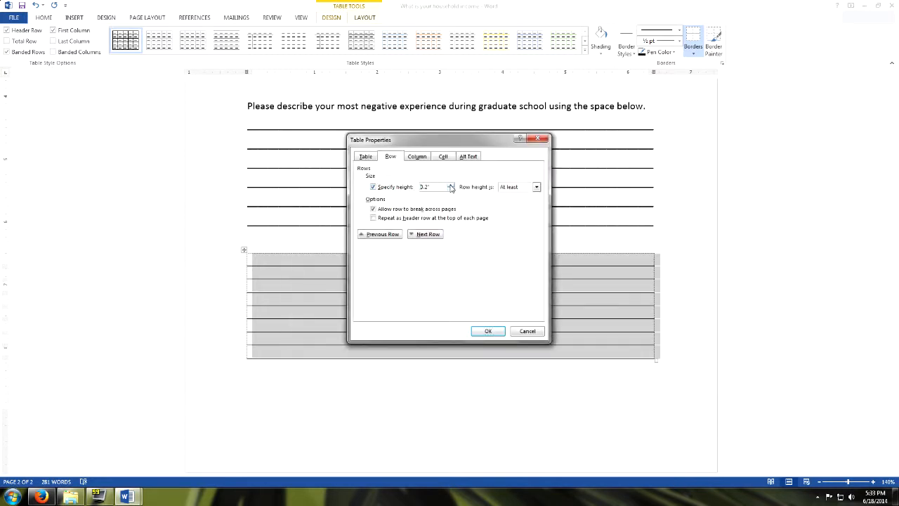
pyautogui.click(486, 332)
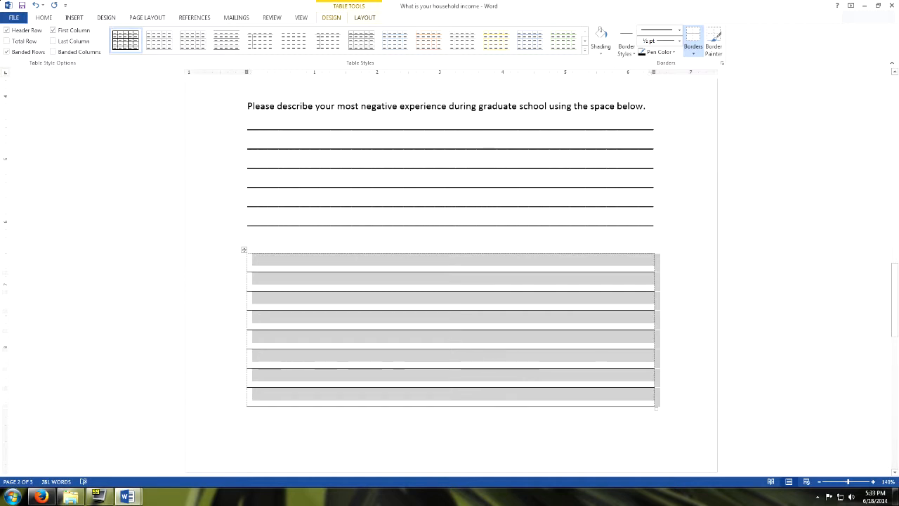
# Step: Check the answer table's lines close up in the print preview and return to the document
pyautogui.click(430, 306)
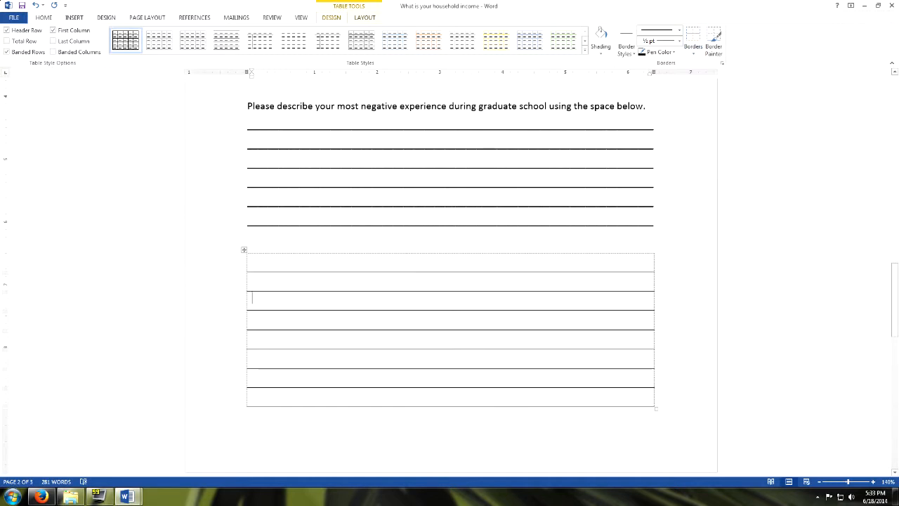
pyautogui.hotkey('ctrl', 'p')
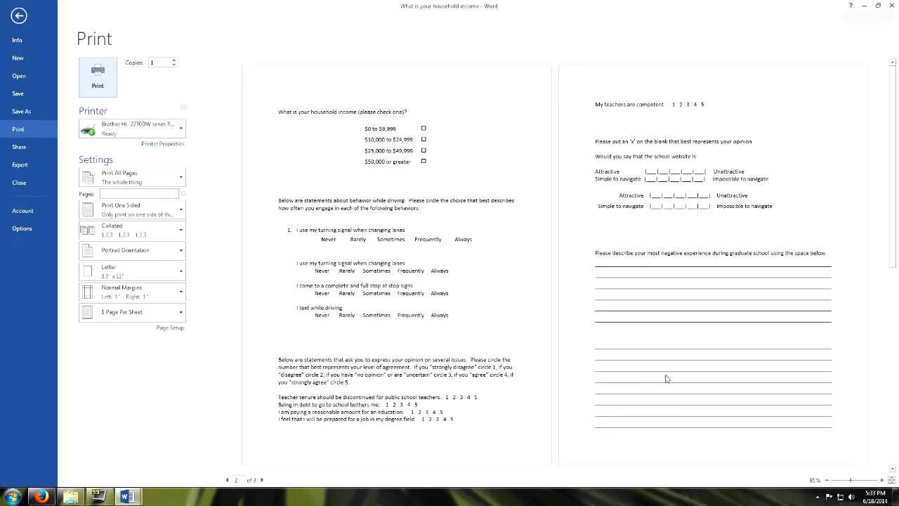
pyautogui.scroll(5, 666, 351)
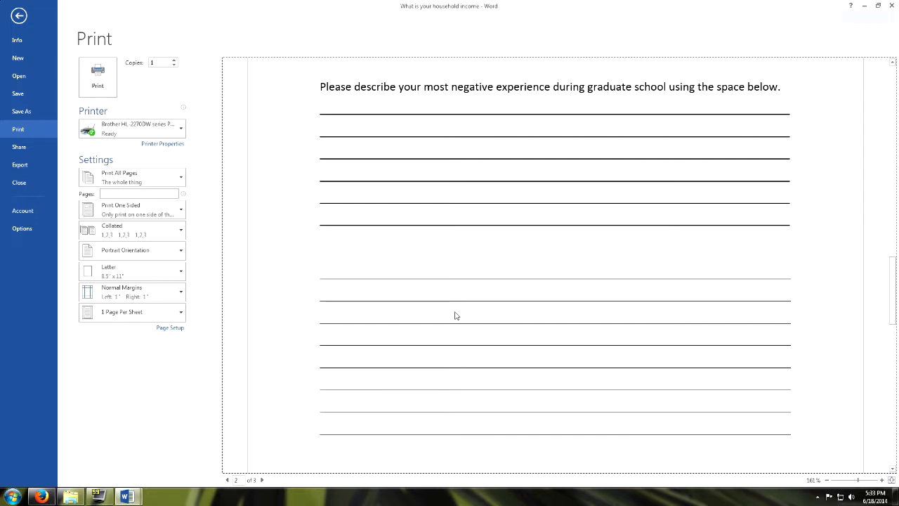
pyautogui.click(18, 14)
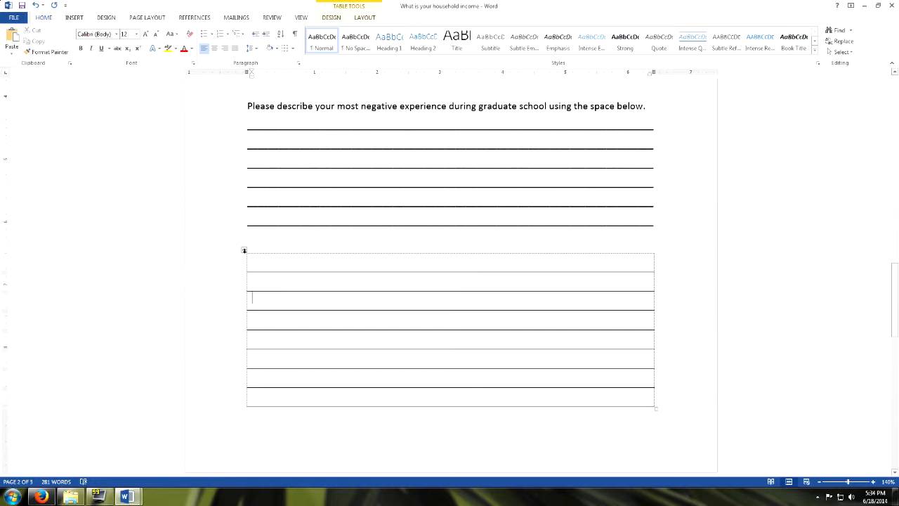
# Step: Open Borders and Shading for the whole answer table and try the Box, All, Grid and Custom presets, ending on None with a solid line
pyautogui.click(244, 250)
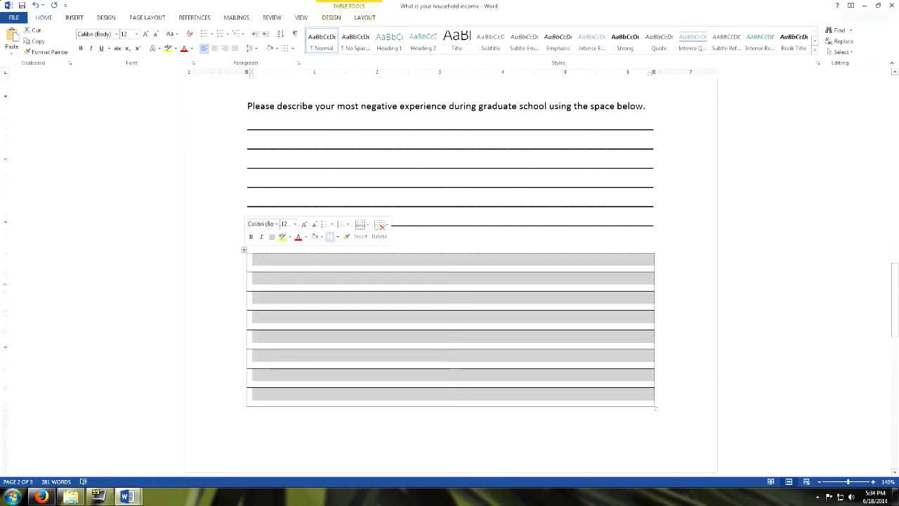
pyautogui.click(356, 21)
pyautogui.click(340, 20)
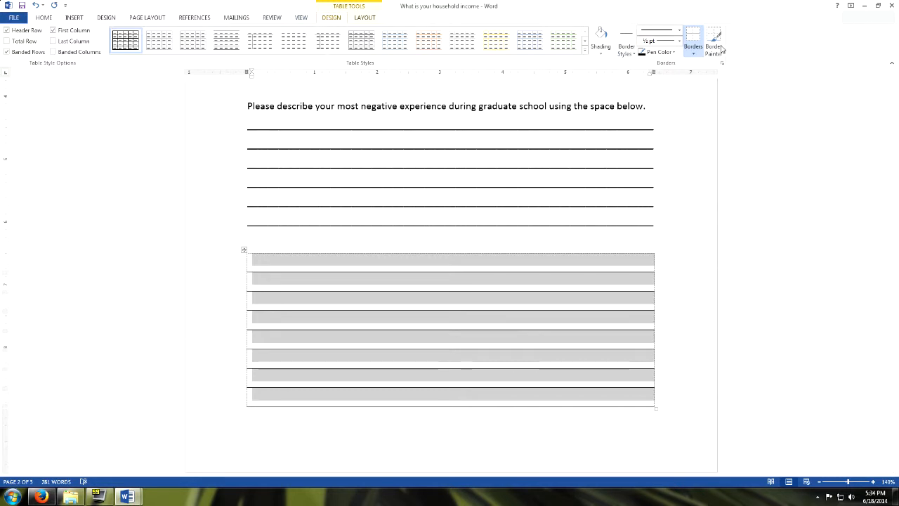
pyautogui.click(694, 52)
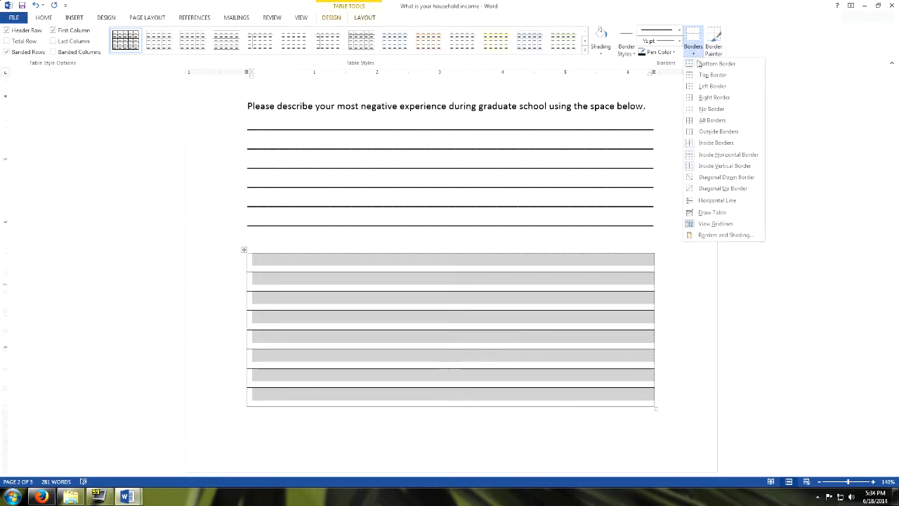
pyautogui.click(724, 235)
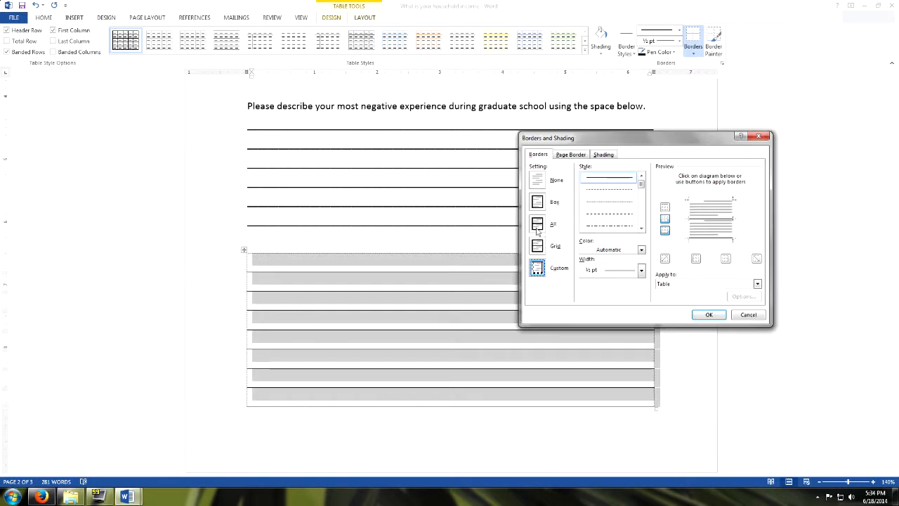
pyautogui.click(541, 184)
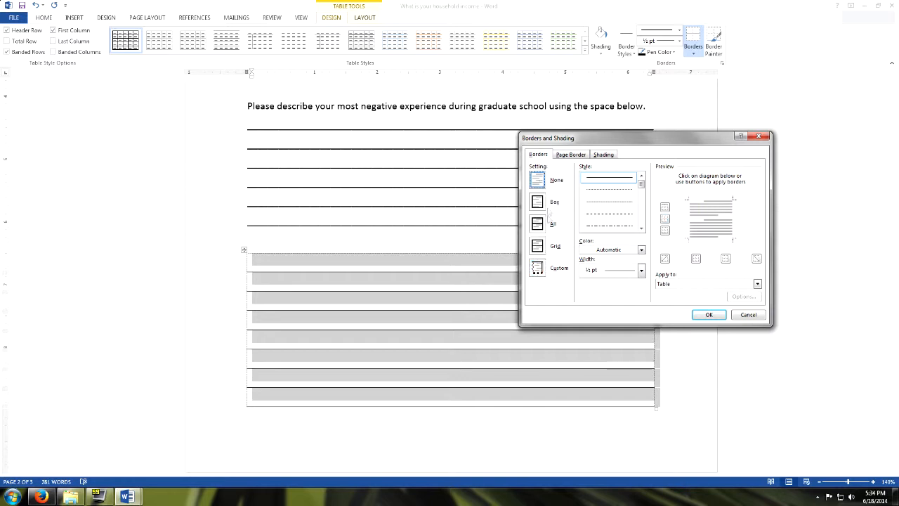
pyautogui.click(539, 203)
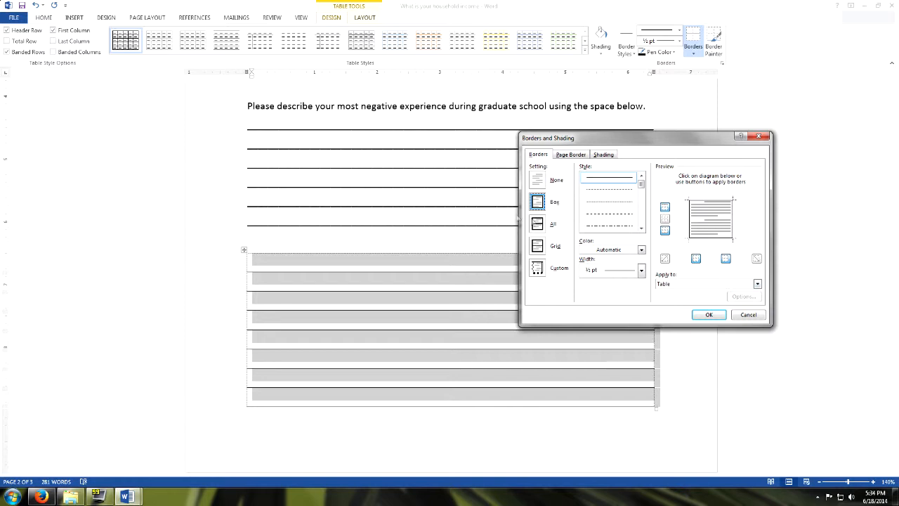
pyautogui.click(537, 224)
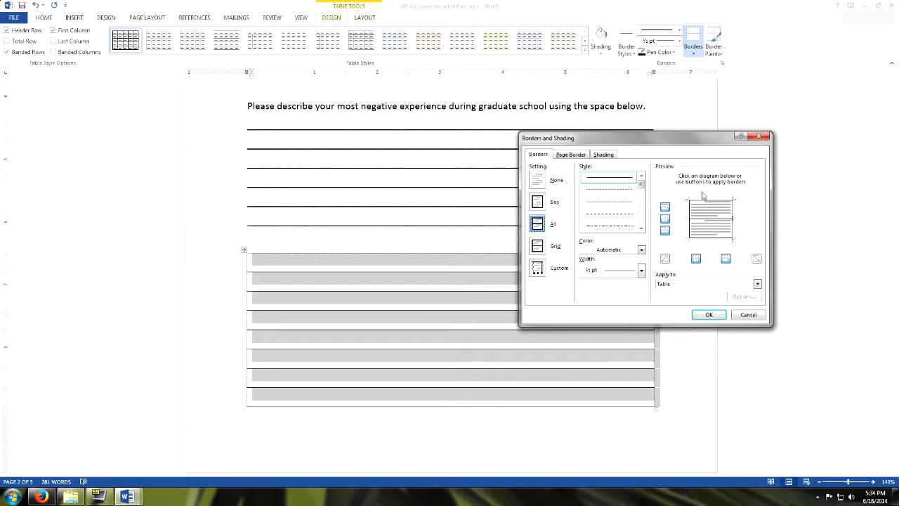
pyautogui.click(536, 245)
pyautogui.click(541, 268)
pyautogui.click(539, 184)
pyautogui.click(595, 181)
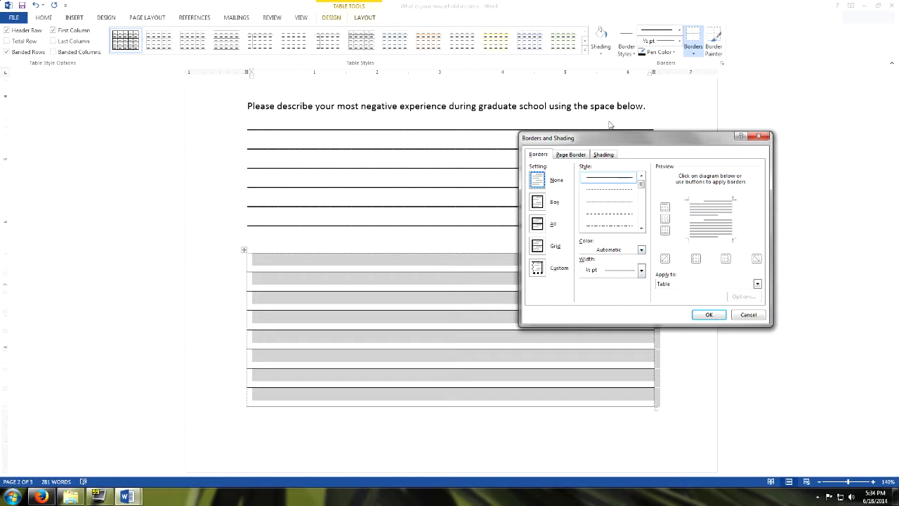
pyautogui.click(597, 182)
# Step: Try Cell, Paragraph and Text as the target of the border settings and set it back to Table
pyautogui.click(697, 285)
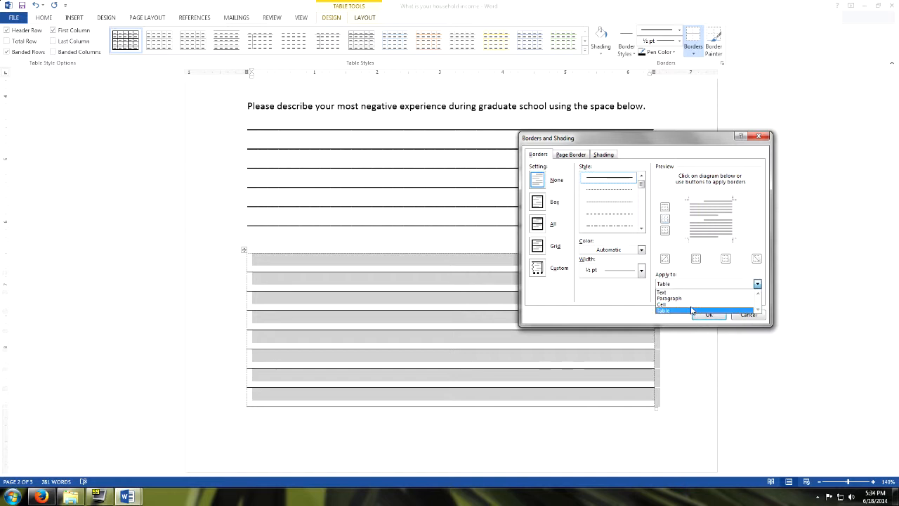
pyautogui.click(689, 304)
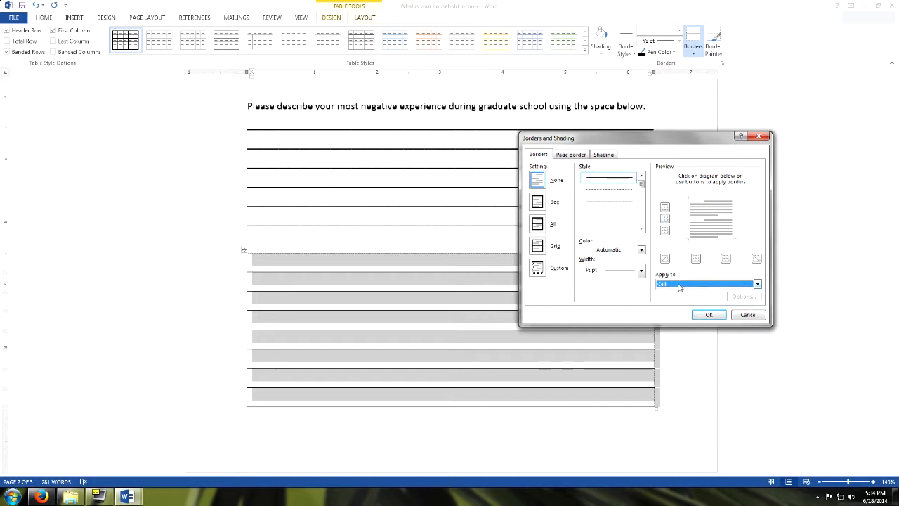
pyautogui.click(684, 285)
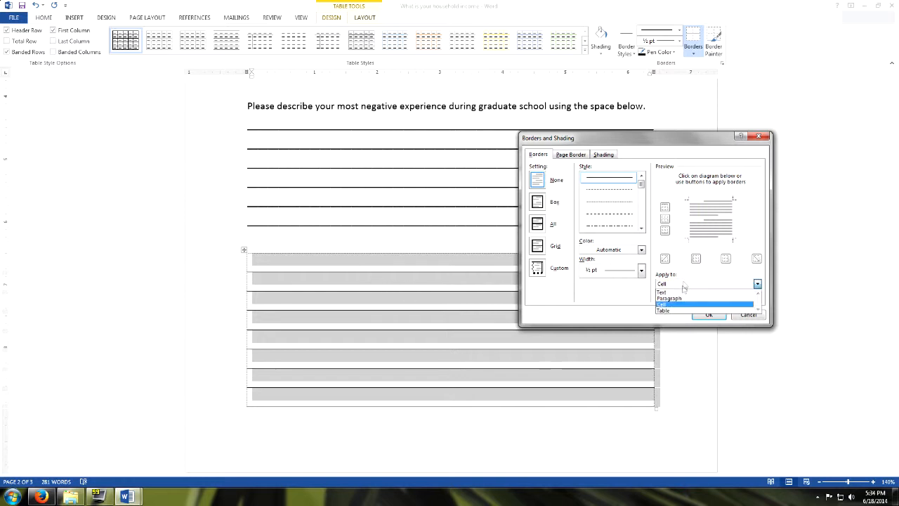
pyautogui.click(676, 298)
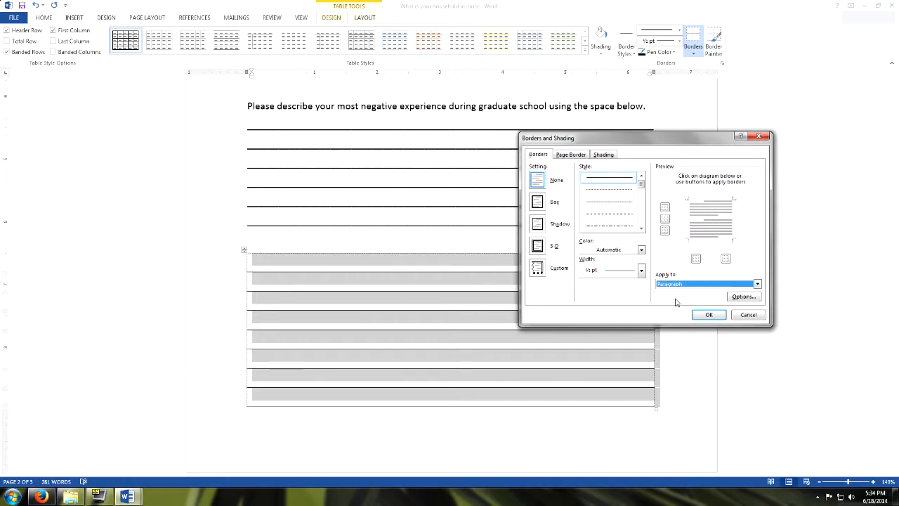
pyautogui.click(709, 284)
pyautogui.click(696, 292)
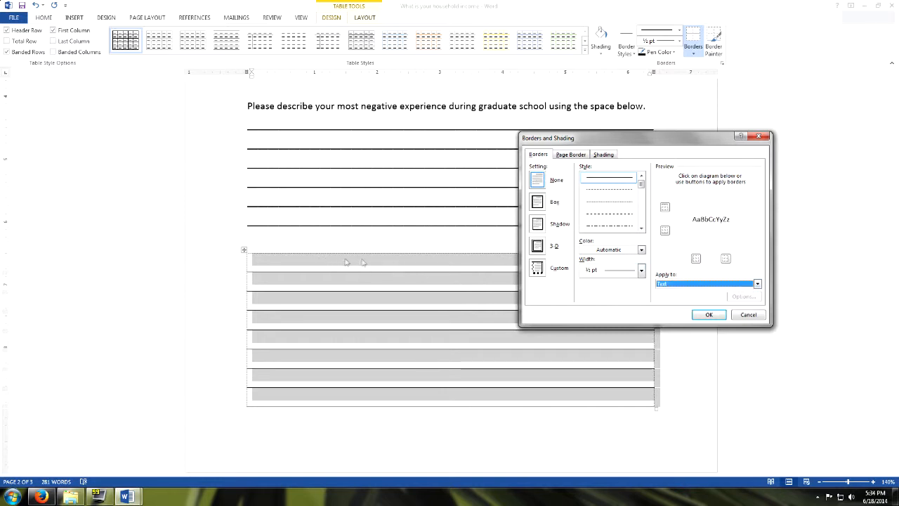
pyautogui.click(708, 284)
pyautogui.click(695, 315)
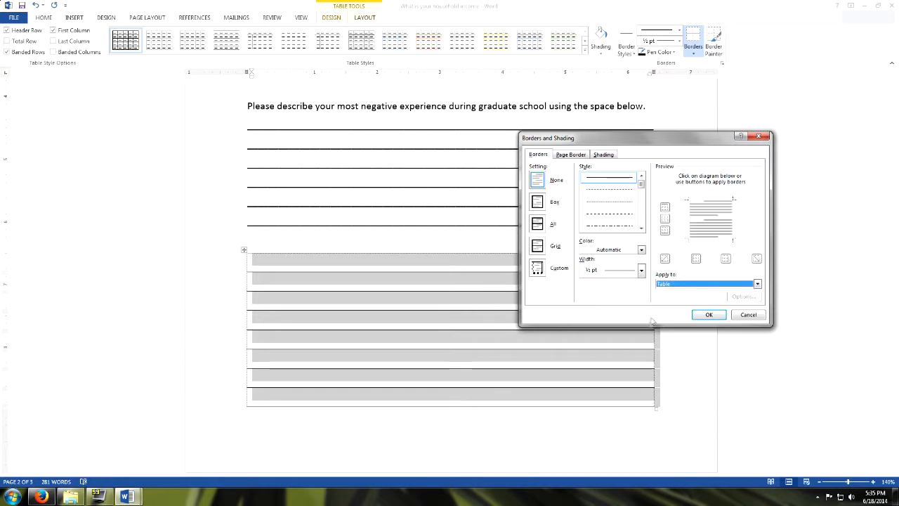
# Step: Try a dash-dot line style on the answer table's inside horizontal and bottom borders, and undo it
pyautogui.click(665, 218)
pyautogui.click(665, 231)
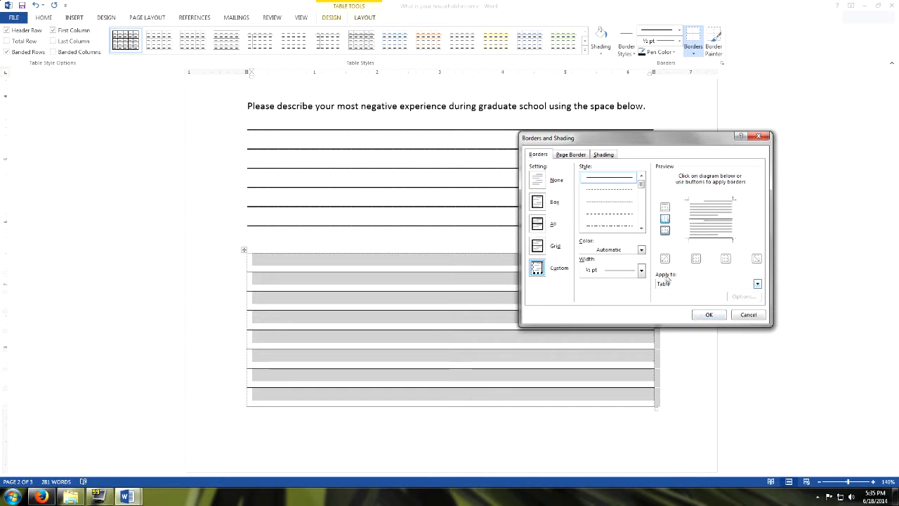
pyautogui.click(642, 228)
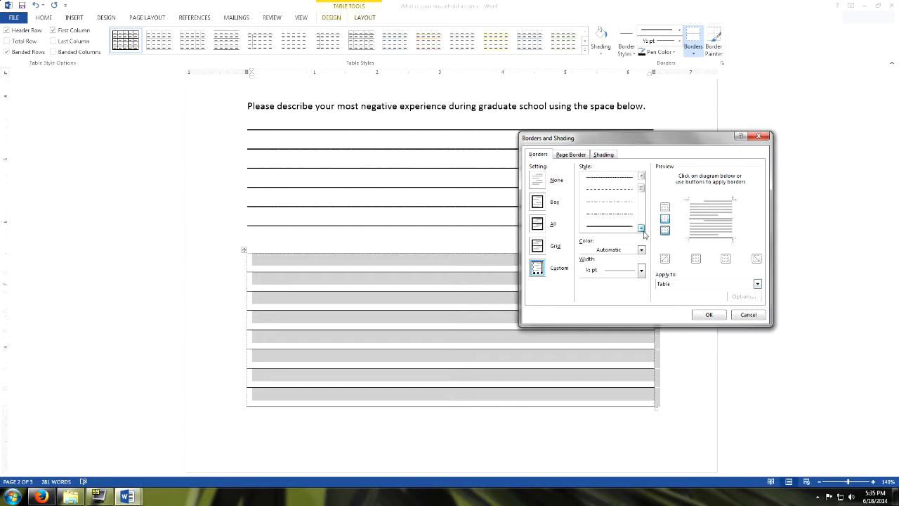
pyautogui.click(604, 205)
pyautogui.click(608, 226)
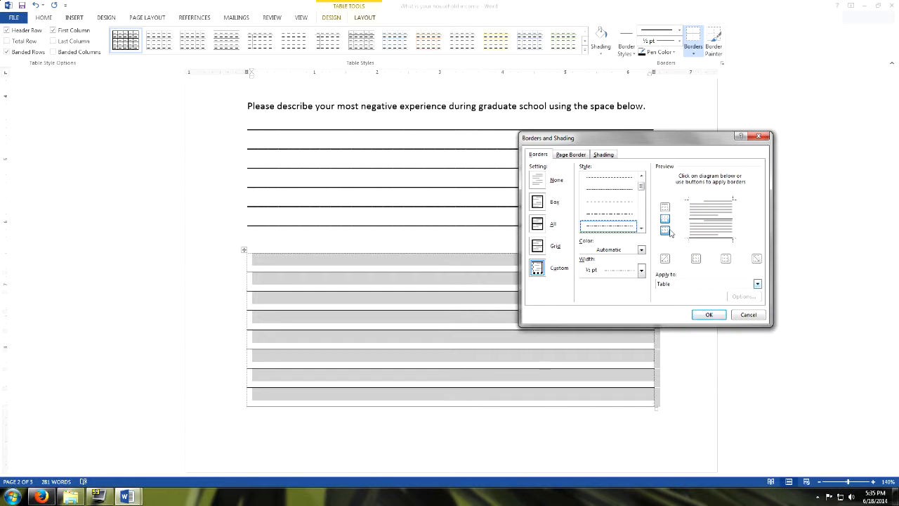
pyautogui.click(664, 232)
pyautogui.click(665, 219)
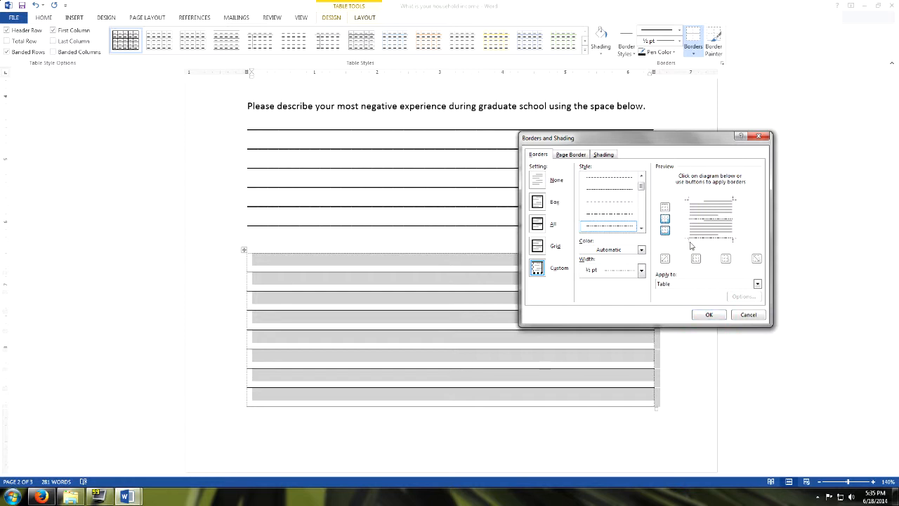
pyautogui.click(710, 315)
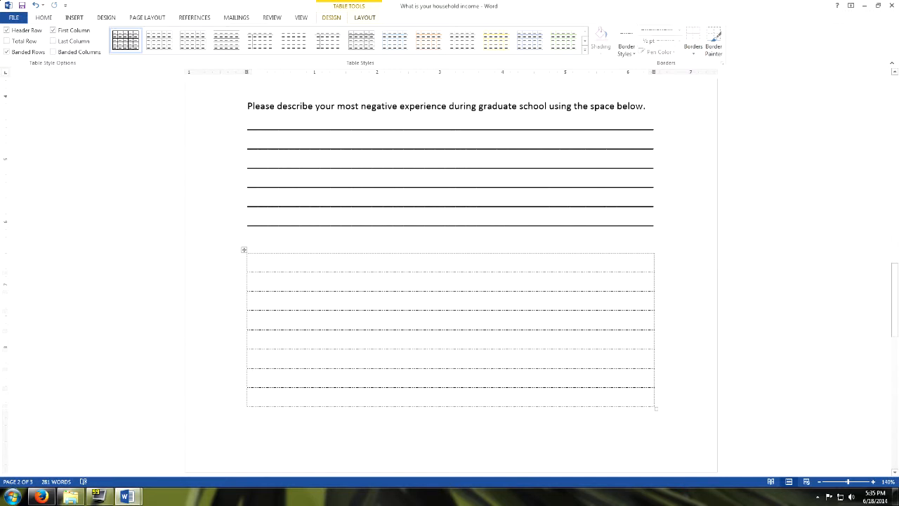
pyautogui.hotkey('ctrl', 'z')
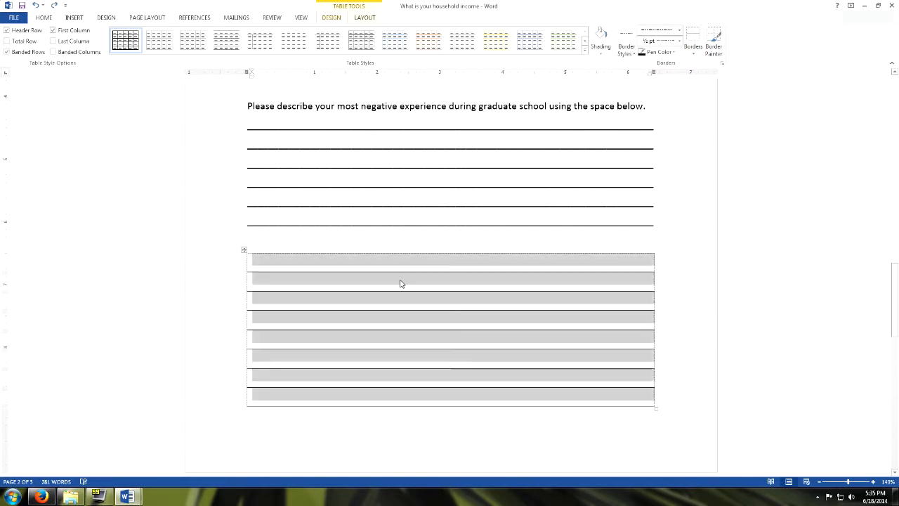
# Step: Reopen Borders and Shading for the answer table and examine the line width choices and the page border options
pyautogui.rightClick(394, 283)
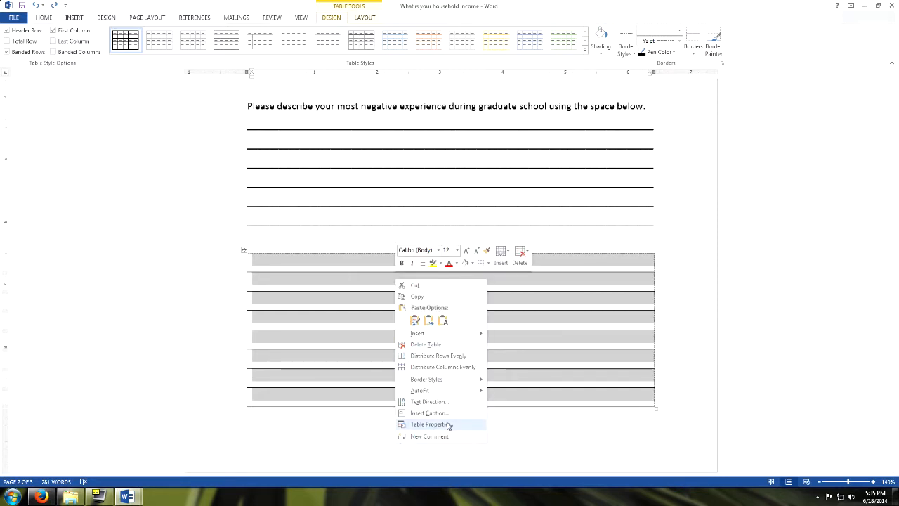
pyautogui.click(631, 4)
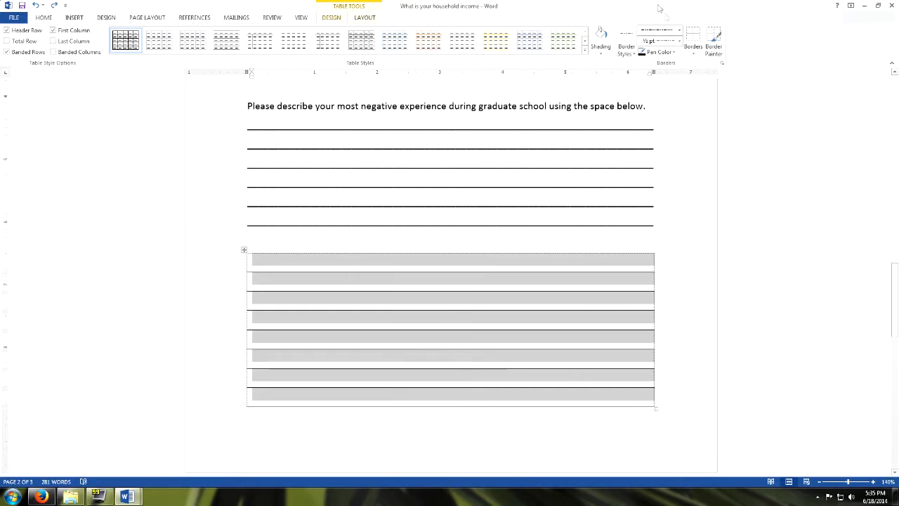
pyautogui.click(692, 53)
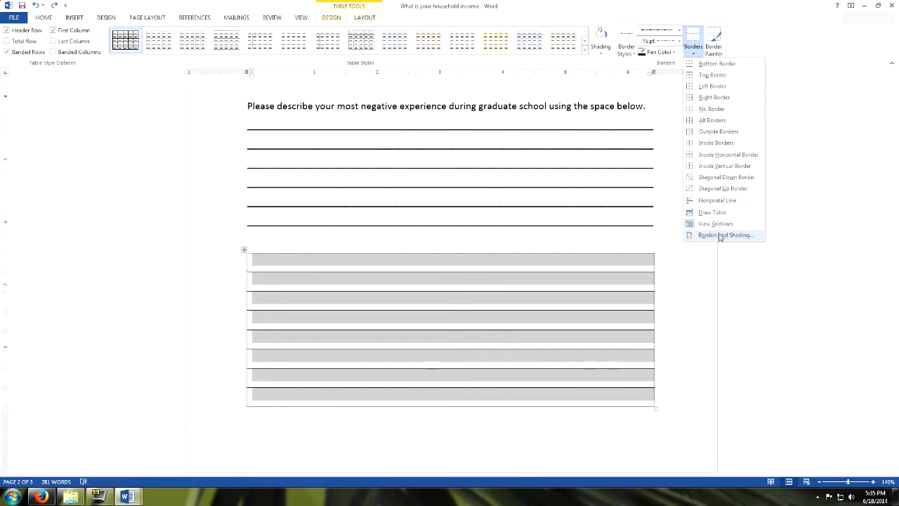
pyautogui.click(719, 236)
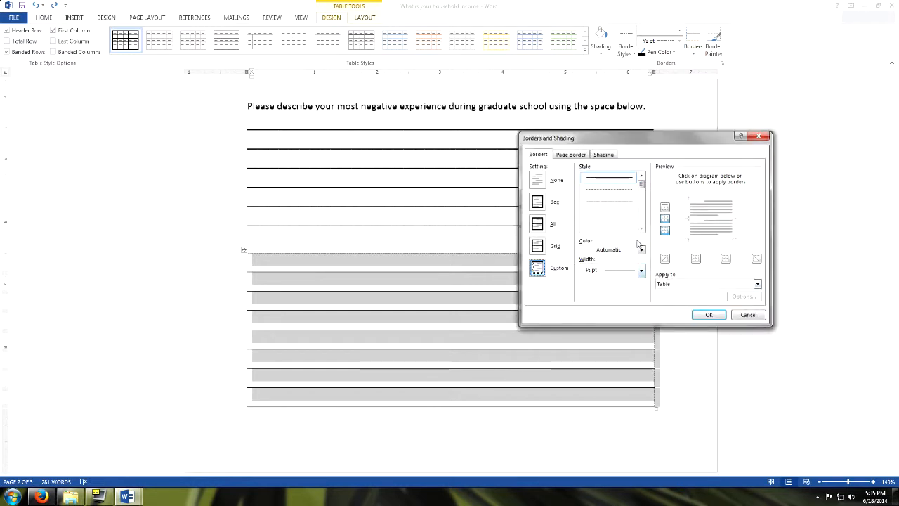
pyautogui.click(640, 271)
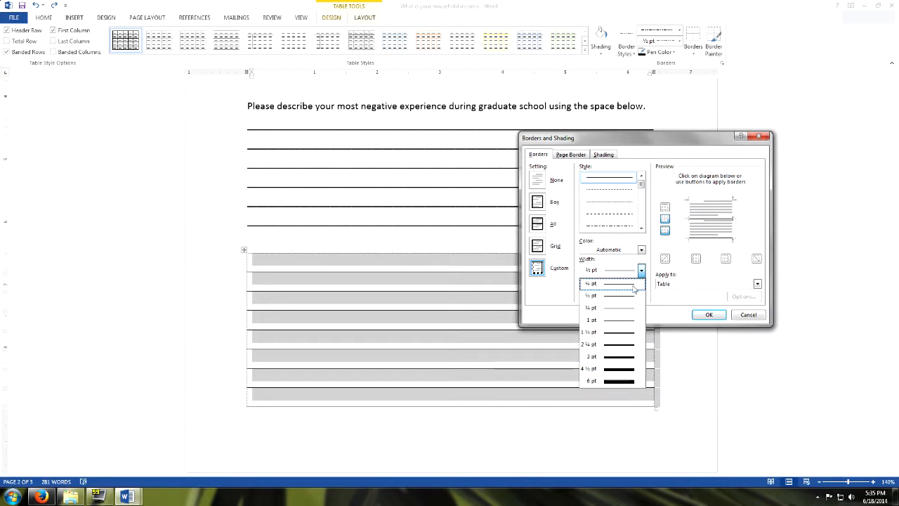
pyautogui.click(659, 233)
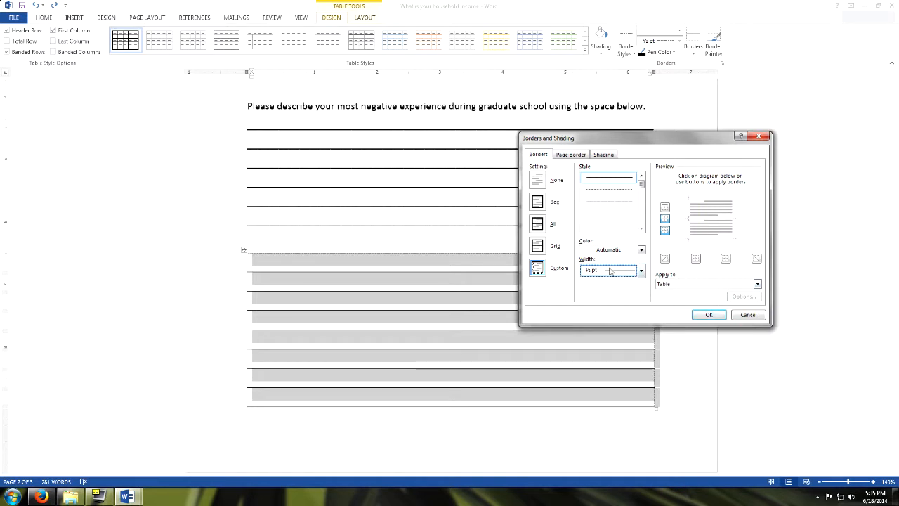
pyautogui.click(584, 157)
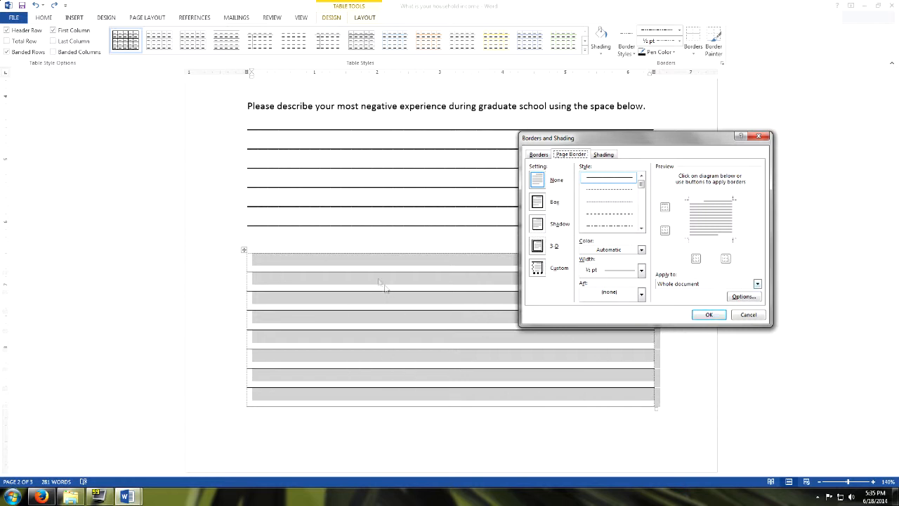
# Step: Try a 15% shading pattern on the whole answer table, undo it and deselect the table
pyautogui.click(602, 155)
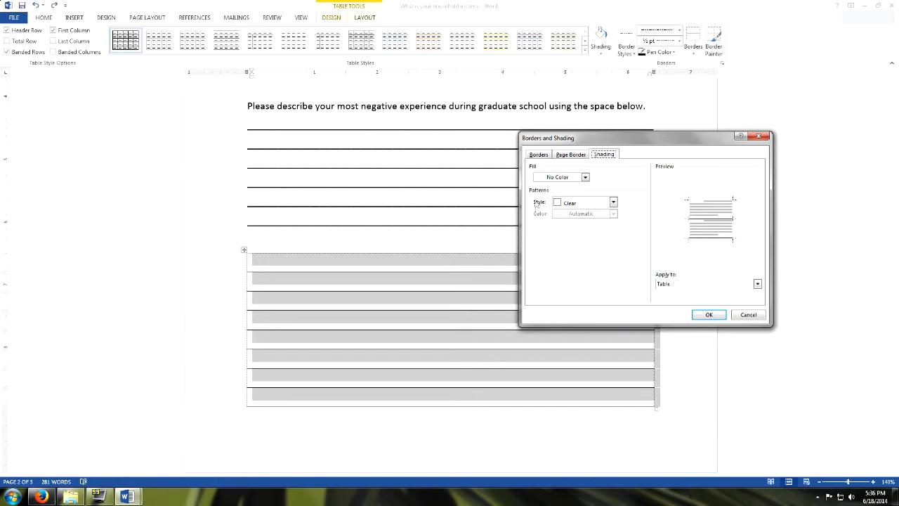
pyautogui.click(598, 203)
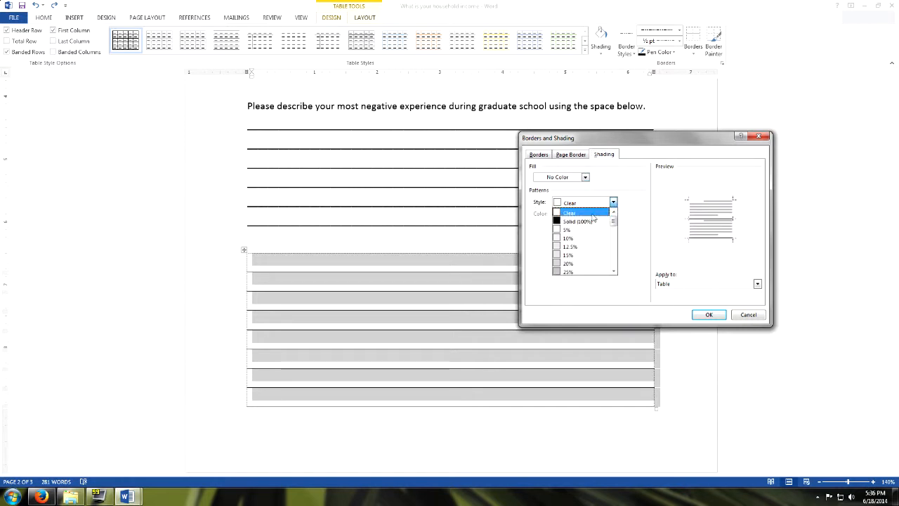
pyautogui.click(582, 255)
pyautogui.click(707, 314)
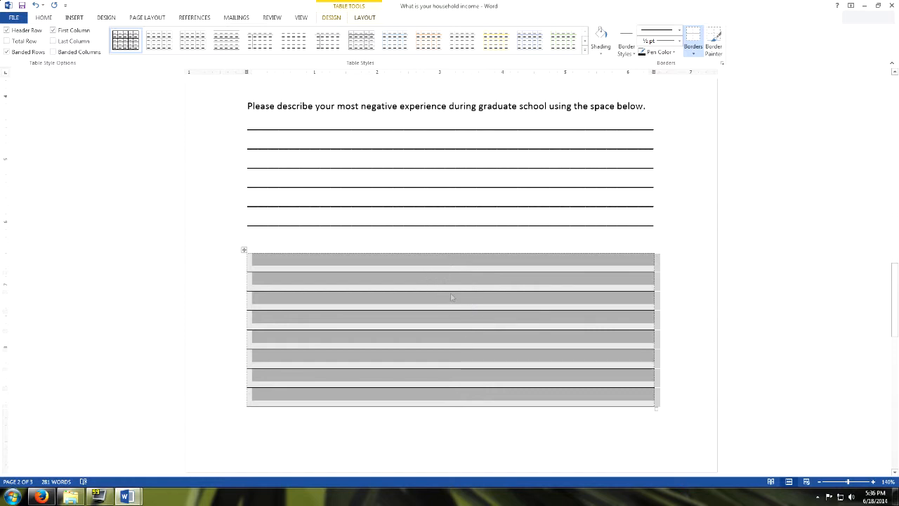
pyautogui.hotkey('ctrl', 'z')
pyautogui.click(485, 316)
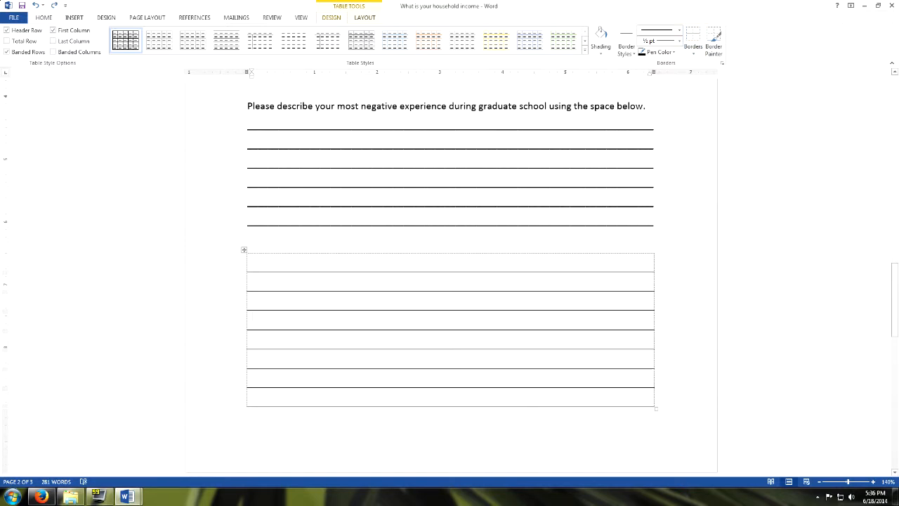
# Step: Align the contents of all cells in the answer table to the bottom left and place the cursor in its first row
pyautogui.moveTo(247, 272)
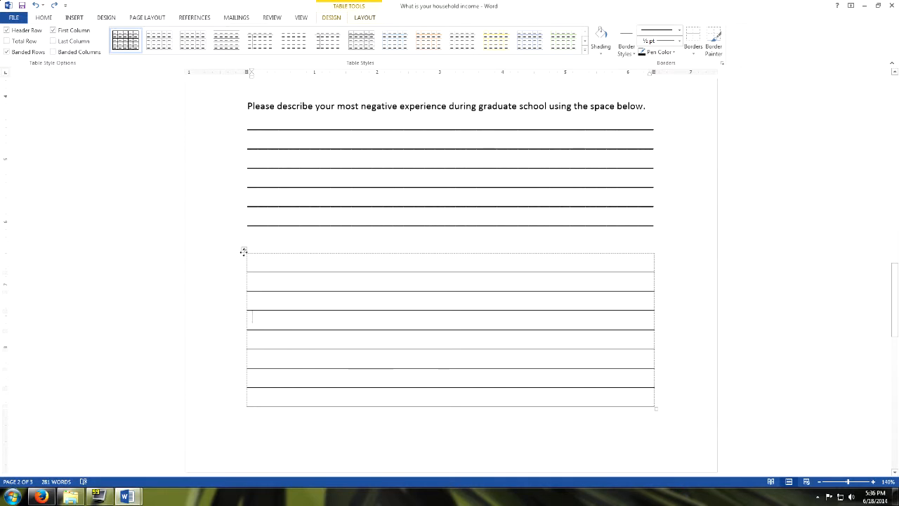
pyautogui.click(243, 250)
pyautogui.click(361, 20)
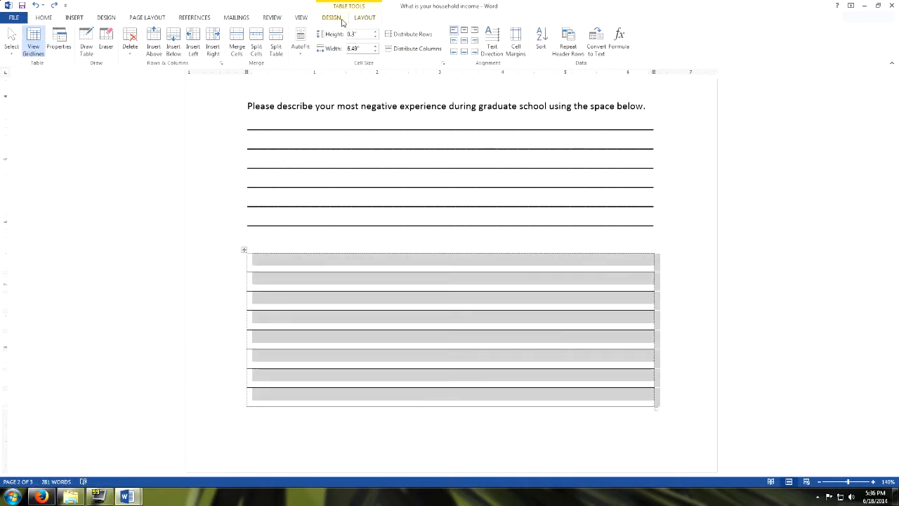
pyautogui.click(454, 52)
pyautogui.click(417, 304)
pyautogui.click(253, 265)
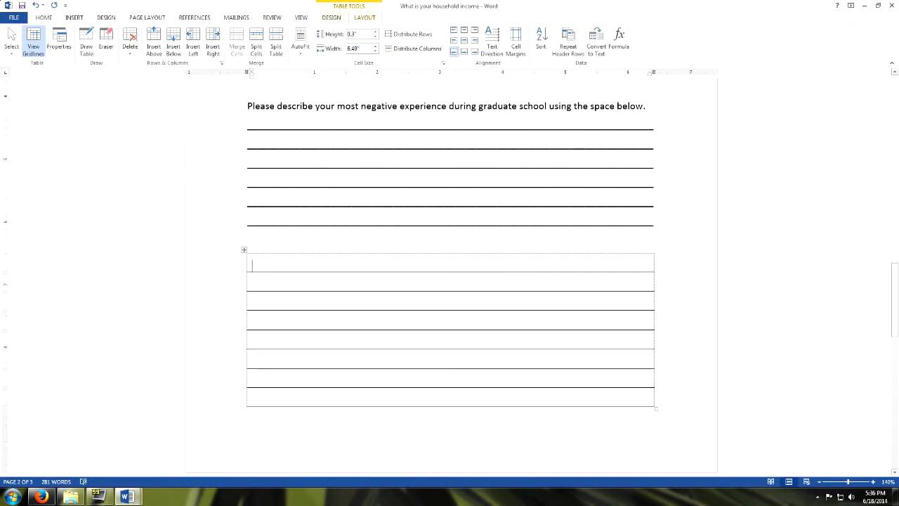
# Step: Try entering sample text on the first underscore line below the negative experience question, and delete that text
pyautogui.click(257, 125)
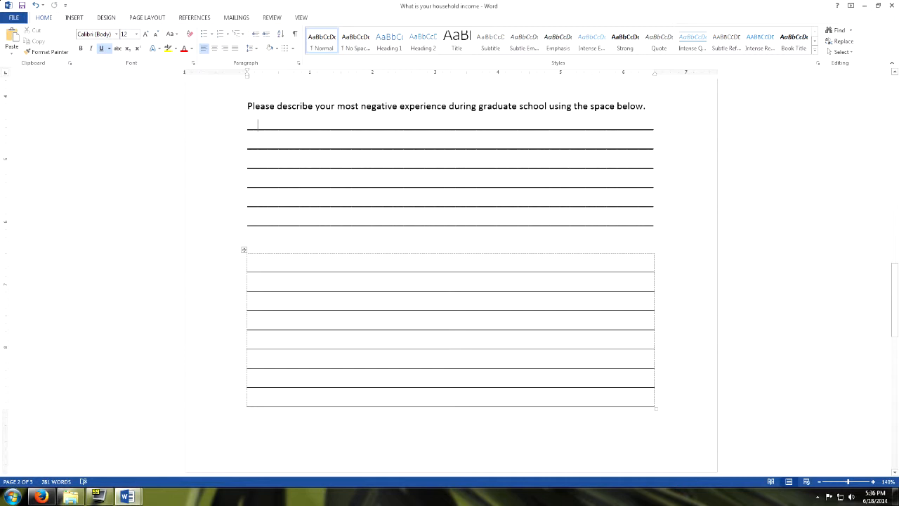
pyautogui.write('askhdg')
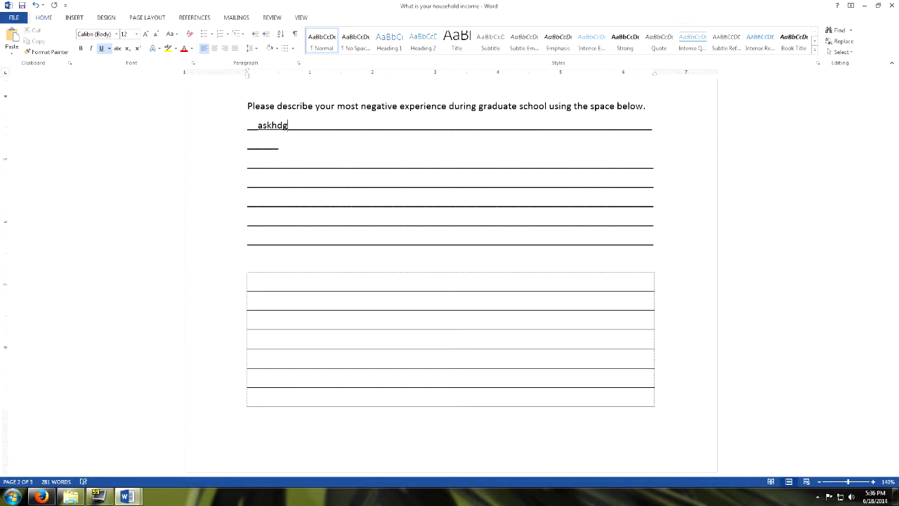
pyautogui.write('akhsgdhagsdhgahsdghagshdgashdhgashgd')
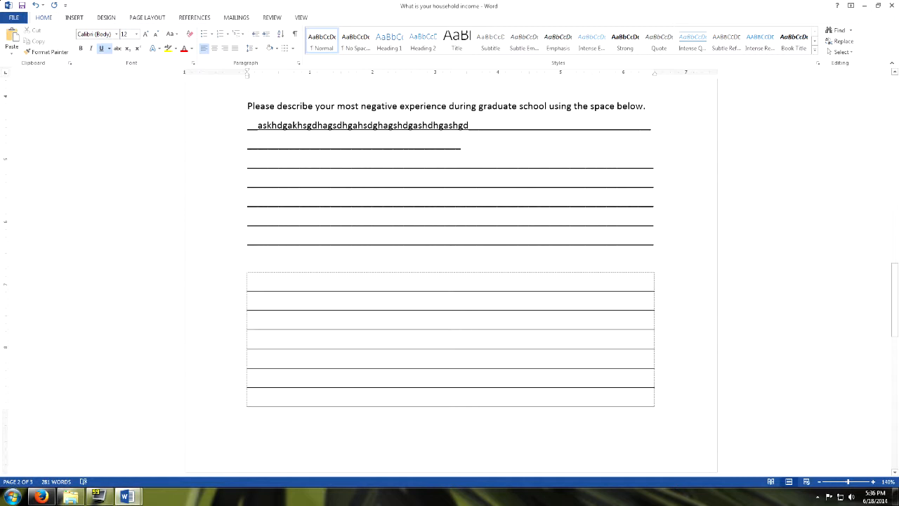
pyautogui.press('BackSpace')
pyautogui.press('BackSpace')
pyautogui.press('BackSpace')
pyautogui.press('BackSpace')
pyautogui.press('BackSpace')
pyautogui.press('BackSpace')
pyautogui.press('BackSpace')
pyautogui.press('BackSpace')
pyautogui.press('BackSpace')
pyautogui.press('BackSpace')
pyautogui.press('BackSpace')
pyautogui.press('BackSpace')
pyautogui.press('BackSpace')
pyautogui.press('BackSpace')
pyautogui.press('BackSpace')
pyautogui.press('BackSpace')
pyautogui.press('BackSpace')
pyautogui.press('BackSpace')
pyautogui.press('BackSpace')
pyautogui.press('BackSpace')
pyautogui.press('BackSpace')
pyautogui.press('BackSpace')
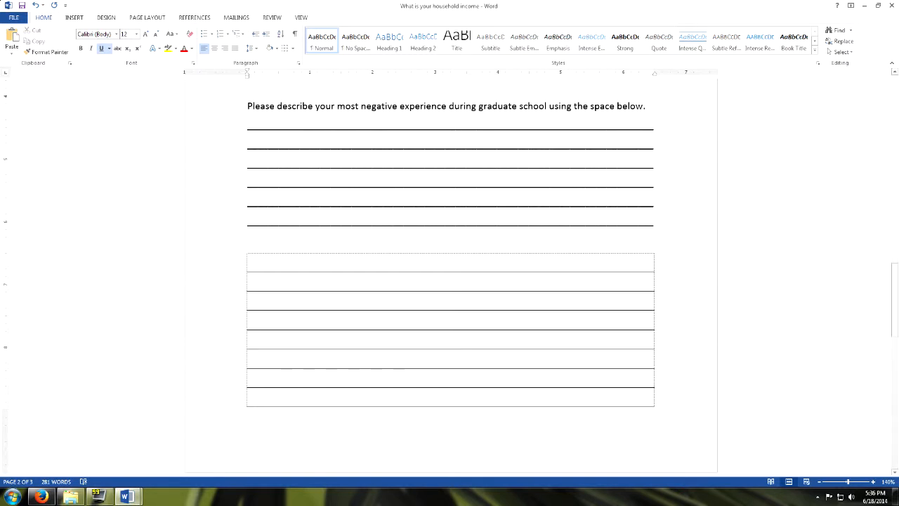
# Step: Try filling the answer table's first row with sample text long enough to wrap, and delete that text
pyautogui.click(253, 264)
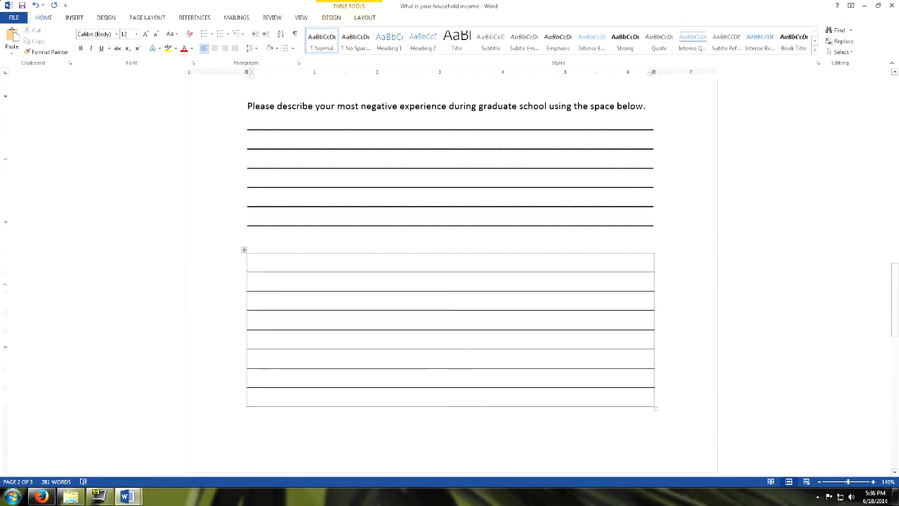
pyautogui.write('kasjdfk')
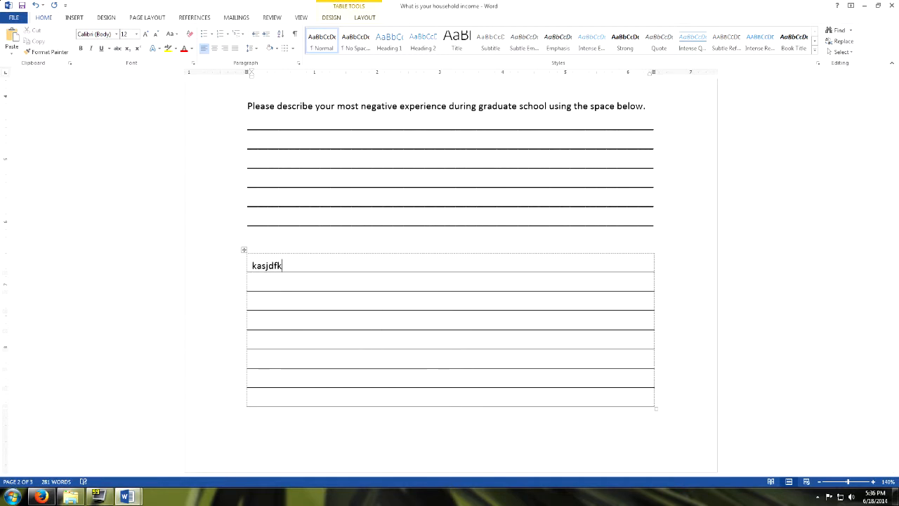
pyautogui.write("jasdkljaklsjdkaj  djfk djfip wiej'fr wejfi'pj ip'sdj f'has dfh'")
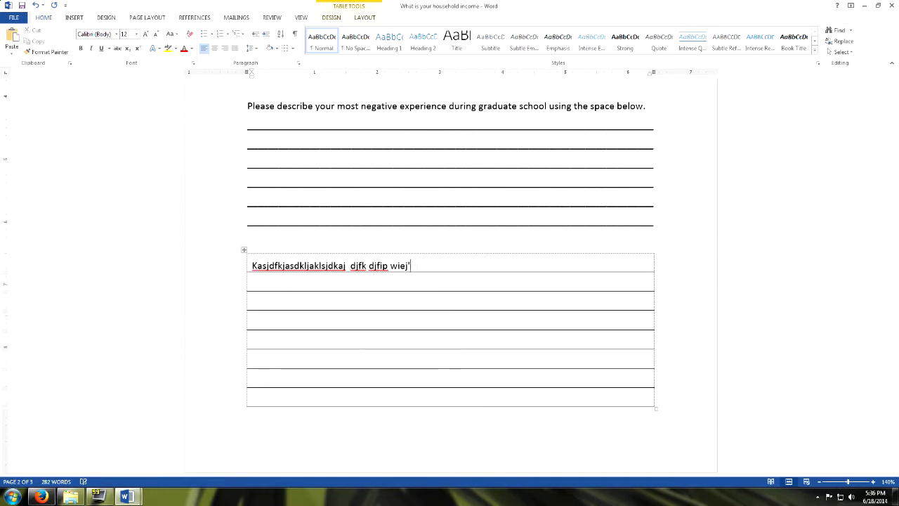
pyautogui.write("sdfkl' hsd'khf h'kdhf hsdkfh dks")
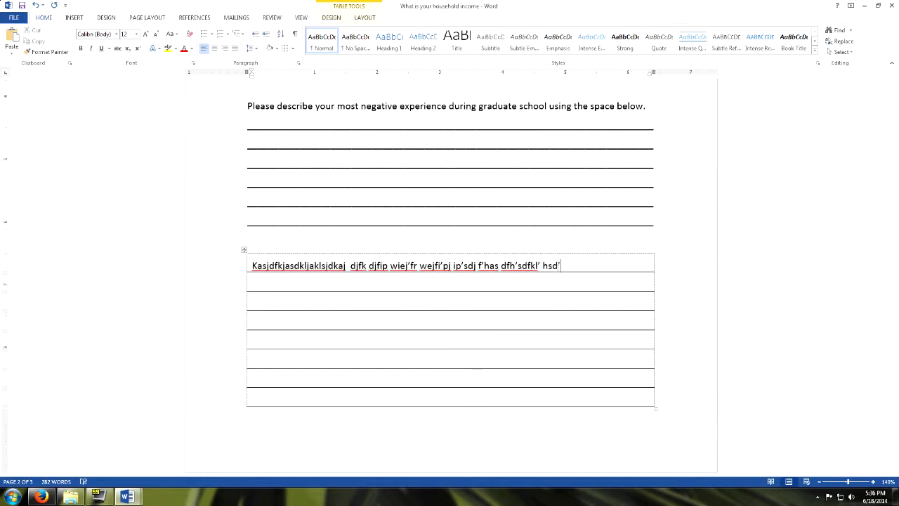
pyautogui.write('a;hf hdskla f;ksd;a hfklsdah ;fhsdl')
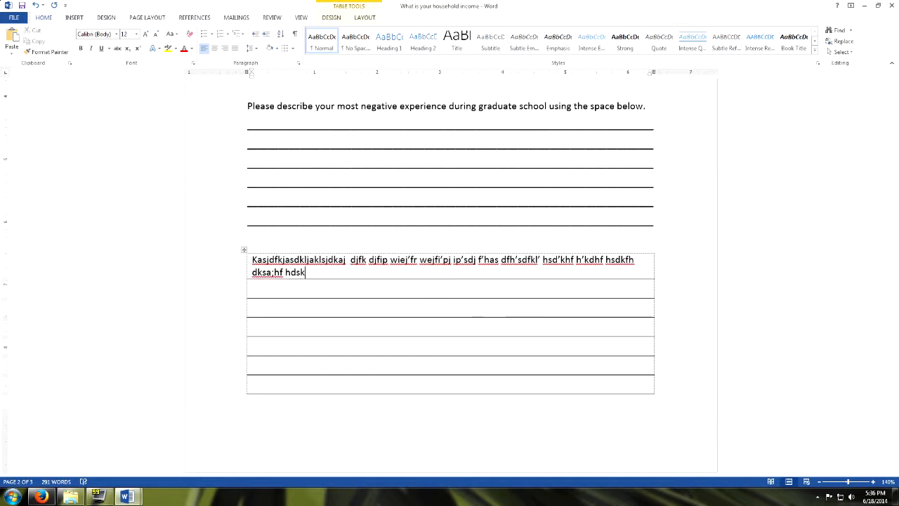
pyautogui.hotkey('shift', 'Up')
pyautogui.hotkey('shift', 'Up')
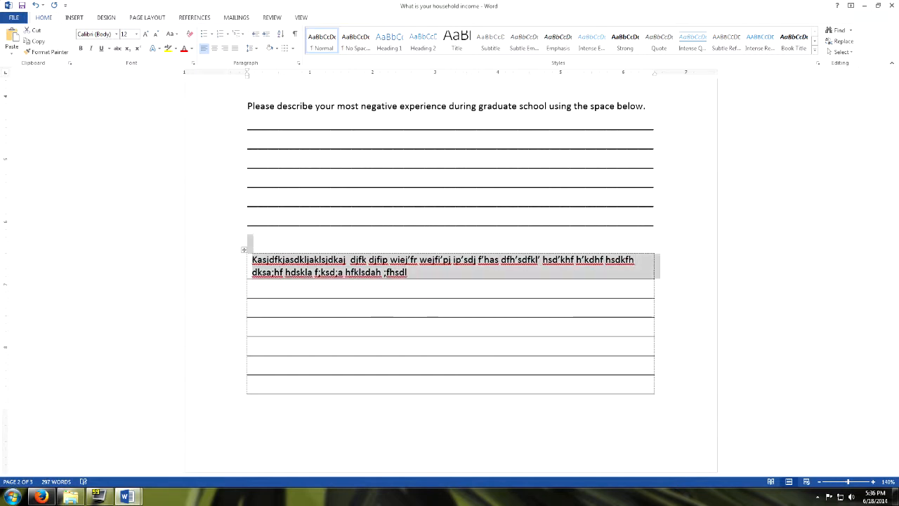
pyautogui.hotkey('shift', 'Down')
pyautogui.hotkey('shift', 'Home')
pyautogui.press('BackSpace')
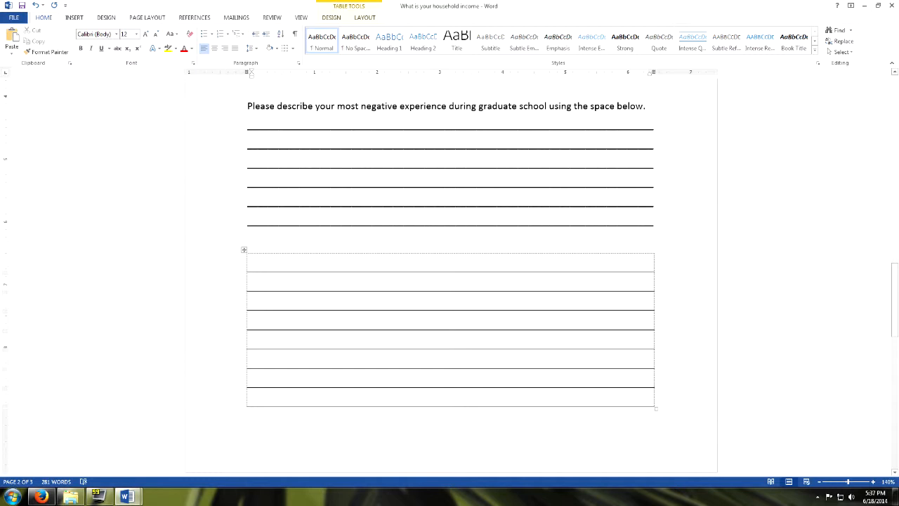
pyautogui.scroll(-4, 450, 274)
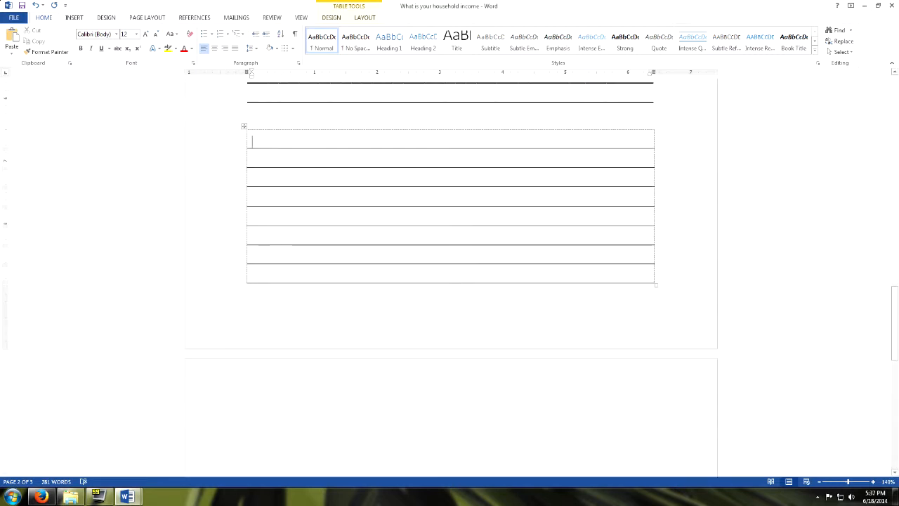
pyautogui.scroll(2, 449, 274)
pyautogui.scroll(-2, 450, 274)
pyautogui.click(255, 365)
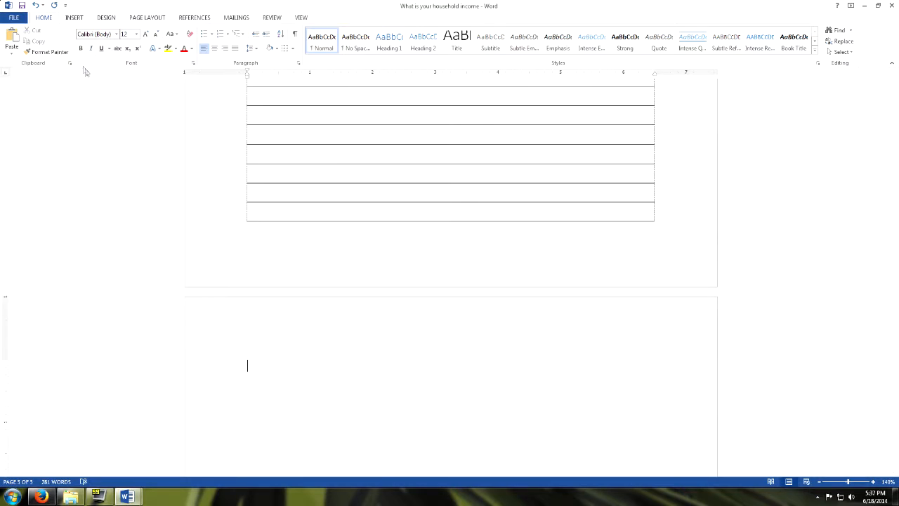
pyautogui.click(73, 18)
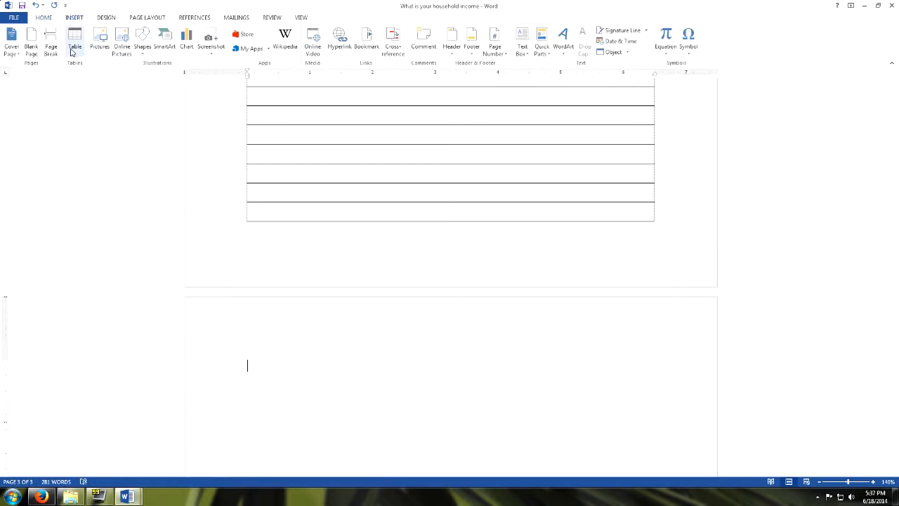
pyautogui.click(73, 47)
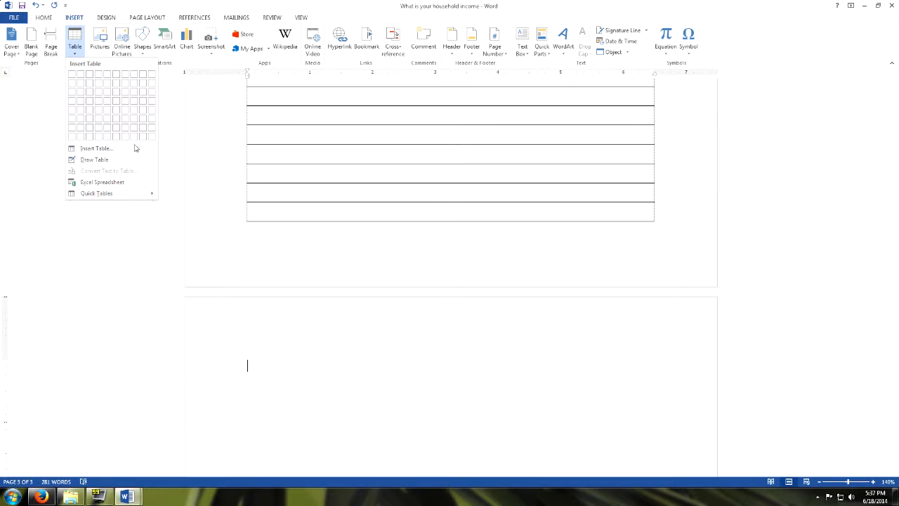
pyautogui.click(285, 307)
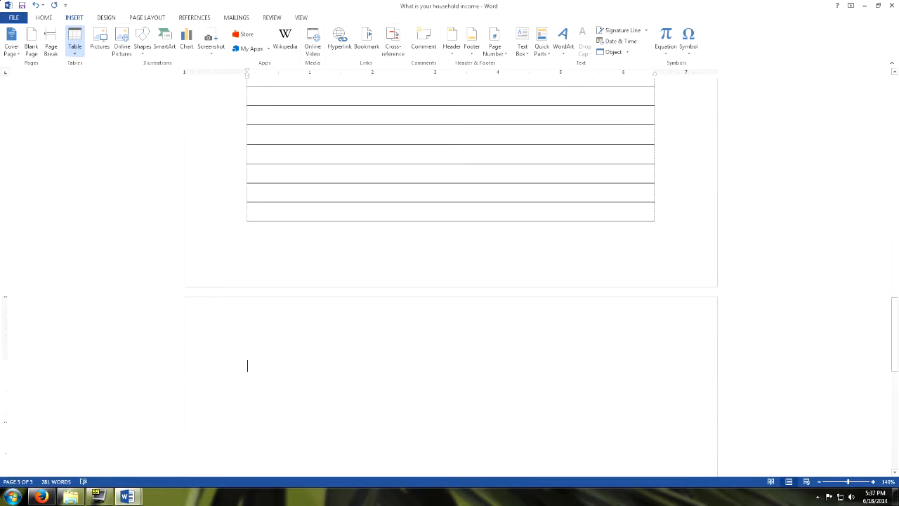
pyautogui.press('Return')
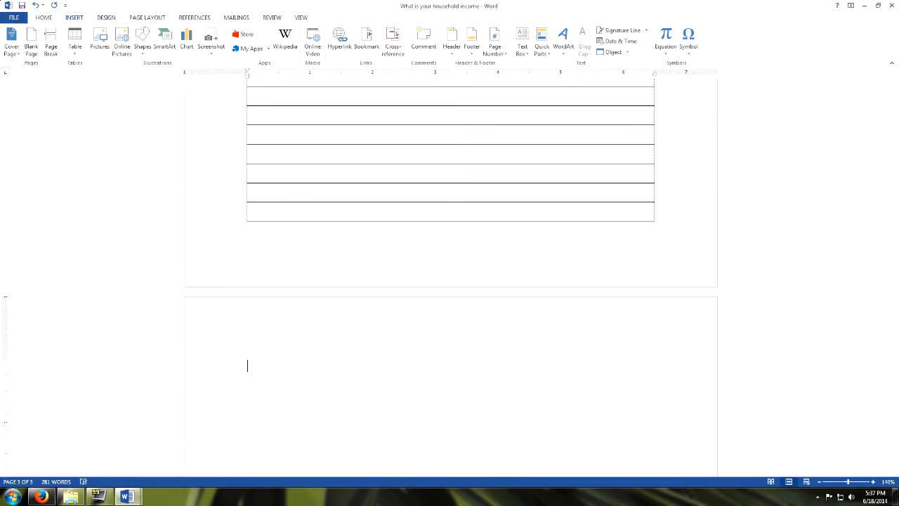
pyautogui.click(76, 52)
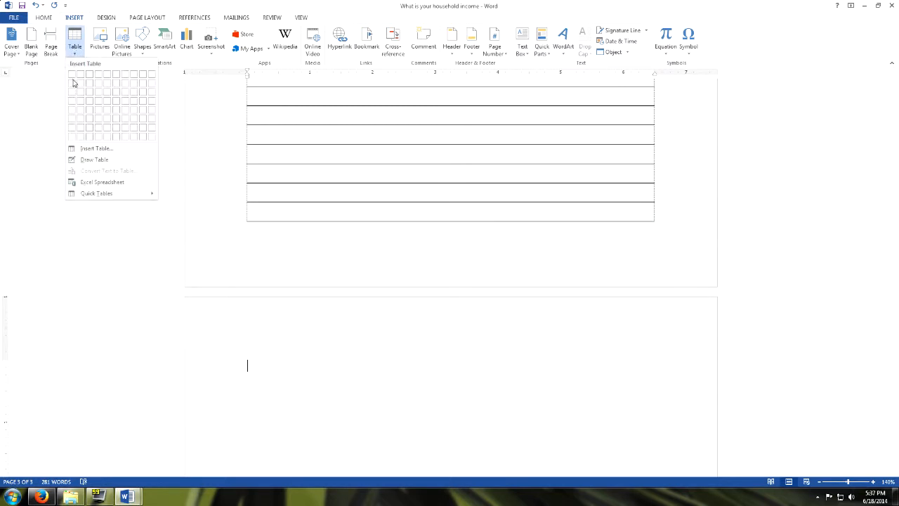
pyautogui.click(318, 197)
pyautogui.scroll(5, 318, 197)
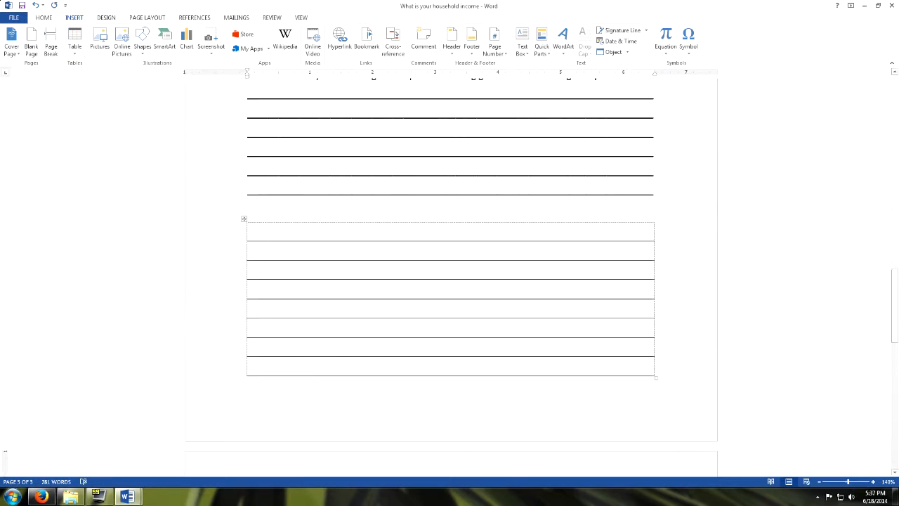
pyautogui.scroll(-10, 250, 226)
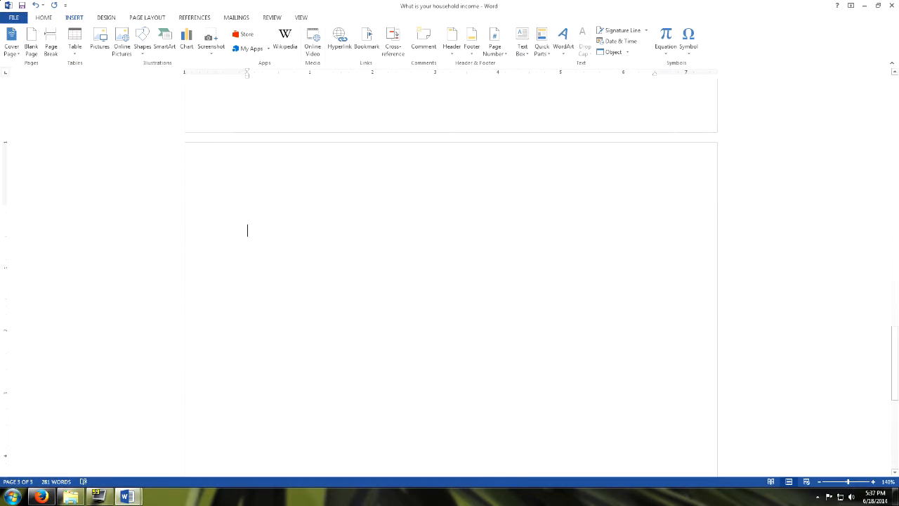
pyautogui.click(74, 51)
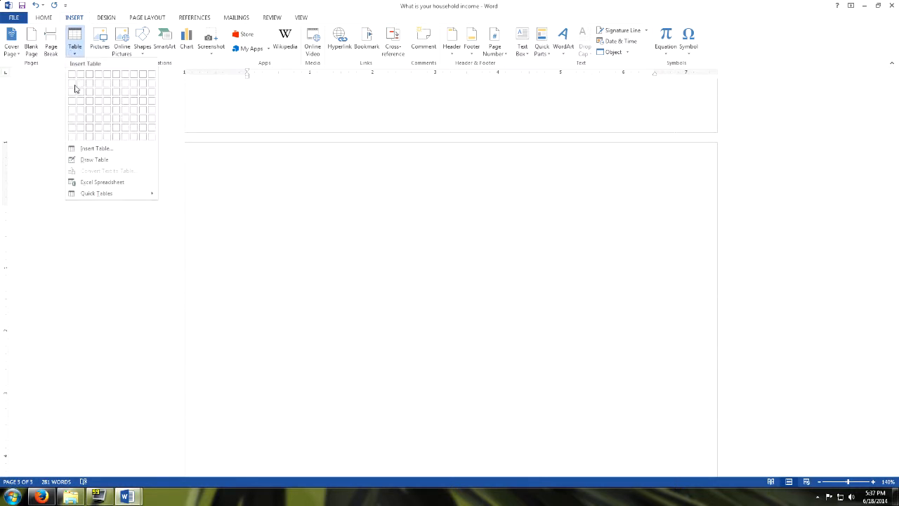
pyautogui.click(96, 148)
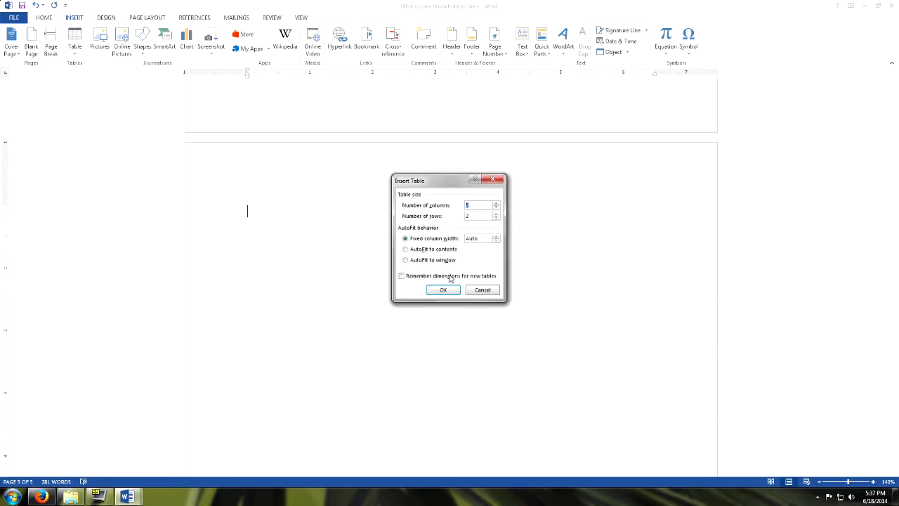
pyautogui.click(482, 289)
pyautogui.scroll(3, 482, 289)
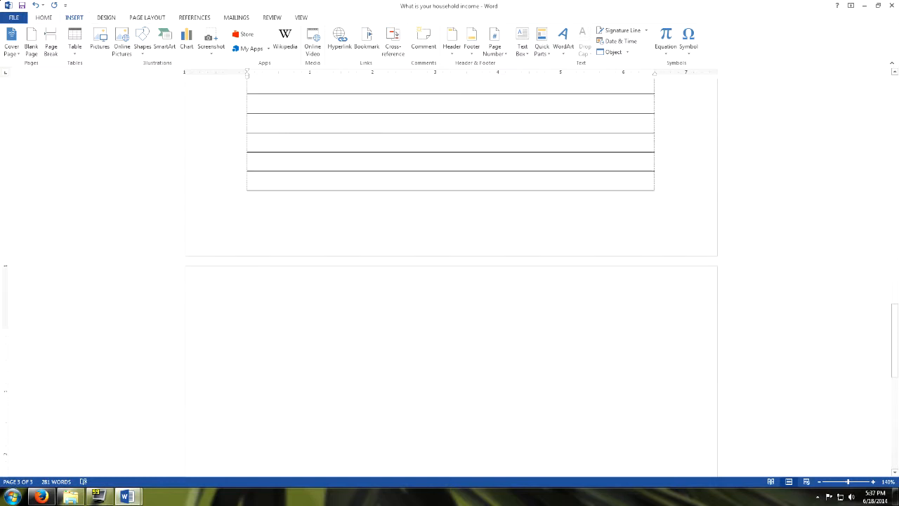
pyautogui.click(74, 46)
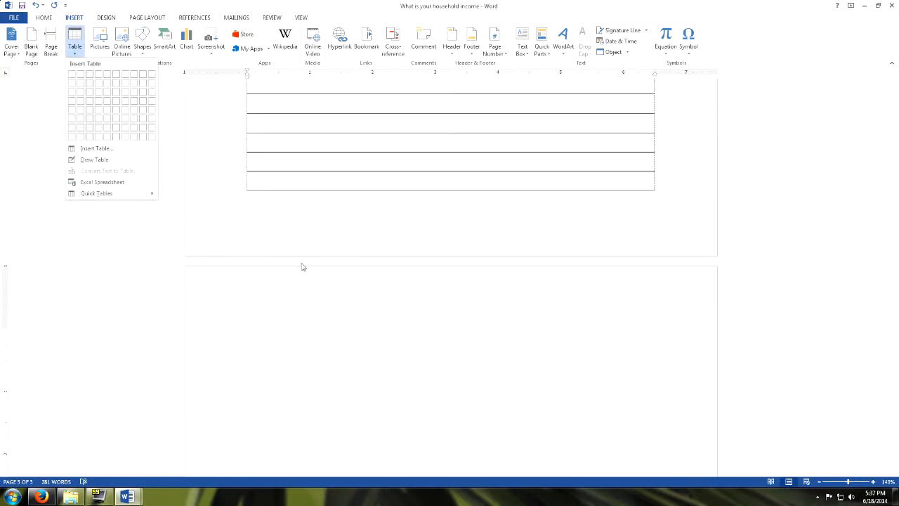
pyautogui.click(306, 323)
pyautogui.moveTo(250, 337); pyautogui.dragTo(255, 366)
pyautogui.press('Delete')
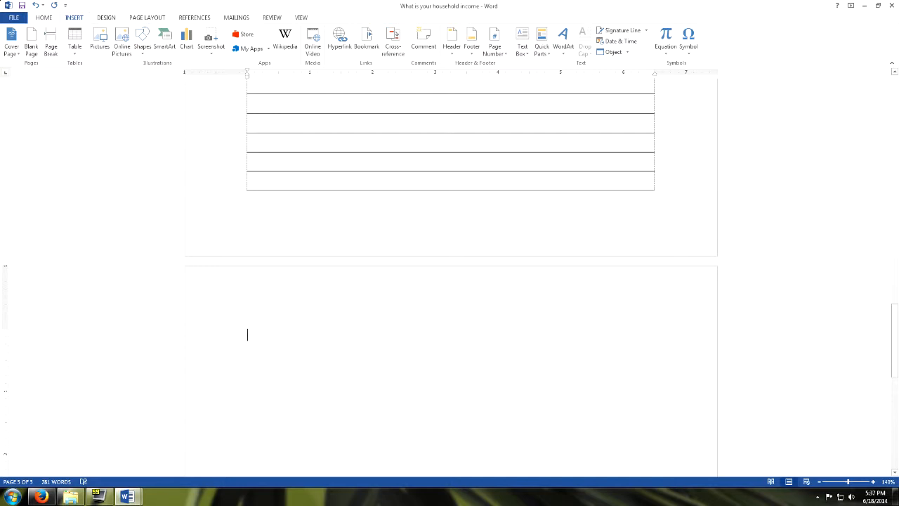
pyautogui.press('BackSpace')
pyautogui.press('Right')
pyautogui.click(79, 49)
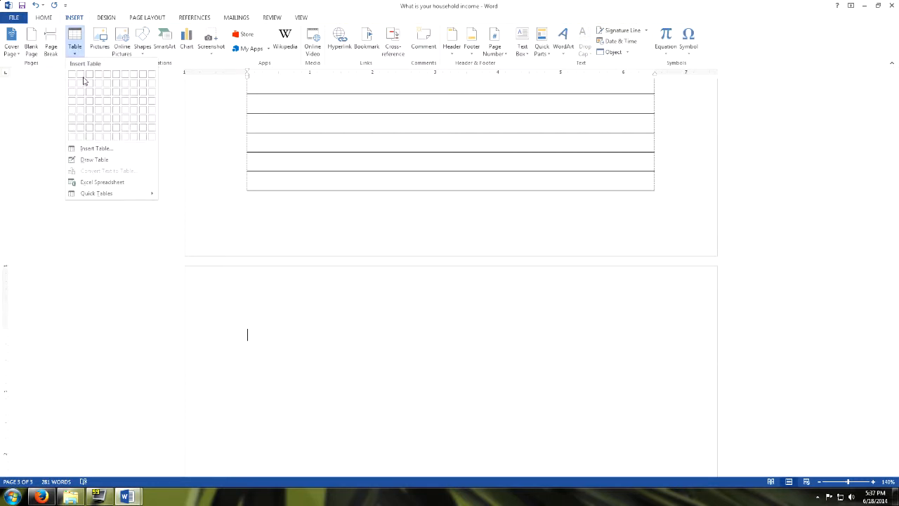
pyautogui.press('Escape')
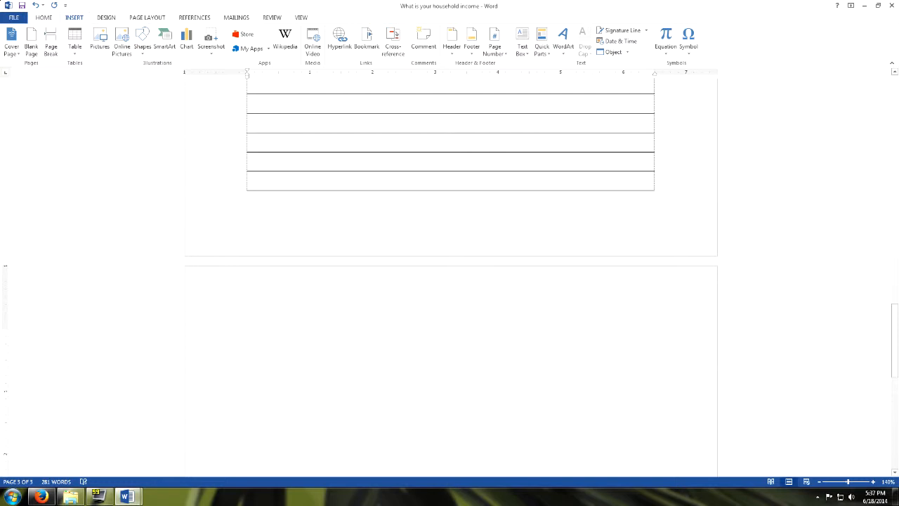
# Step: Insert a 2x2 table in the blank space between the Attractive/Unattractive rating table and the negative experience question
pyautogui.press('Up')
pyautogui.press('Up')
pyautogui.press('Up')
pyautogui.press('Up')
pyautogui.press('Up')
pyautogui.press('Up')
pyautogui.press('Up')
pyautogui.press('Up')
pyautogui.press('Up')
pyautogui.press('Up')
pyautogui.press('Up')
pyautogui.press('Up')
pyautogui.press('Up')
pyautogui.press('Up')
pyautogui.press('Up')
pyautogui.press('Up')
pyautogui.press('Up')
pyautogui.press('Up')
pyautogui.press('Up')
pyautogui.press('Up')
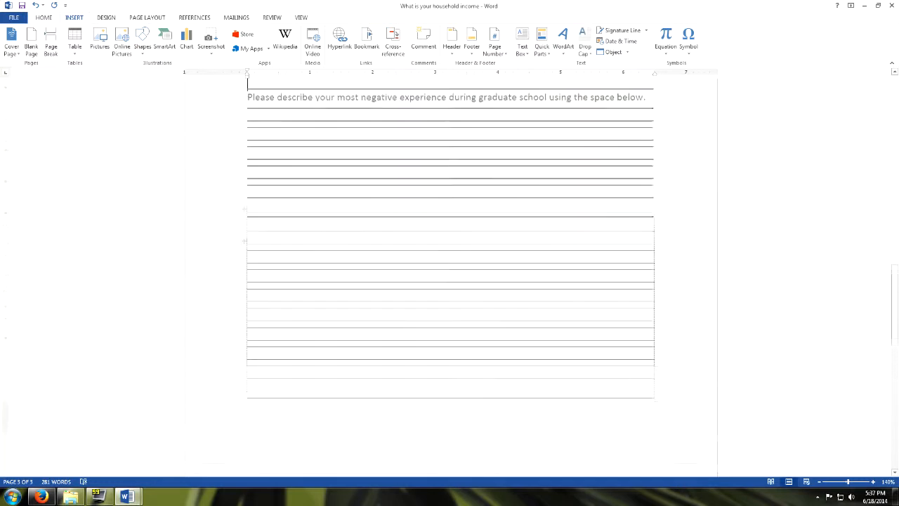
pyautogui.press('Down')
pyautogui.press('Down')
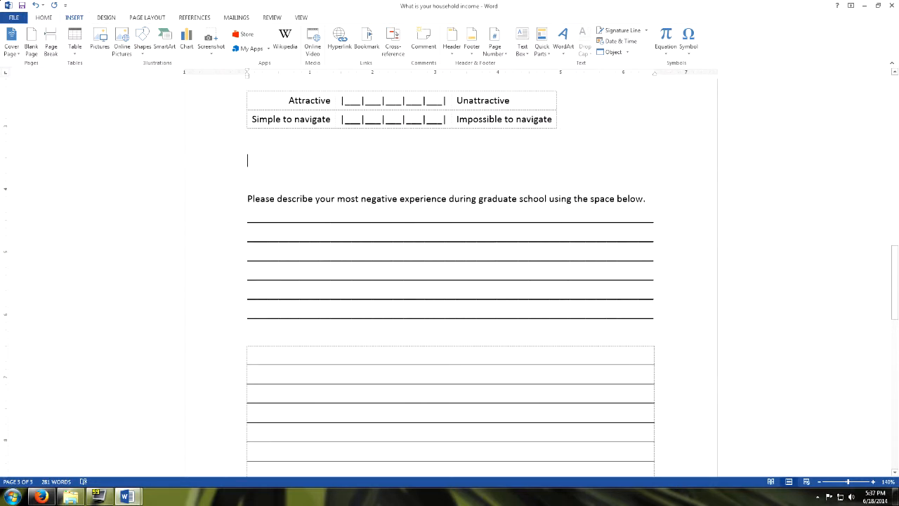
pyautogui.click(76, 52)
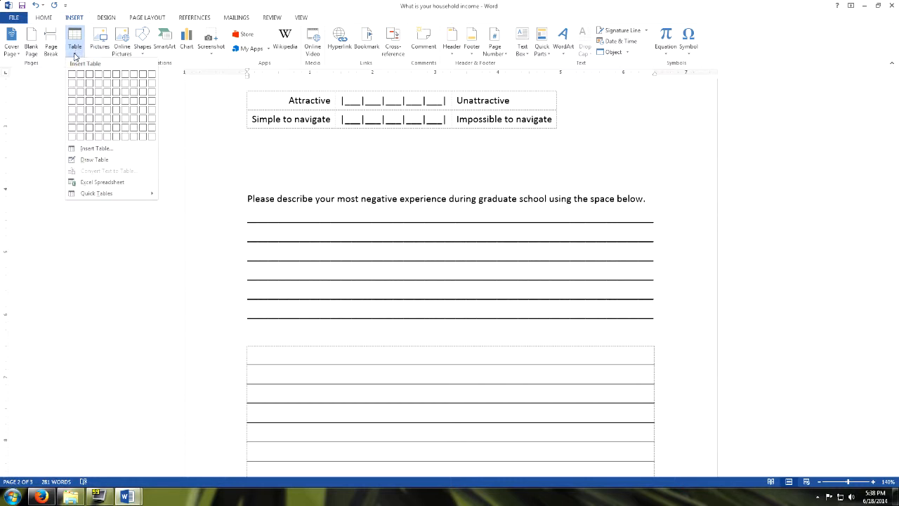
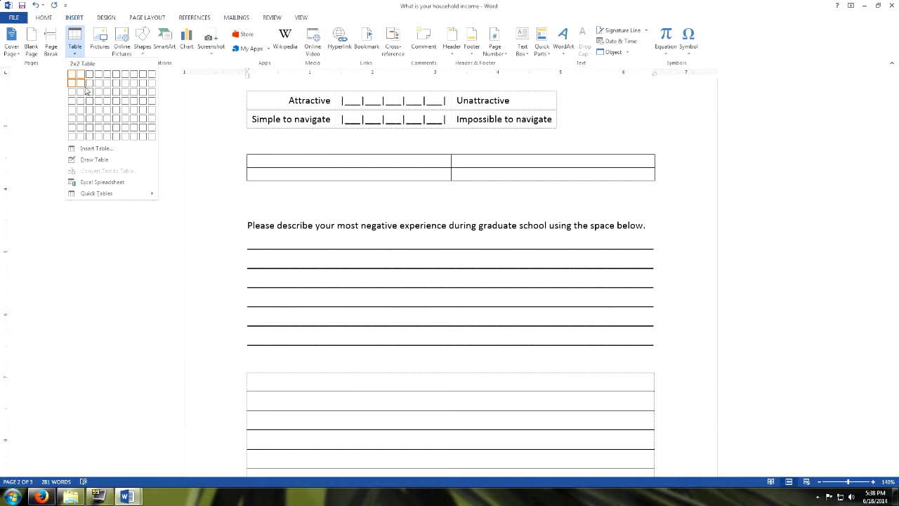
pyautogui.click(80, 83)
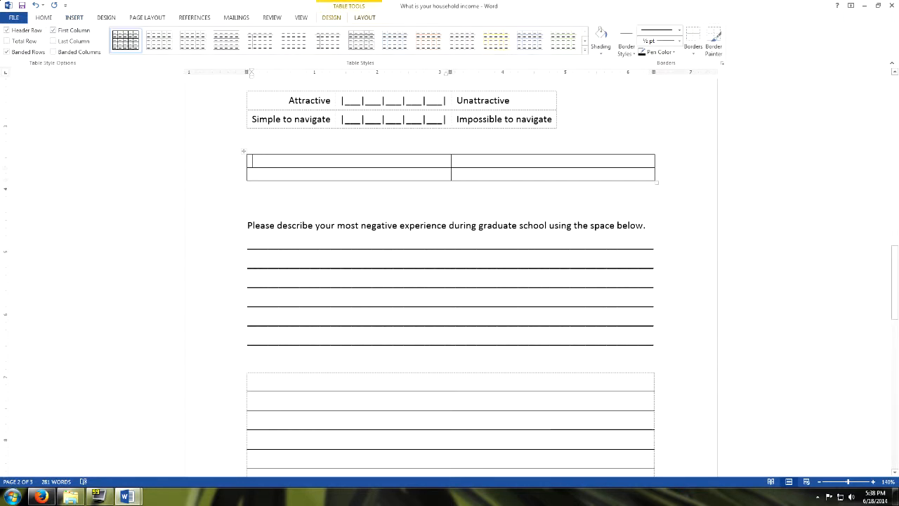
# Step: Label the bottom-row cells of the new 2x2 table Signature and Date
pyautogui.click(341, 175)
pyautogui.write('Signature')
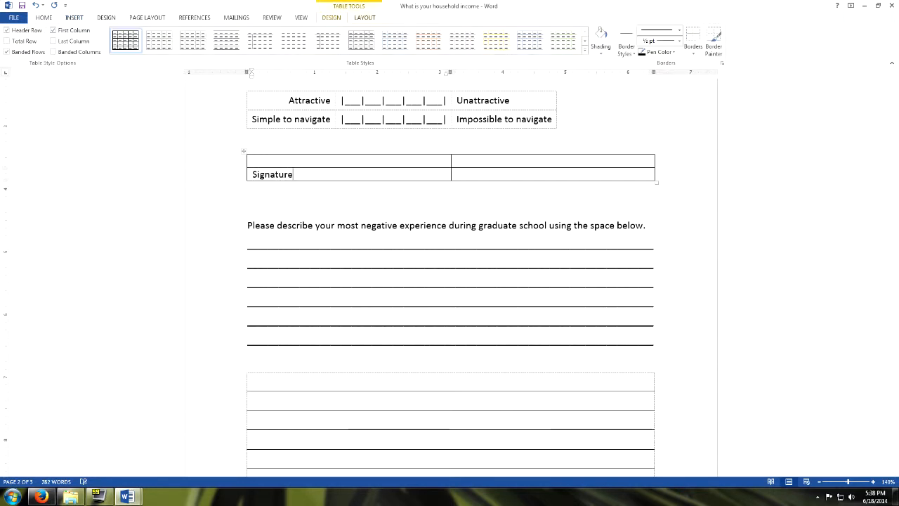
pyautogui.press('Tab')
pyautogui.write('Date')
pyautogui.click(477, 191)
pyautogui.click(477, 174)
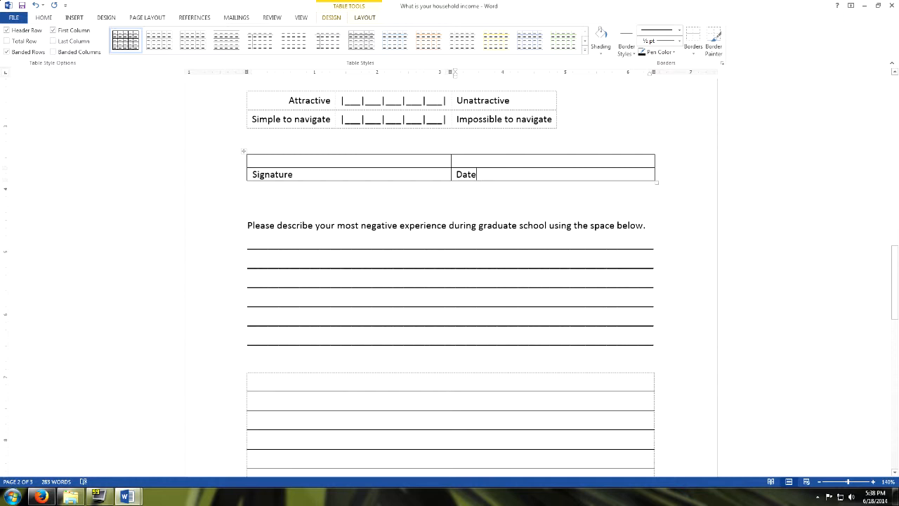
# Step: Remove all borders from the Signature and Date table
pyautogui.click(245, 154)
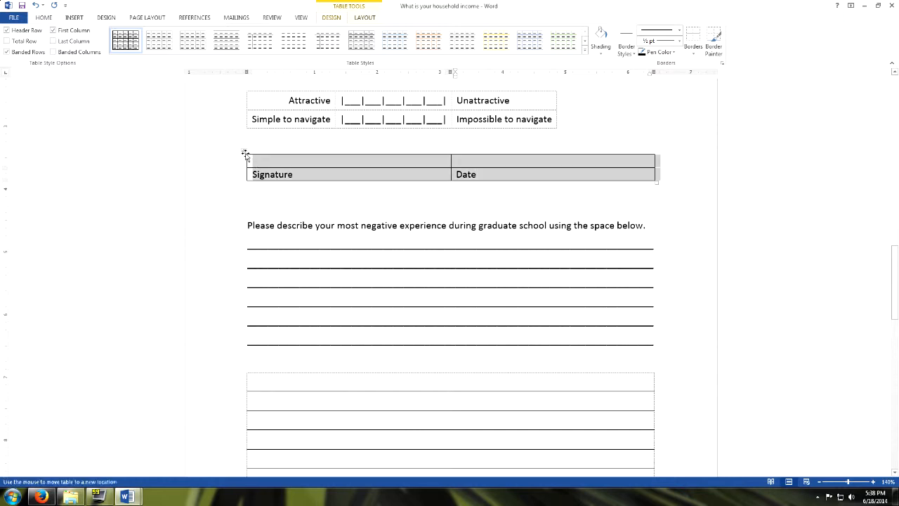
pyautogui.click(693, 47)
pyautogui.click(722, 110)
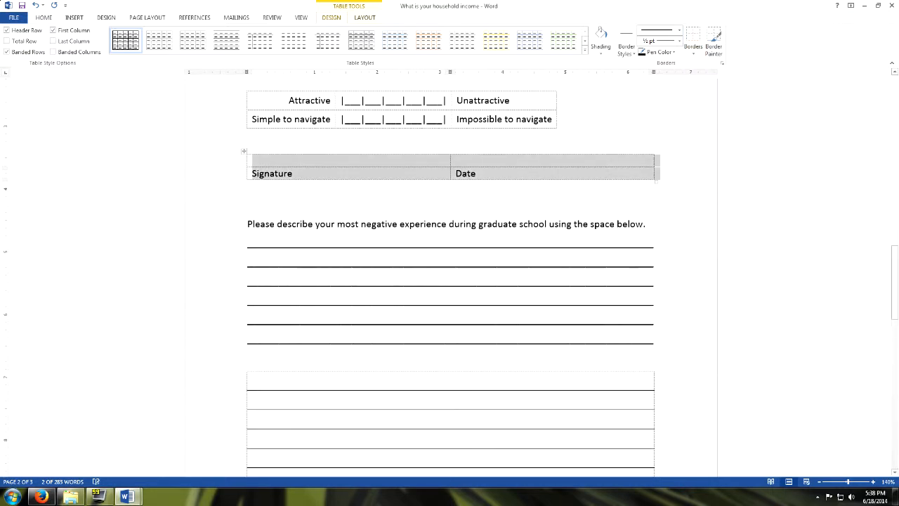
# Step: Add a bottom border to both top-row cells above Signature and Date
pyautogui.click(399, 174)
pyautogui.moveTo(379, 161); pyautogui.dragTo(511, 160)
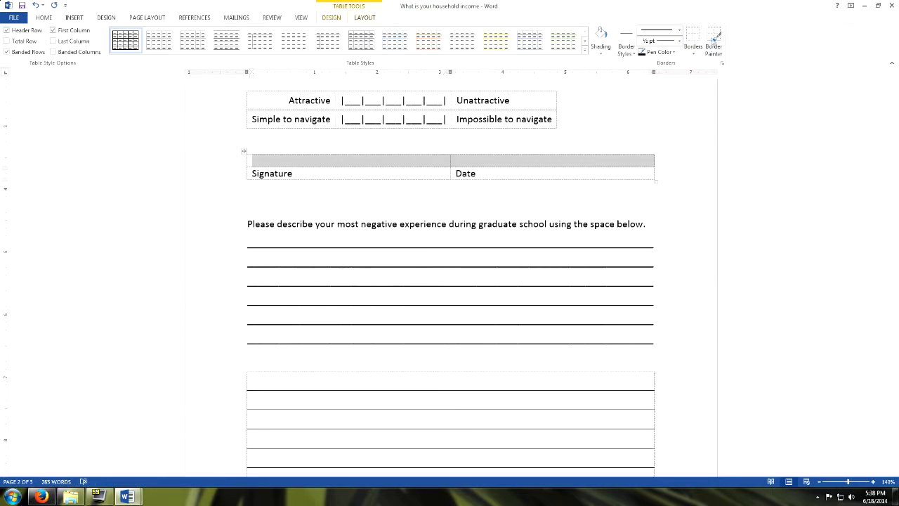
pyautogui.click(693, 51)
pyautogui.click(716, 63)
pyautogui.click(451, 202)
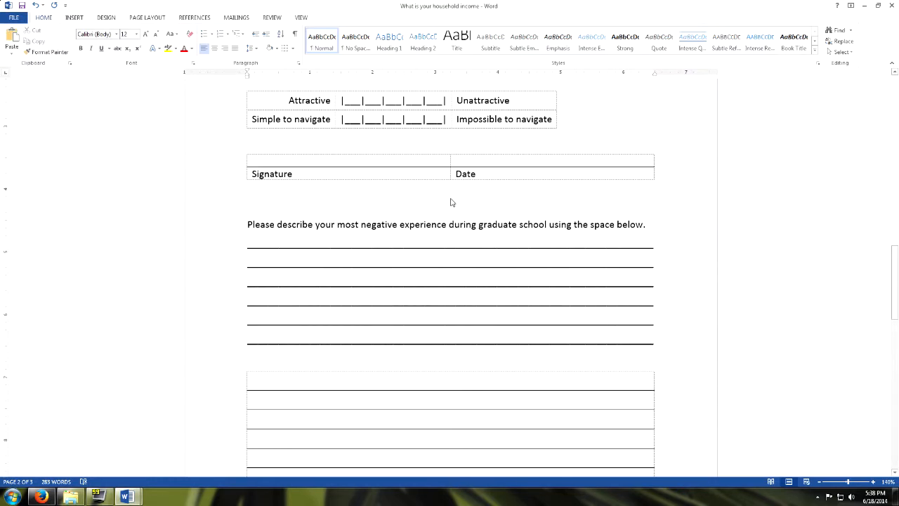
# Step: Preview the printed document up close to examine the line above Signature and Date
pyautogui.hotkey('ctrl', 'p')
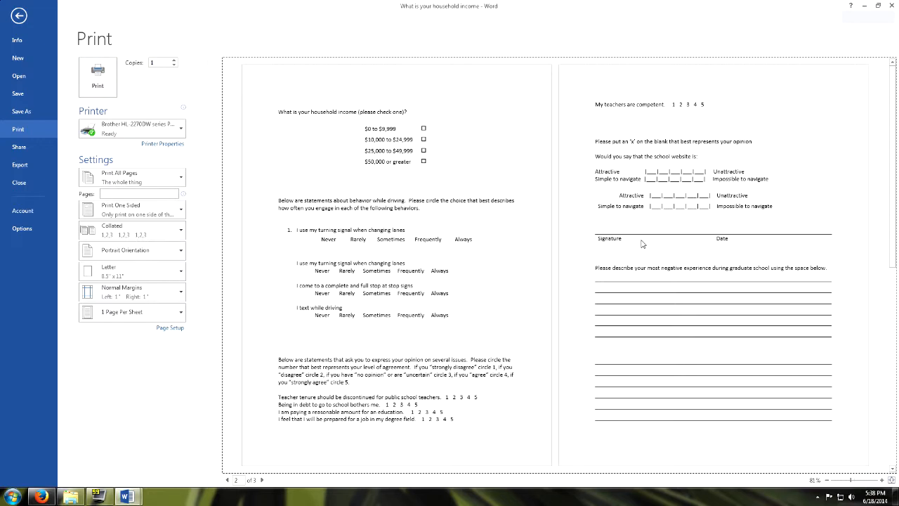
pyautogui.click(641, 244)
pyautogui.scroll(4, 658, 246)
pyautogui.scroll(2, 658, 245)
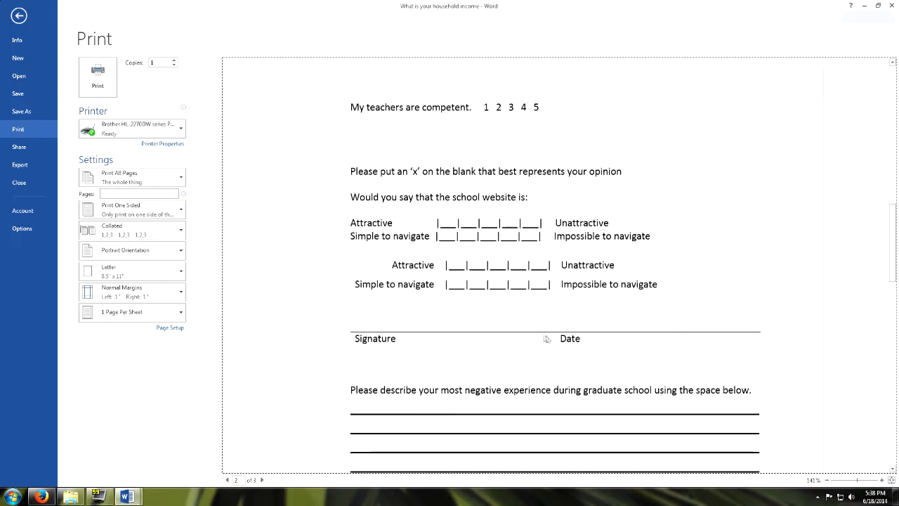
pyautogui.click(19, 16)
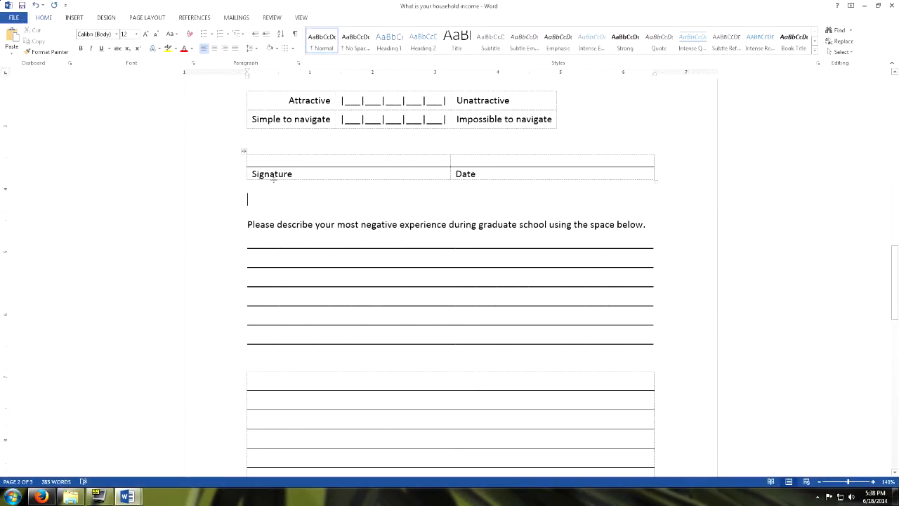
# Step: Apply a ½ pt bottom border at paragraph level to the cells above Signature and Date
pyautogui.click(294, 174)
pyautogui.moveTo(250, 161); pyautogui.dragTo(526, 158)
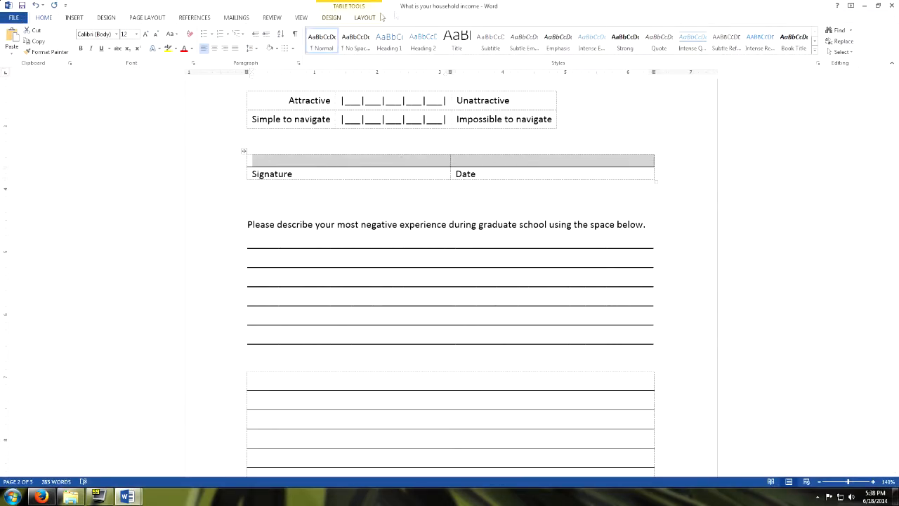
pyautogui.click(331, 17)
pyautogui.click(692, 53)
pyautogui.click(722, 240)
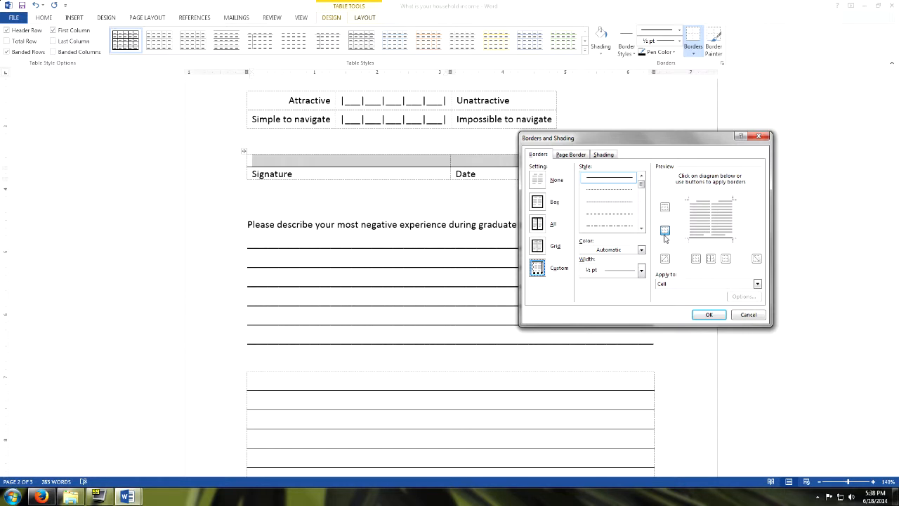
pyautogui.click(665, 233)
pyautogui.click(757, 284)
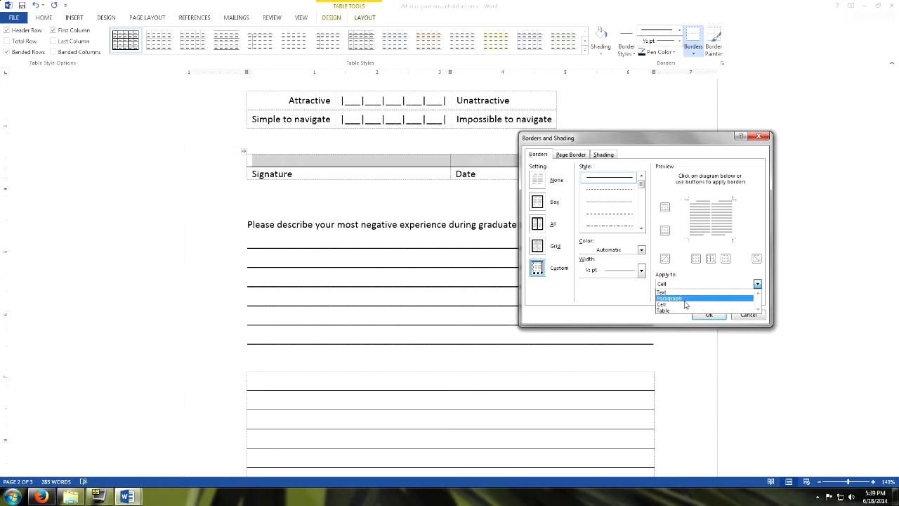
pyautogui.click(686, 301)
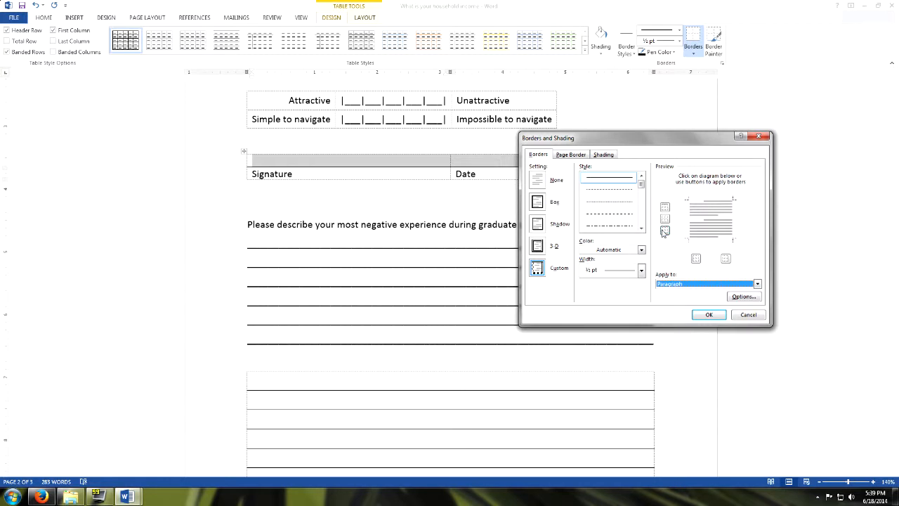
pyautogui.click(708, 314)
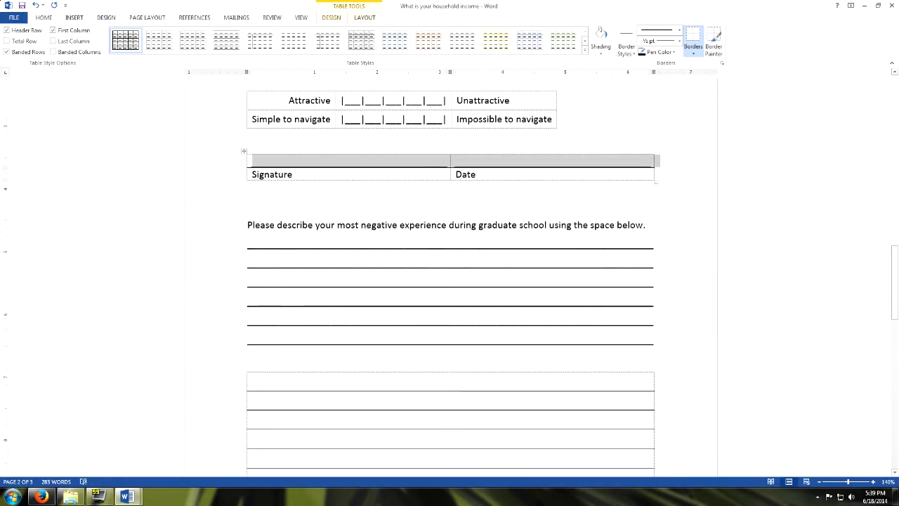
# Step: Remove the cell borders from the top row of the signature table
pyautogui.click(477, 174)
pyautogui.moveTo(422, 162); pyautogui.dragTo(492, 165)
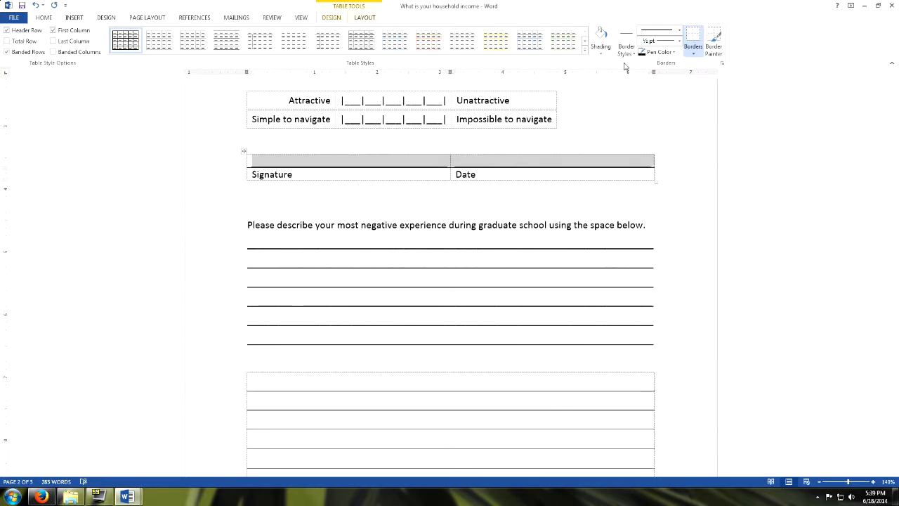
pyautogui.click(694, 53)
pyautogui.click(711, 108)
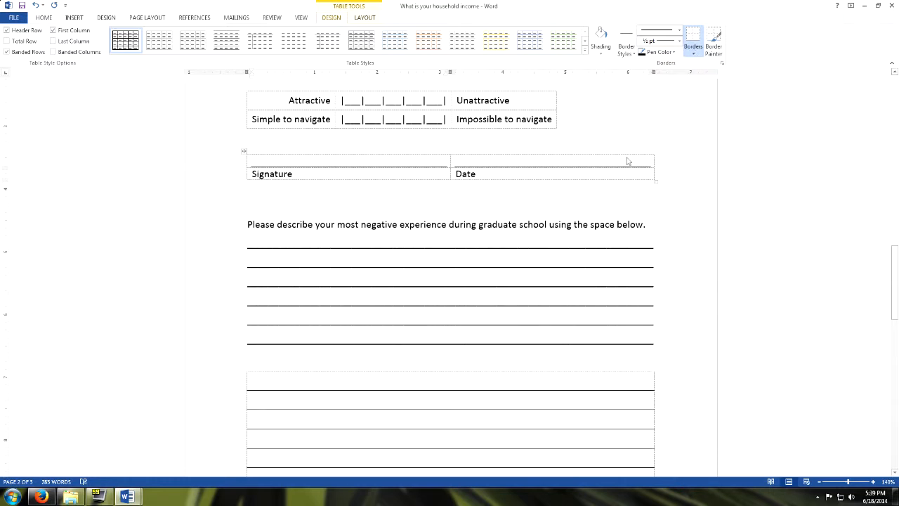
pyautogui.click(379, 176)
pyautogui.press('Down')
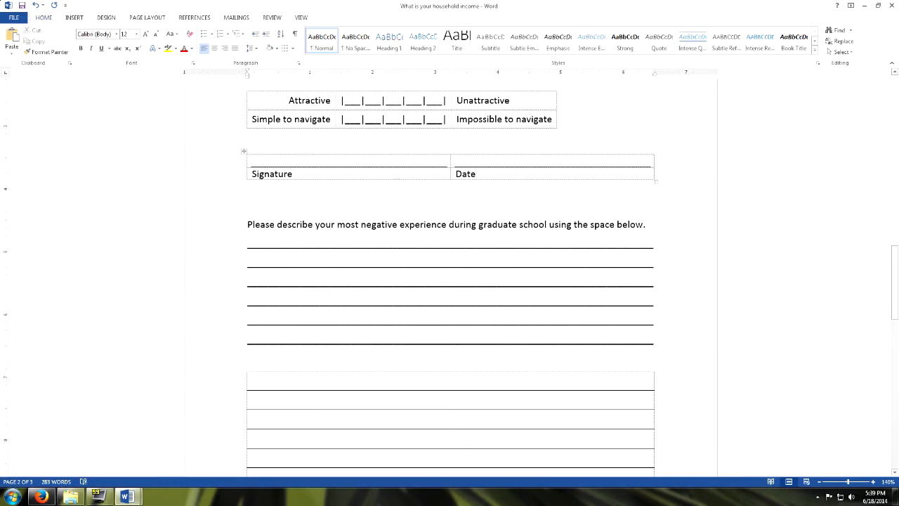
# Step: Check in a magnified print preview how the signature and date lines are separated
pyautogui.hotkey('ctrl', 'p')
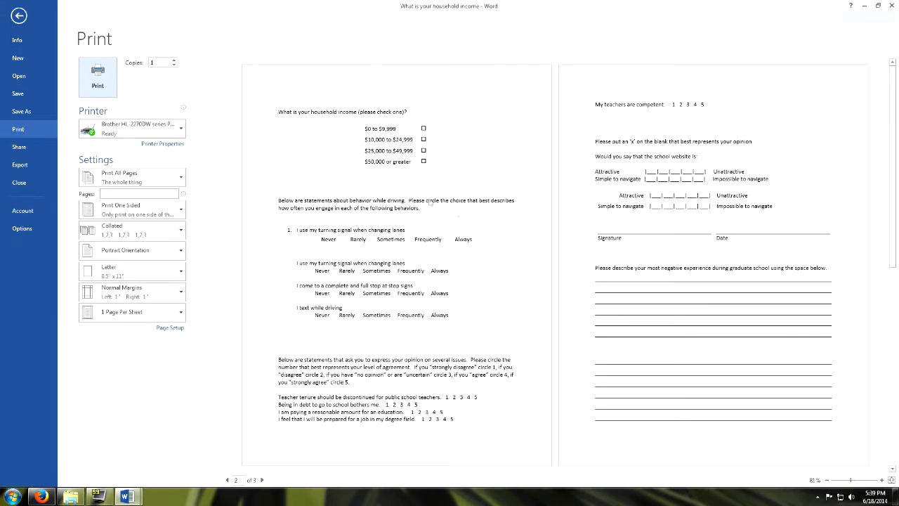
pyautogui.keyDown('ctrl'); pyautogui.scroll(5, 710, 317); pyautogui.keyUp('ctrl')
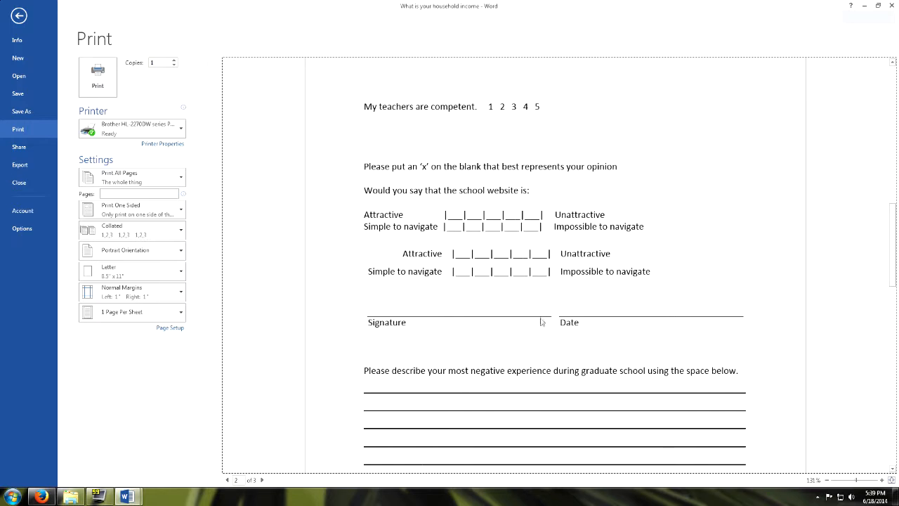
pyautogui.scroll(2, 511, 343)
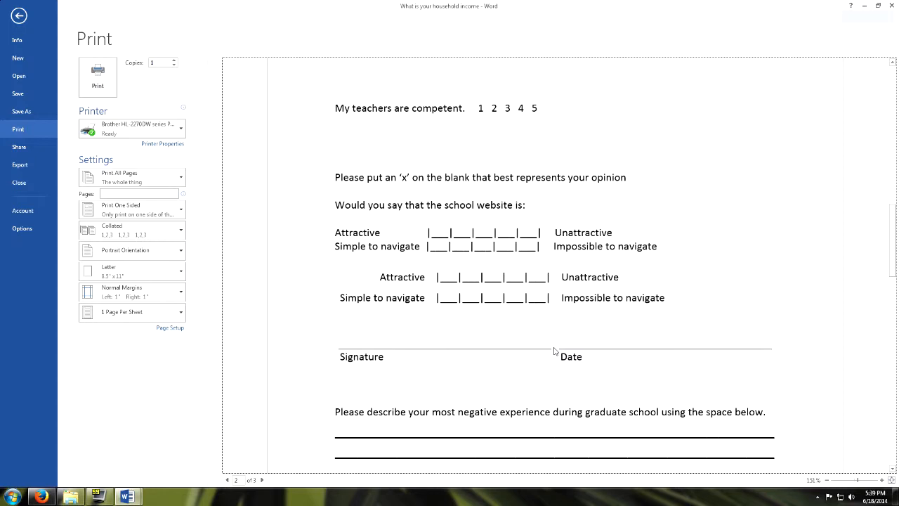
pyautogui.click(18, 17)
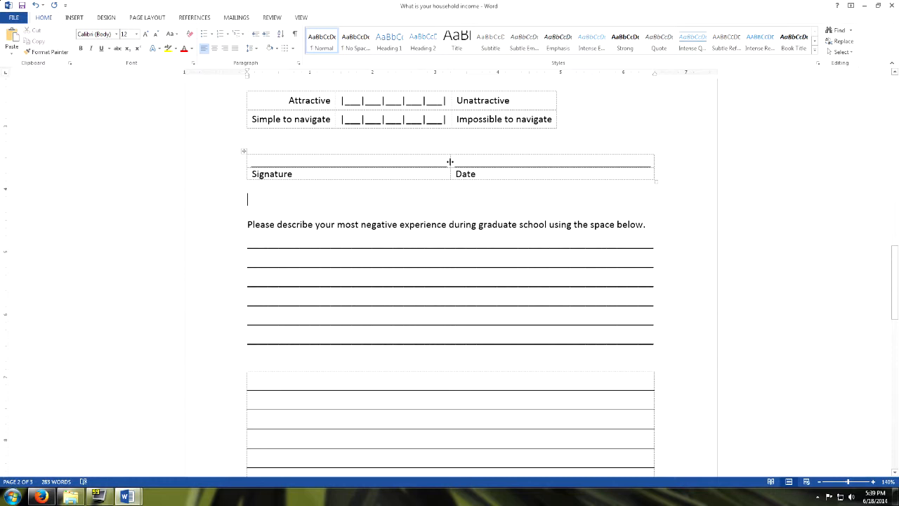
# Step: Widen the Signature column slightly by shifting its divider into the Date column
pyautogui.moveTo(450, 161)
pyautogui.mouseDown()
pyautogui.moveTo(558, 159)
pyautogui.moveTo(341, 169)
pyautogui.moveTo(570, 156)
pyautogui.moveTo(423, 160)
pyautogui.moveTo(470, 161)
pyautogui.mouseUp()
pyautogui.click(459, 152)
pyautogui.click(440, 199)
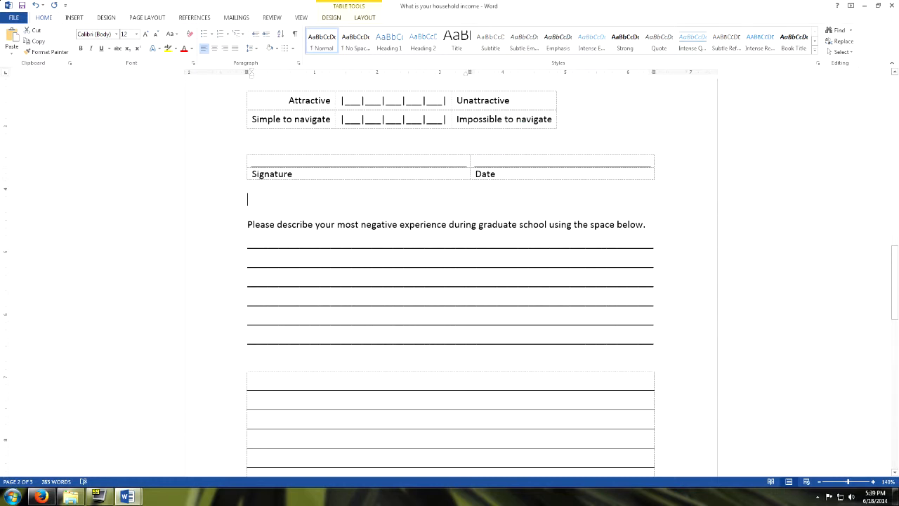
# Step: Insert an empty column between Signature and Date, and narrow it by widening the Signature column
pyautogui.click(430, 152)
pyautogui.rightClick(395, 166)
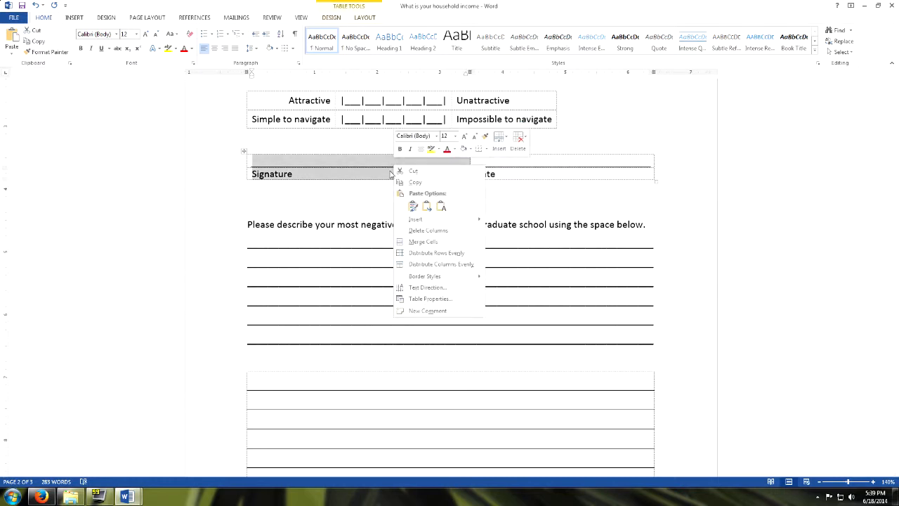
pyautogui.moveTo(422, 224)
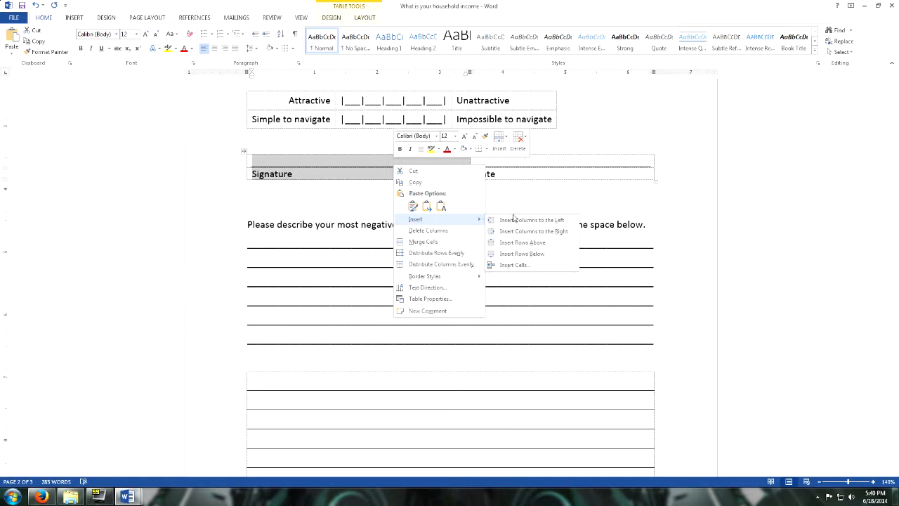
pyautogui.click(533, 231)
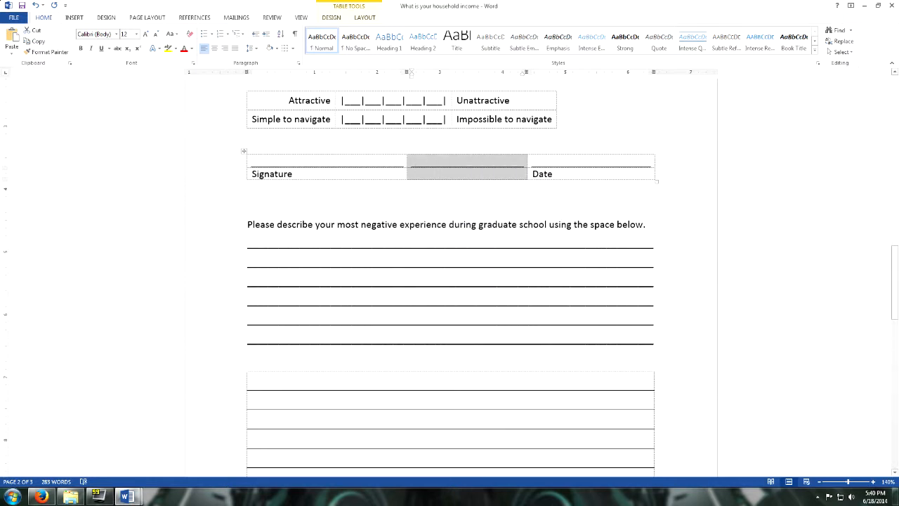
pyautogui.click(415, 173)
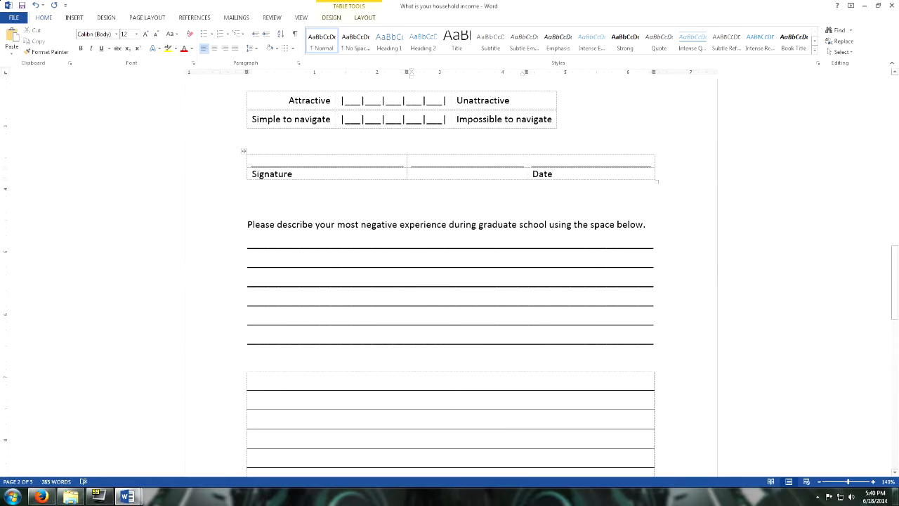
pyautogui.moveTo(406, 166); pyautogui.dragTo(441, 166)
# Step: Remove the paragraph-level bottom and between-paragraph borders from the empty middle column of the signature table
pyautogui.click(480, 153)
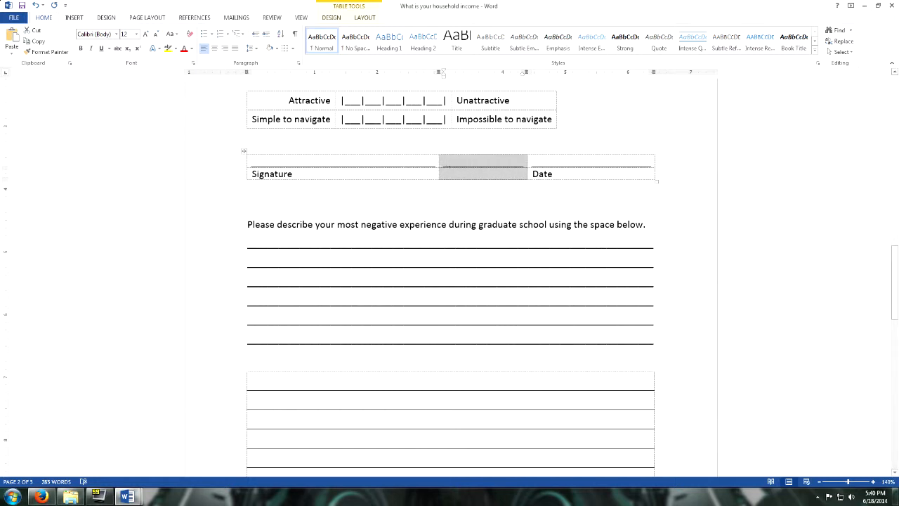
pyautogui.click(341, 19)
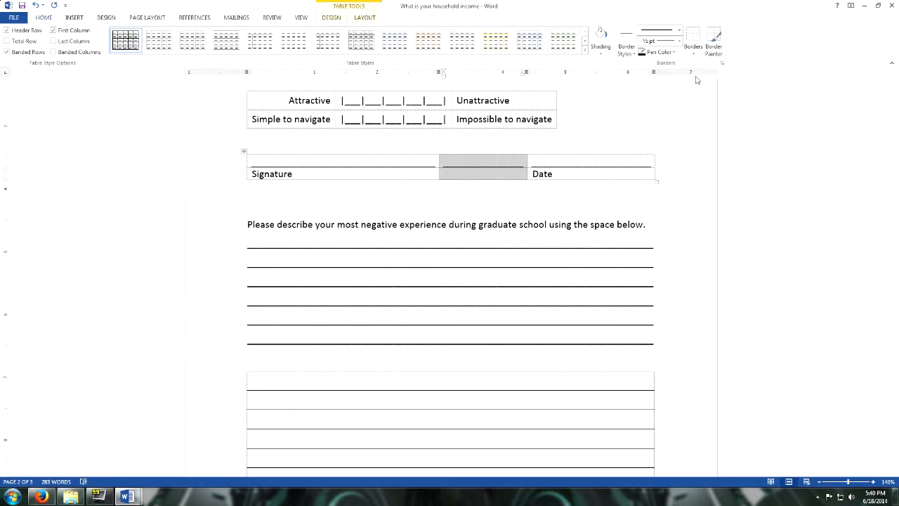
pyautogui.click(694, 55)
pyautogui.click(700, 238)
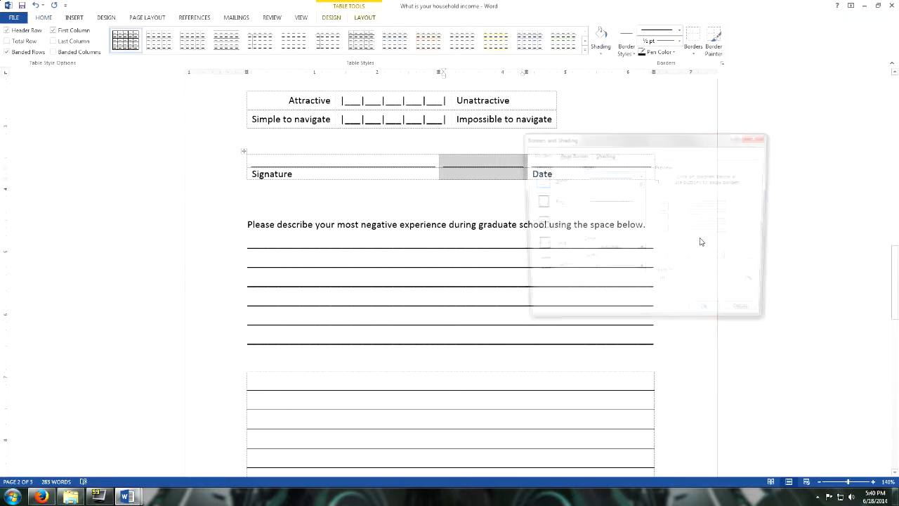
pyautogui.click(691, 283)
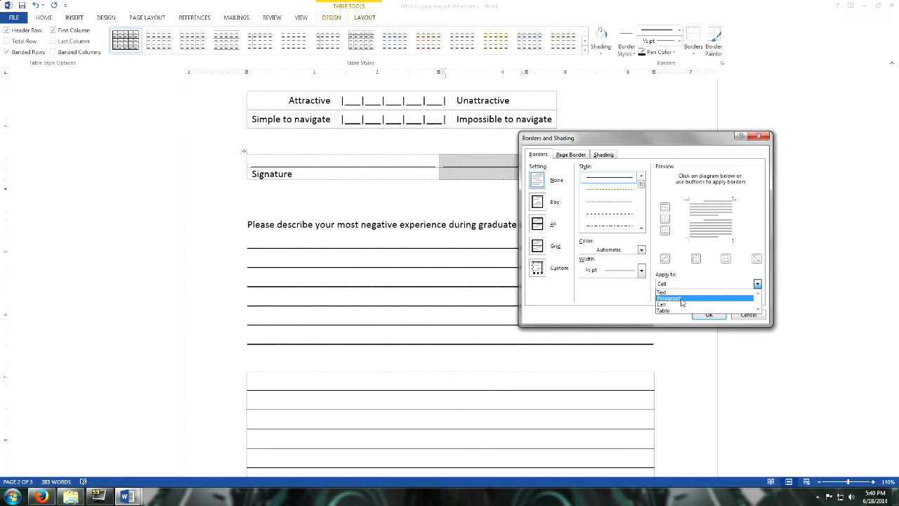
pyautogui.click(681, 296)
pyautogui.click(666, 231)
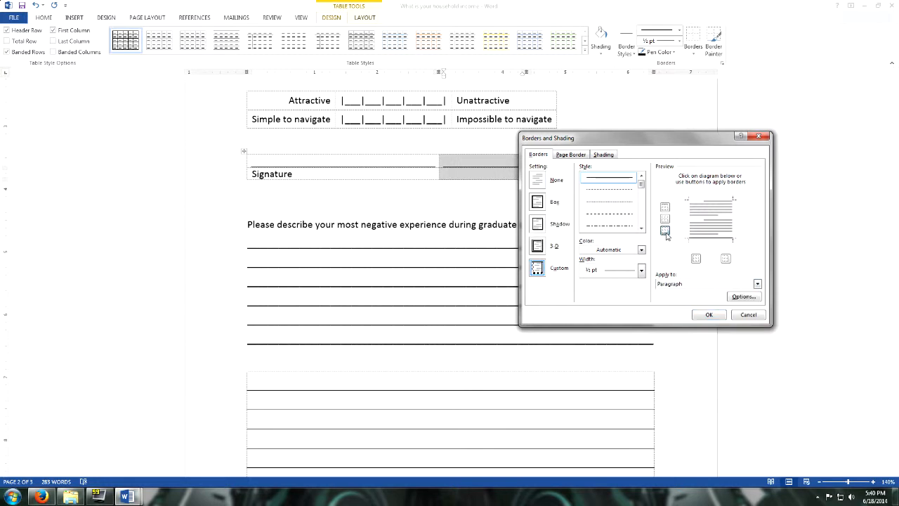
pyautogui.click(666, 234)
pyautogui.click(665, 221)
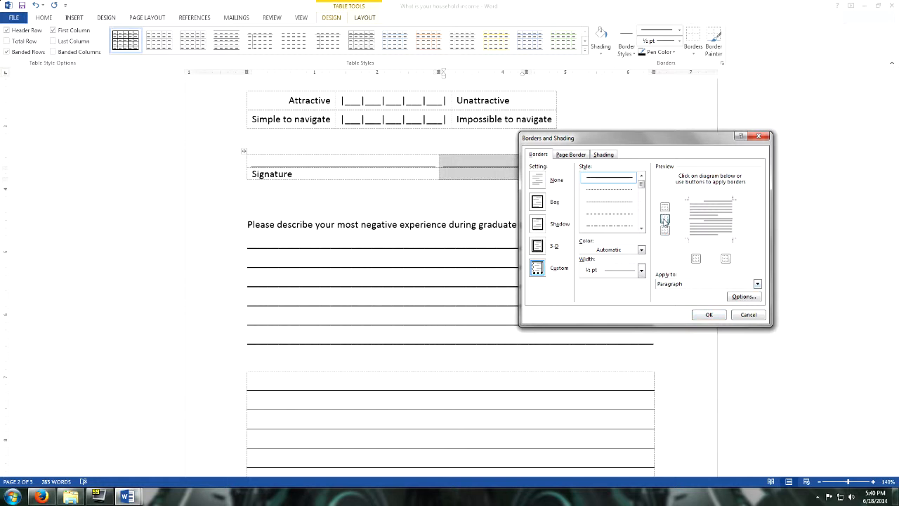
pyautogui.click(709, 313)
pyautogui.click(496, 177)
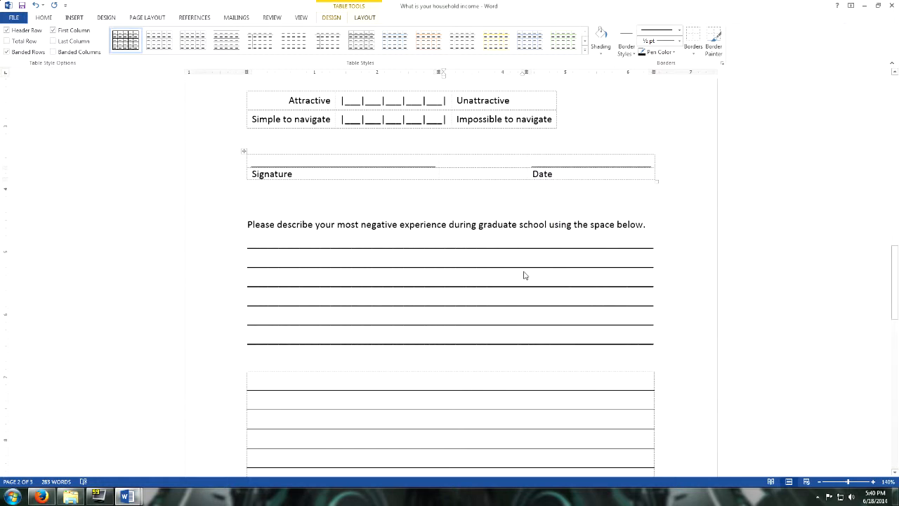
# Step: Examine the gap between the signature and date lines in an enlarged print preview
pyautogui.hotkey('ctrl', 'p')
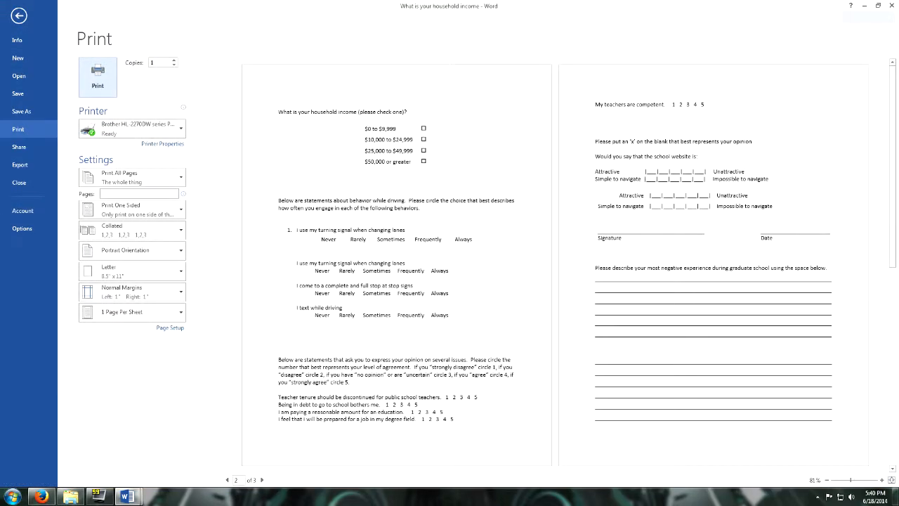
pyautogui.click(662, 287)
pyautogui.scroll(4, 662, 287)
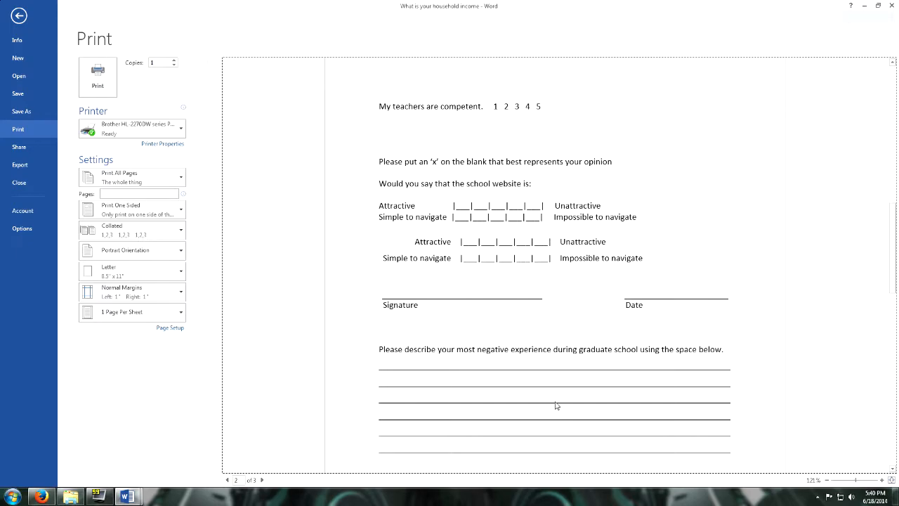
# Step: Review the driving, opinion, signature and answer-line sections in the print preview, and return to editing the questionnaire
pyautogui.scroll(-3, 576, 334)
pyautogui.scroll(5, 576, 334)
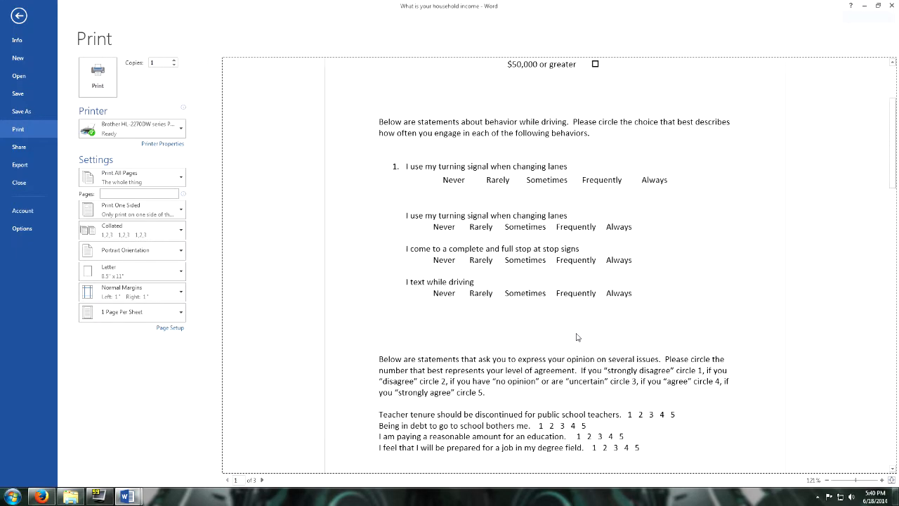
pyautogui.scroll(-6, 576, 337)
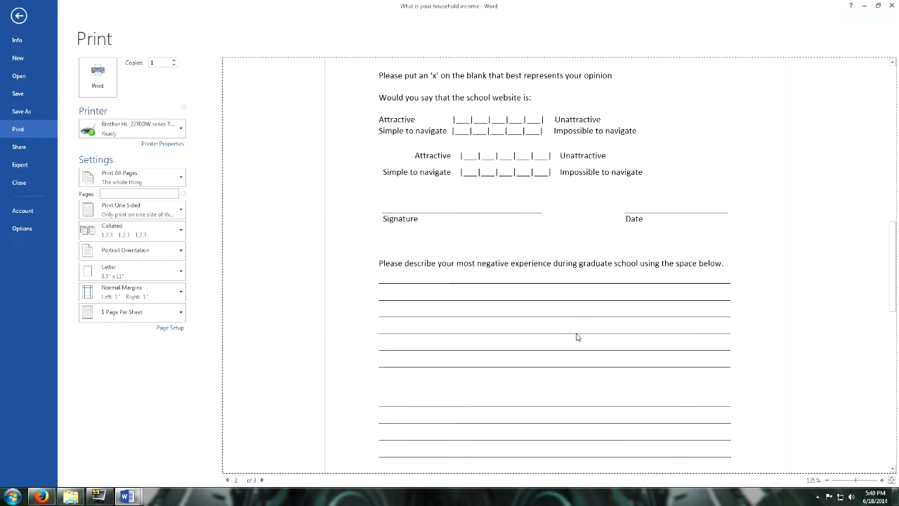
pyautogui.scroll(-1, 577, 337)
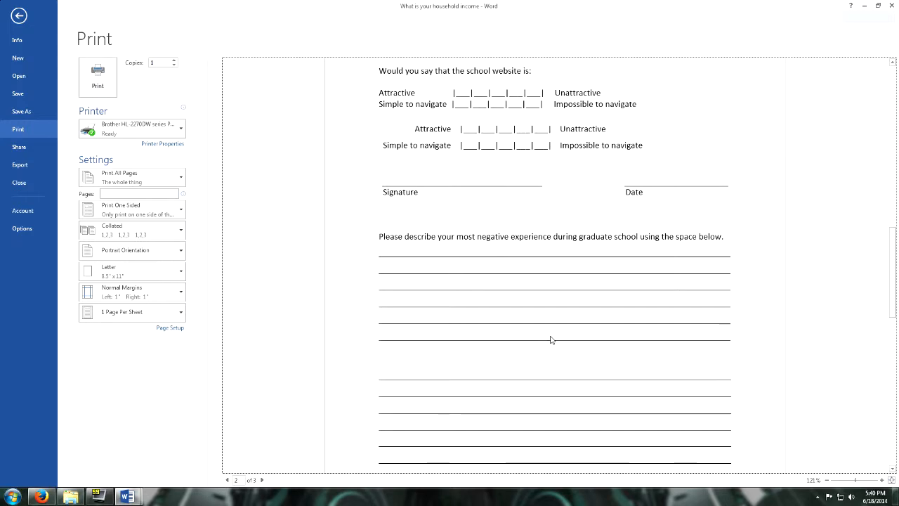
pyautogui.click(19, 15)
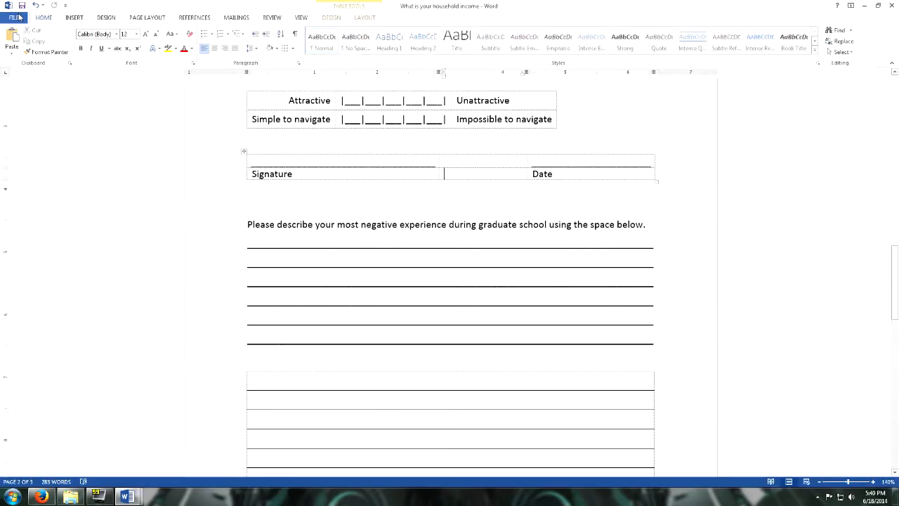
pyautogui.scroll(15, 196, 461)
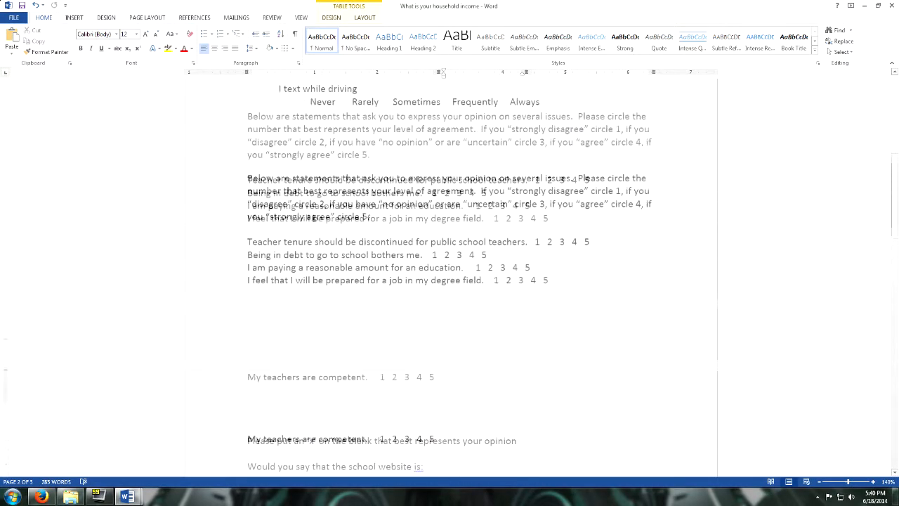
# Step: Switch to Document1 and place the cursor before the "Teacher tenure" statement in the rating table
pyautogui.moveTo(127, 497)
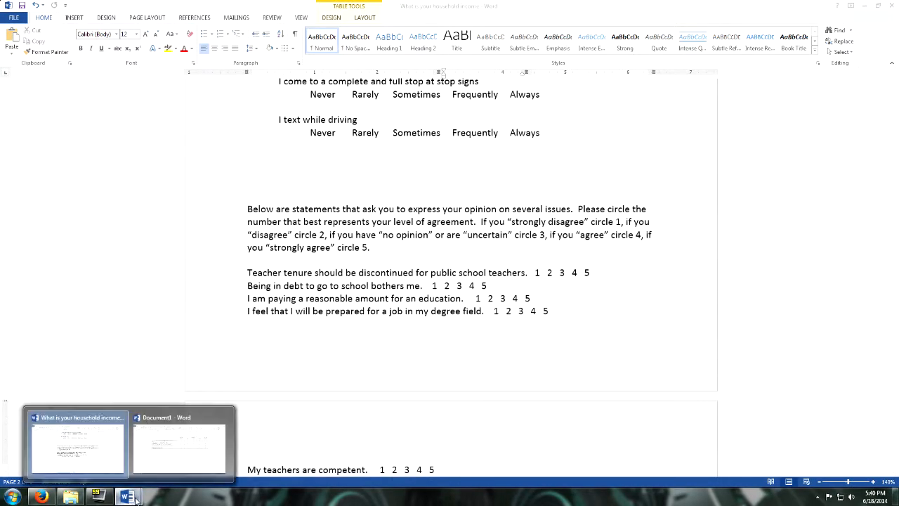
pyautogui.click(172, 454)
pyautogui.click(173, 154)
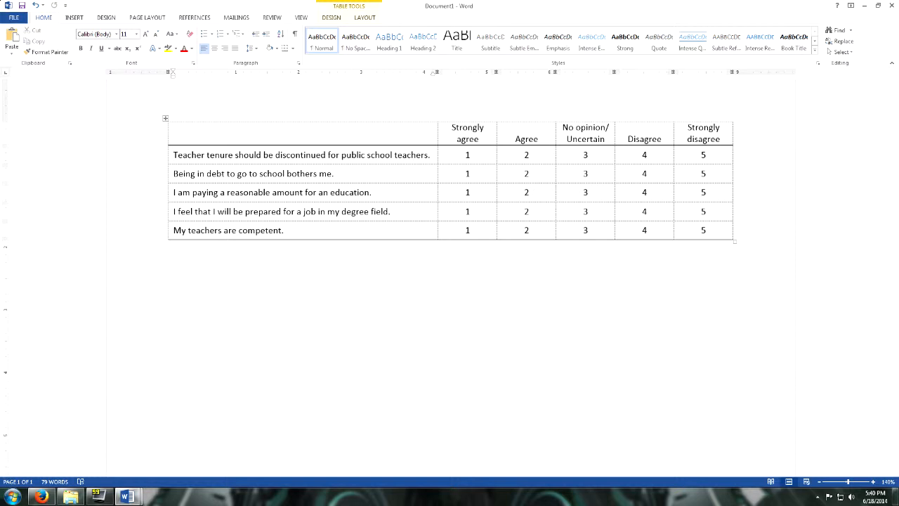
# Step: Insert a 1 directly before the "Teacher tenure" statement and format it as subscript
pyautogui.write('1')
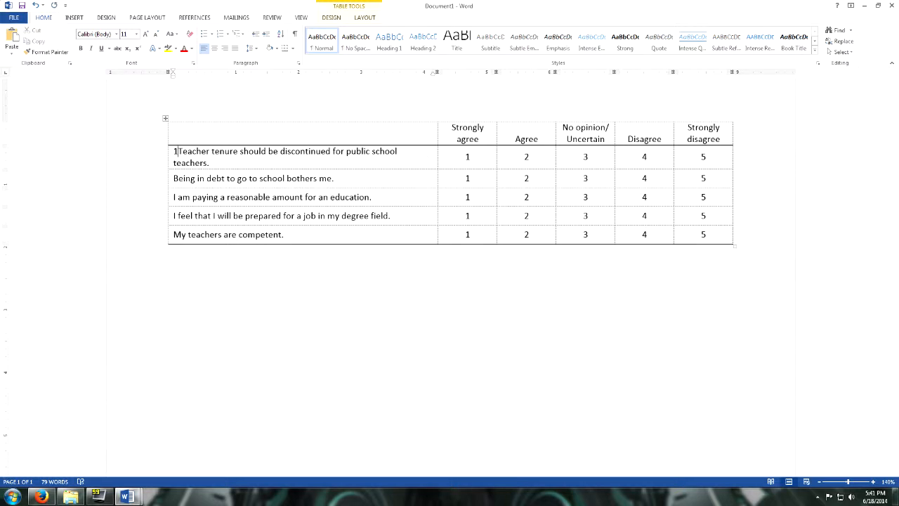
pyautogui.hotkey('shift', 'Left')
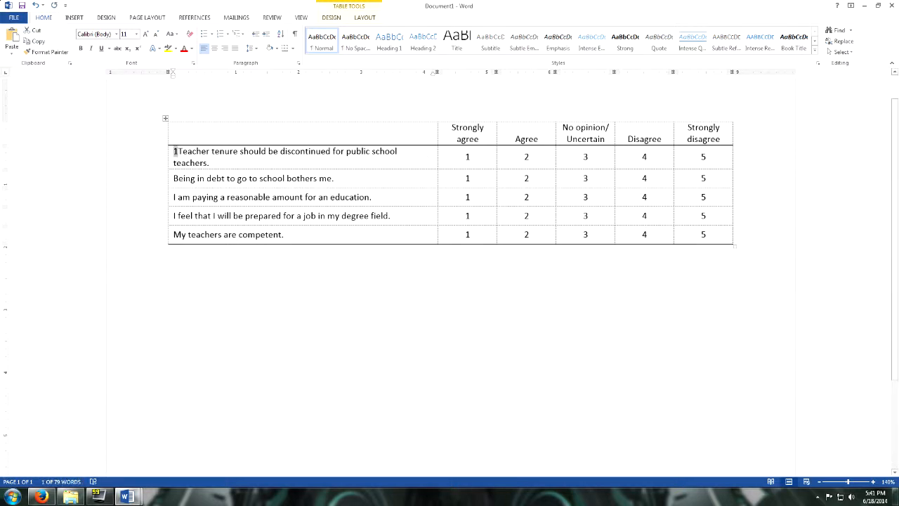
pyautogui.rightClick(176, 158)
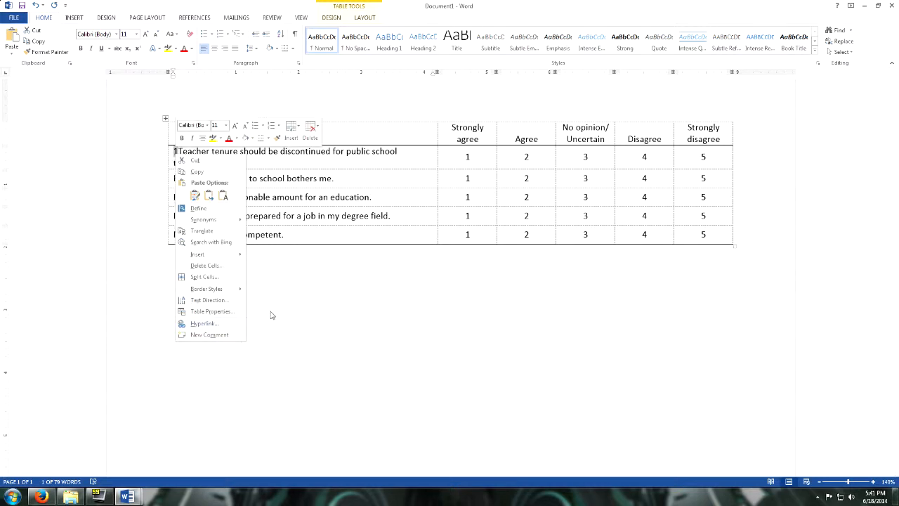
pyautogui.click(233, 6)
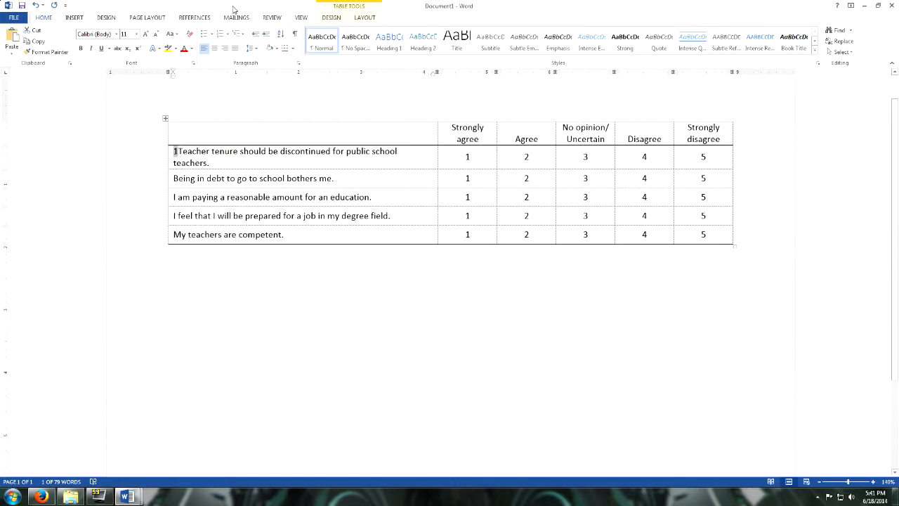
pyautogui.click(128, 51)
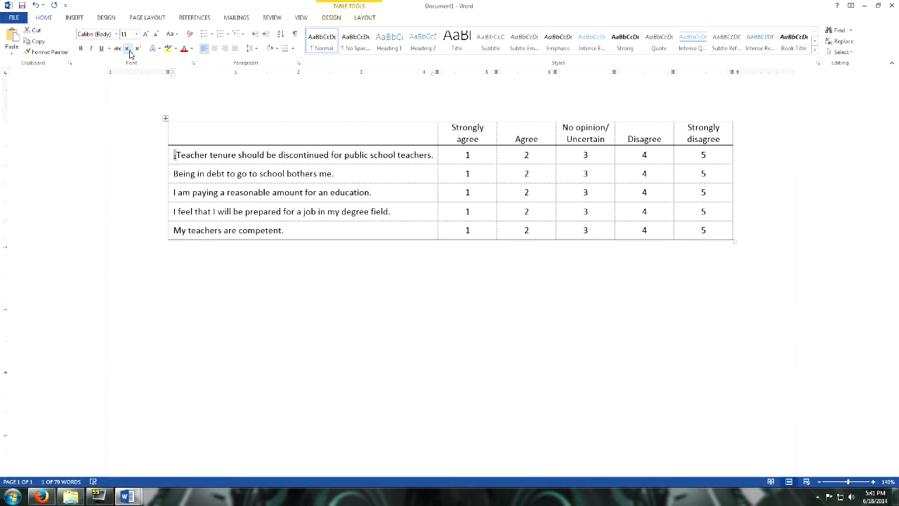
pyautogui.click(181, 163)
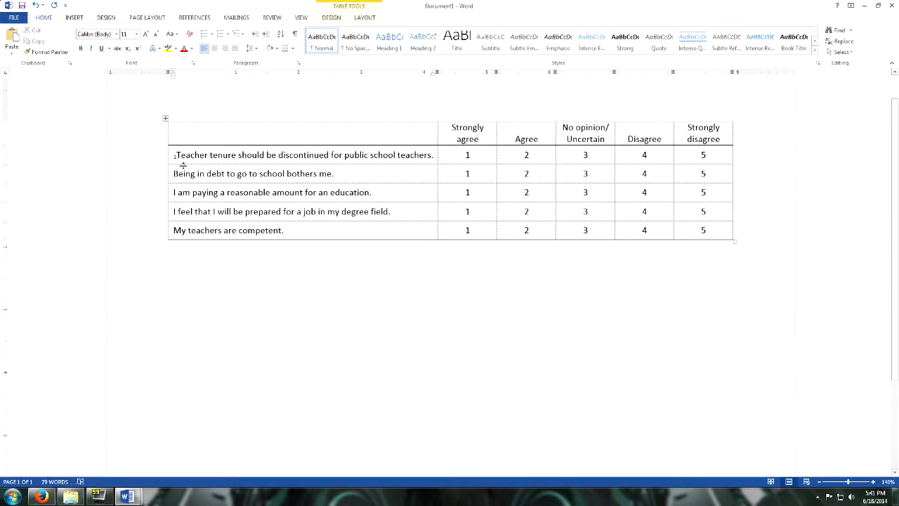
# Step: Replace the subscript number before the "Teacher tenure" statement with a regular 1 and set its font size to 6
pyautogui.moveTo(177, 157); pyautogui.dragTo(172, 157)
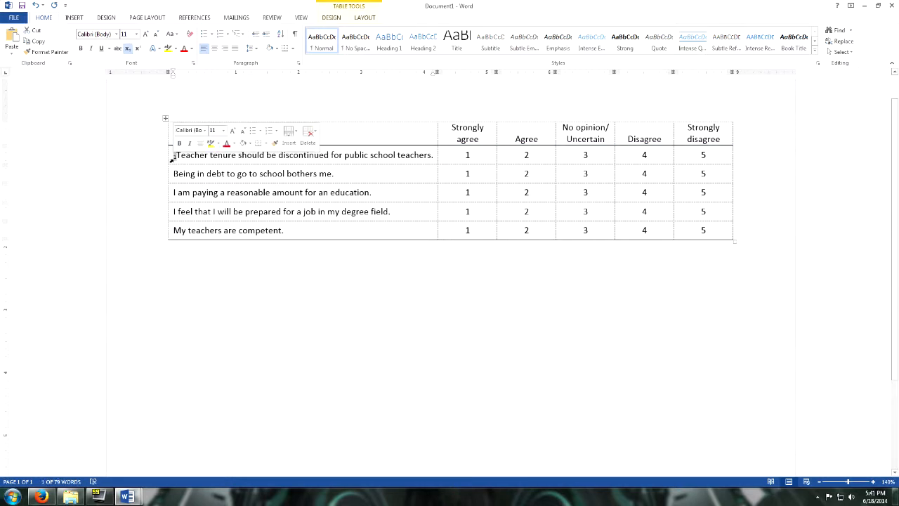
pyautogui.press('Delete')
pyautogui.write('1')
pyautogui.hotkey('shift', 'Left')
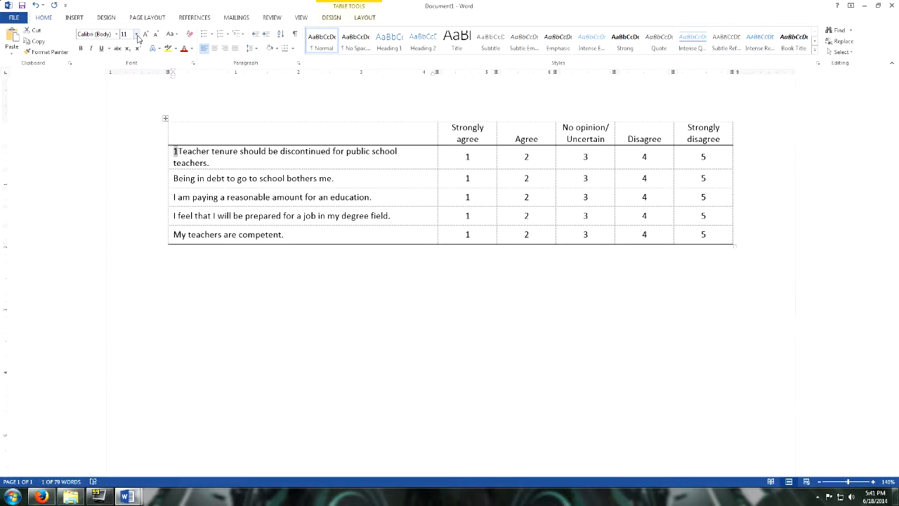
pyautogui.press('BackSpace')
pyautogui.write('6')
pyautogui.press('Return')
pyautogui.click(196, 154)
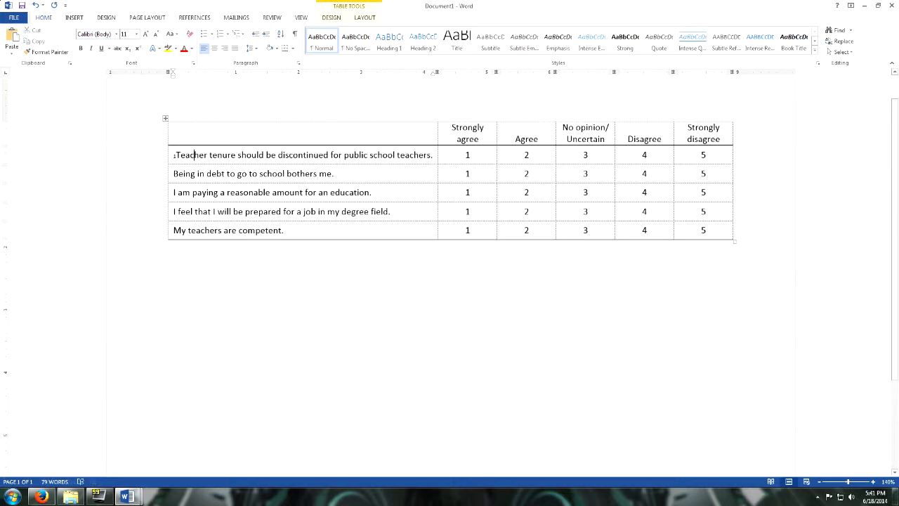
# Step: Change the font color of the small 1 before the "Teacher tenure" statement to a grey theme color
pyautogui.moveTo(177, 155); pyautogui.dragTo(174, 155)
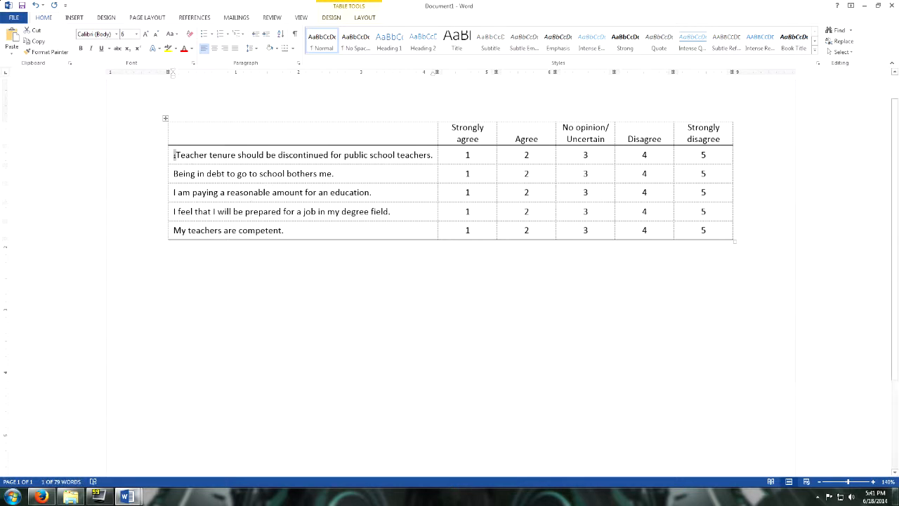
pyautogui.click(192, 50)
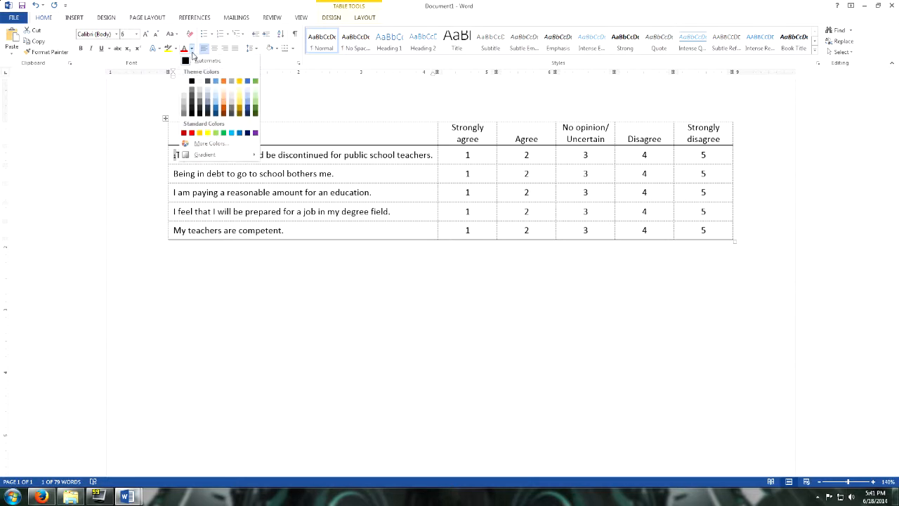
pyautogui.click(186, 110)
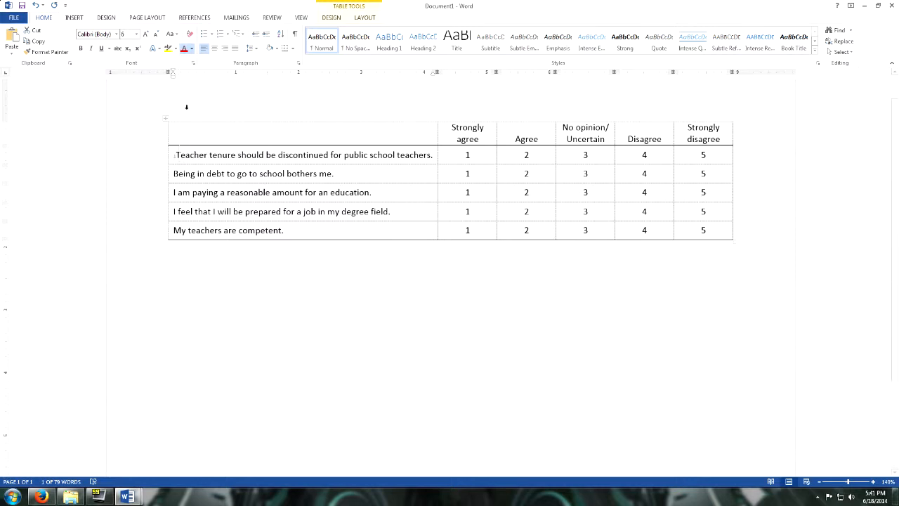
pyautogui.click(228, 155)
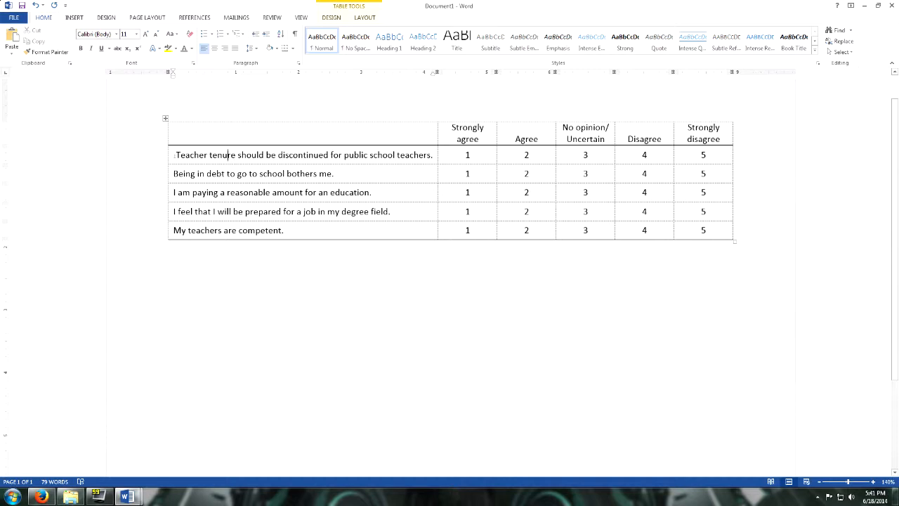
pyautogui.click(169, 246)
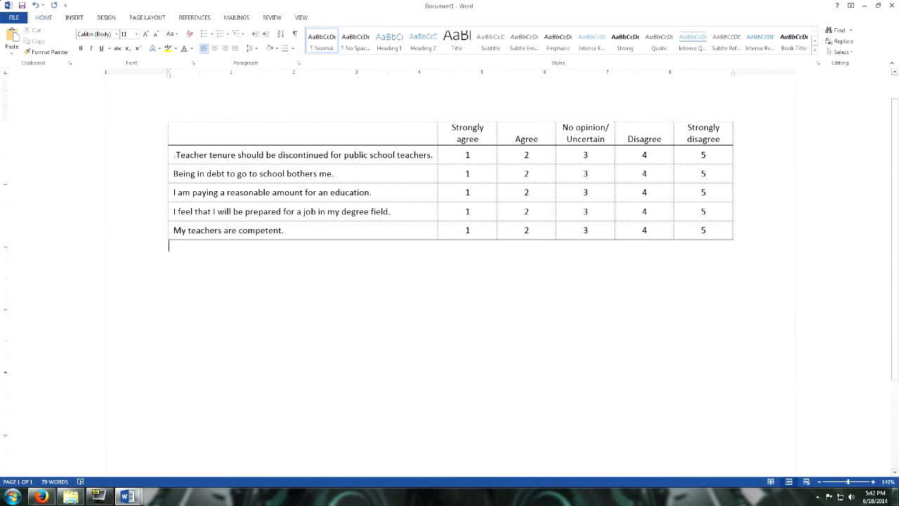
# Step: Switch back to the household income questionnaire and review its sections from the income table to the signature table
pyautogui.click(127, 496)
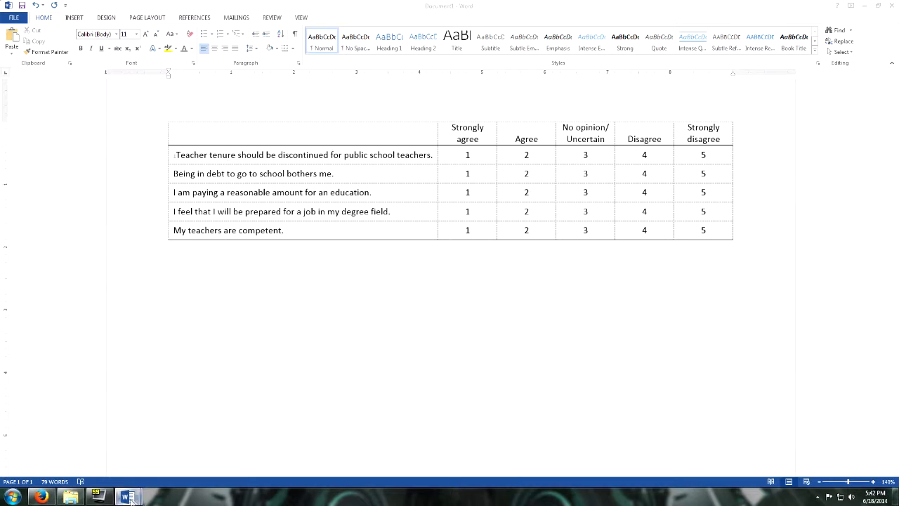
pyautogui.click(111, 456)
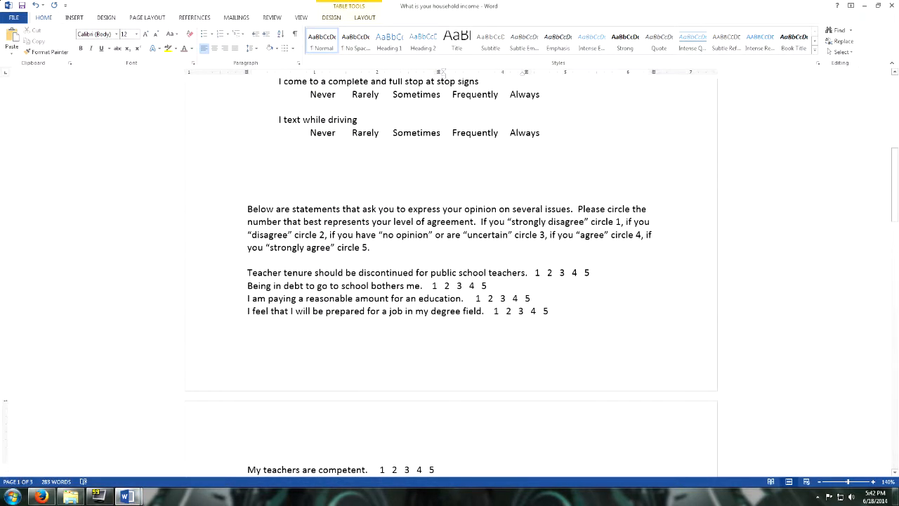
pyautogui.scroll(10, 450, 281)
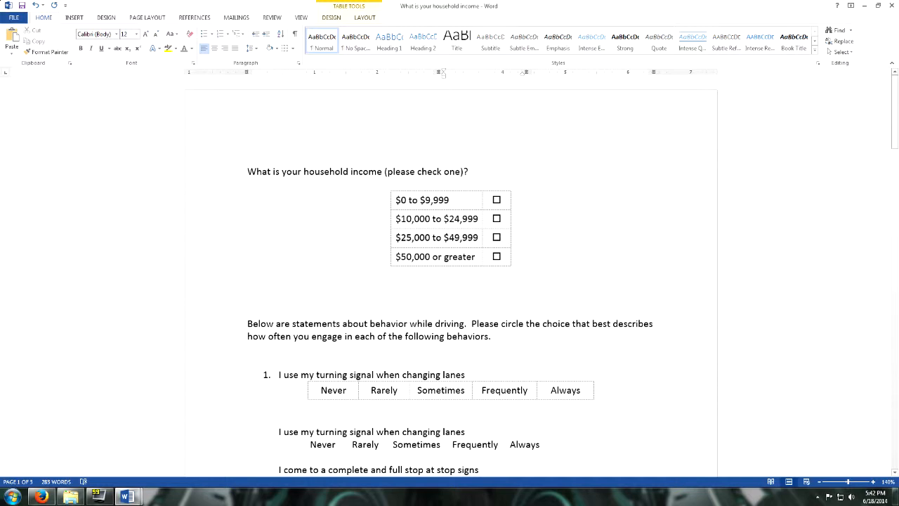
pyautogui.scroll(-2, 449, 281)
pyautogui.scroll(2, 449, 281)
pyautogui.scroll(-15, 450, 277)
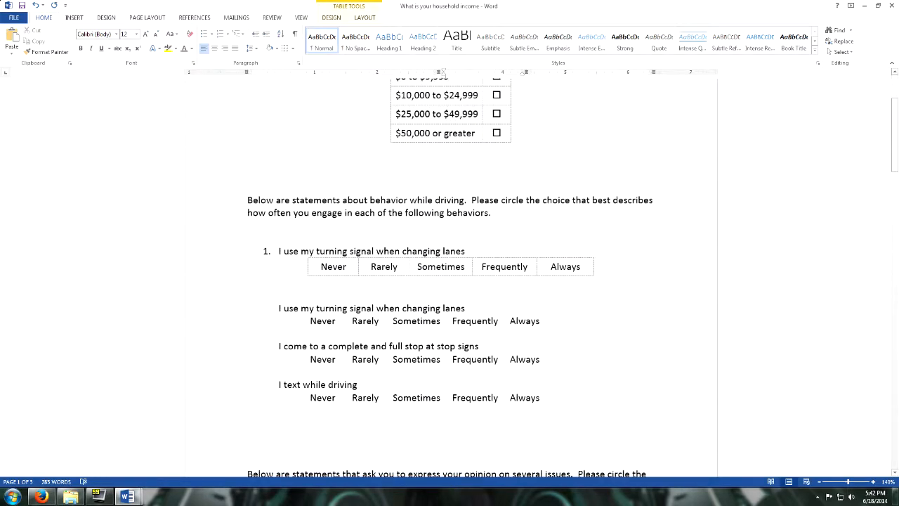
pyautogui.scroll(-3, 449, 278)
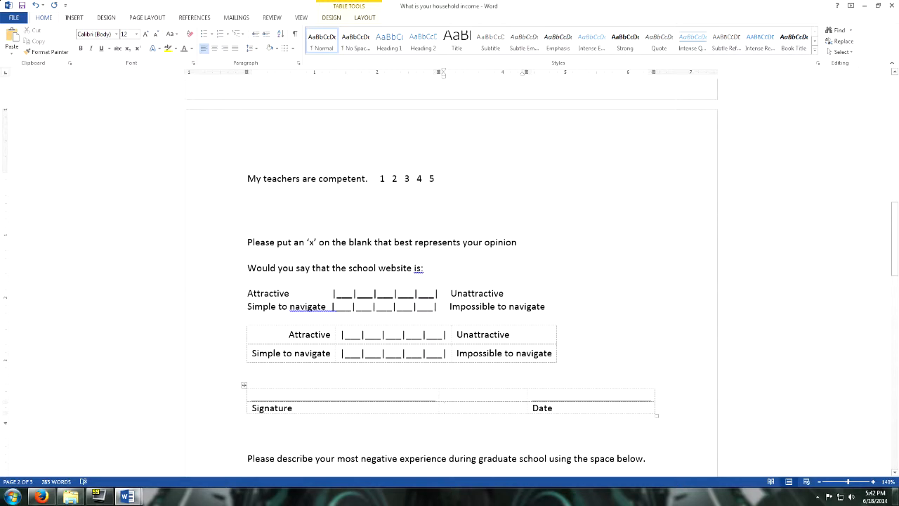
pyautogui.scroll(17, 449, 277)
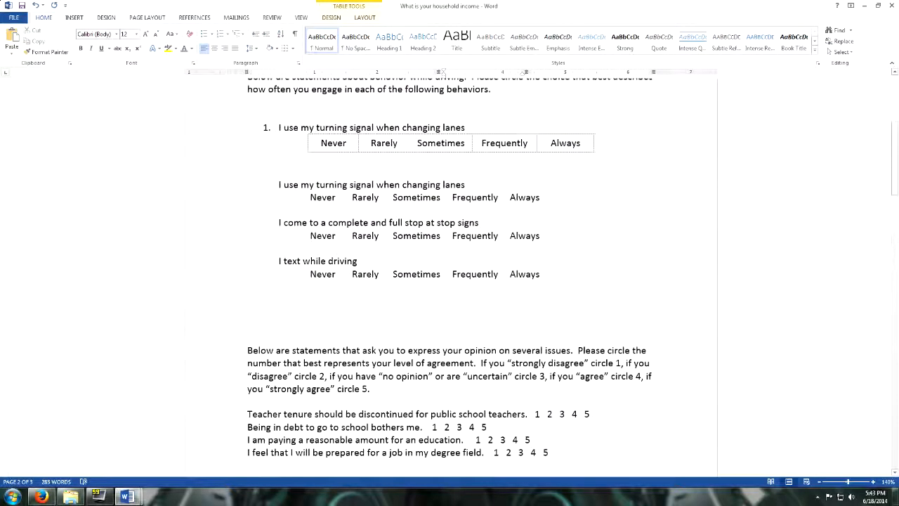